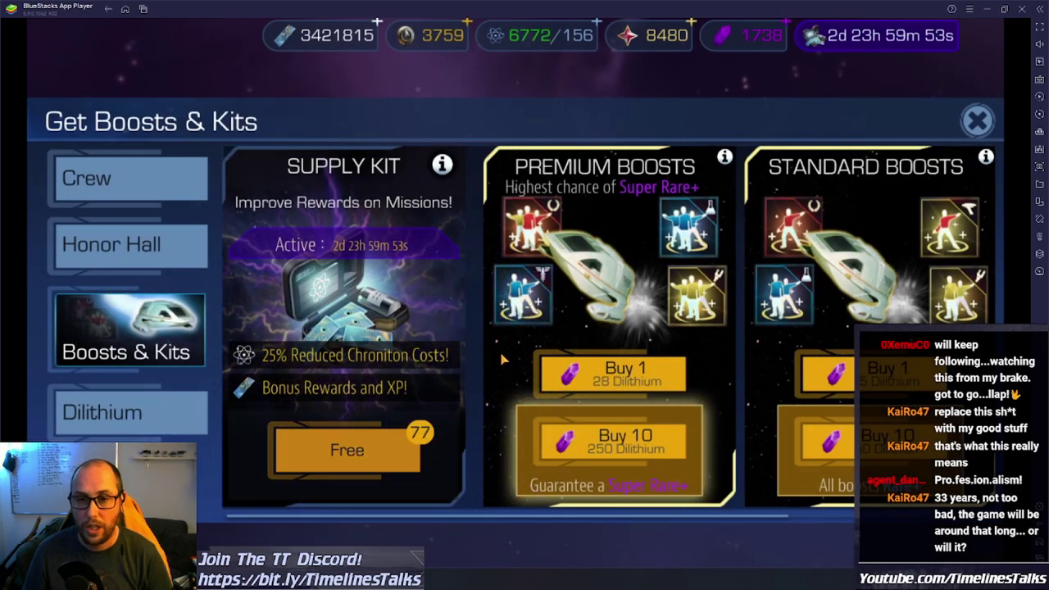
Claim one free Supply Kit and return to the game's main screen.
click(395, 452)
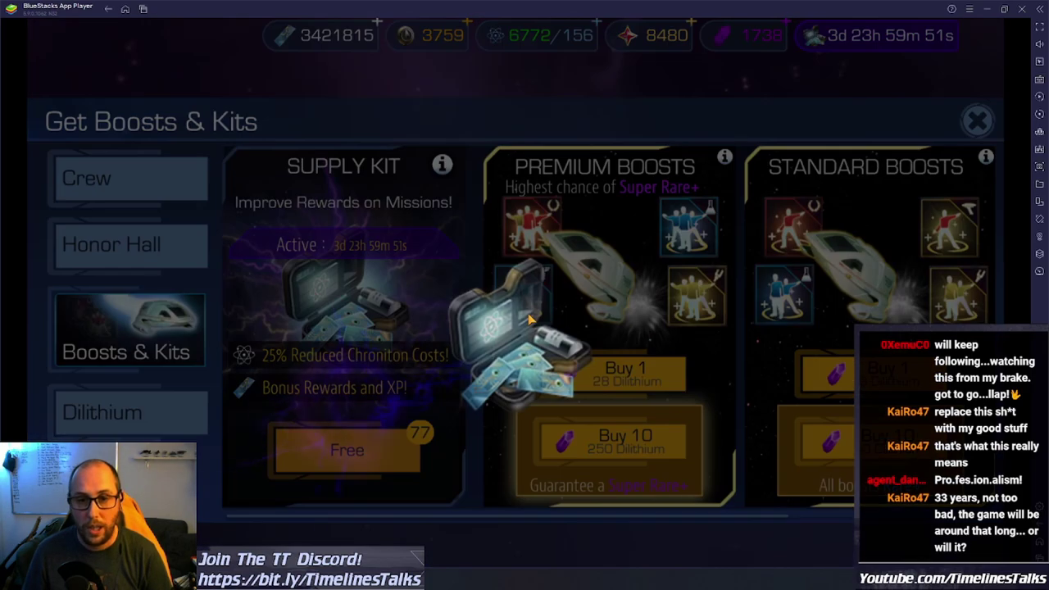
key(Escape)
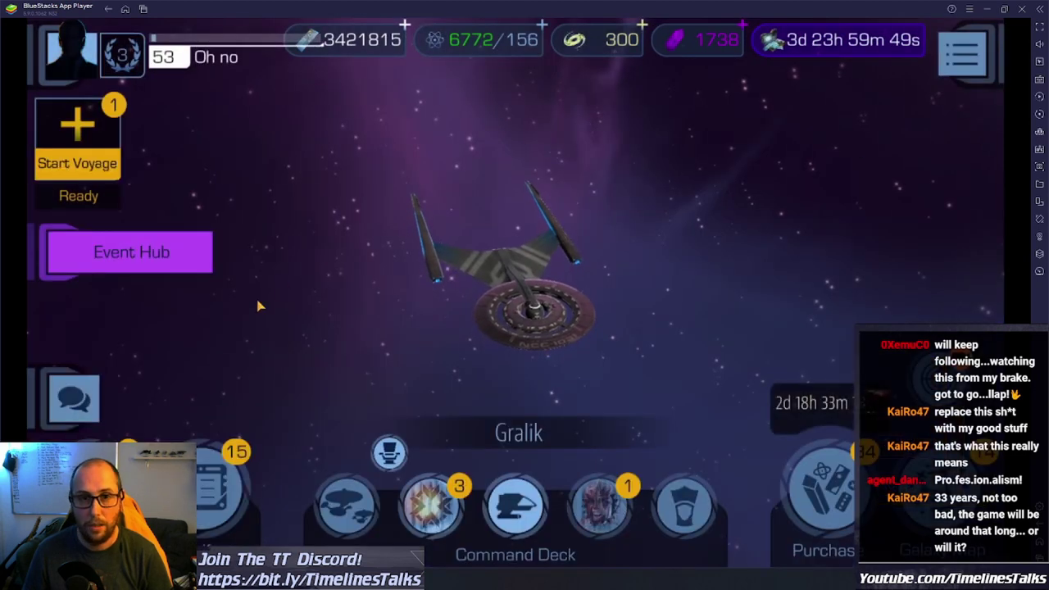
Switch to the My Datacore 5.7 spreadsheet in the browser and look over the All Crew sheet.
key(alt+Tab)
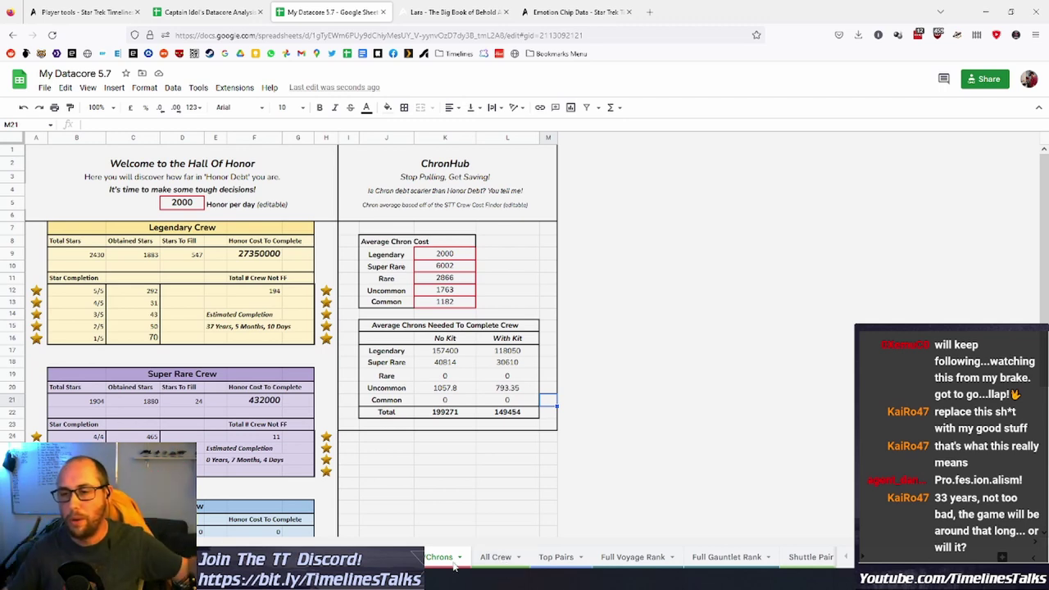
click(518, 559)
scroll(270, 343, down, 5)
scroll(271, 343, up, 5)
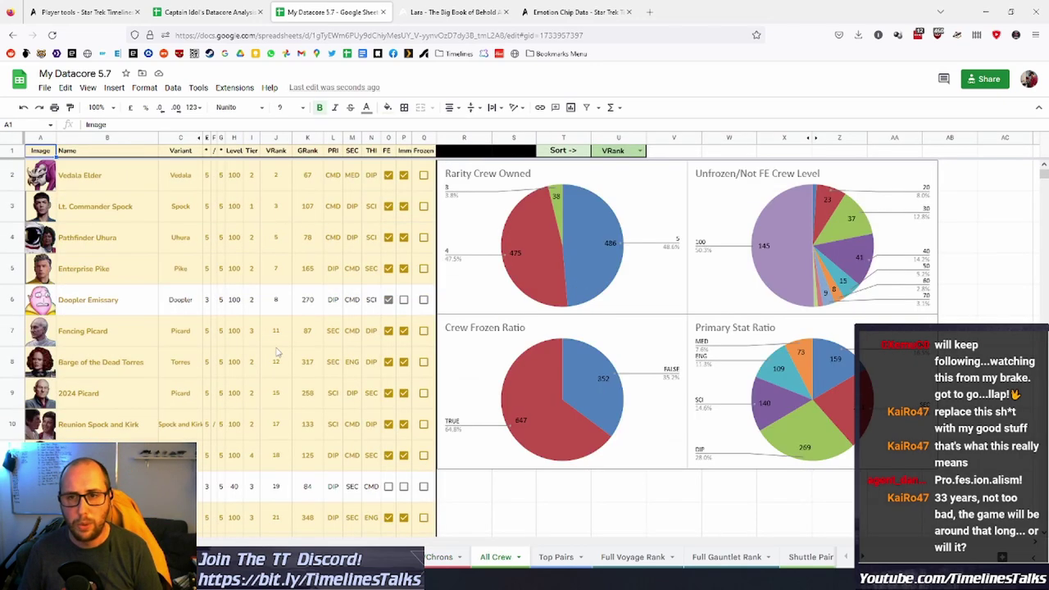
Check the sort options of the All Crew sheet without changing the sort, and look through the crew list.
click(640, 151)
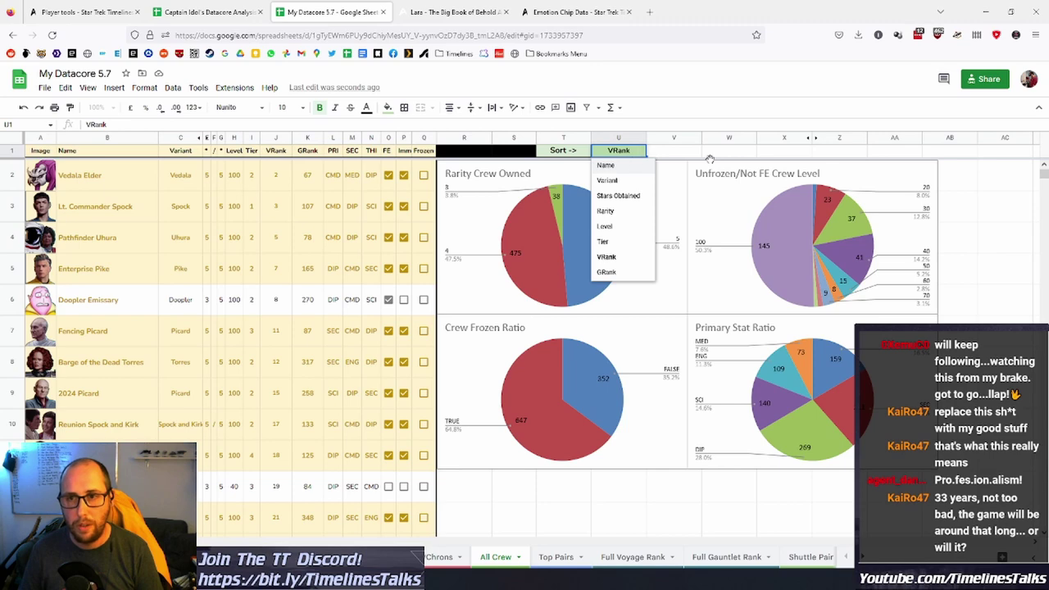
click(614, 515)
scroll(244, 379, down, 1)
scroll(244, 379, down, 15)
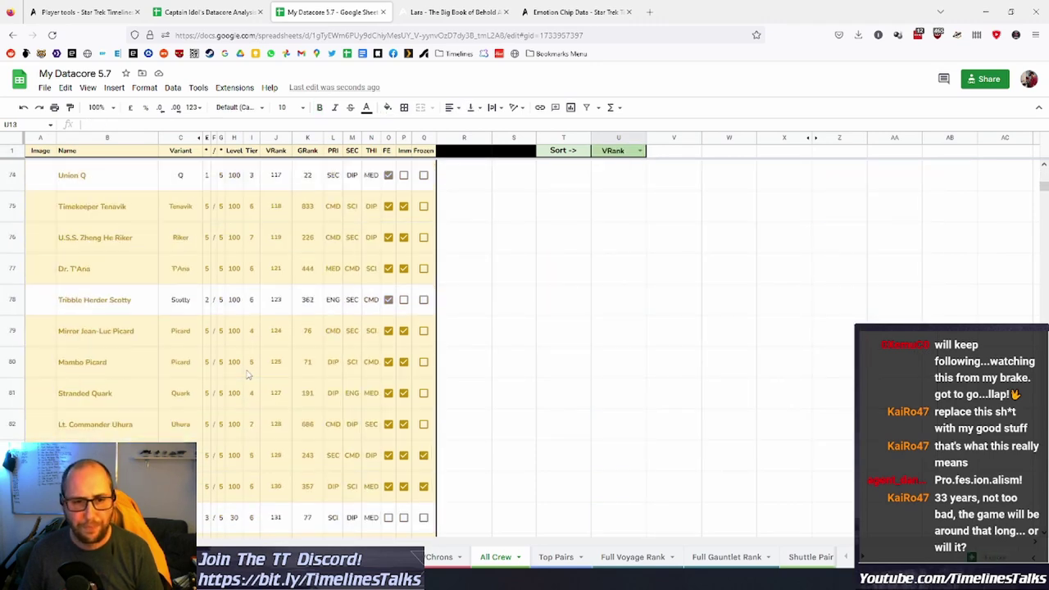
scroll(254, 383, up, 15)
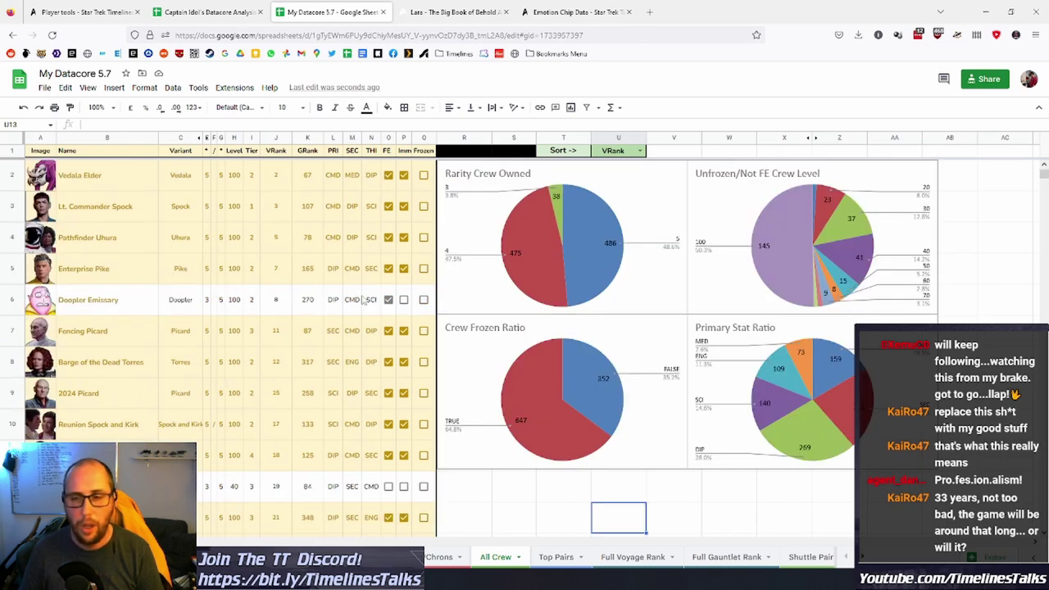
scroll(220, 392, down, 5)
scroll(219, 392, up, 5)
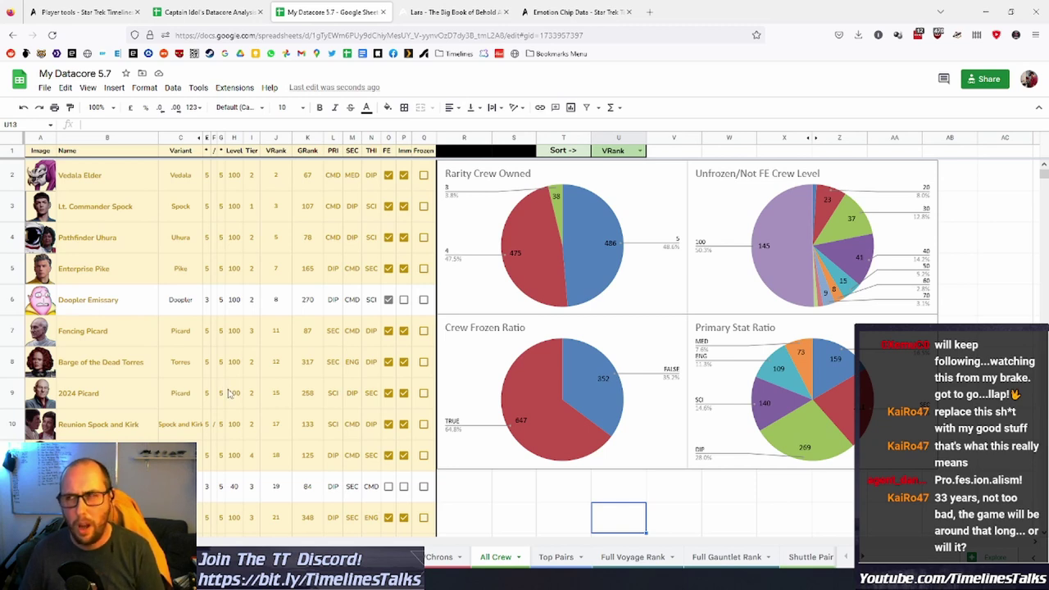
Open the Top Pairs sheet and examine the Shuttle Crew Pairs scoring rule and the tables for each skill pair.
click(554, 558)
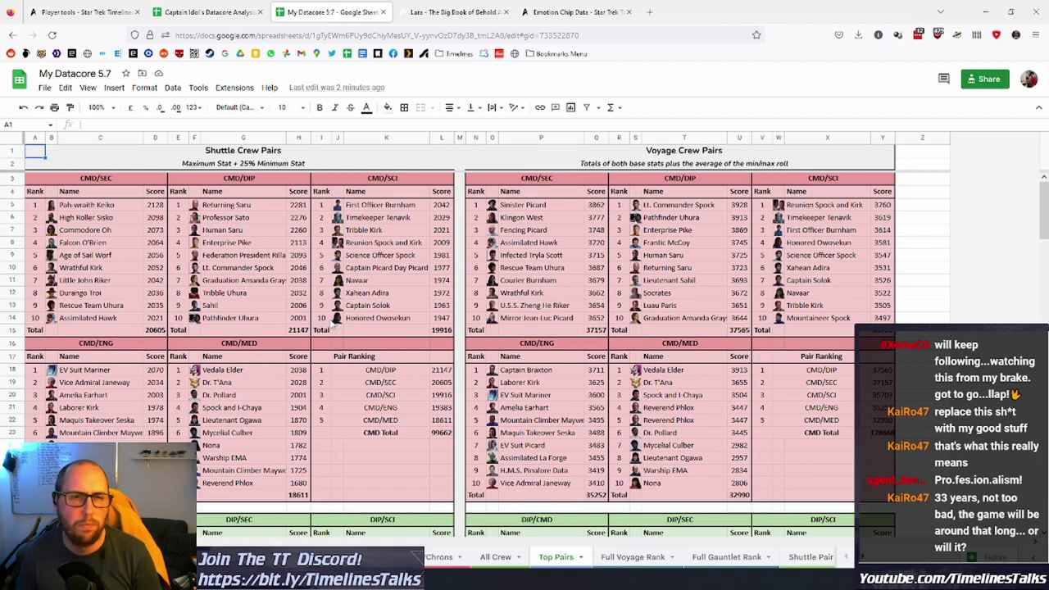
click(277, 153)
click(282, 164)
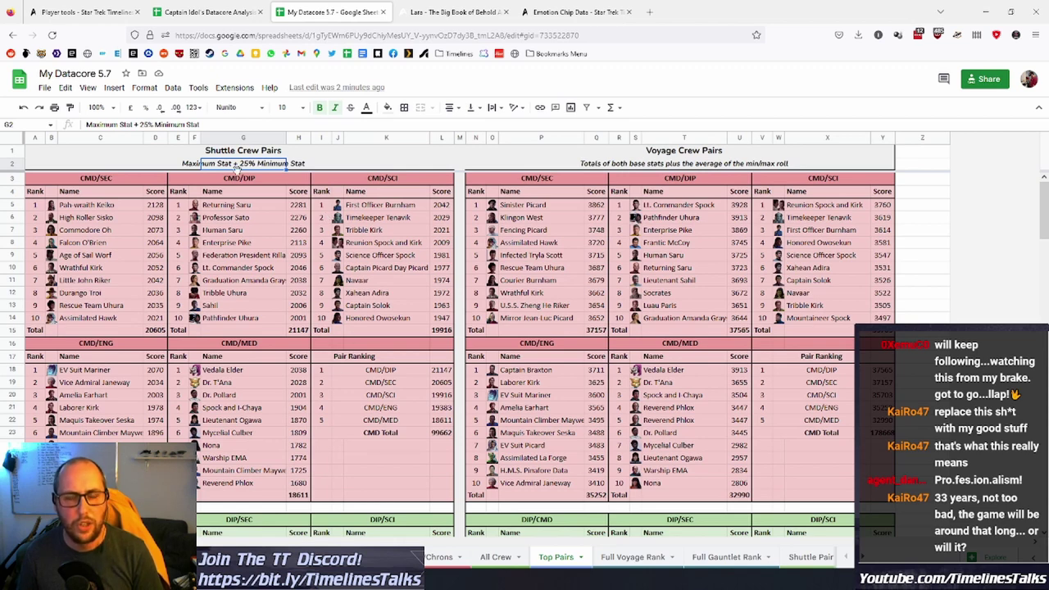
click(236, 195)
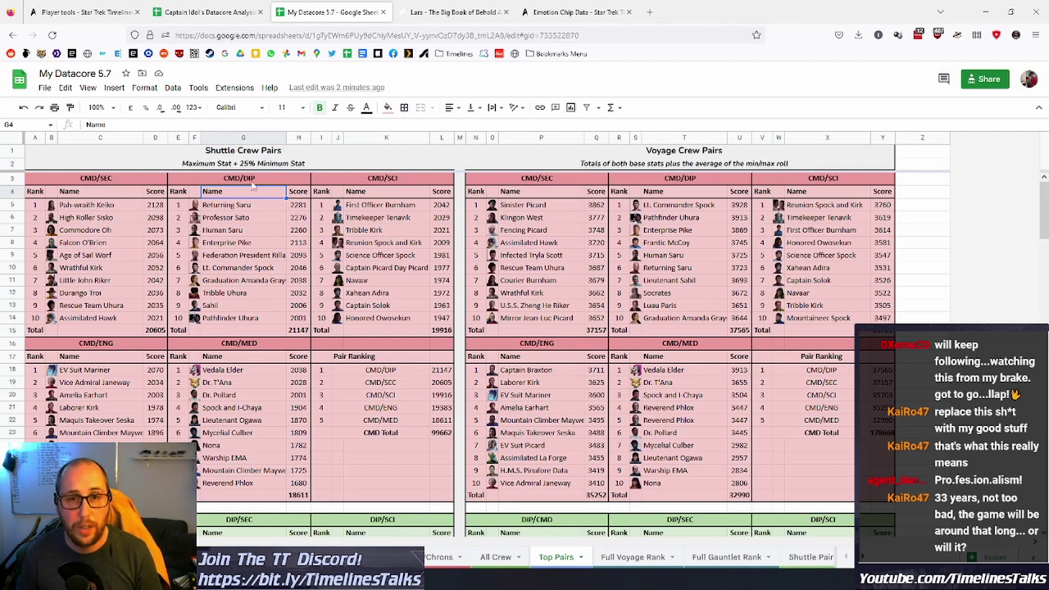
scroll(219, 387, down, 15)
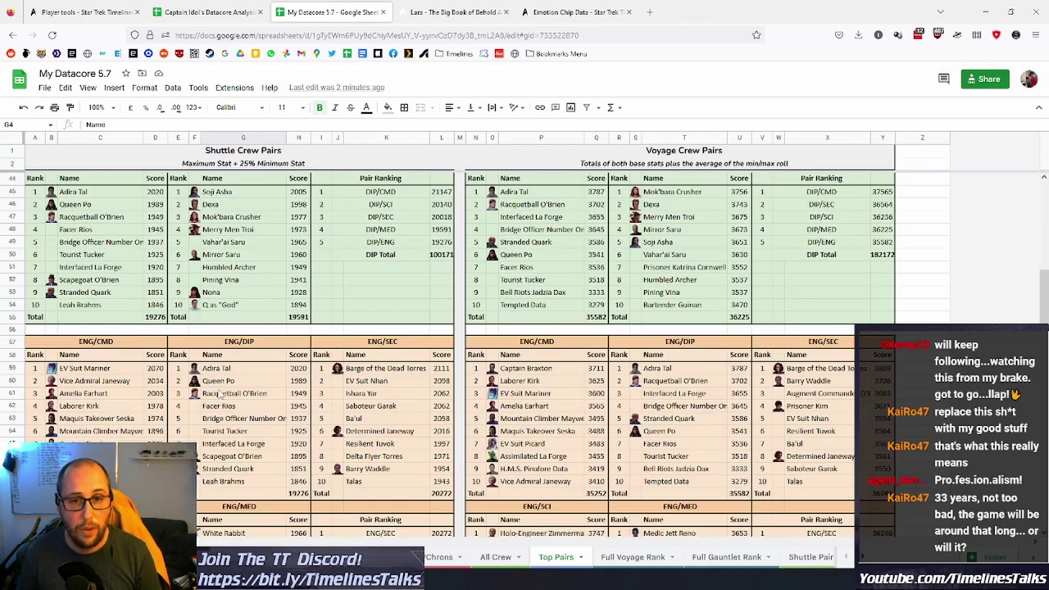
scroll(220, 387, down, 5)
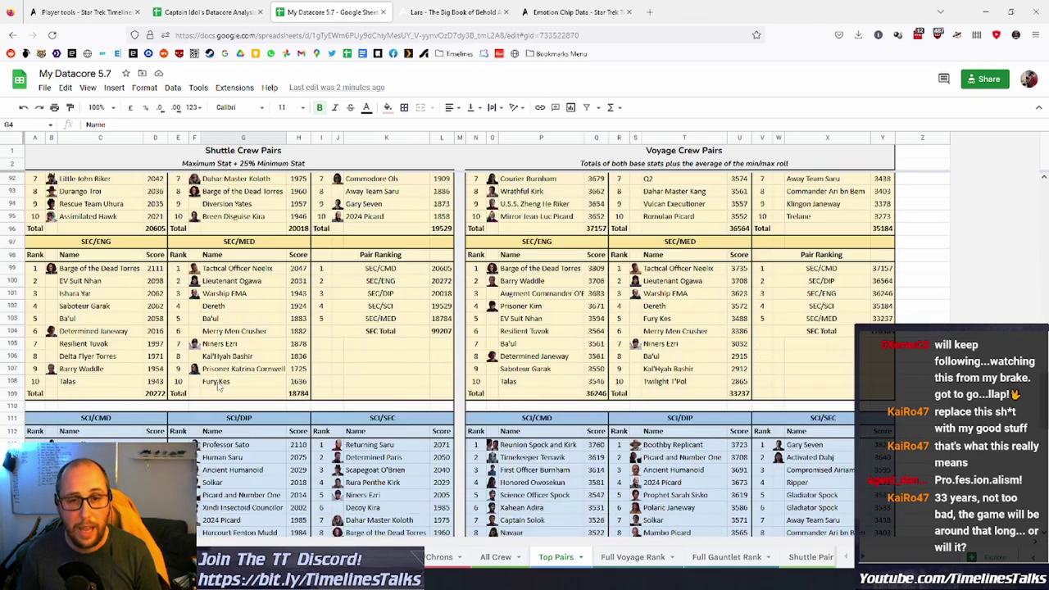
scroll(208, 382, up, 20)
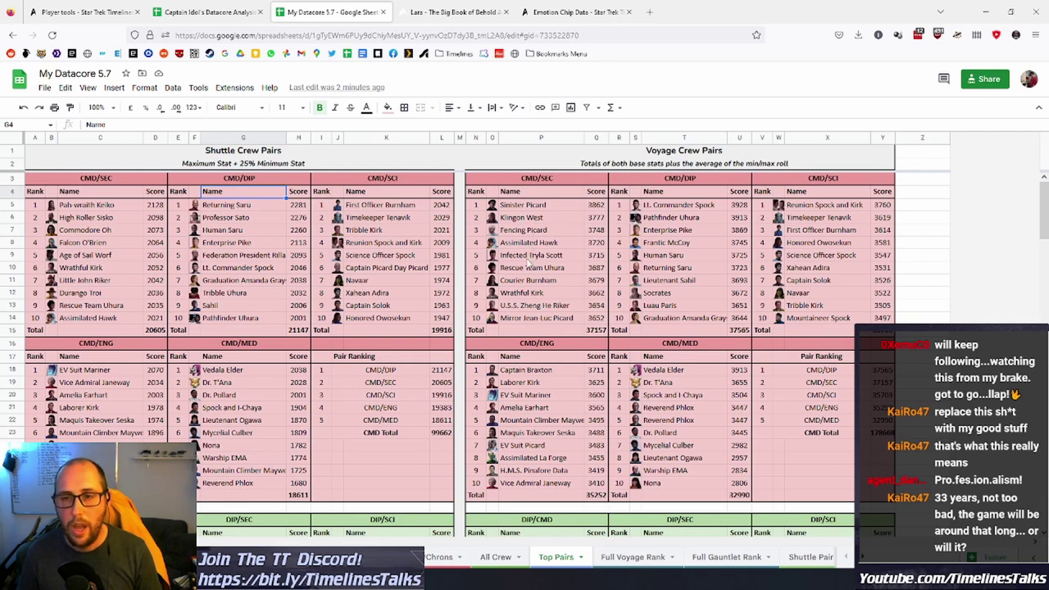
Highlight the Infected Tryla Scott entry in the CMD/SEC table of Voyage Crew Pairs.
click(480, 258)
shift+click(603, 262)
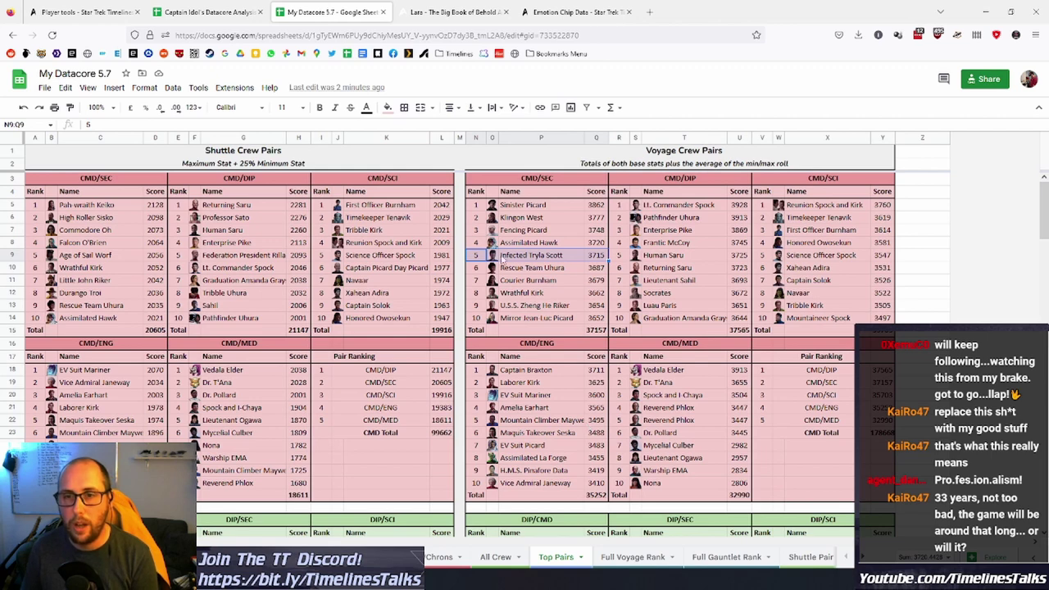
click(595, 271)
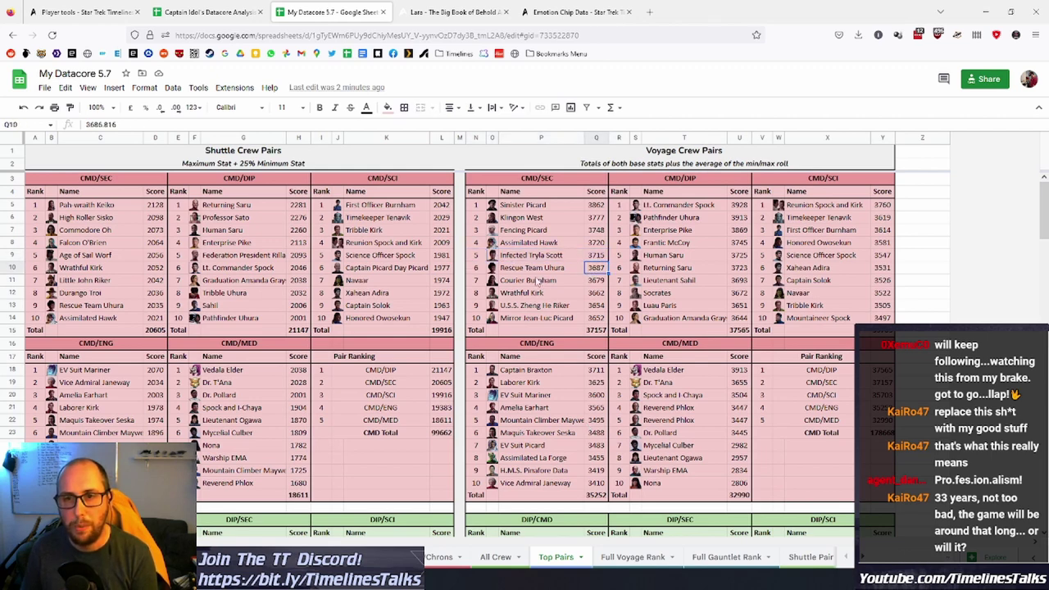
drag(482, 255, 596, 256)
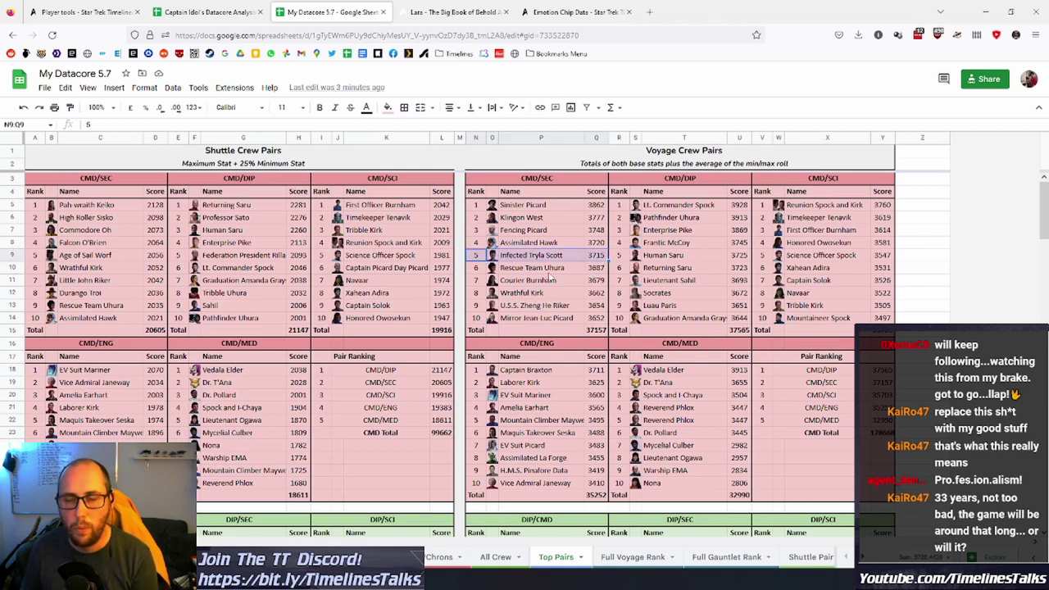
drag(482, 255, 595, 257)
click(574, 282)
drag(482, 255, 596, 255)
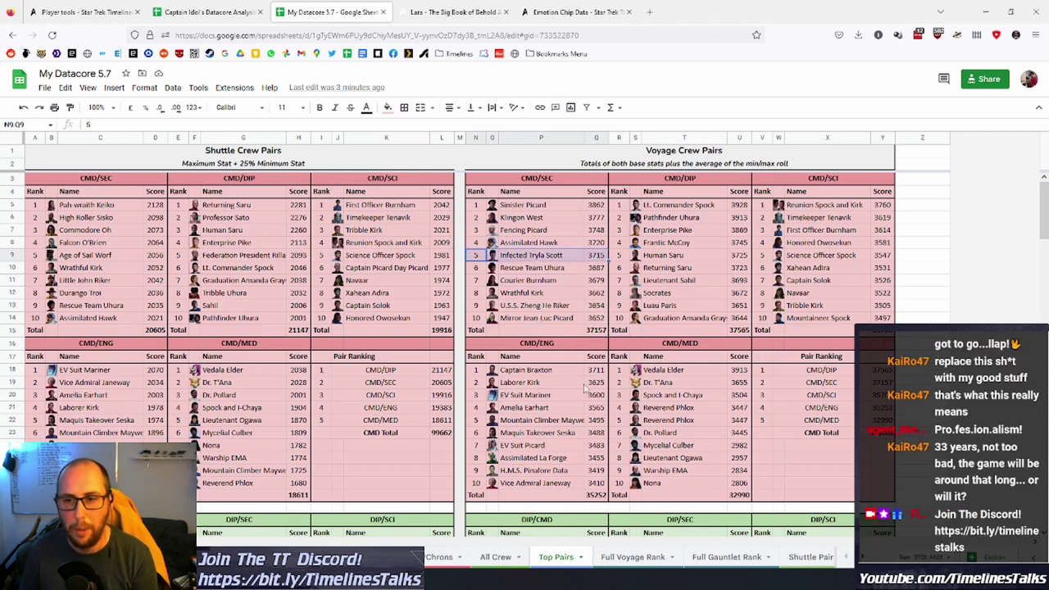
Examine the MED tables of Voyage Crew Pairs, including White Rabbit's MED/ENG entry and the pair ranking, and return to the CMD tables.
scroll(577, 387, down, 12)
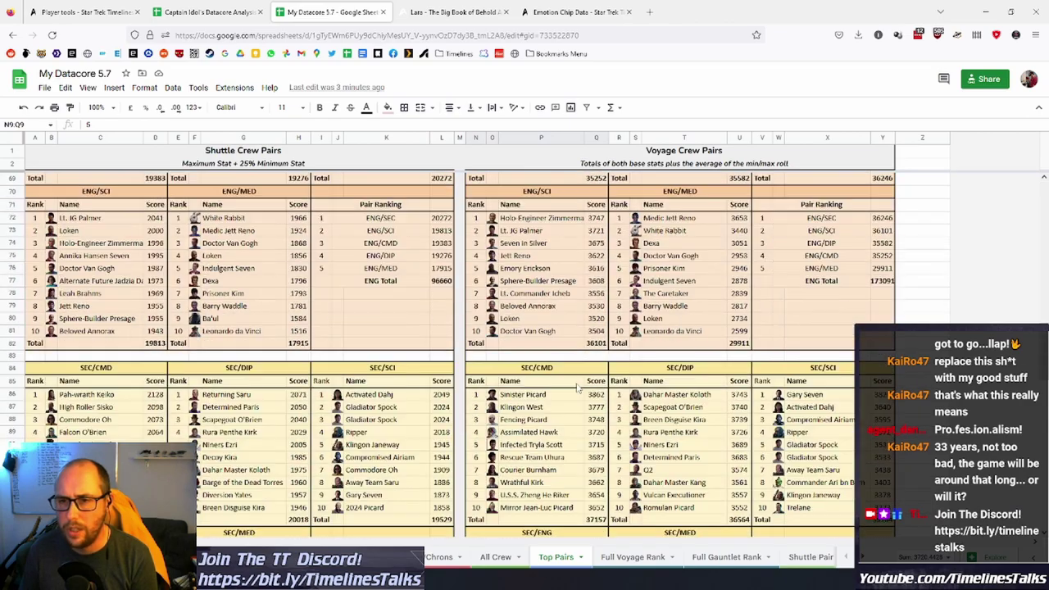
scroll(577, 387, down, 10)
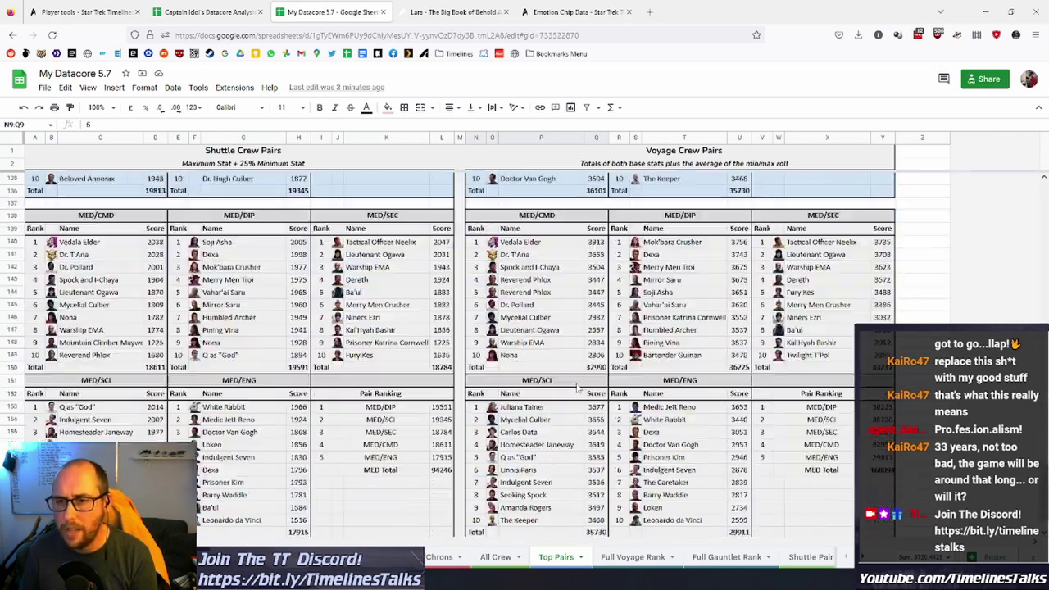
scroll(578, 385, down, 2)
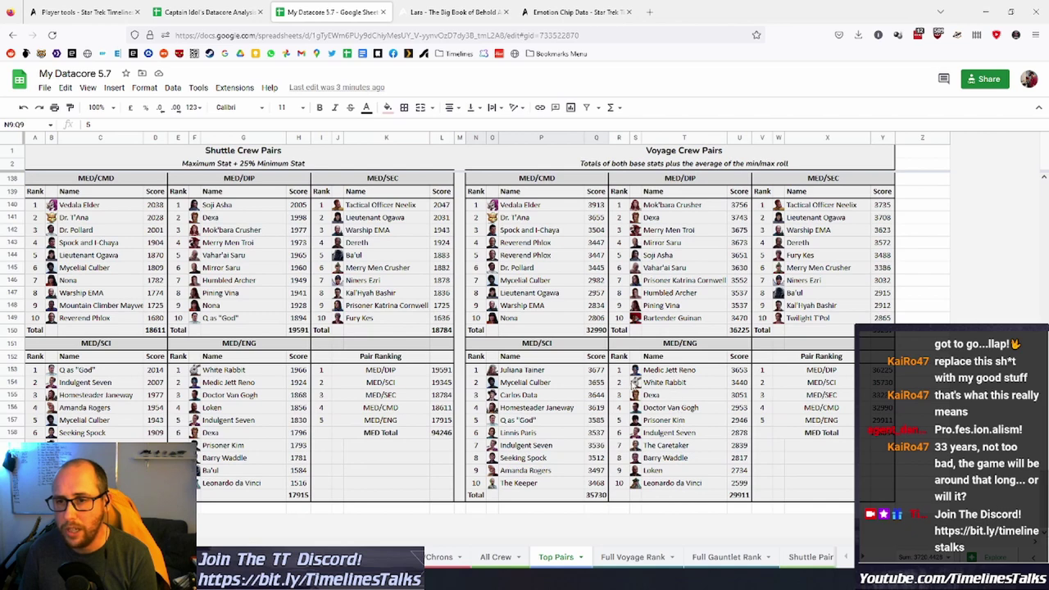
drag(621, 386, 737, 385)
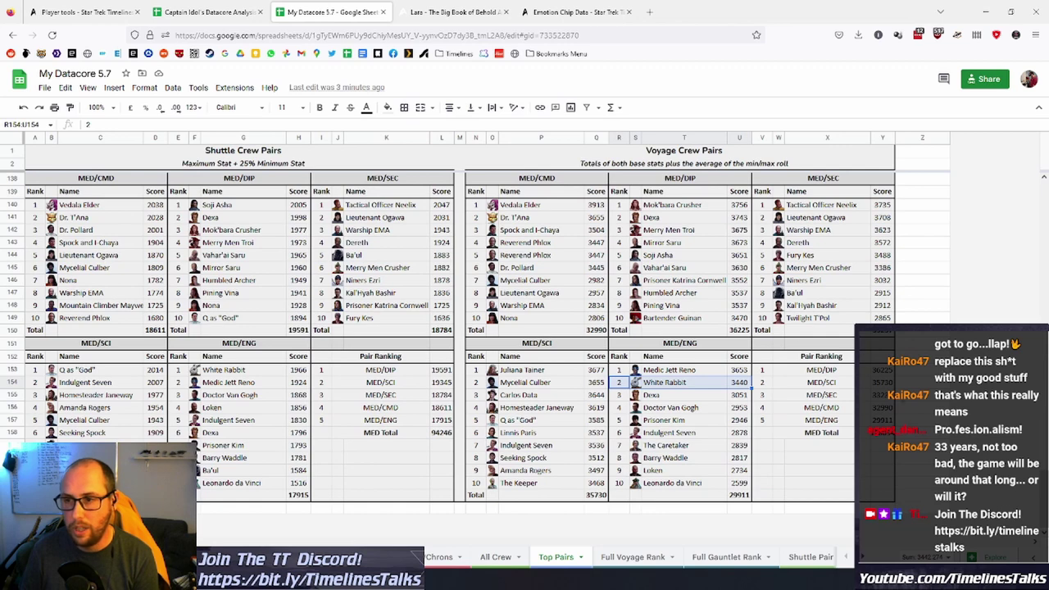
click(769, 332)
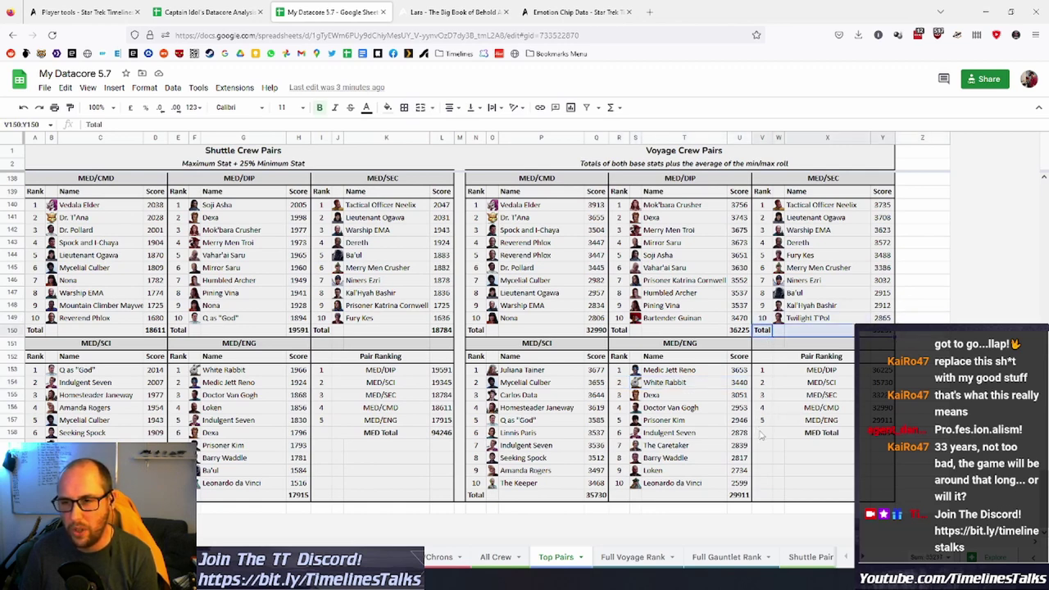
drag(759, 432, 762, 370)
click(883, 370)
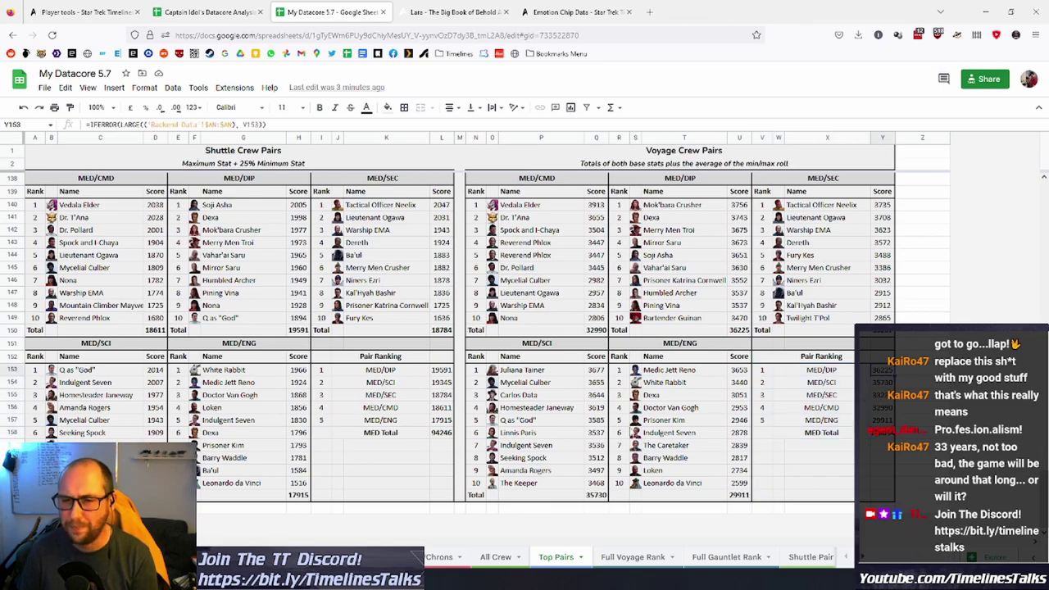
scroll(529, 377, up, 15)
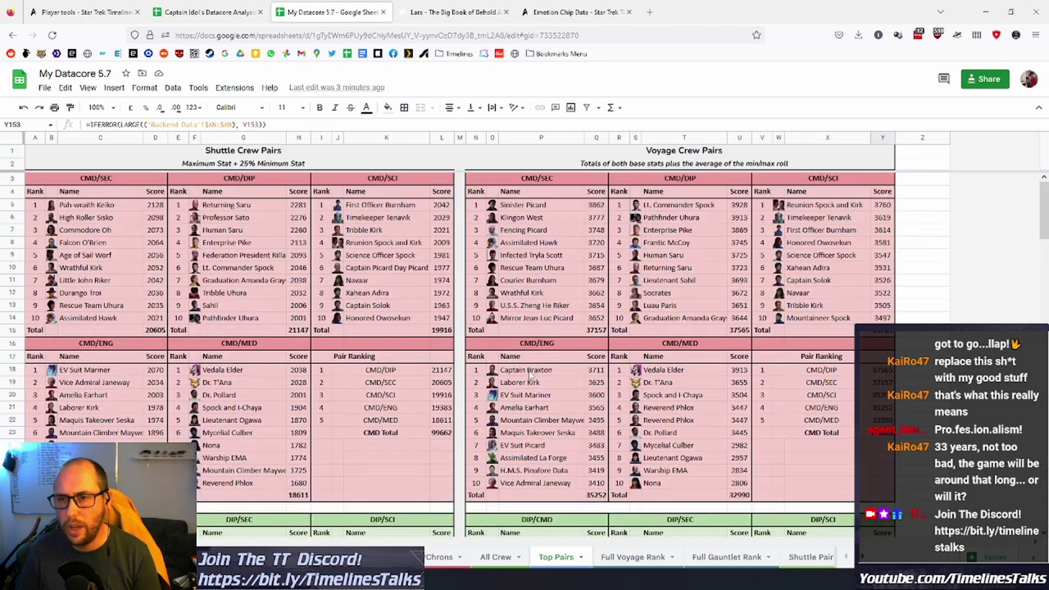
scroll(688, 443, down, 5)
scroll(742, 426, up, 5)
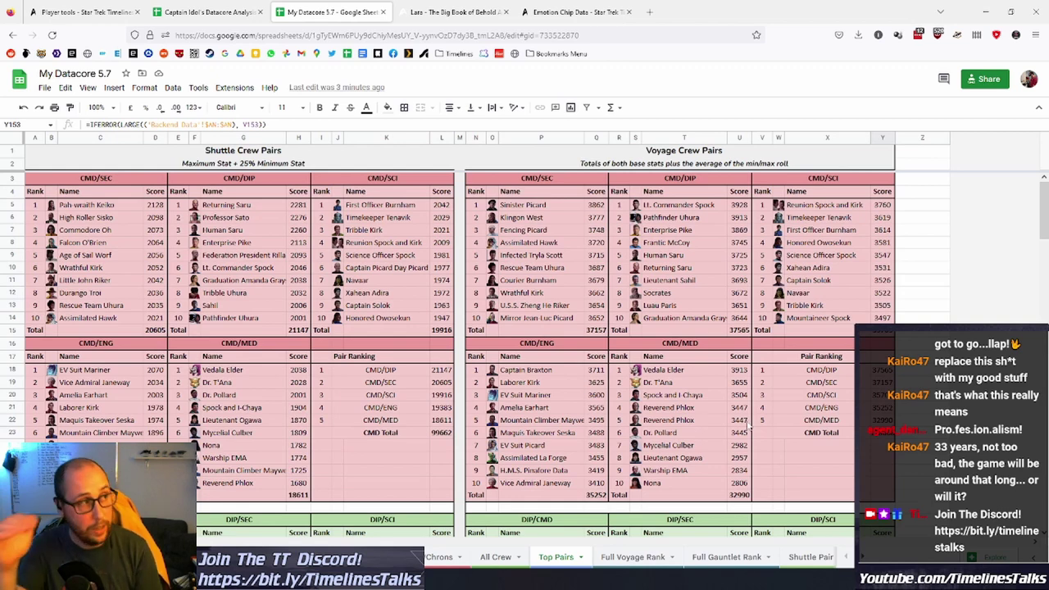
Open the Full Voyage Rank sheet and inspect the name, score and DC rank of the first current crew member.
click(623, 563)
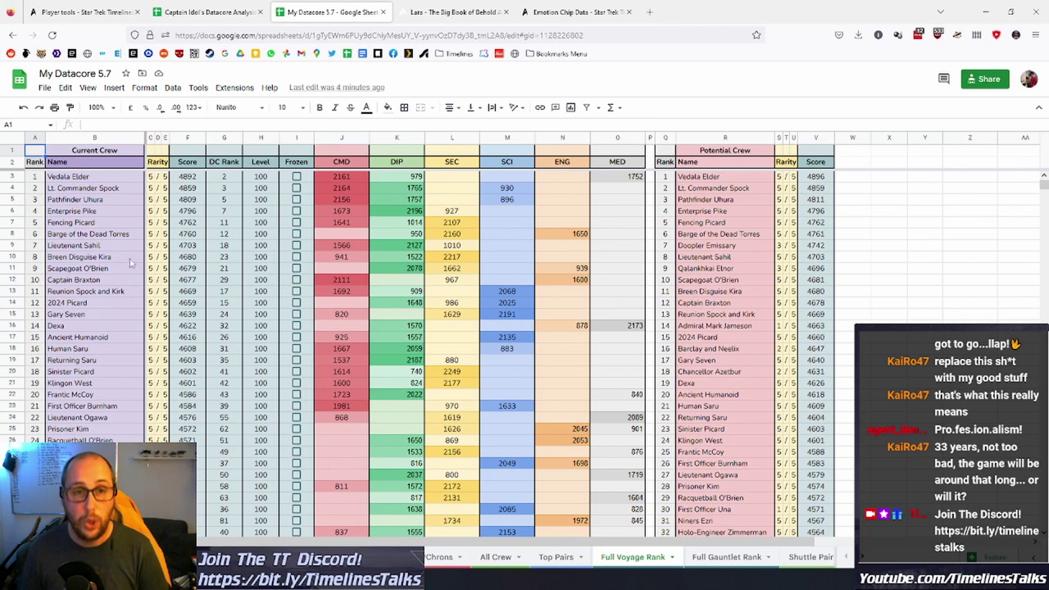
click(65, 178)
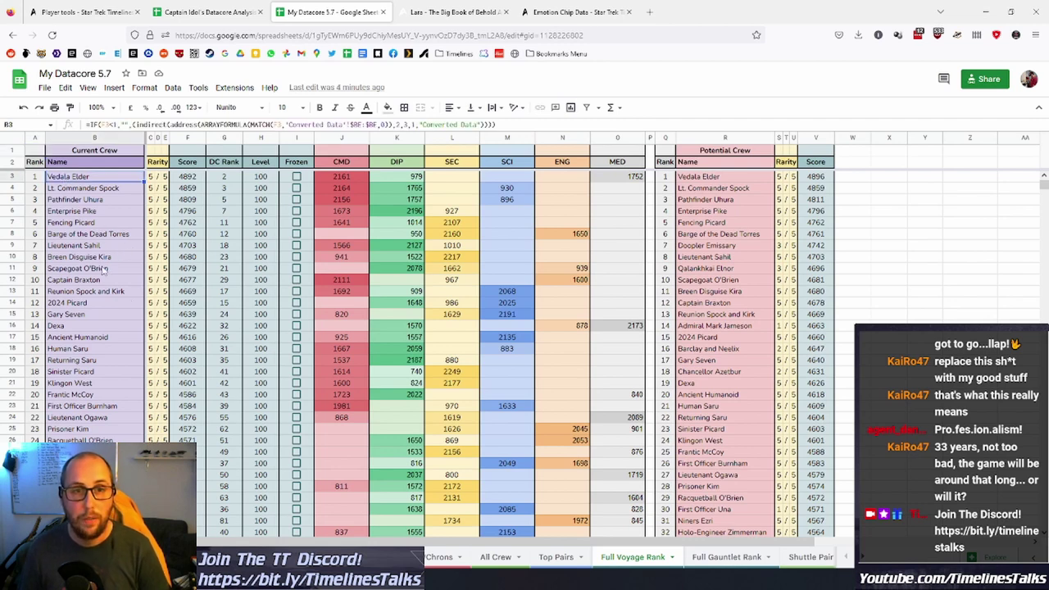
click(193, 179)
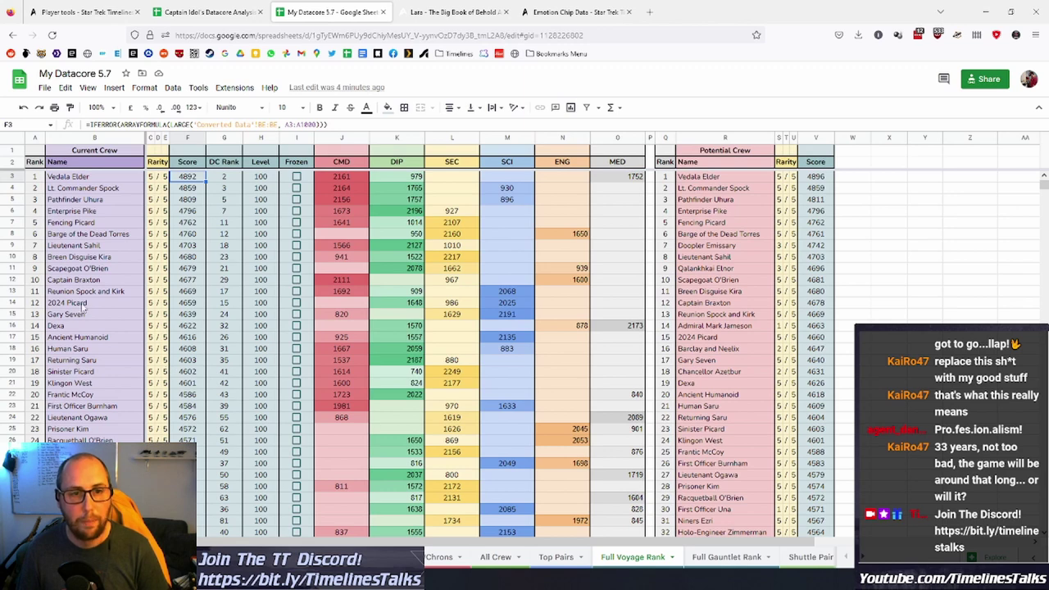
click(229, 176)
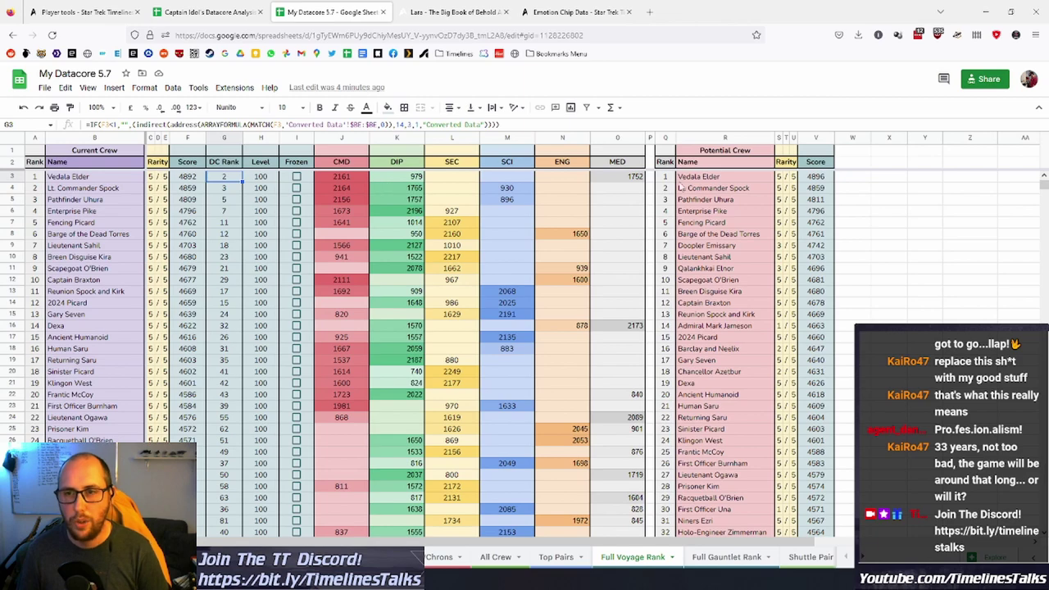
Inspect the frozen crew Mirror Saru and Rescue Team Uhura in the Current Crew ranking, and return to the start of the list.
scroll(299, 279, down, 5)
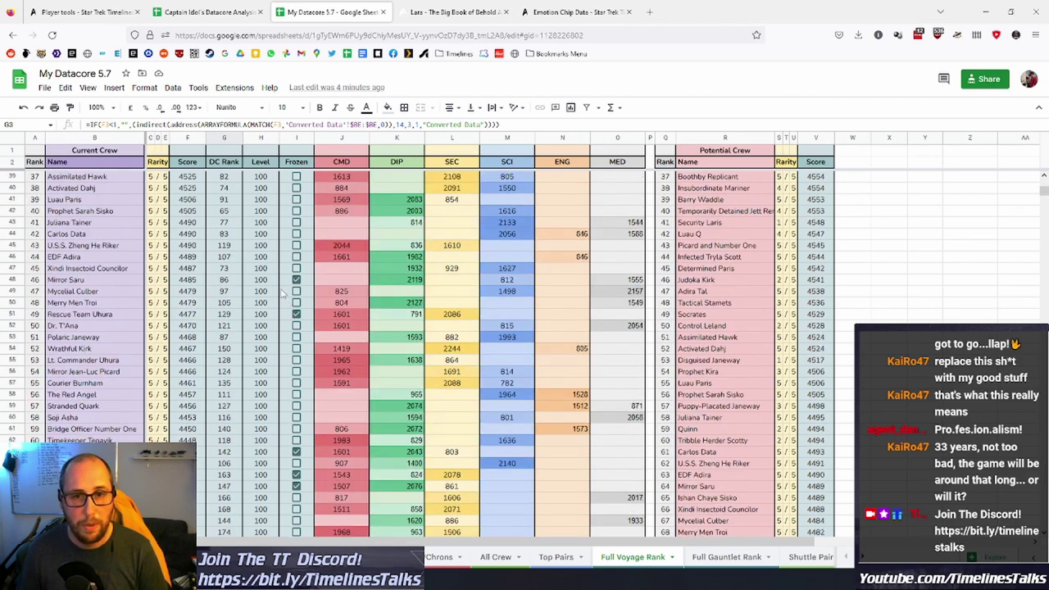
click(86, 279)
scroll(90, 328, up, 2)
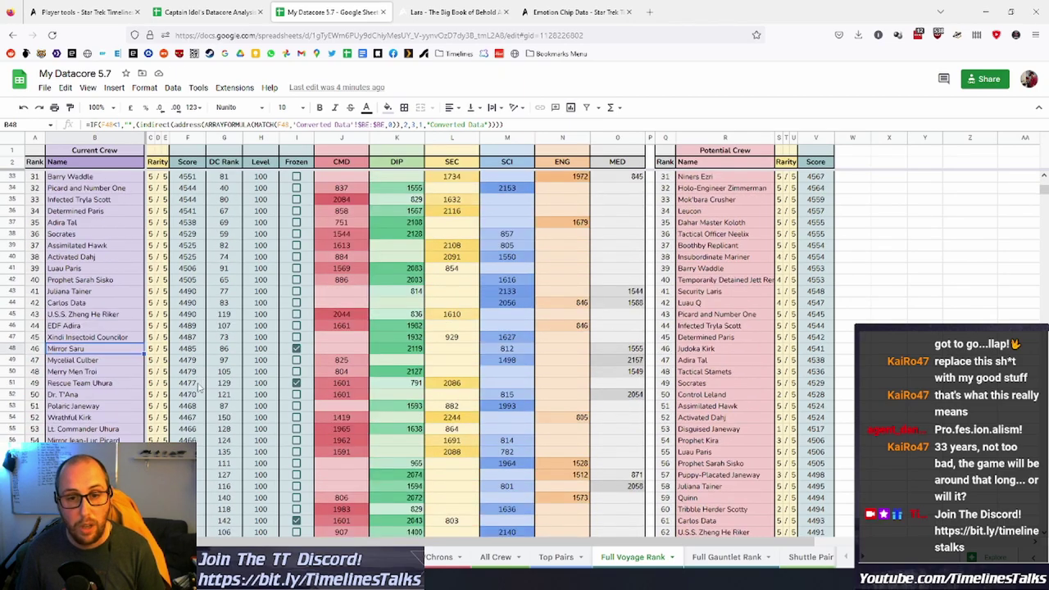
click(91, 382)
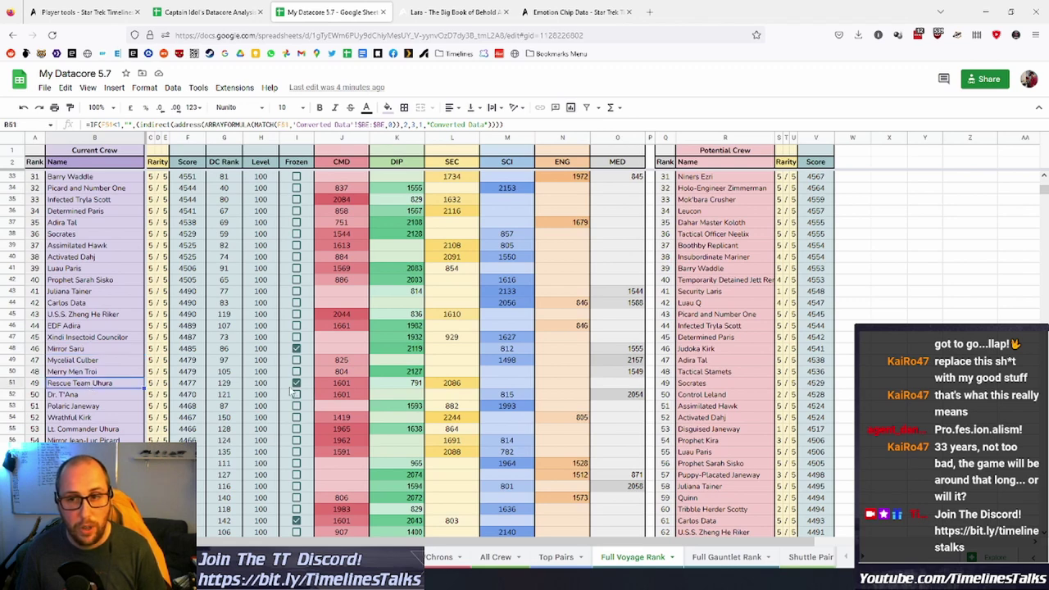
scroll(293, 387, up, 10)
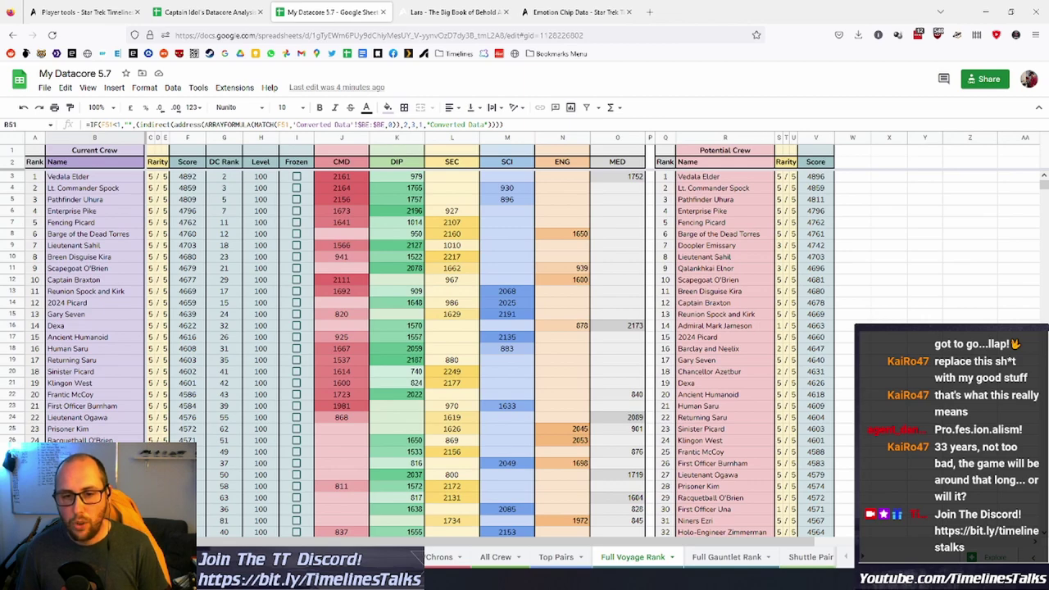
Go to the Roster Overview sheet.
key(ctrl+shift+Page_Up)
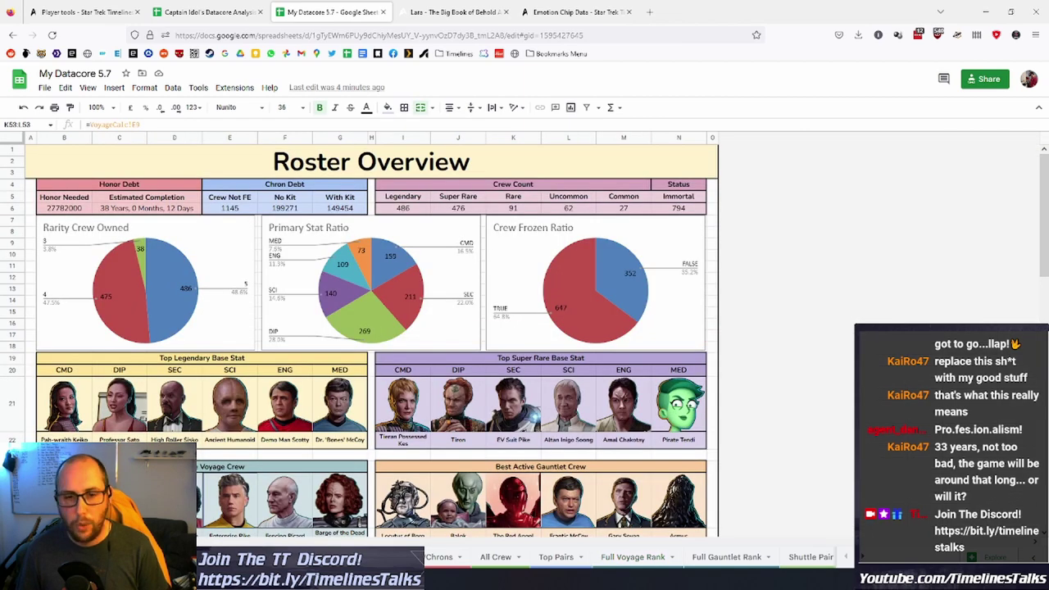
Check the starbase bonuses on the instructions sheet, and inspect Doopler Emissary's rarity in the Potential Crew ranking of Full Voyage Rank.
key(ctrl+shift+Page_Up)
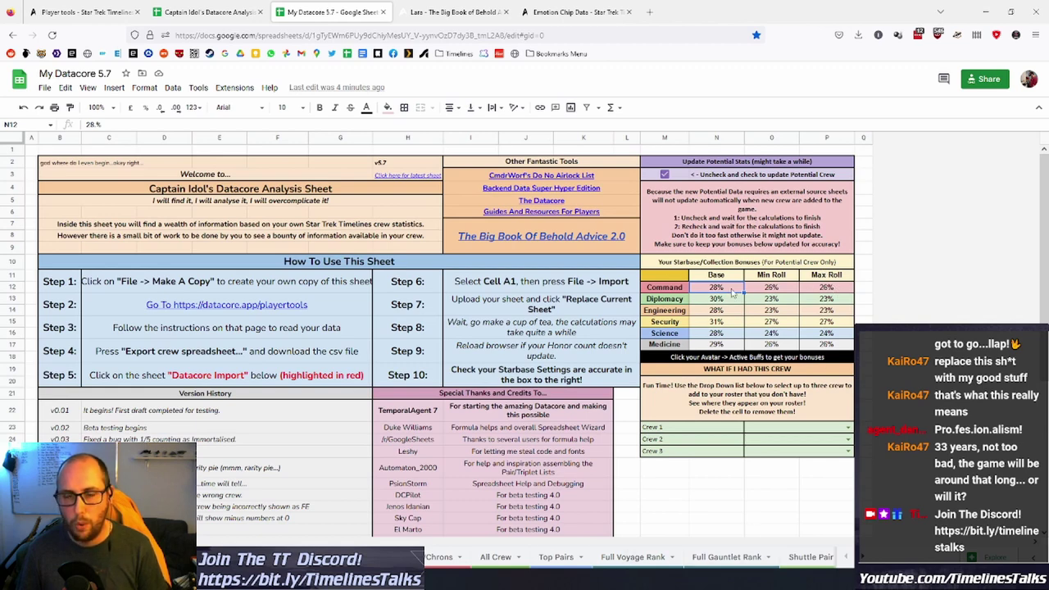
click(632, 561)
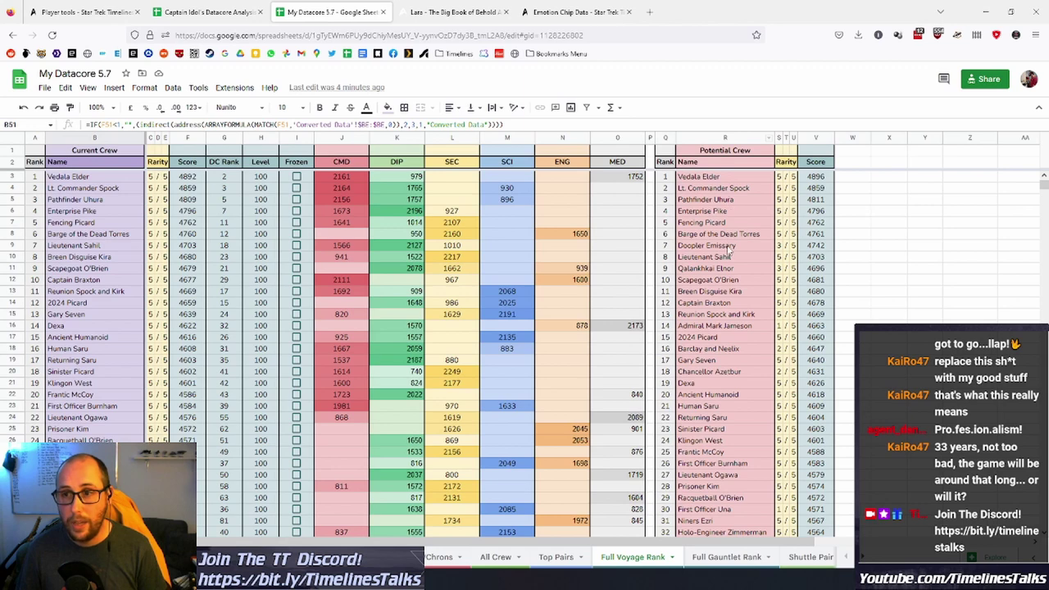
click(783, 247)
click(793, 247)
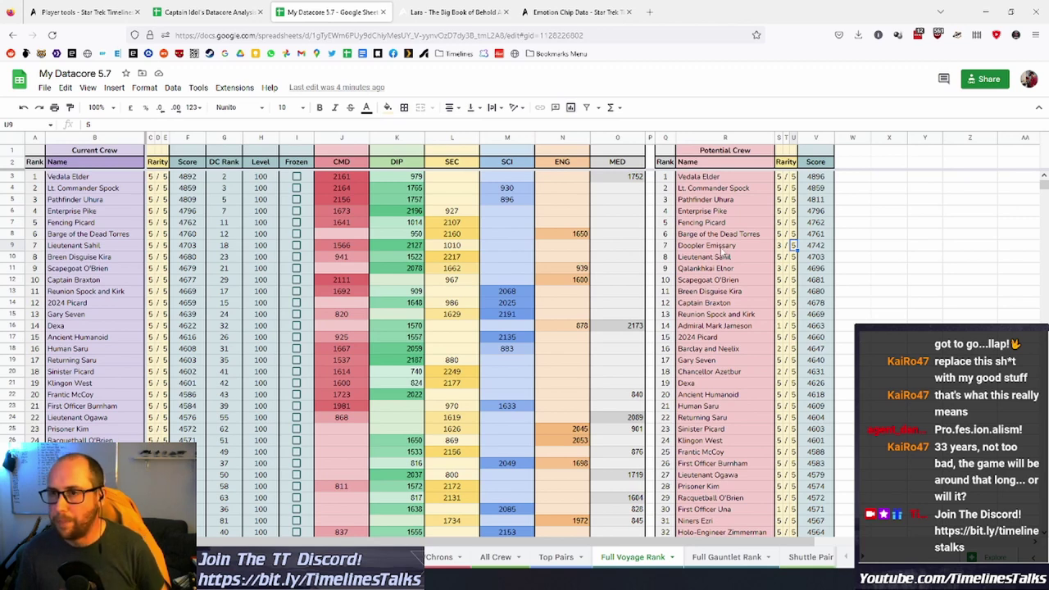
click(780, 247)
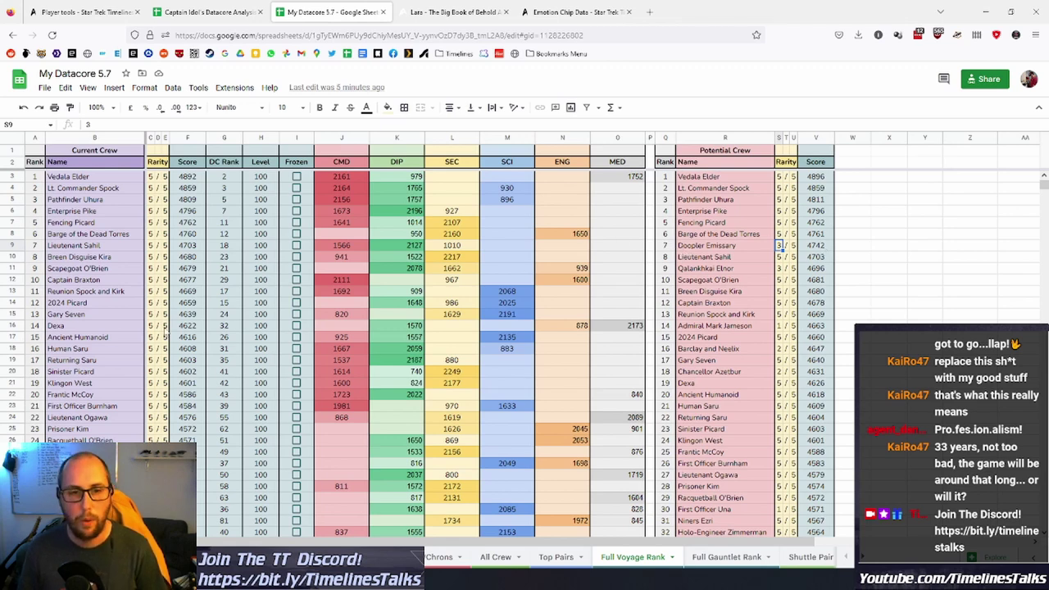
Search the Full Voyage Rank sheet for "doopler" and close the search at Doopler Emissary.
scroll(142, 348, down, 5)
key(ctrl+f)
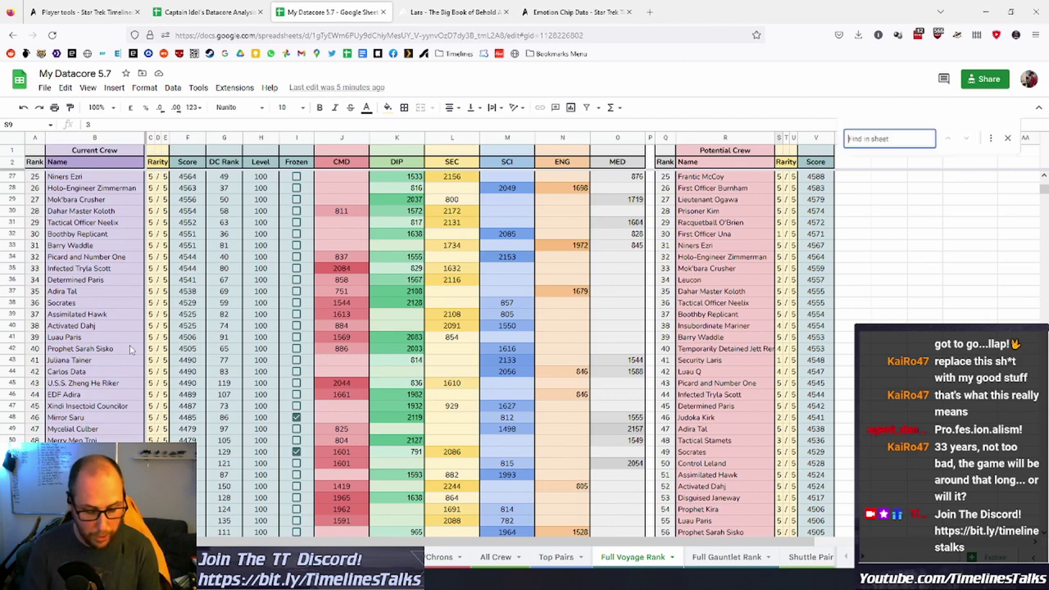
text(doopler)
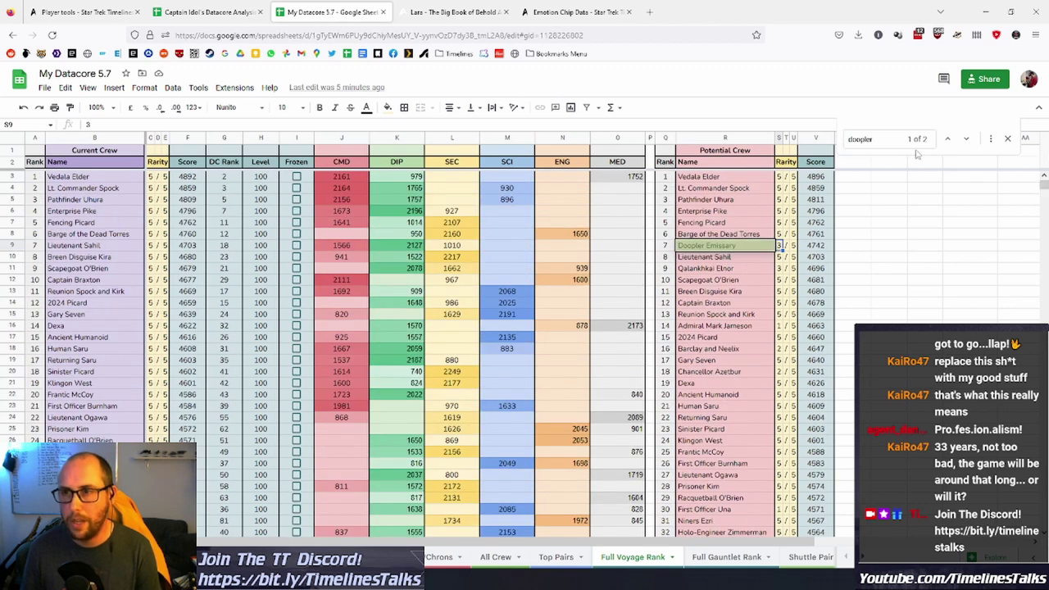
click(1006, 139)
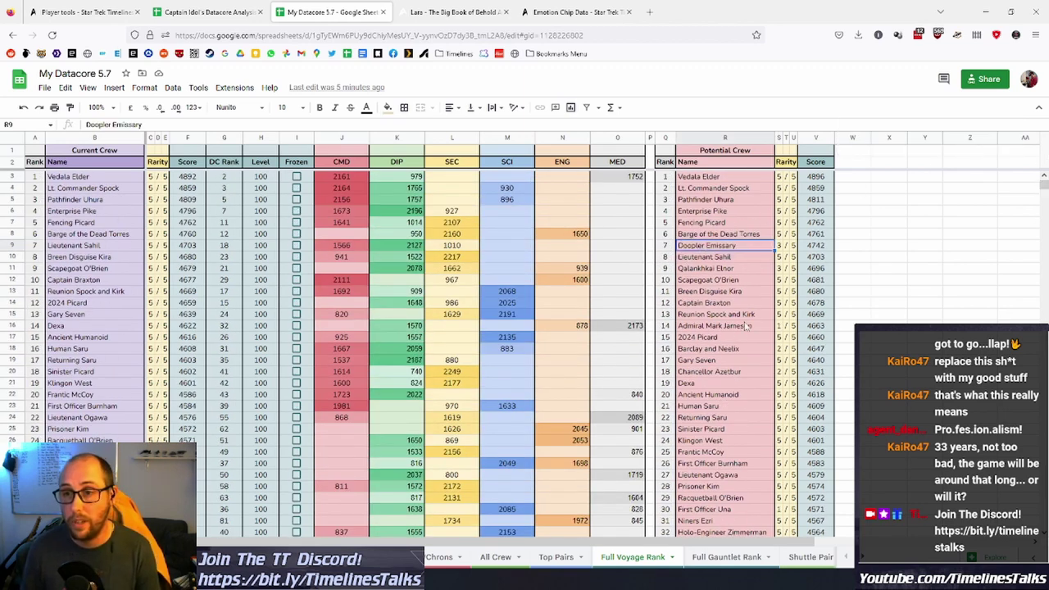
Inspect the rarity of Admiral Mark Jameson and First Officer Una in the Potential Crew ranking, and return to the start of the list.
click(710, 326)
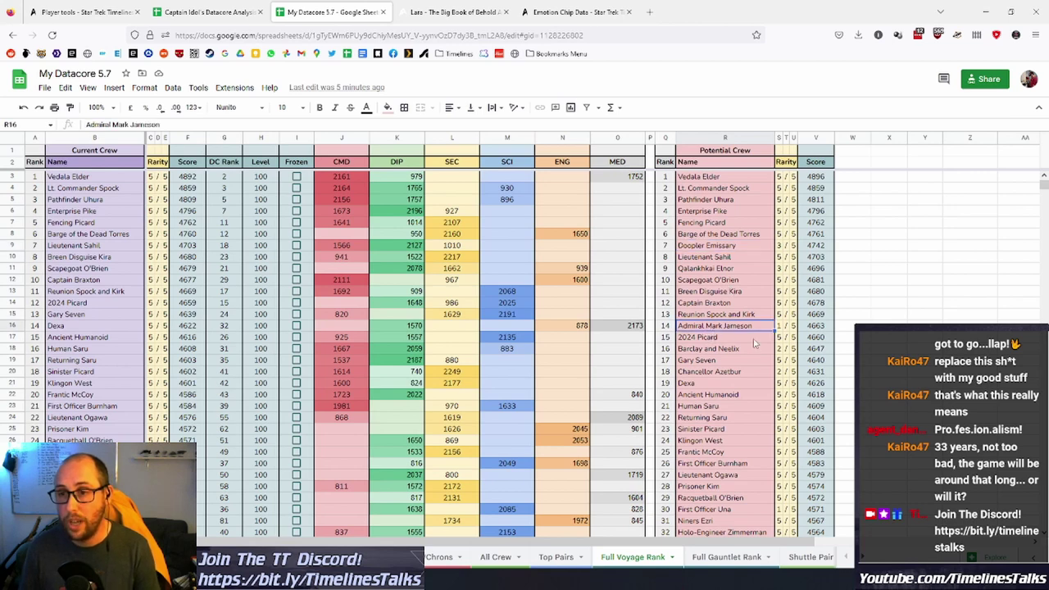
click(780, 328)
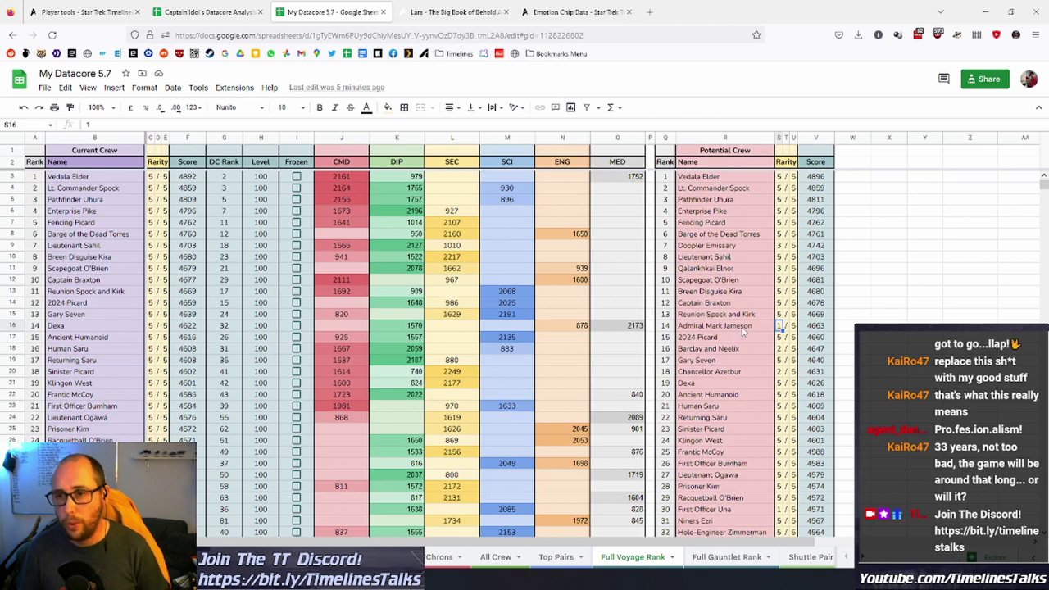
scroll(734, 324, down, 2)
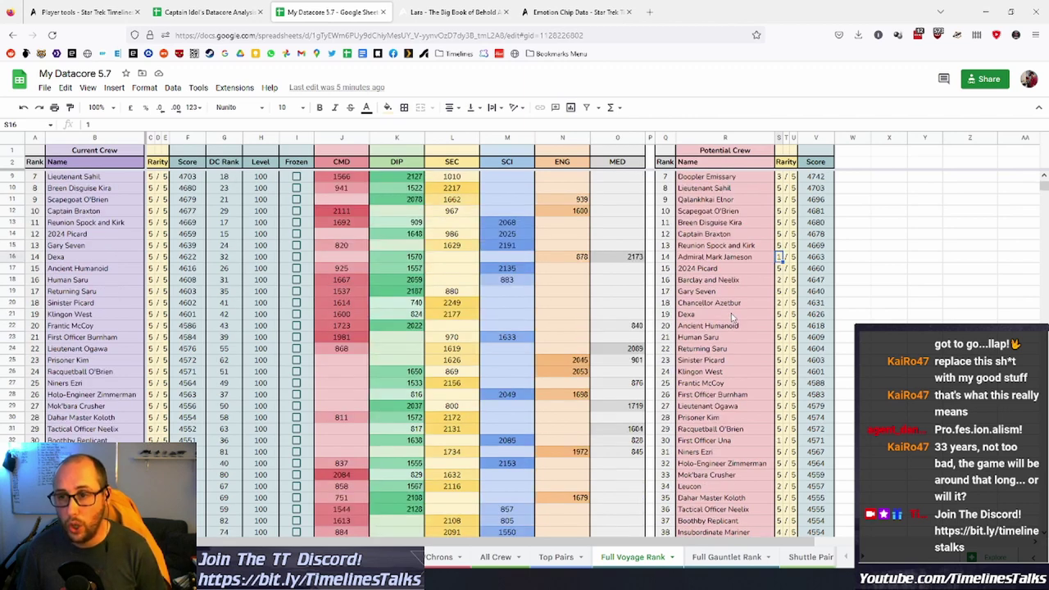
click(718, 440)
scroll(758, 434, down, 4)
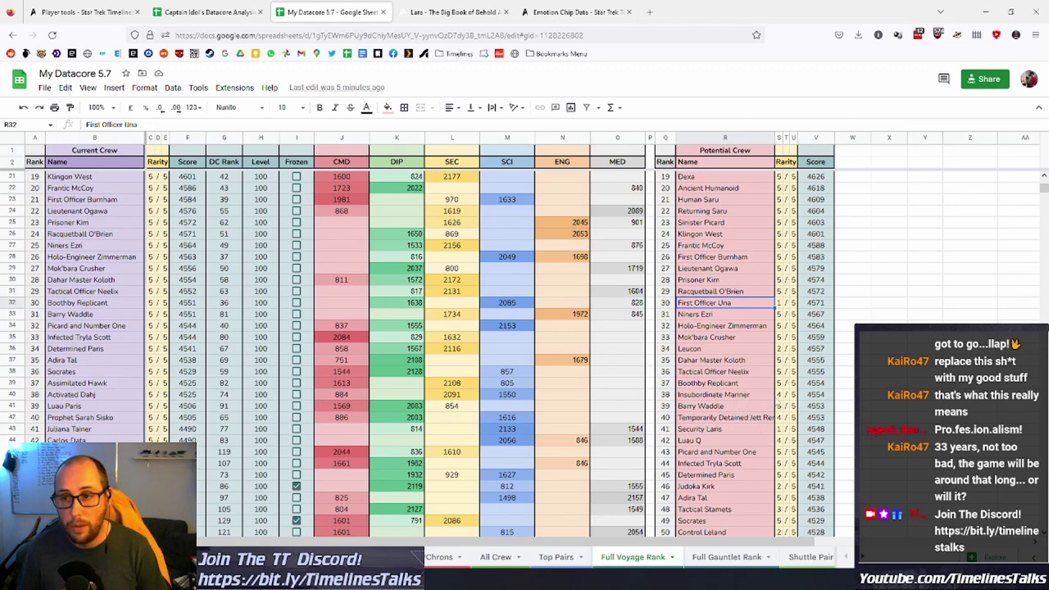
click(779, 347)
text(2)
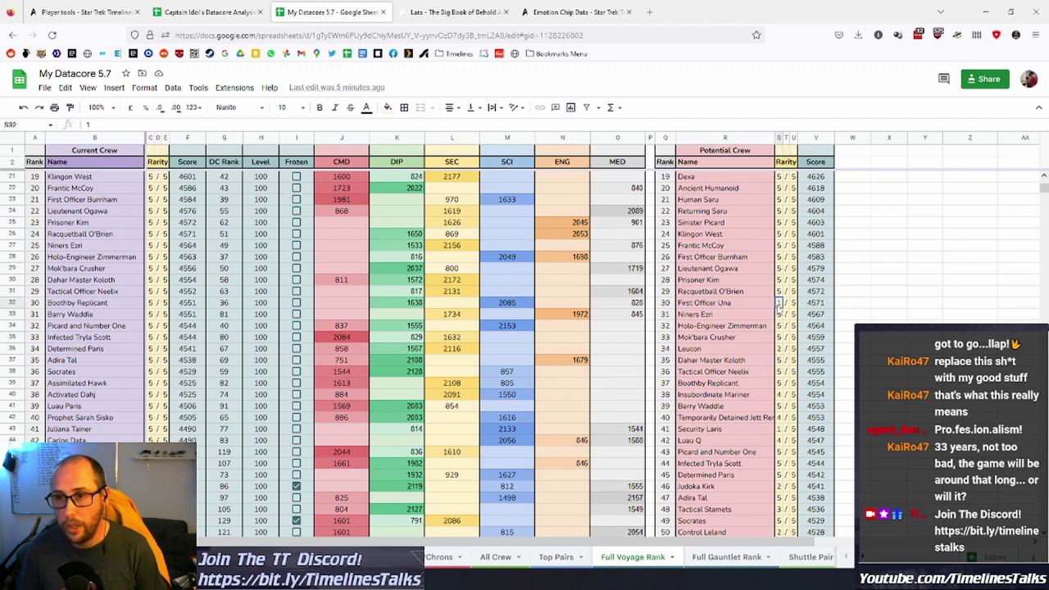
click(779, 304)
scroll(771, 328, up, 6)
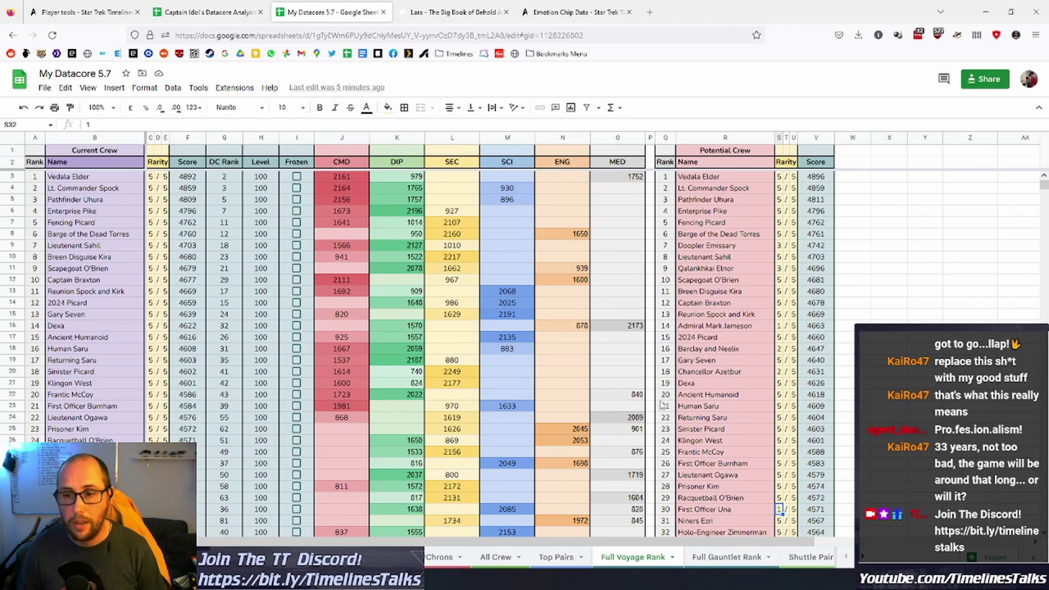
Open the Full Gauntlet Rank sheet, and switch to The Big Book of Behold Advice to open its Gauntlet page.
click(727, 556)
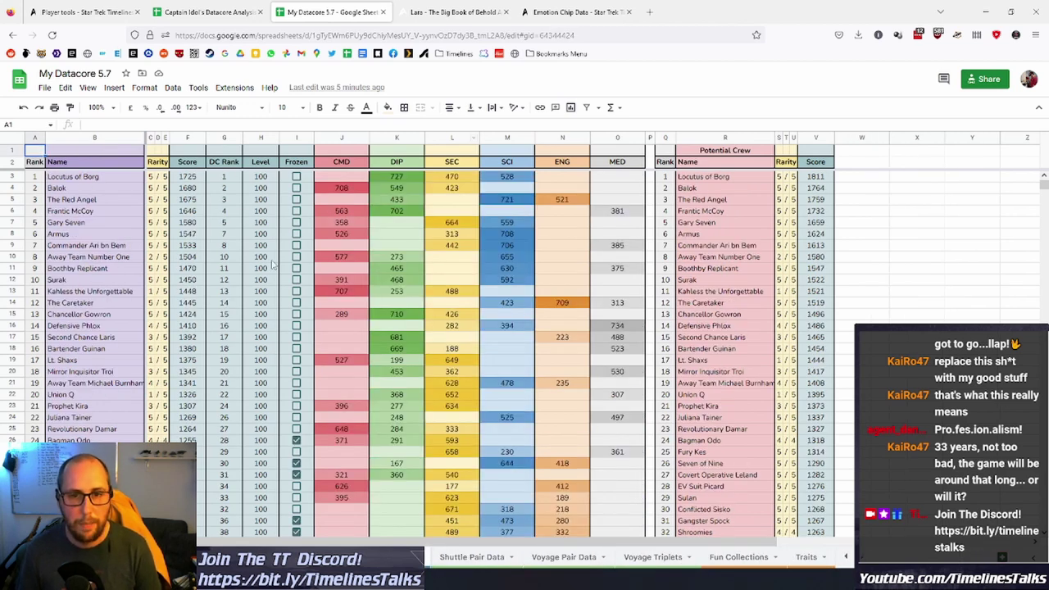
click(581, 11)
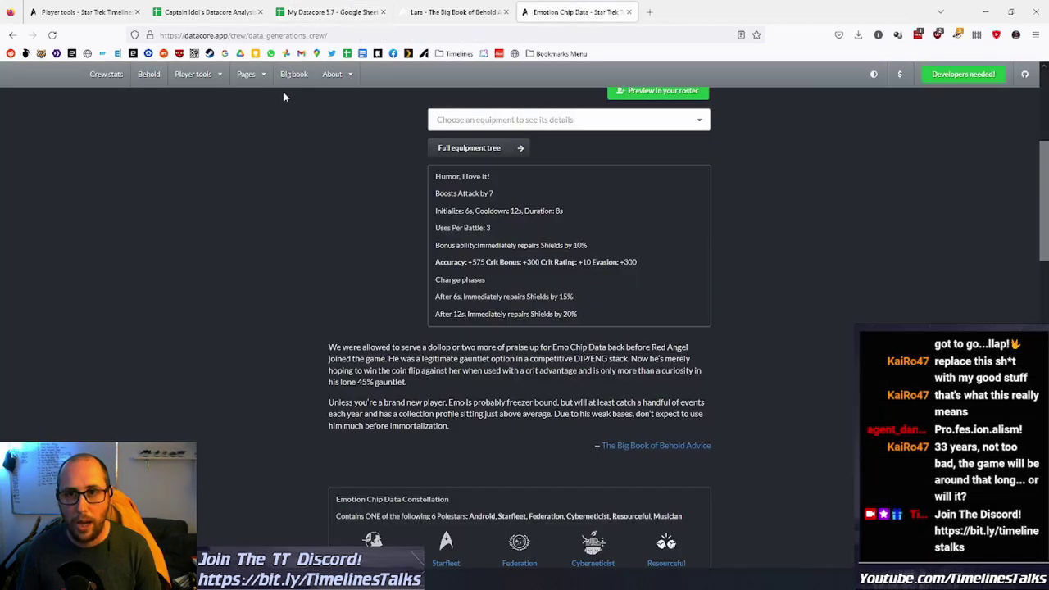
click(455, 11)
click(460, 77)
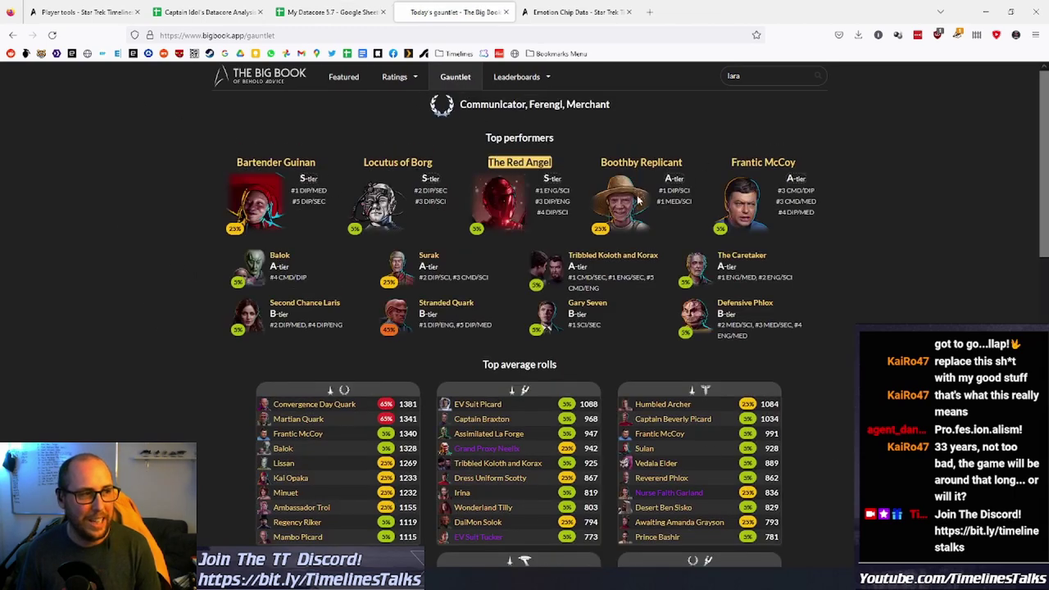
Compare the Big Book's gauntlet top performers and average rolls with the Full Gauntlet Rank sheet, ending back in My Datacore 5.7.
click(211, 10)
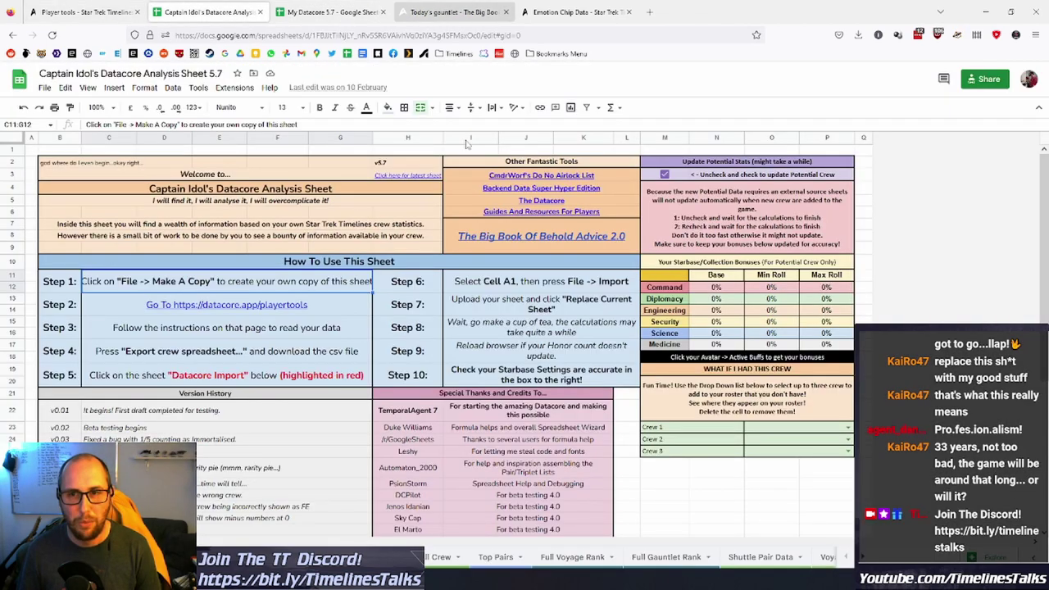
click(328, 11)
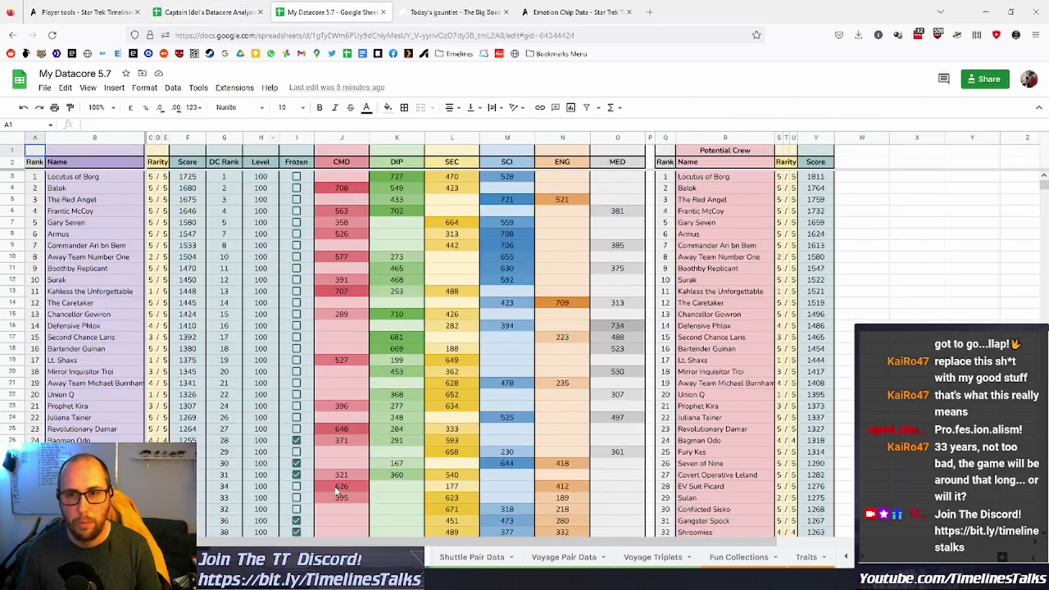
click(449, 12)
scroll(273, 383, down, 10)
scroll(644, 473, up, 10)
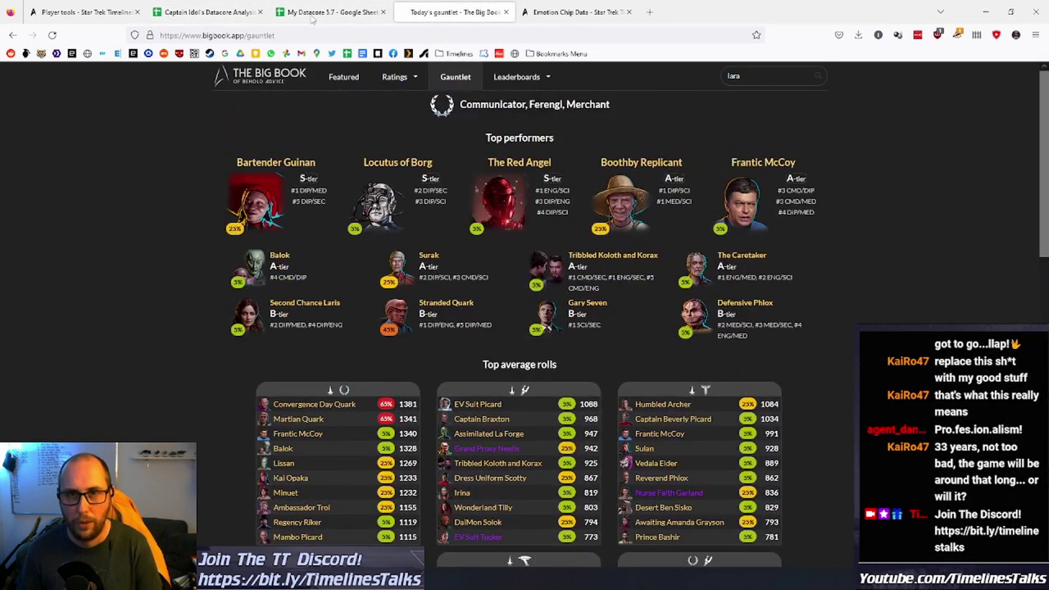
click(353, 9)
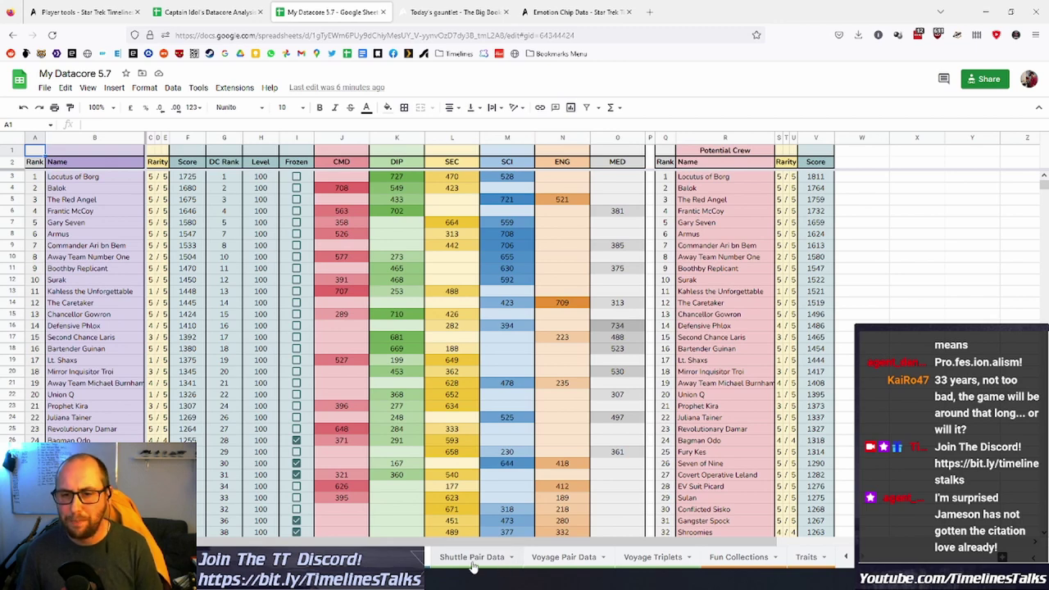
Open the Voyage Pair Data sheet and inspect Vargas and the score in the Potential CMD/SEC list, plus neighbouring CMD entries.
click(572, 579)
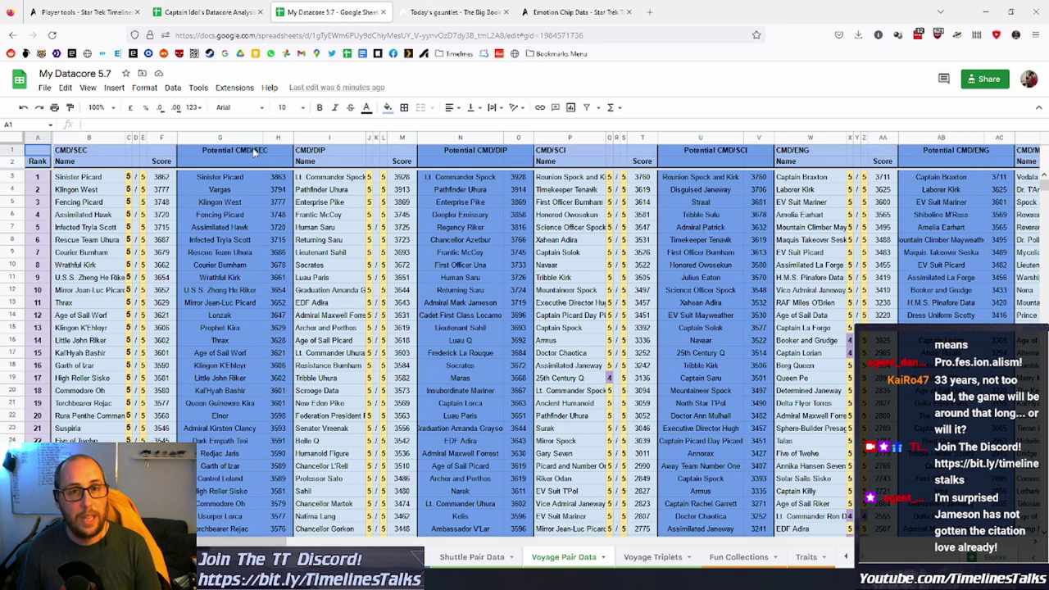
click(273, 191)
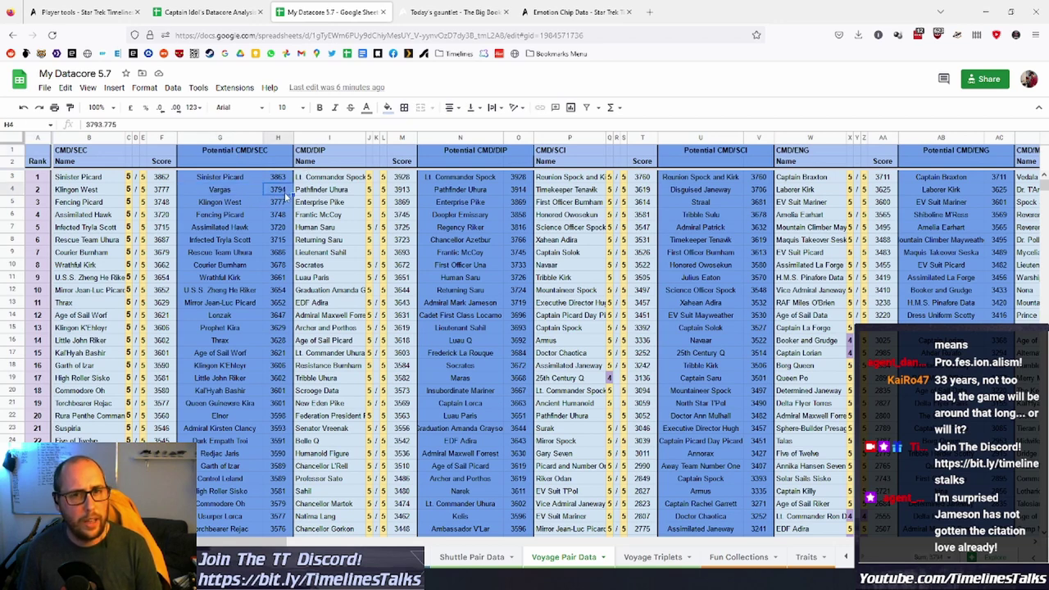
key(Left)
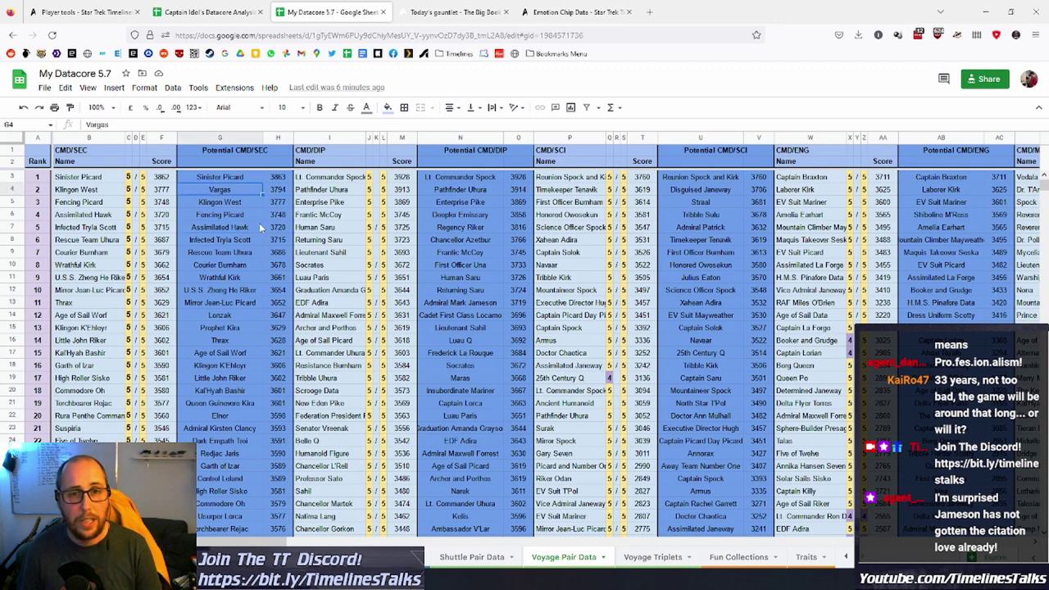
key(shift+Right)
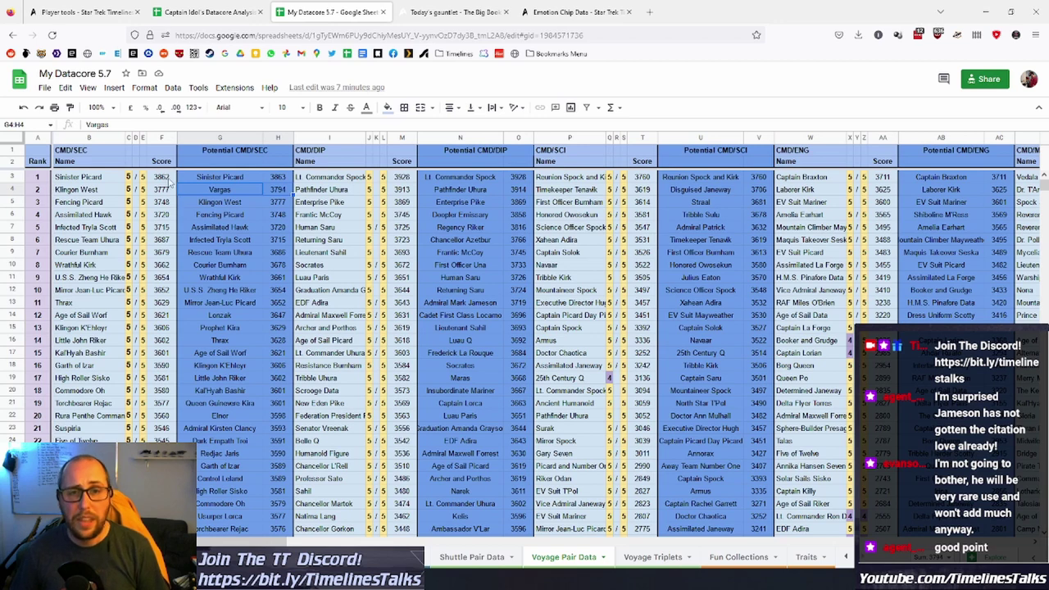
click(226, 240)
click(324, 343)
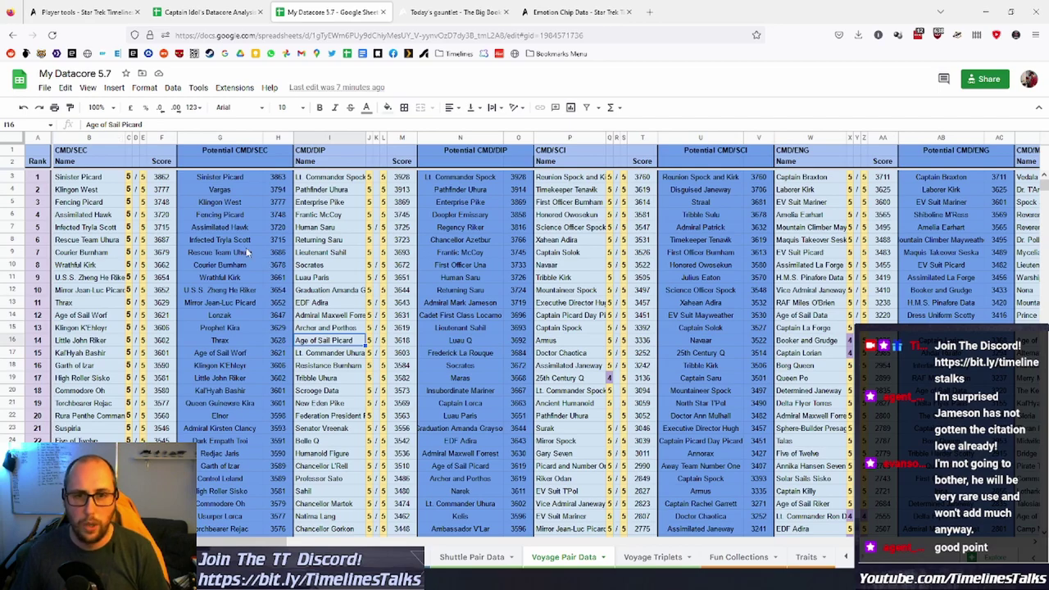
Inspect the top five crew of the SCI/ENG list in Voyage Pair Data, from Holo-Engineer Zimmerman to Emory Erickson.
drag(237, 542, 590, 541)
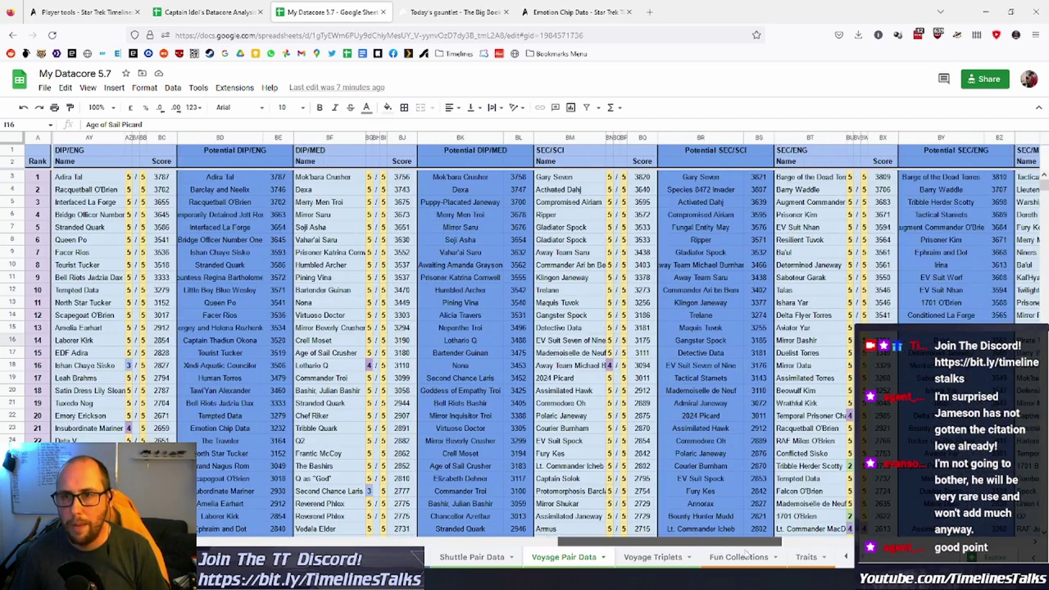
scroll(736, 554, right, 10)
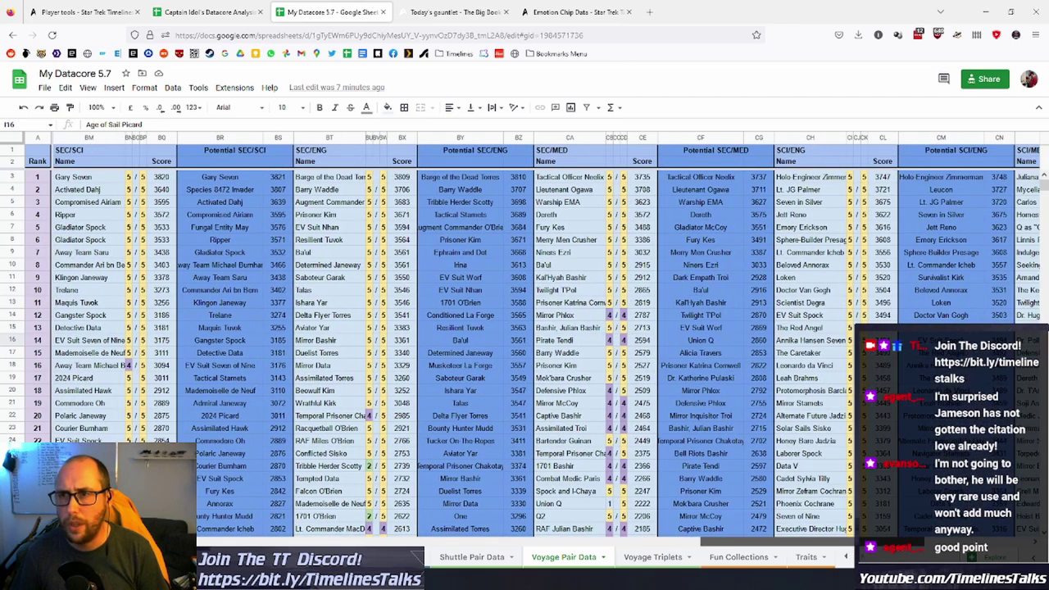
scroll(488, 193, right, 5)
scroll(489, 193, right, 5)
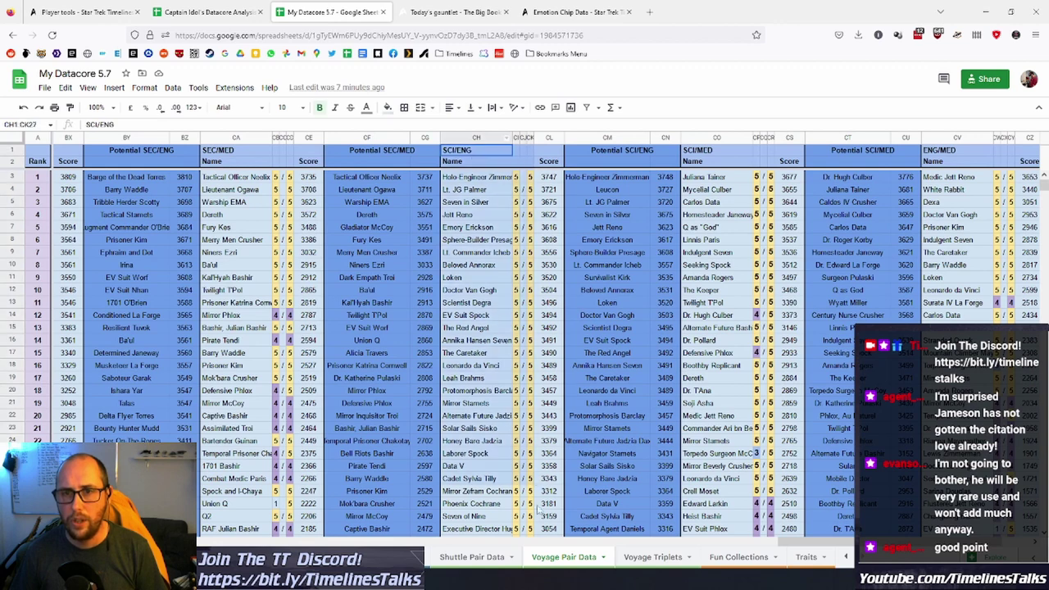
click(478, 314)
click(475, 179)
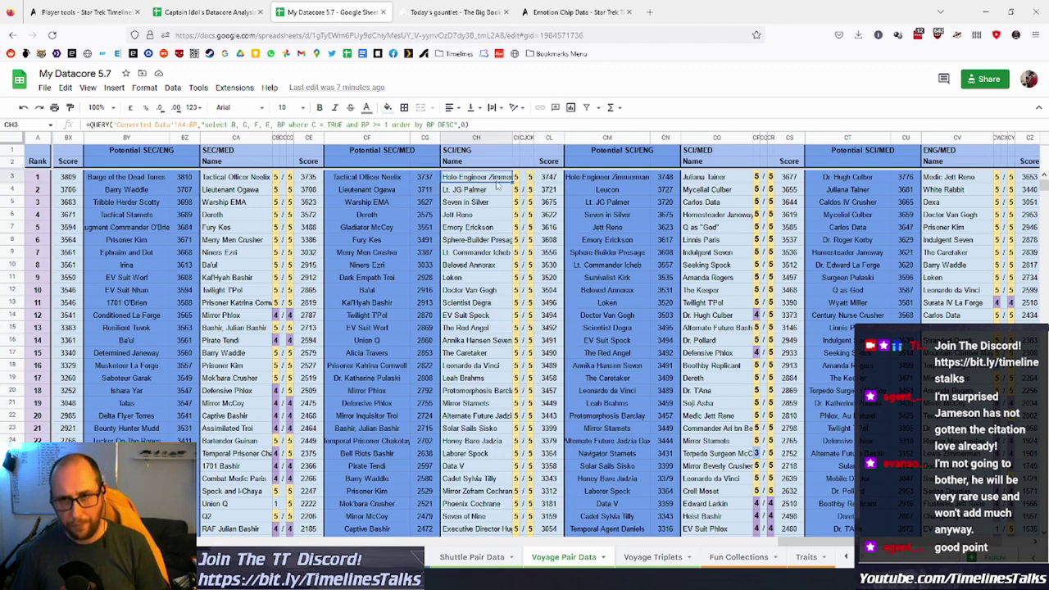
click(492, 193)
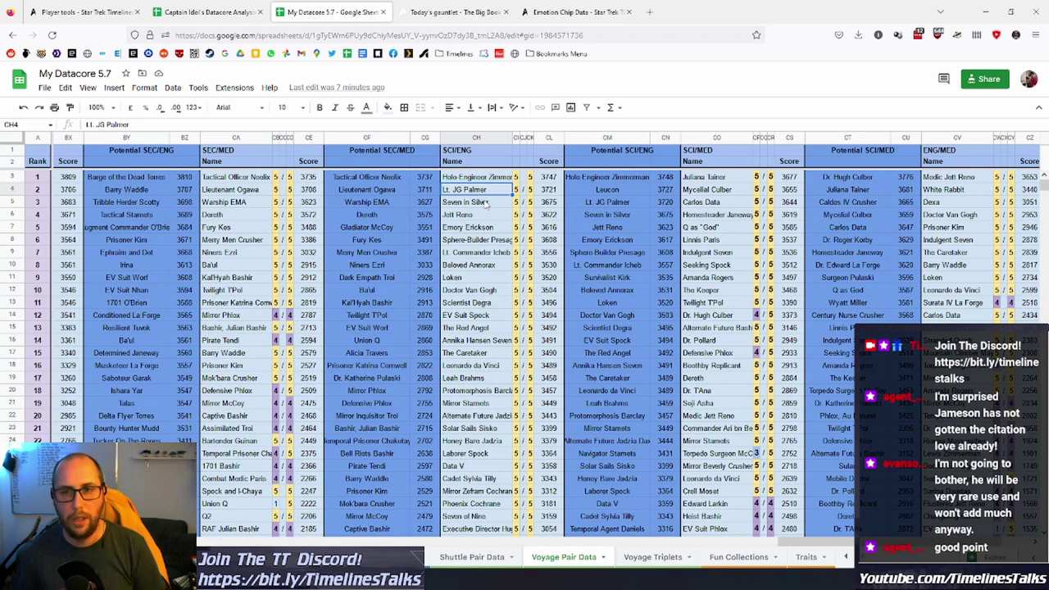
click(486, 204)
click(486, 216)
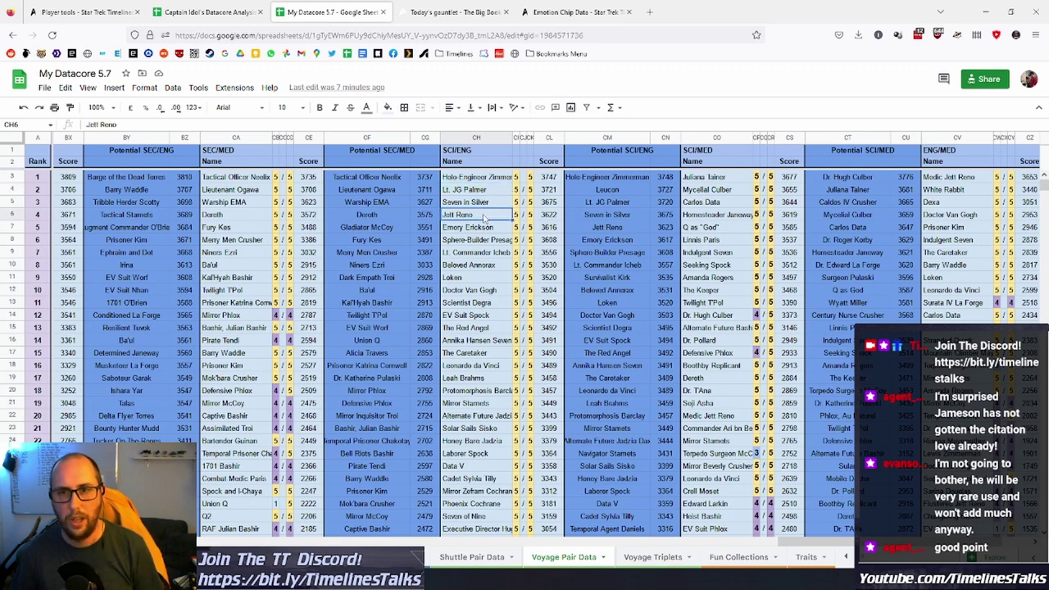
click(492, 229)
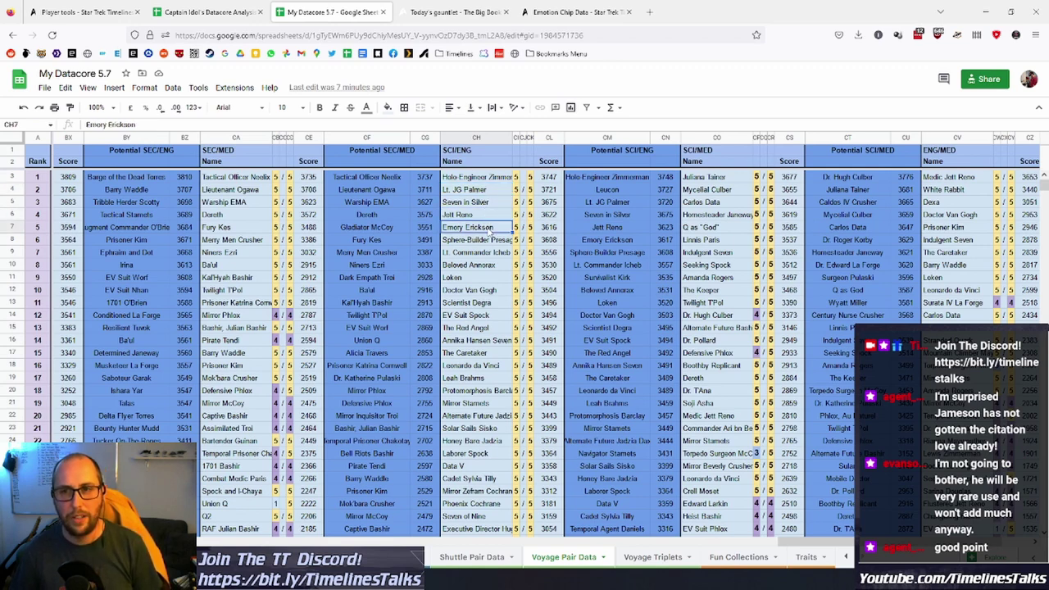
Inspect Leucon in the Potential SCI/ENG list, view the final ENG/MED lists and return to the DIP pair lists.
click(623, 185)
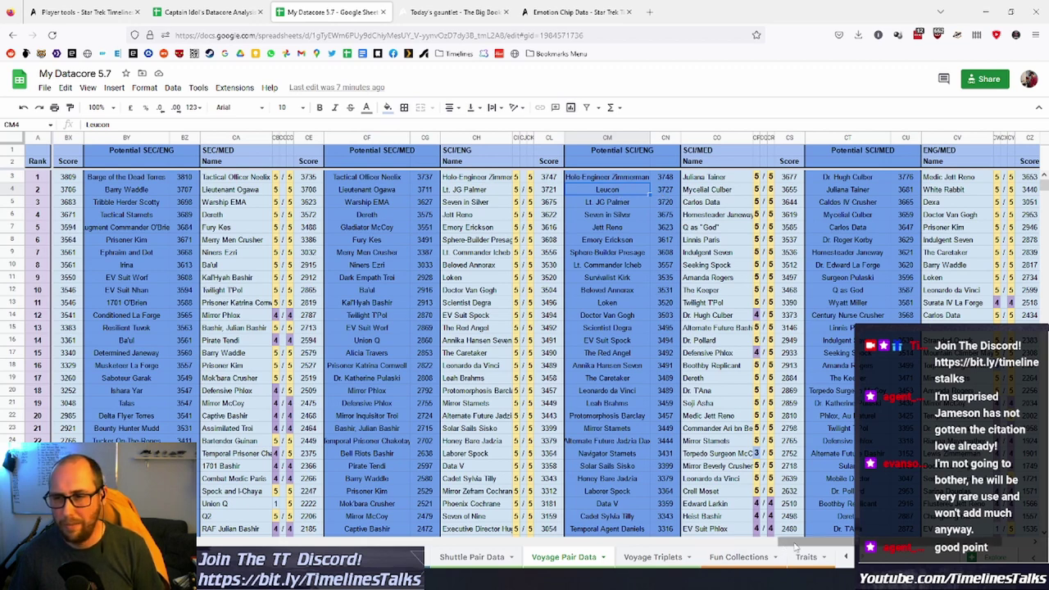
scroll(819, 543, right, 4)
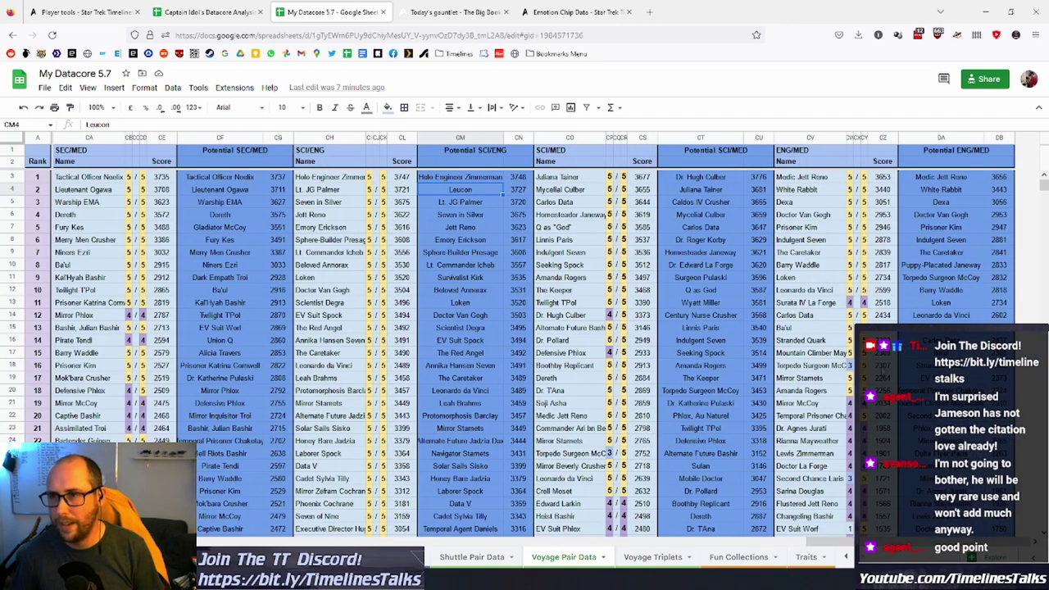
drag(894, 541, 517, 529)
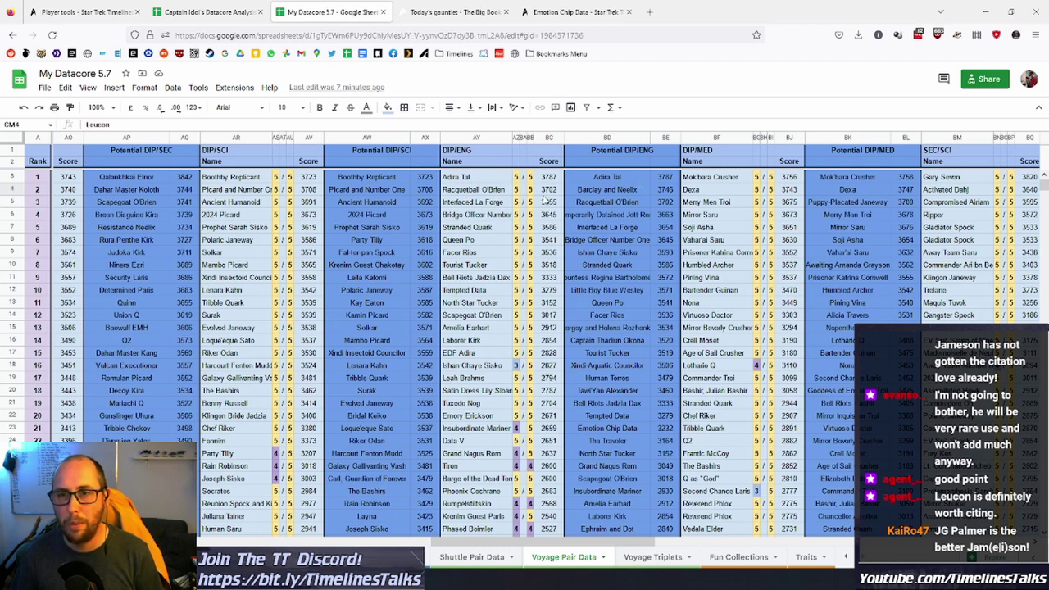
Inspect Barclay and Neelix and their score in the Potential DIP/ENG list, alongside Racquetball O'Brien.
click(624, 193)
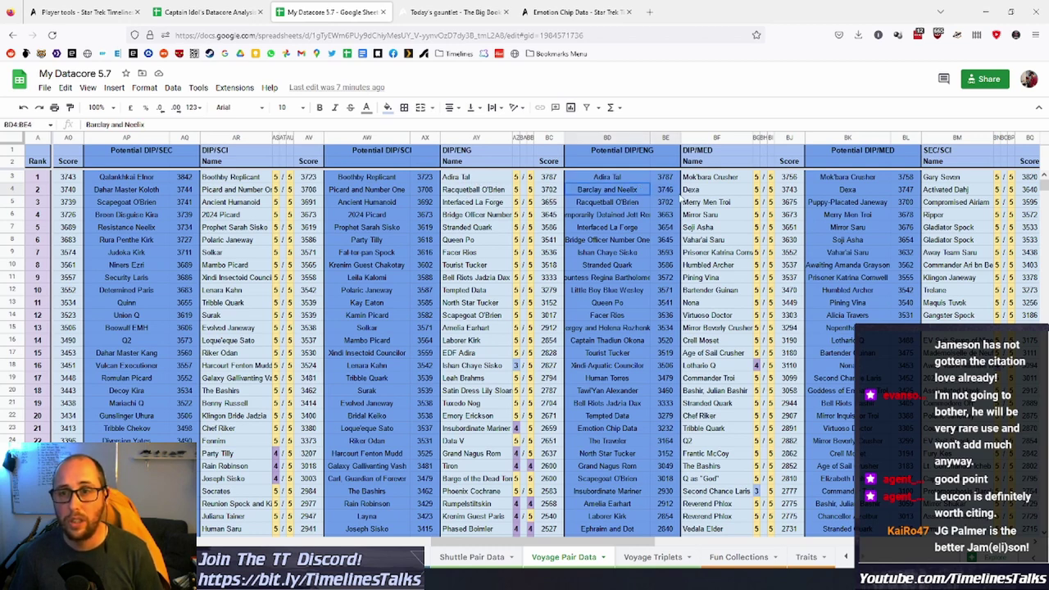
click(602, 193)
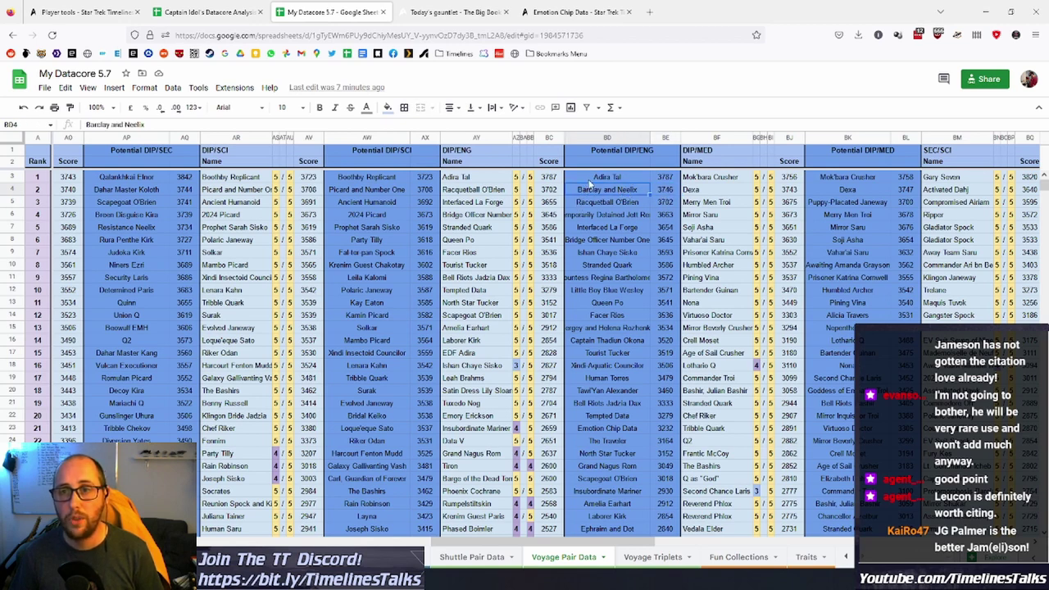
click(484, 190)
click(590, 202)
drag(592, 190, 664, 192)
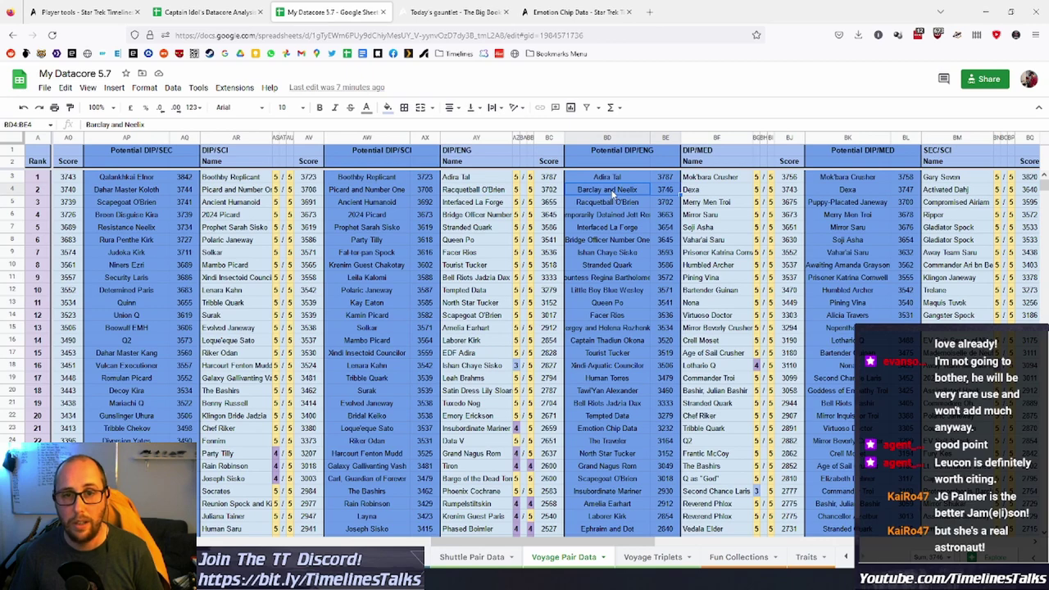
Open the Shuttle Pair Data sheet and look through its pair lists from CMD/SEC across to ENG/MED.
click(484, 559)
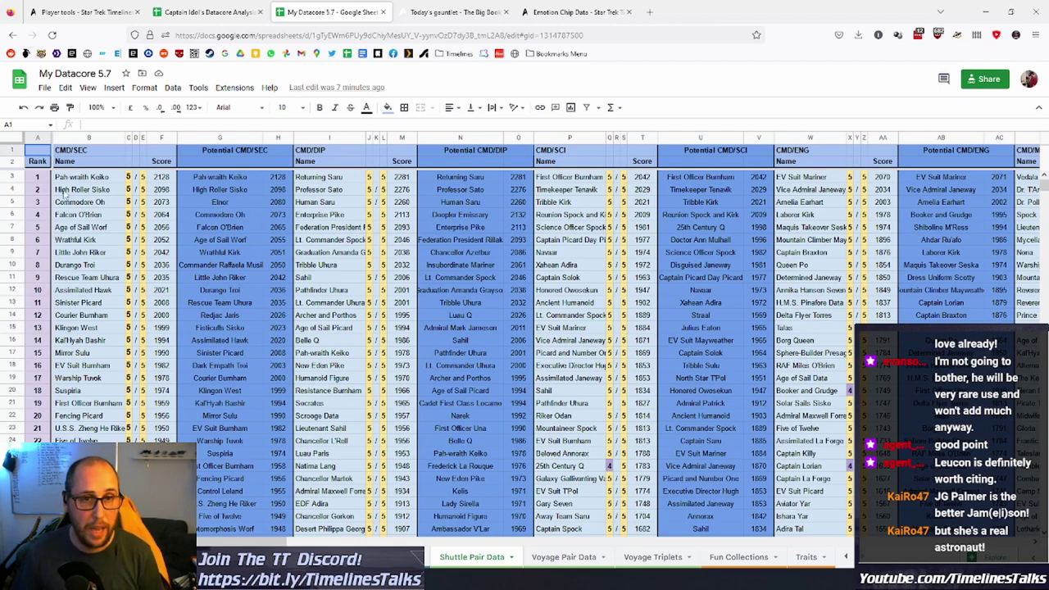
drag(262, 542, 963, 552)
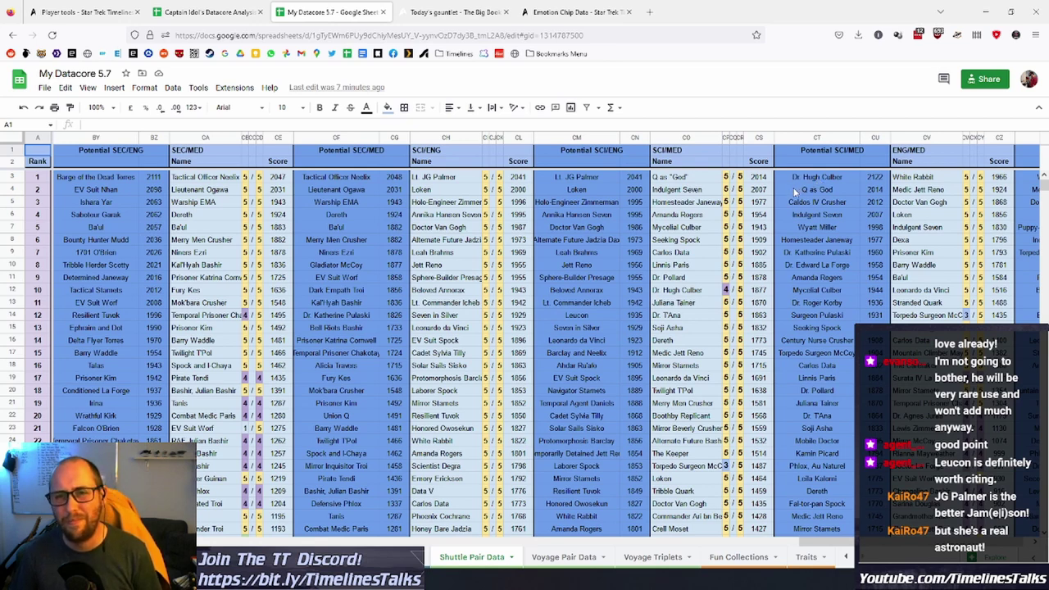
Open the Voyage Triplets sheet and look through its lists from CMD/DIP/SCI past CMD/ENG/MED to SCI/MED/ENG.
click(653, 558)
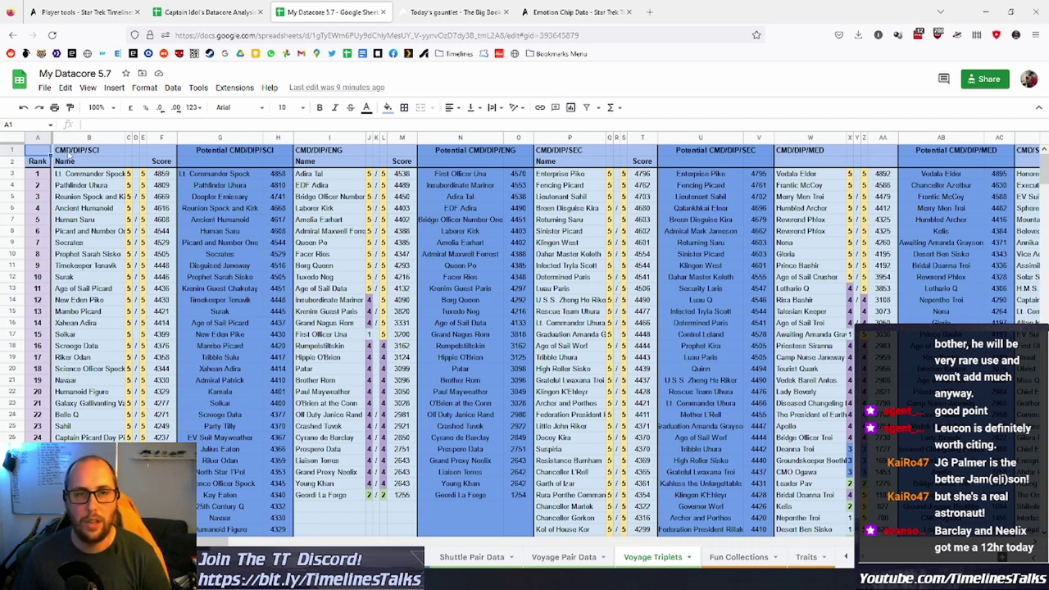
click(211, 531)
mouse_move(207, 542)
mouse_down()
mouse_move(738, 543)
mouse_move(211, 543)
mouse_up()
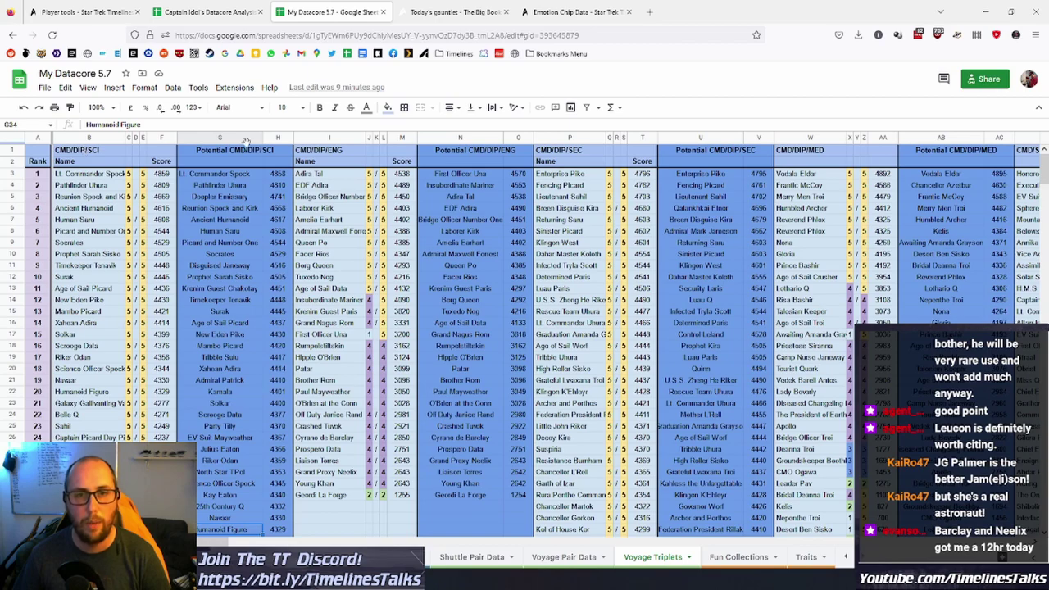
drag(305, 541, 570, 547)
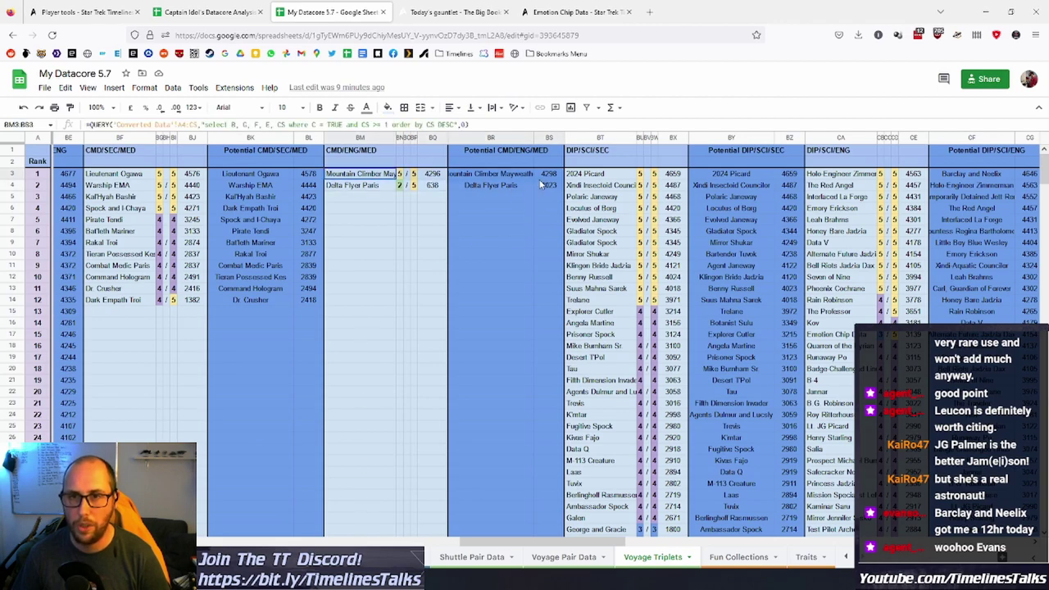
click(519, 287)
drag(483, 545, 826, 553)
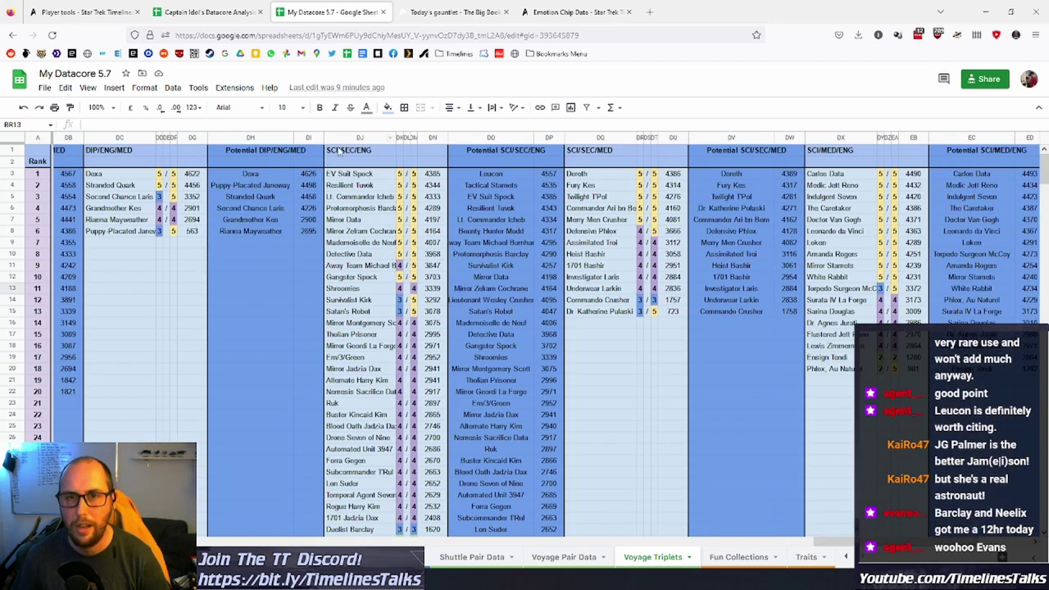
Inspect EV Suit Spock in the SCI/SEC/ENG triplet list, plus Leucon and Tactical Stamets in its Potential list.
click(377, 176)
key(ctrl+shift+Right)
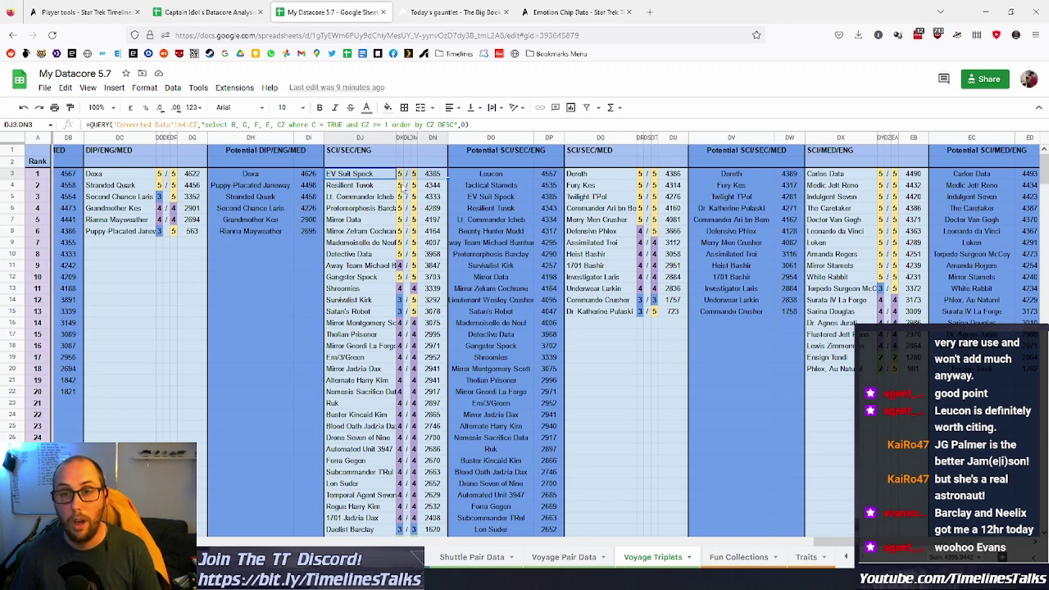
drag(514, 173, 550, 187)
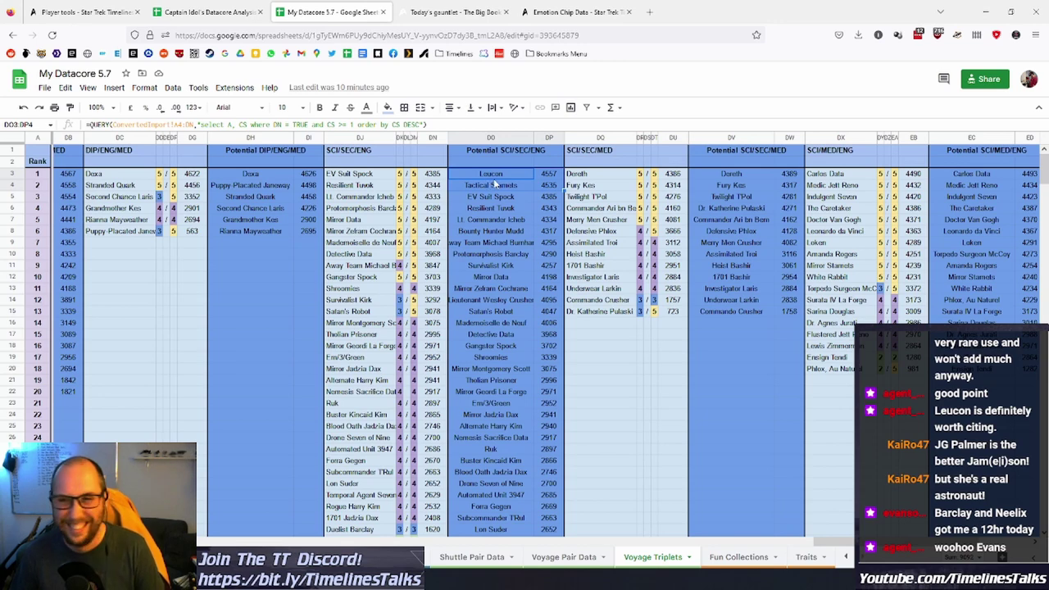
drag(492, 175, 550, 176)
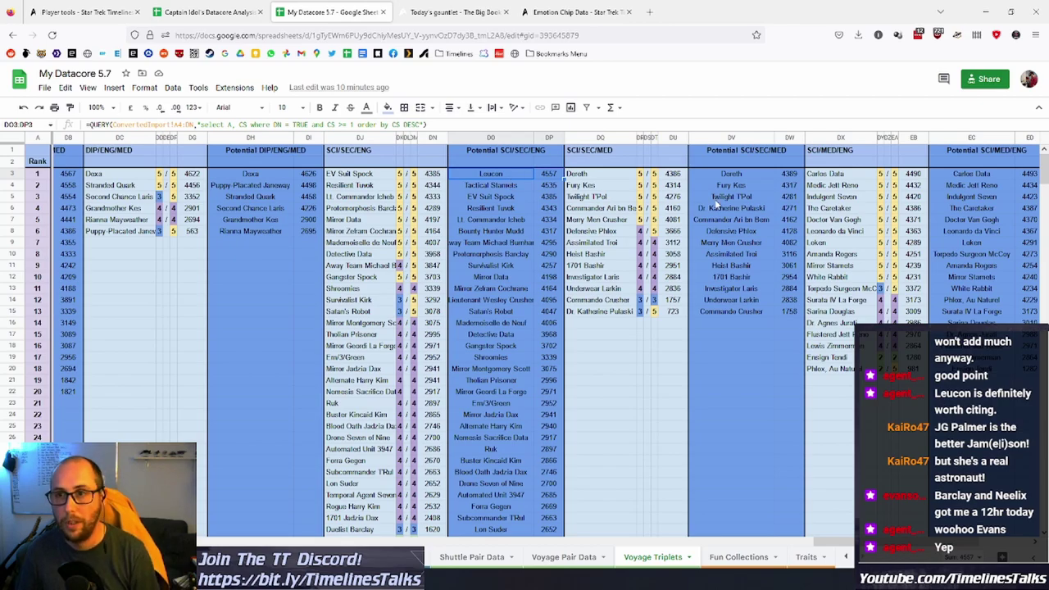
Inspect Tribble Herder Scotty, Ishara Yar and Captain Braxton in the Potential CMD/SEC/ENG triplet list.
drag(839, 543, 459, 543)
drag(401, 502, 326, 505)
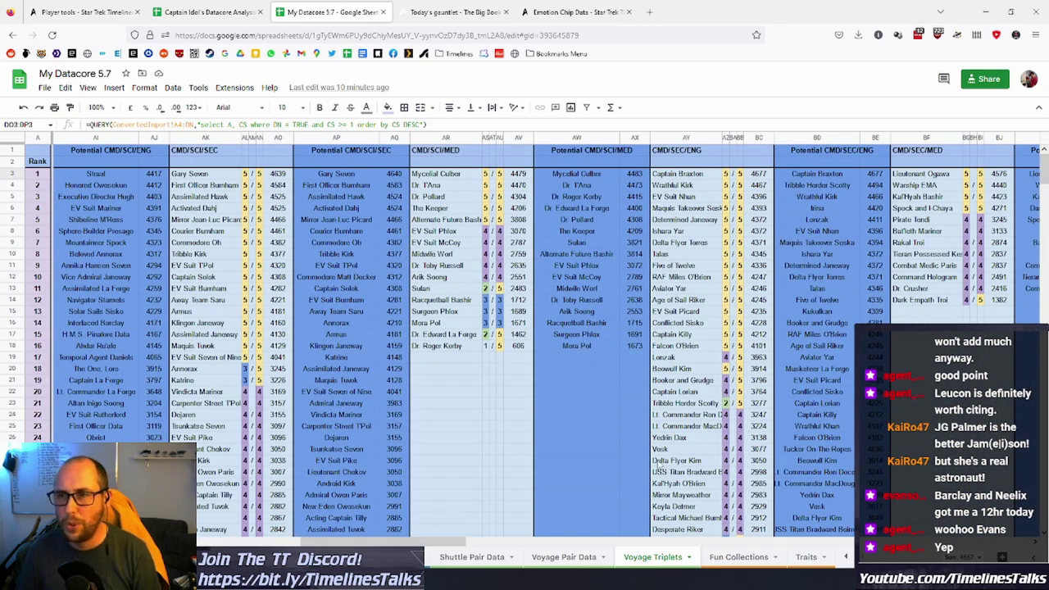
click(808, 185)
drag(831, 187, 869, 187)
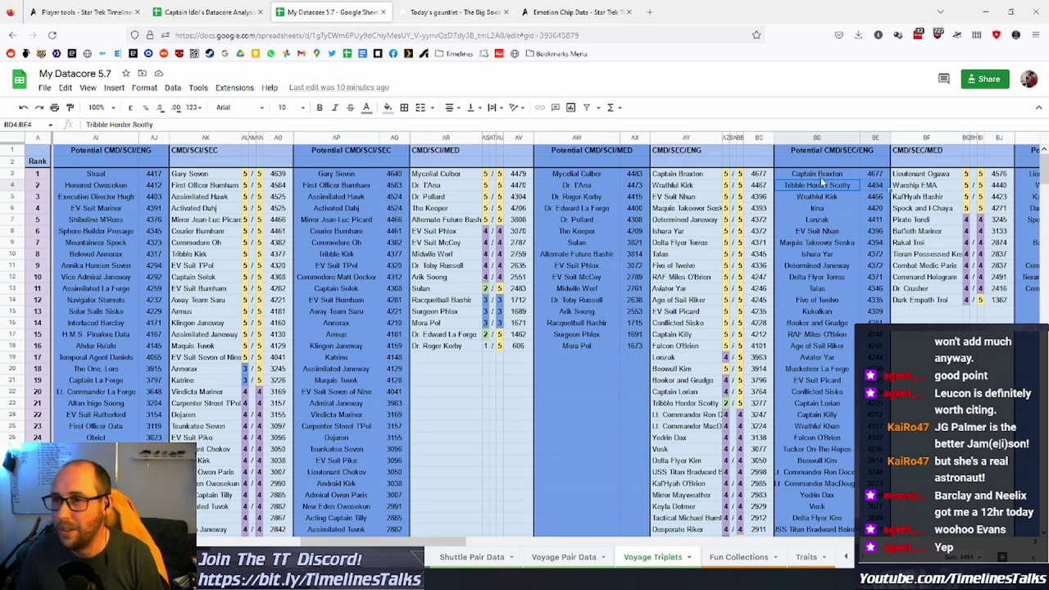
click(826, 255)
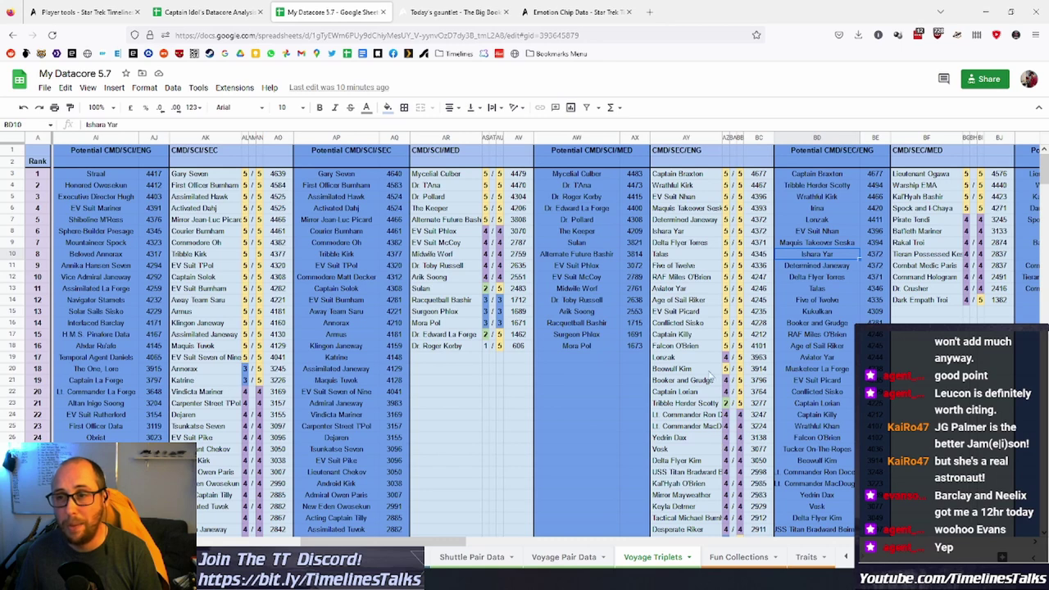
drag(810, 175, 876, 174)
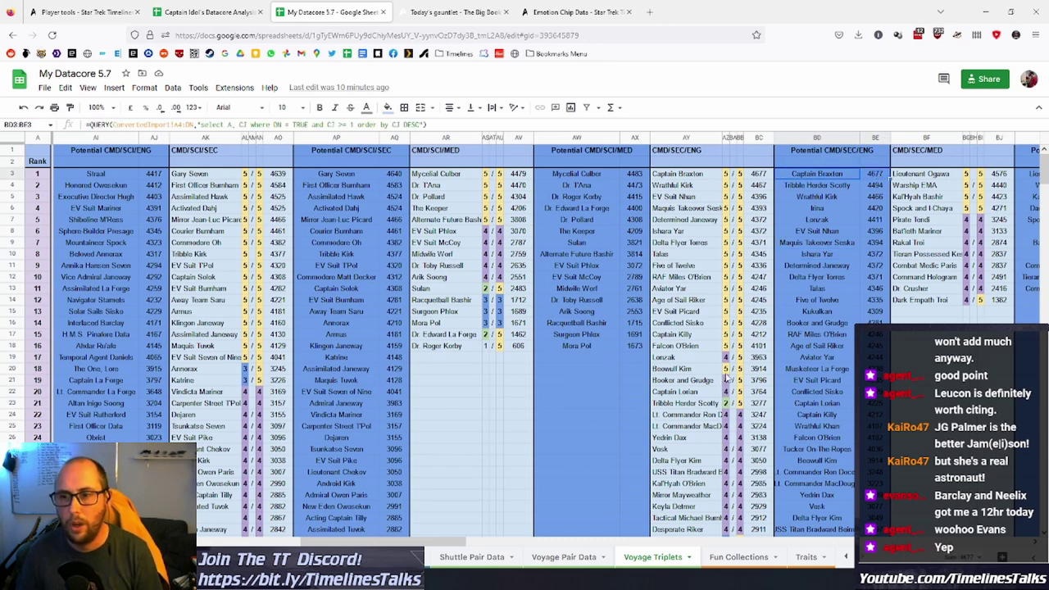
View the remaining DIP and SCI triplet lists, ending around DIP/SEC/ENG, DIP/SEC/MED and DIP/ENG/MED.
drag(443, 541, 123, 541)
scroll(652, 541, right, 10)
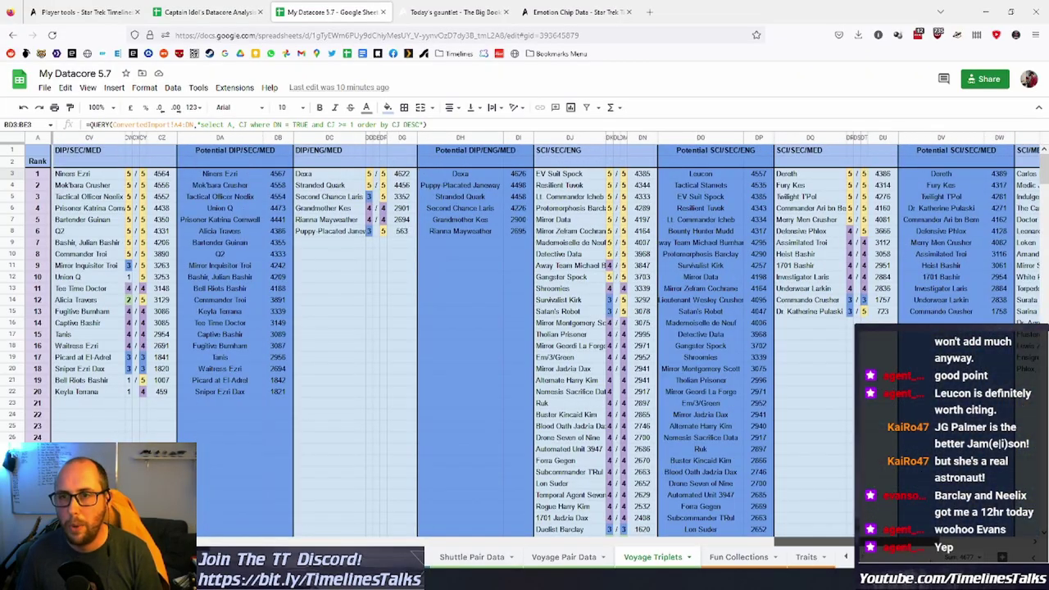
scroll(851, 578, left, 5)
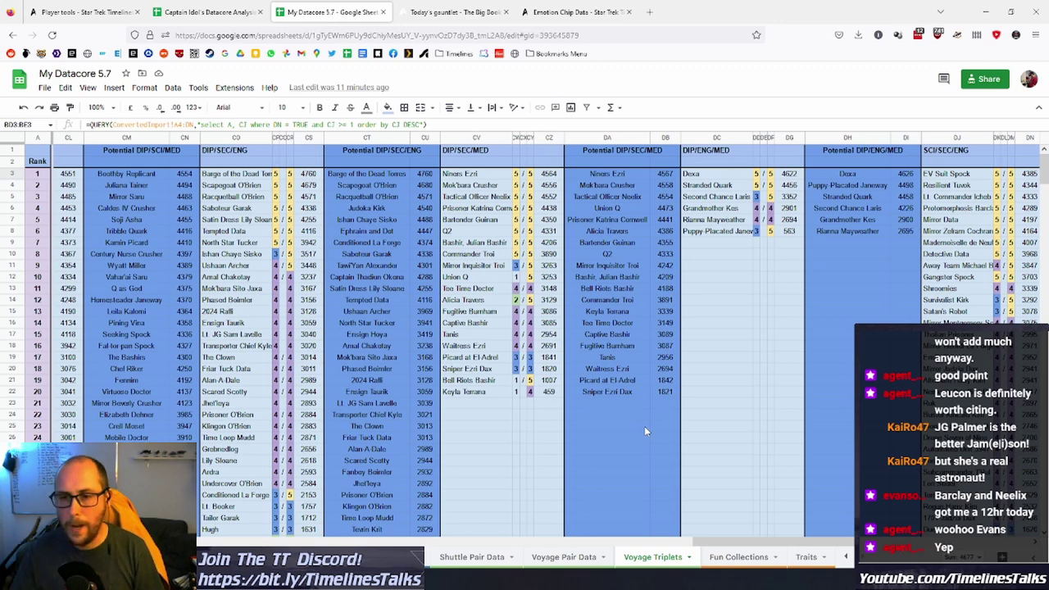
Open the Fun Collections sheet and view the Bridge Crew collections down to the start of the Fun Collections section.
click(777, 564)
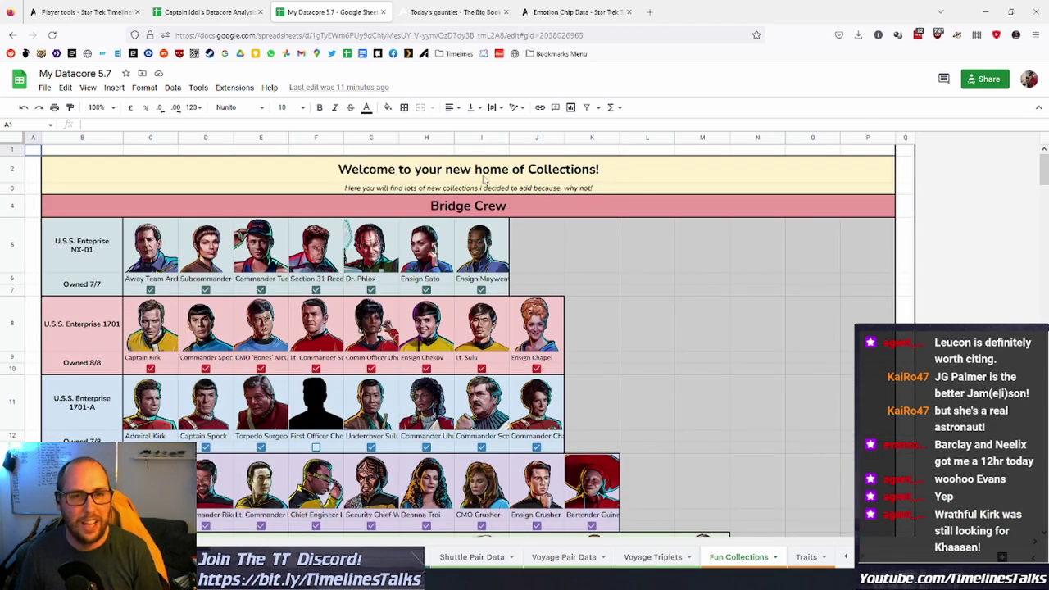
click(647, 246)
scroll(695, 328, down, 3)
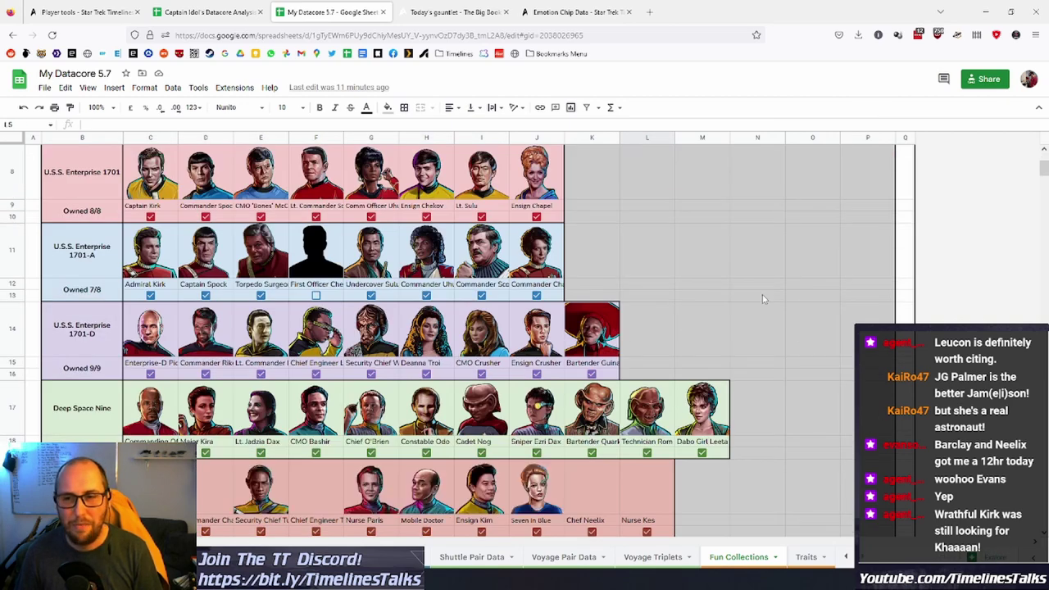
scroll(741, 281, down, 2)
scroll(740, 281, down, 3)
scroll(741, 281, down, 1)
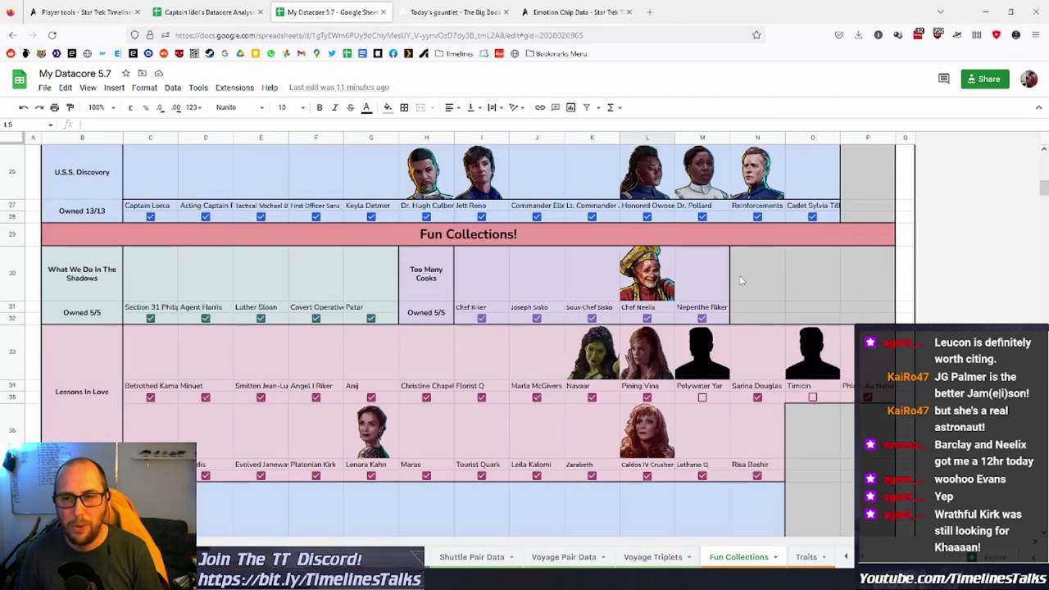
click(813, 273)
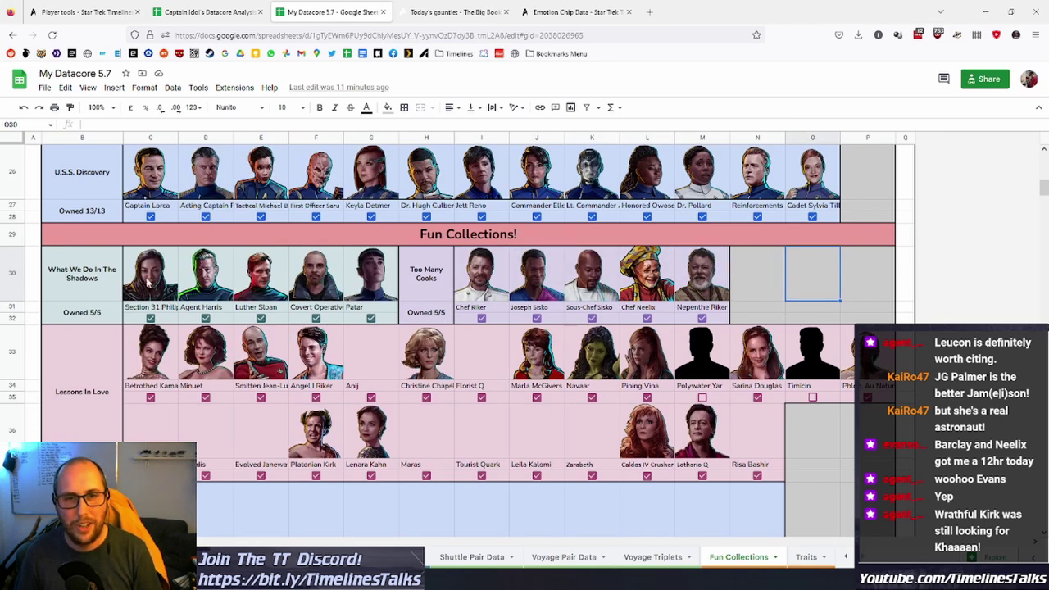
Browse the themed collections from Lessons In Love through Short Treks and on past the film collections.
scroll(332, 306, down, 1)
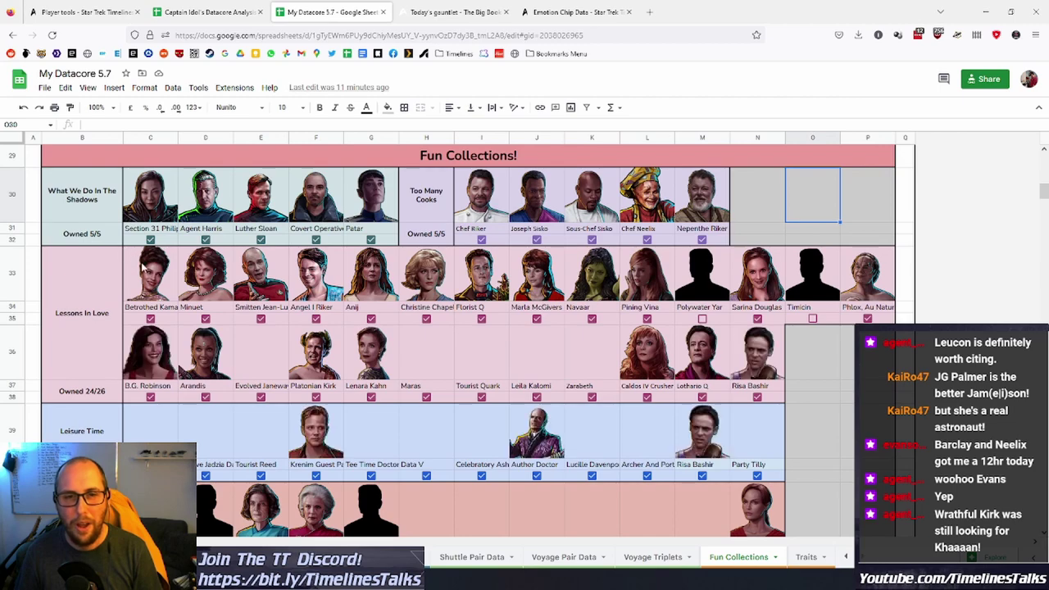
scroll(540, 420, down, 5)
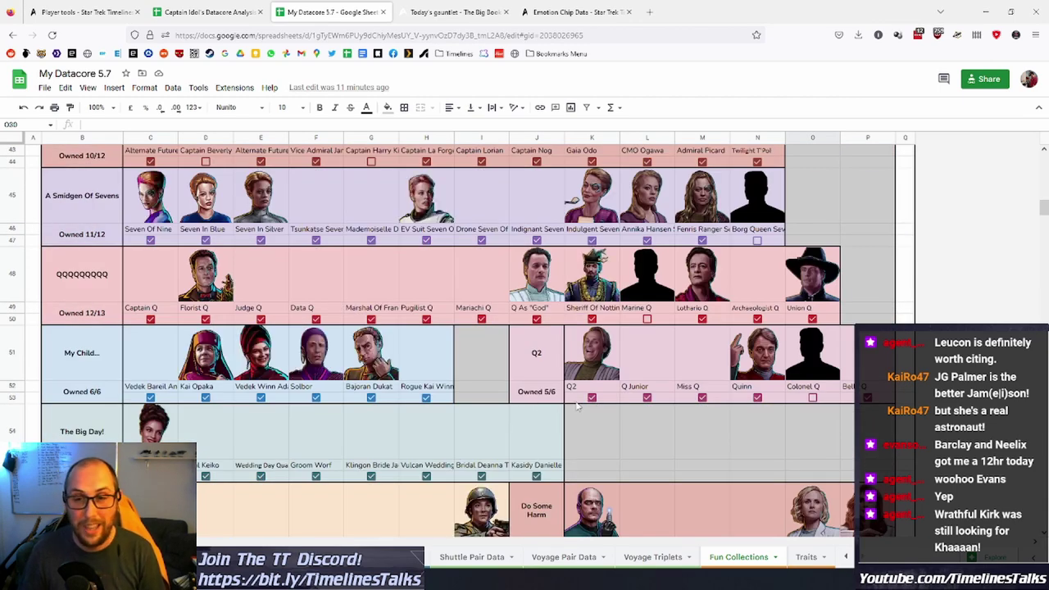
scroll(651, 377, down, 3)
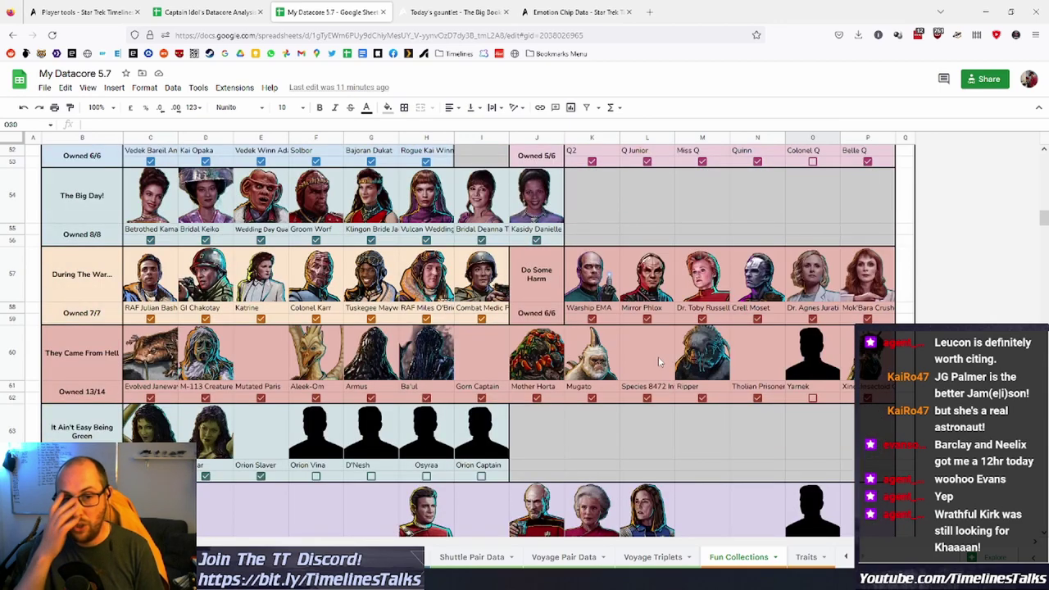
scroll(776, 366, down, 10)
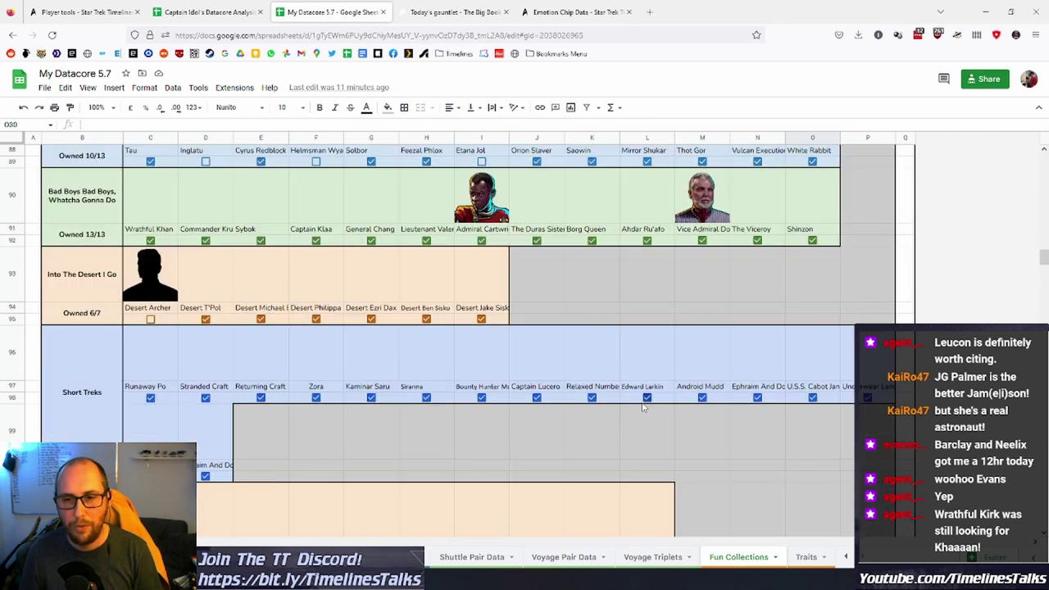
scroll(647, 400, down, 10)
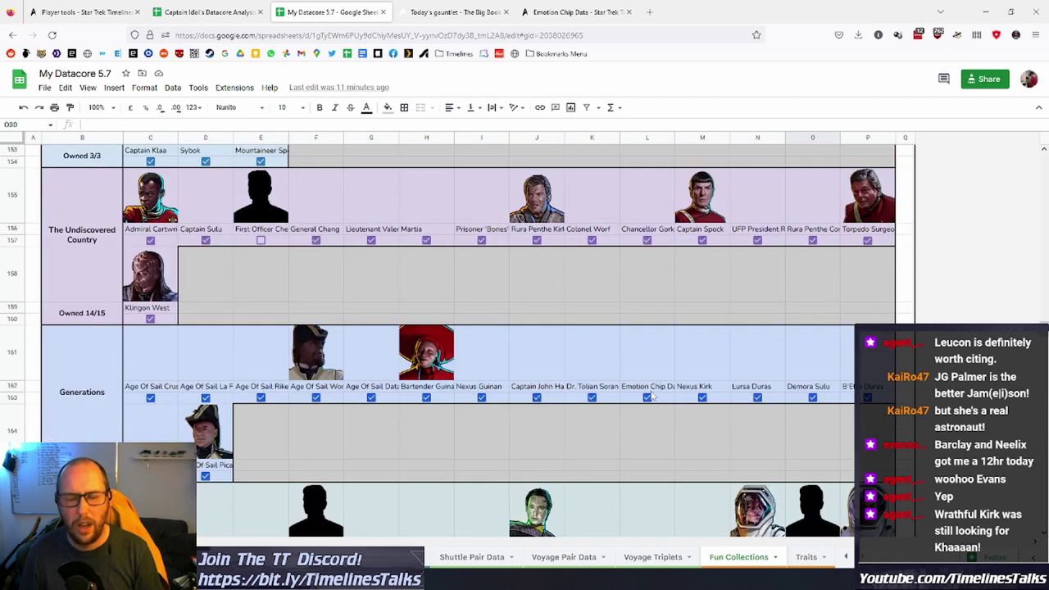
scroll(651, 396, down, 8)
Examine the Episode Collections for The Original Series, from The Cage to The Savage Curtain.
scroll(652, 396, up, 5)
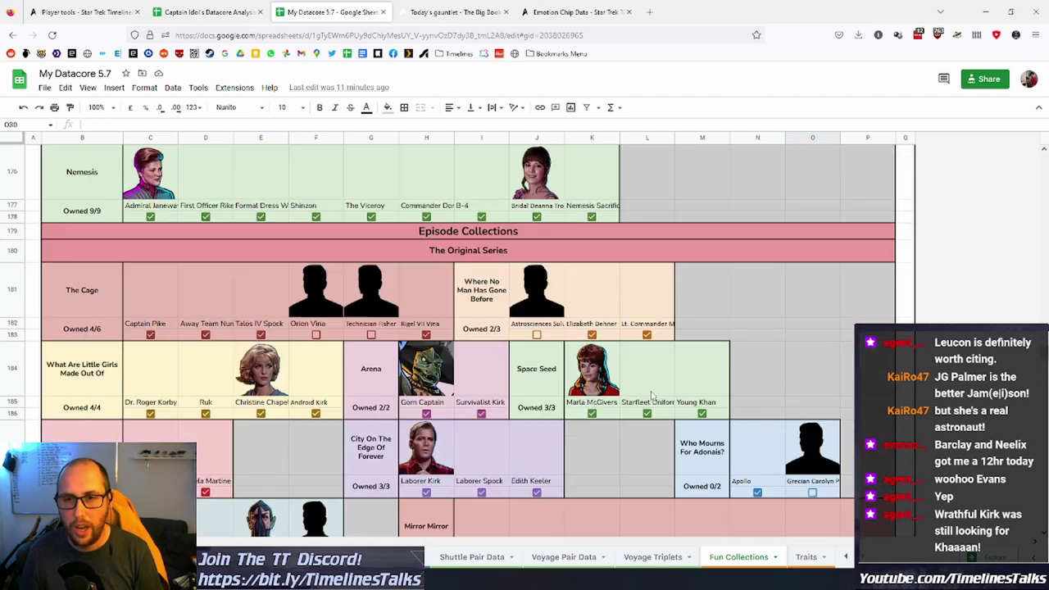
scroll(651, 394, down, 3)
scroll(651, 393, up, 3)
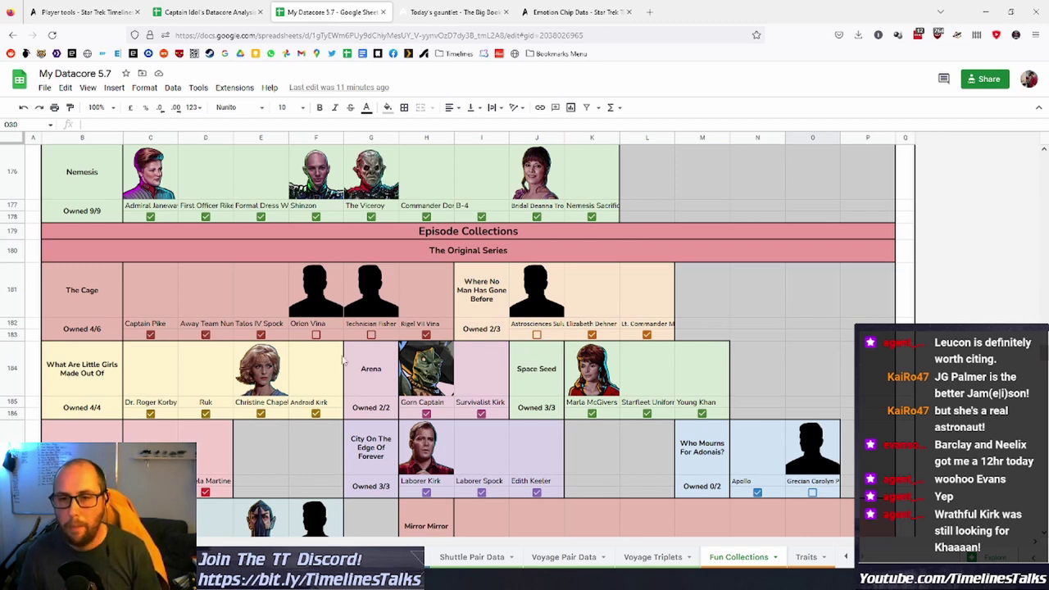
scroll(294, 440, down, 1)
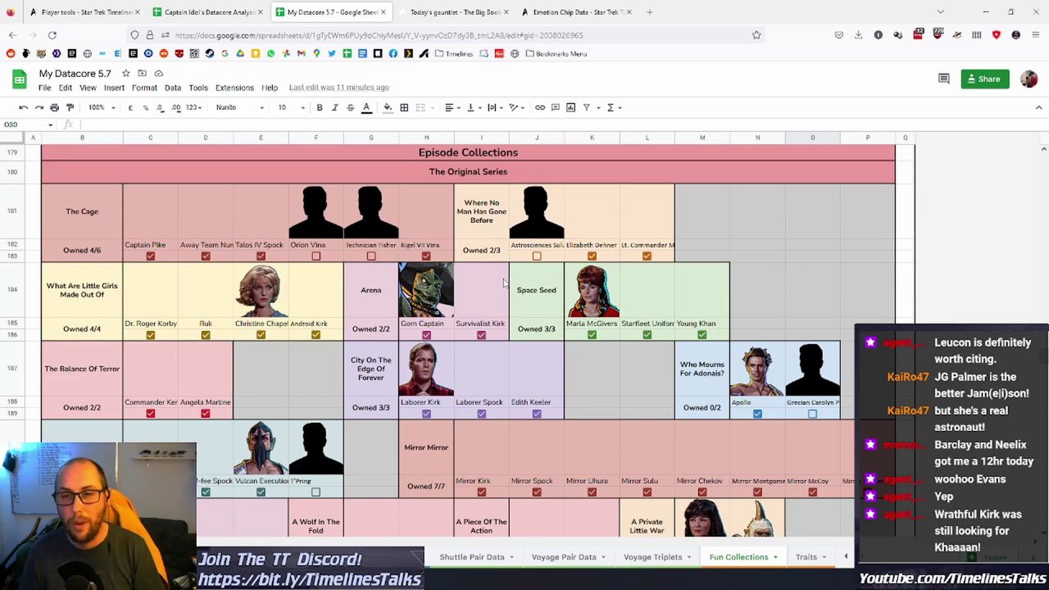
click(812, 295)
scroll(312, 410, down, 3)
scroll(312, 404, down, 9)
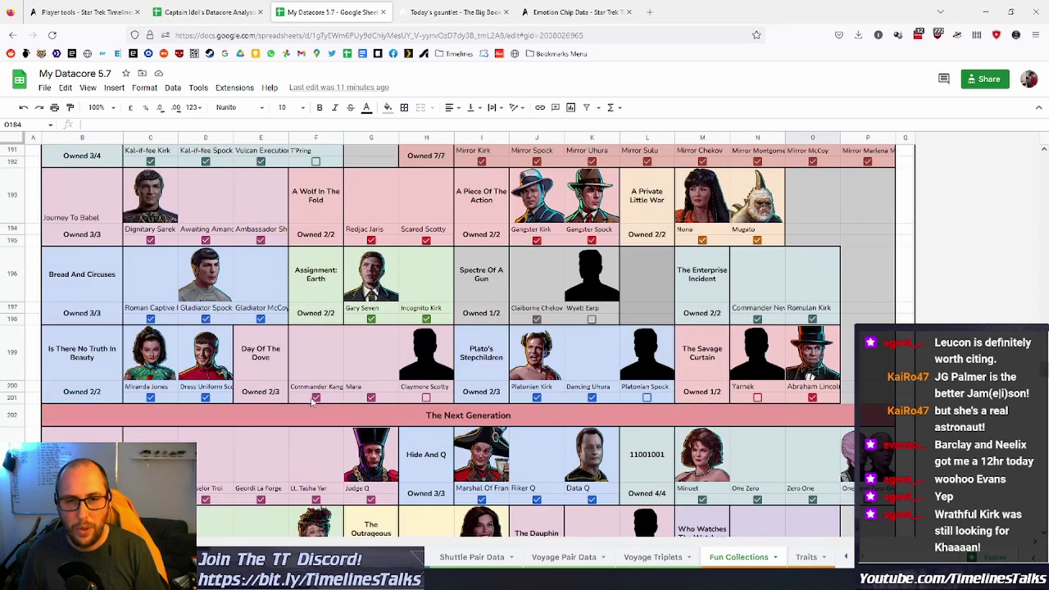
Browse the Next Generation and Deep Space Nine episode collections and inspect the crew row of You Are Cordially Invited.
scroll(312, 399, down, 10)
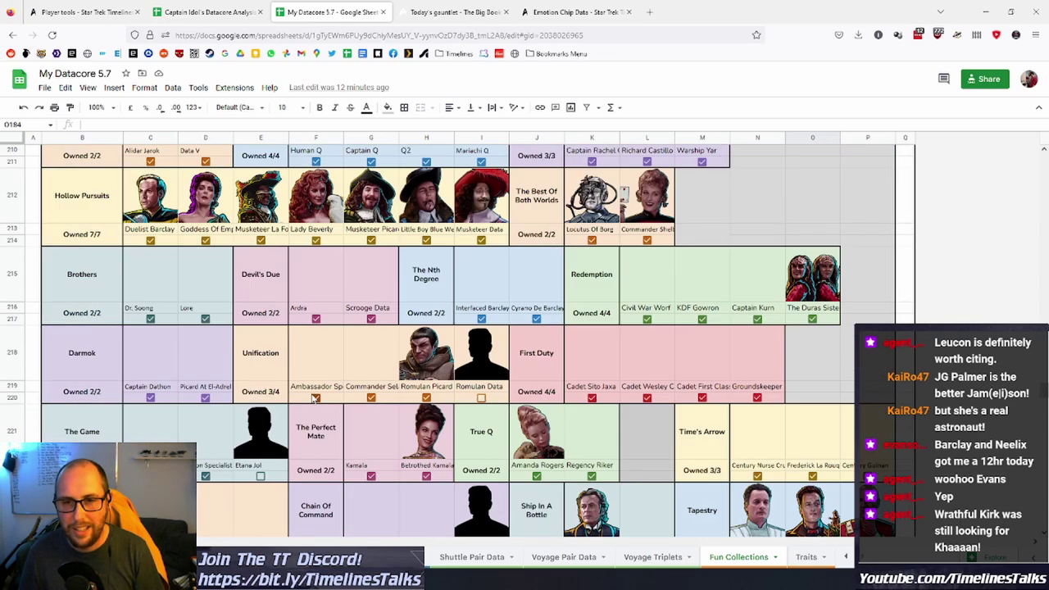
scroll(312, 398, down, 4)
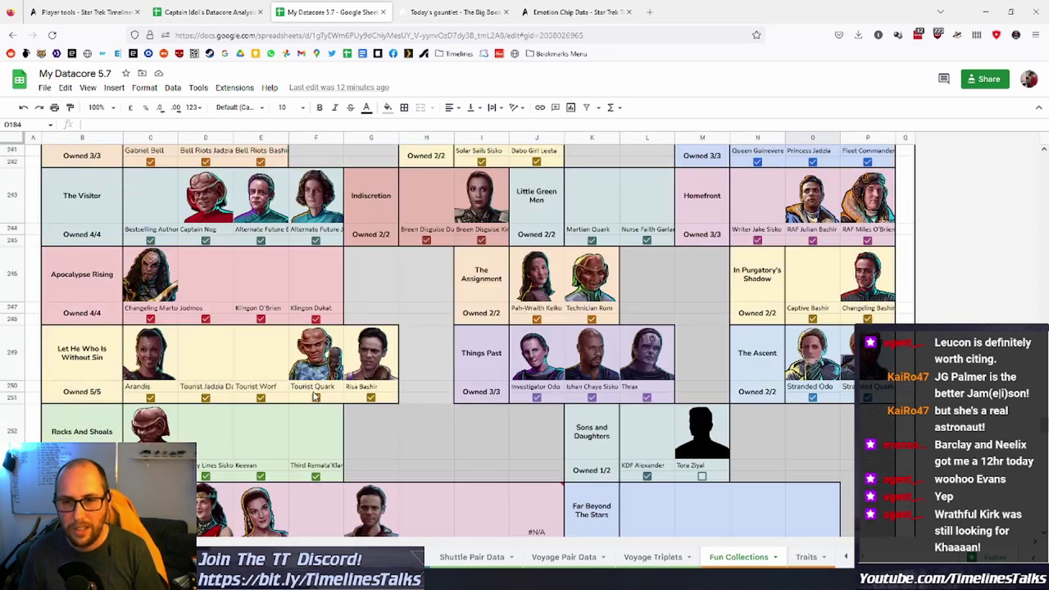
scroll(313, 397, down, 3)
drag(154, 376, 523, 374)
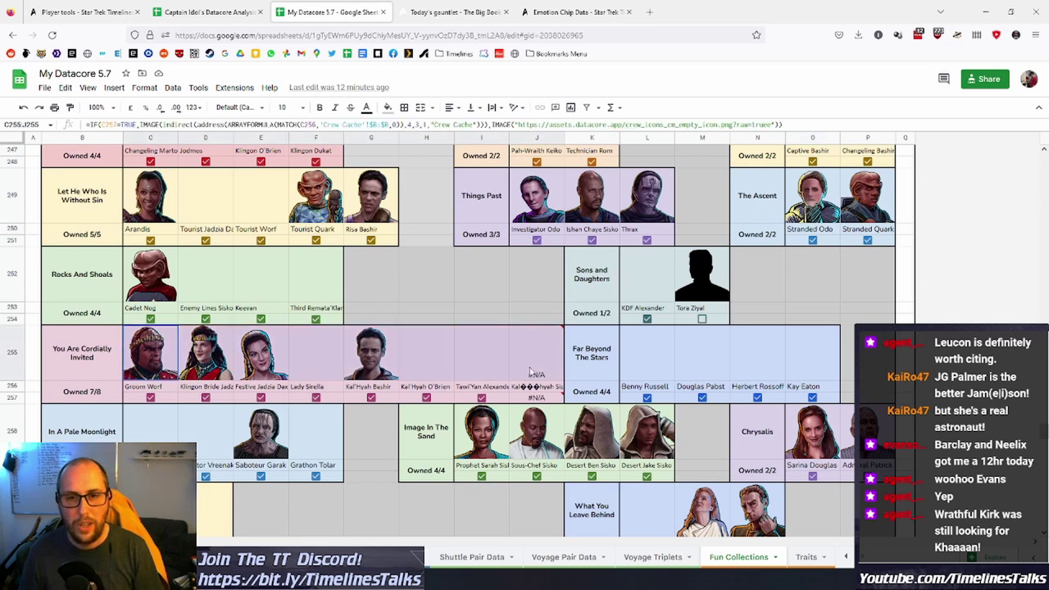
click(496, 312)
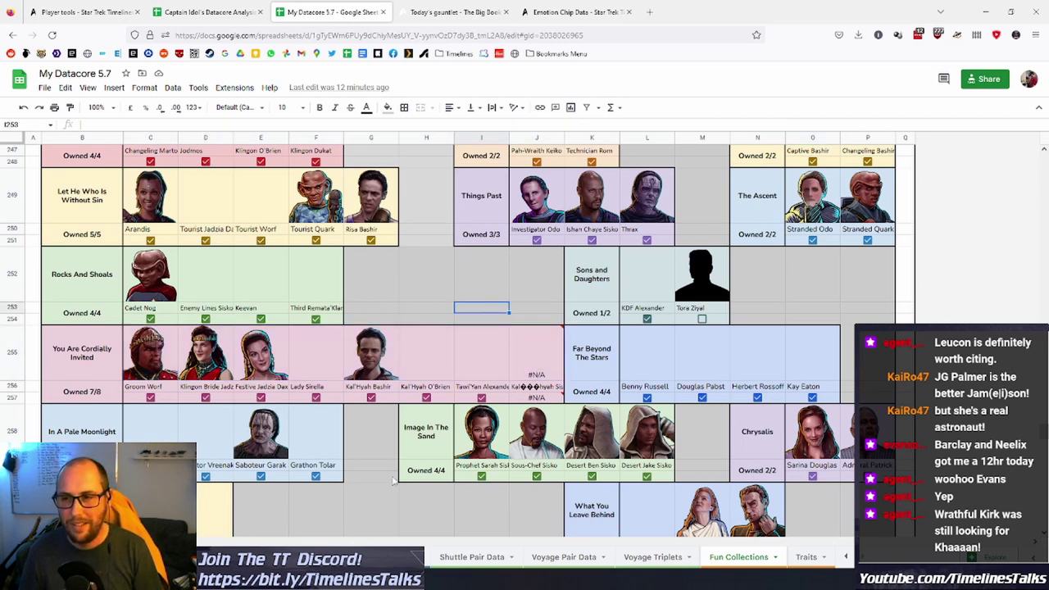
Browse the remaining Deep Space Nine collections and the Voyager episode collections from Caretaker through Endgame.
scroll(394, 482, down, 6)
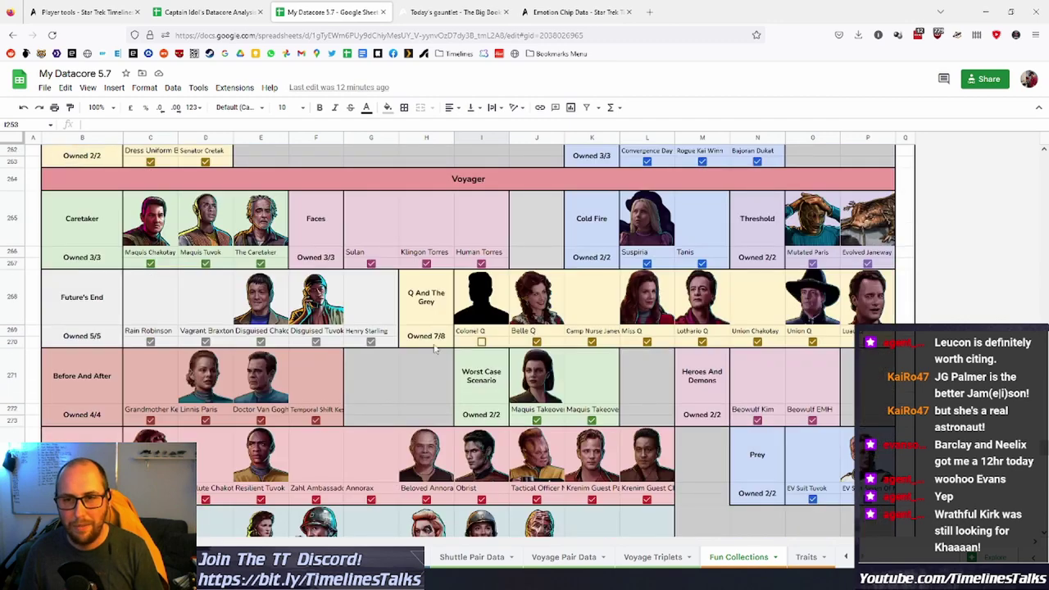
scroll(382, 278, up, 4)
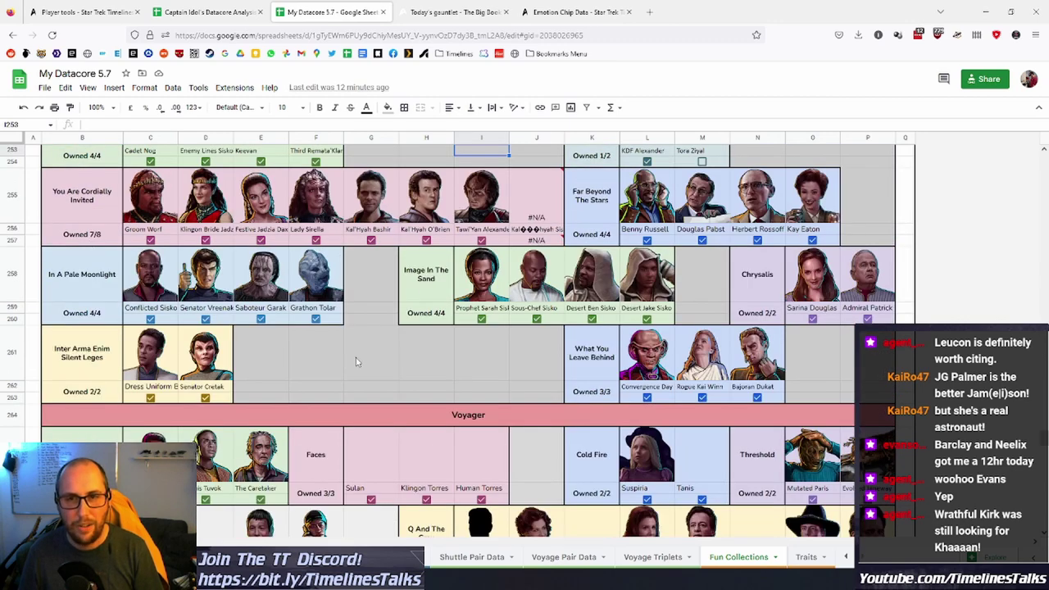
scroll(373, 336, down, 6)
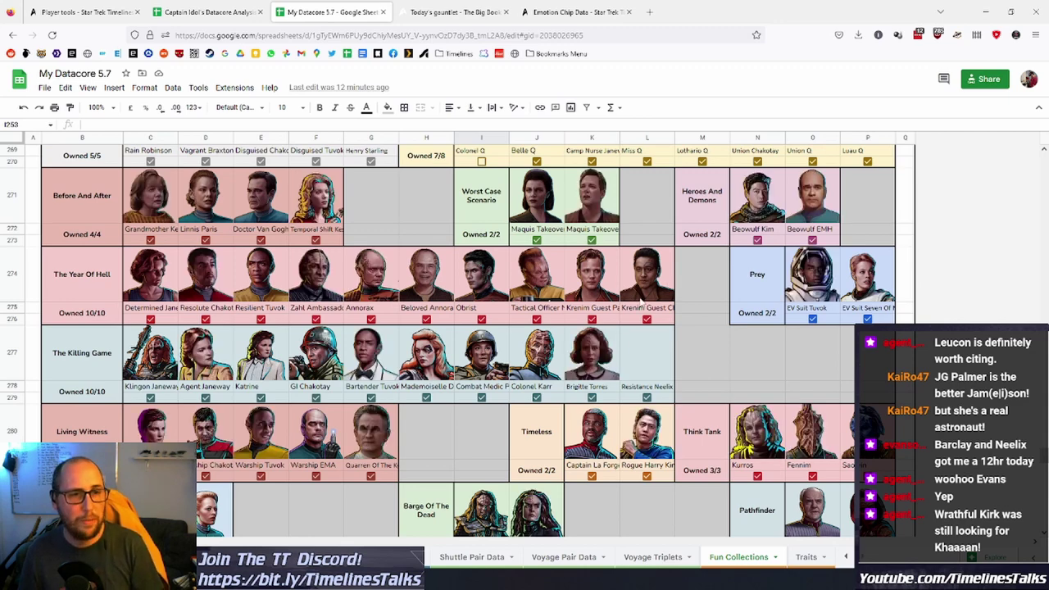
scroll(573, 345, down, 2)
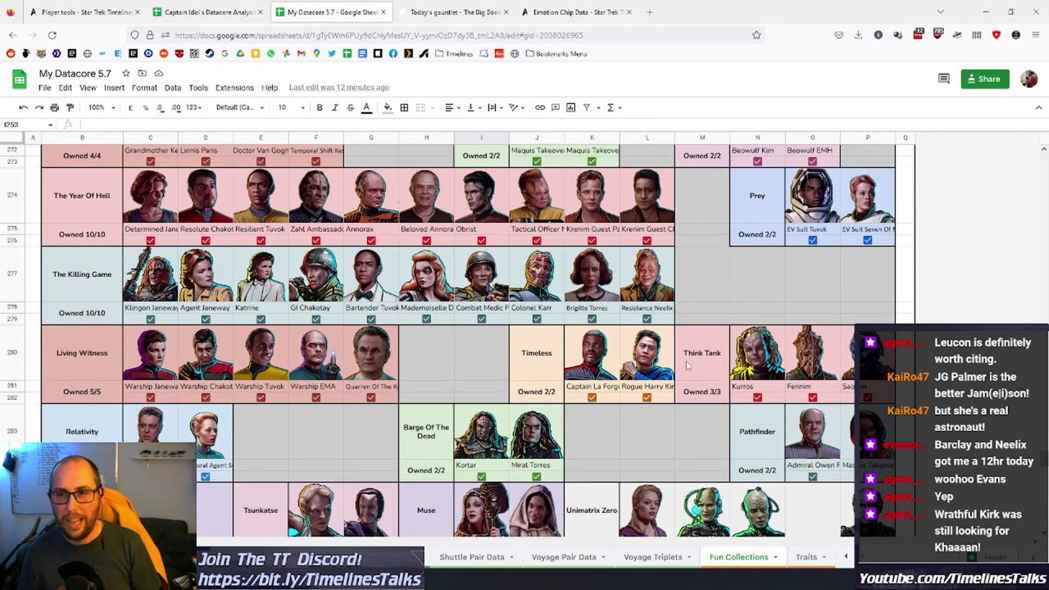
scroll(572, 484, down, 2)
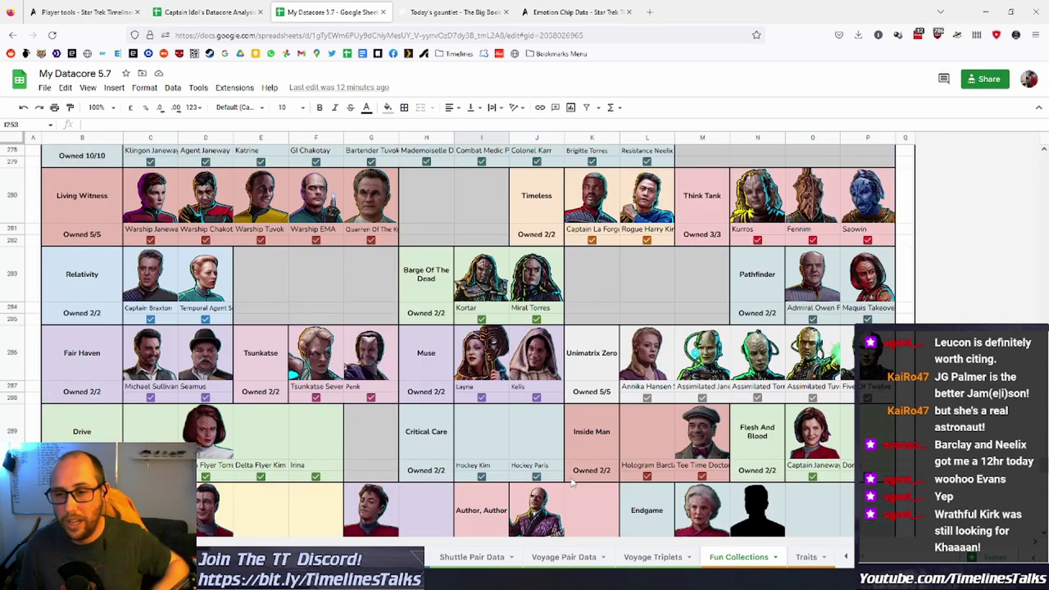
Browse the Enterprise and Discovery episode collections, from Borderland past Despite Yourself/The Wolf Inside, and return to the Voyager section.
scroll(623, 353, down, 7)
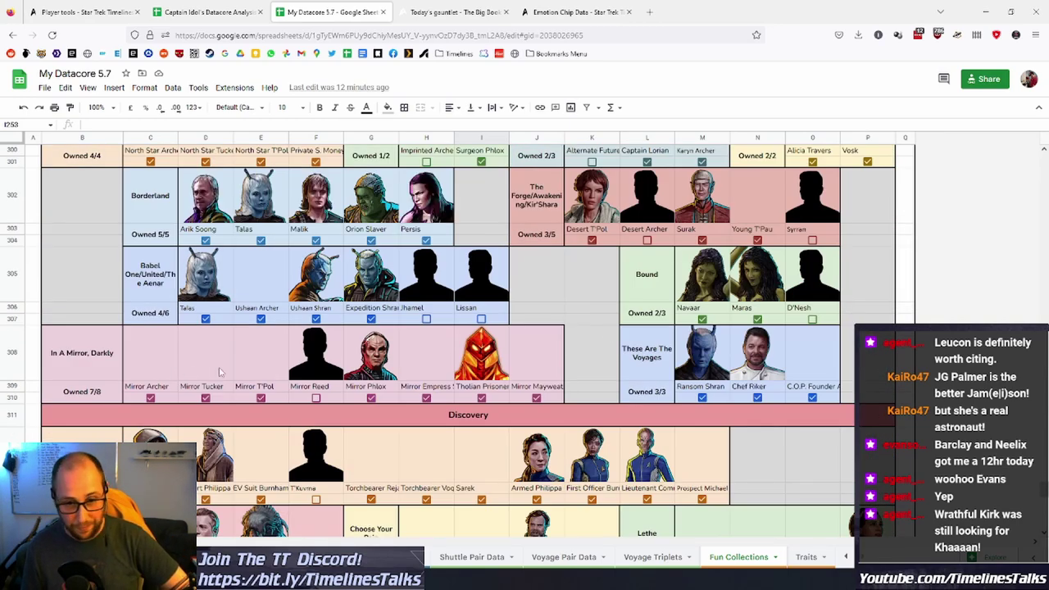
scroll(317, 430, down, 1)
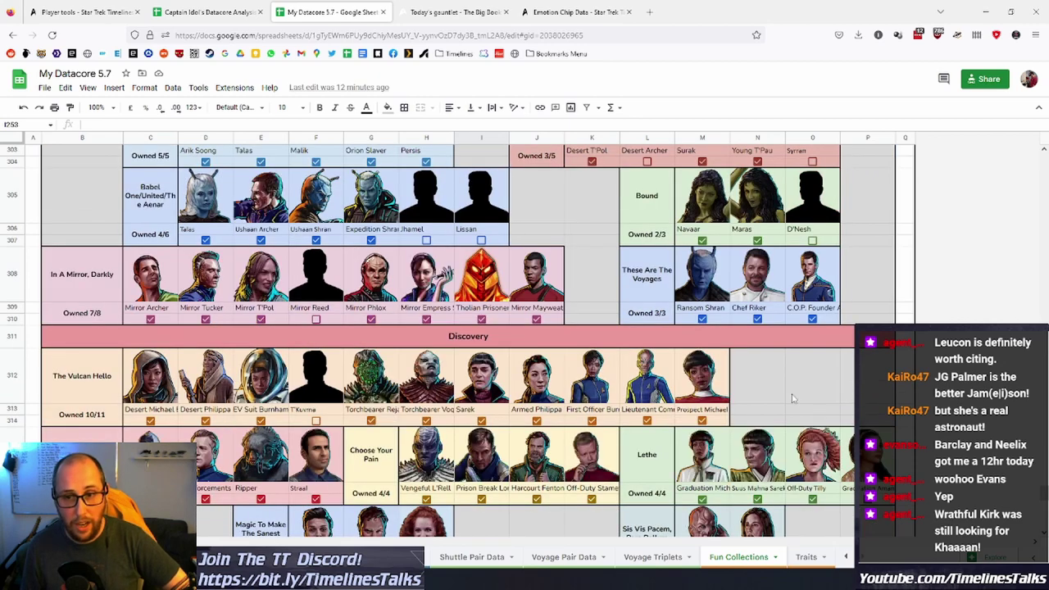
scroll(804, 368, down, 2)
scroll(804, 369, down, 2)
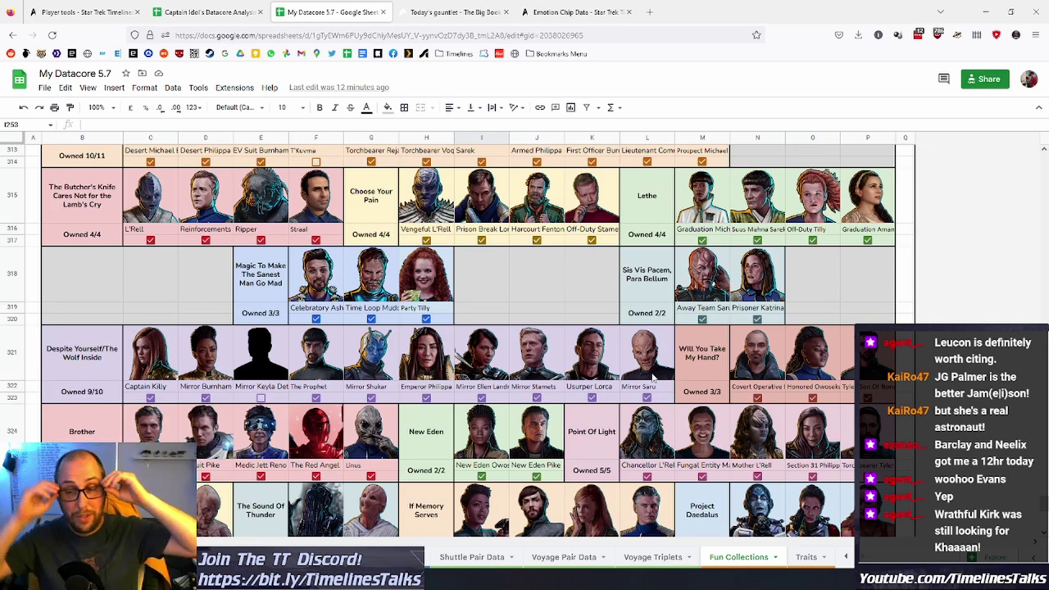
scroll(518, 416, down, 3)
scroll(518, 417, up, 15)
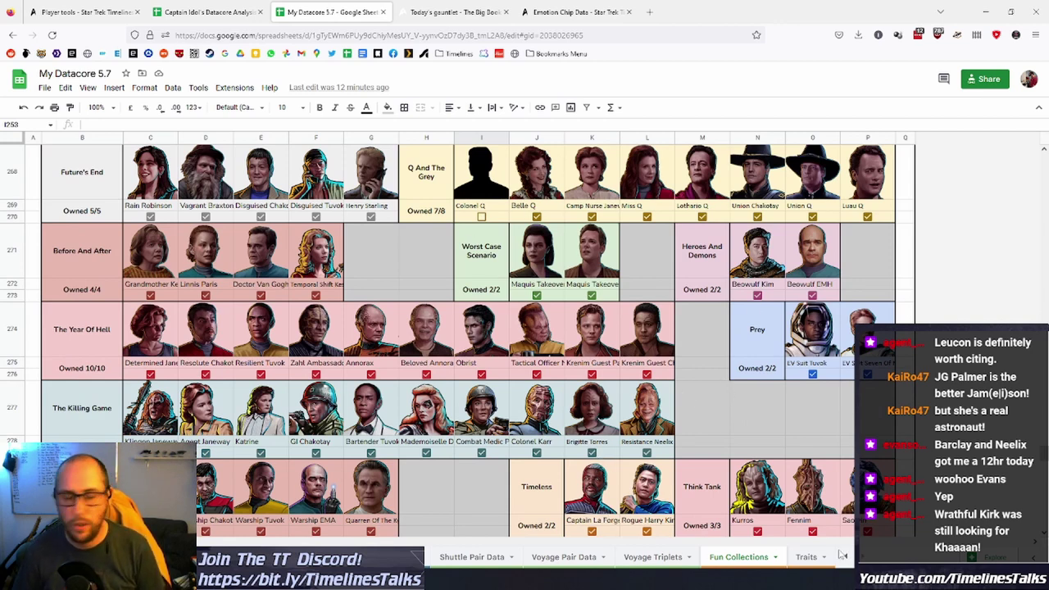
Open the Traits sheet and inspect the formula error in cell A1.
click(807, 557)
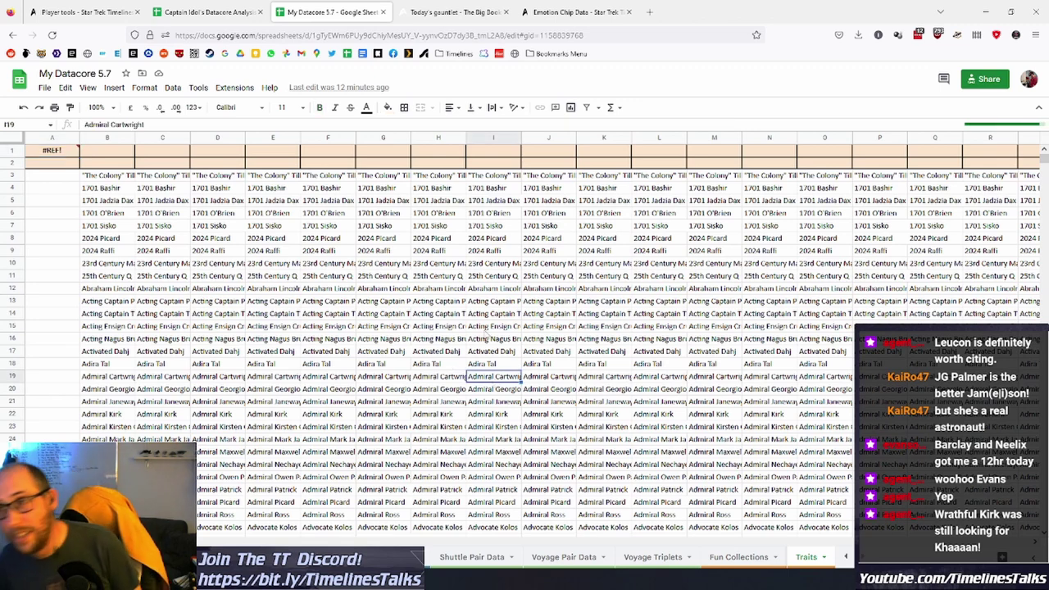
click(59, 154)
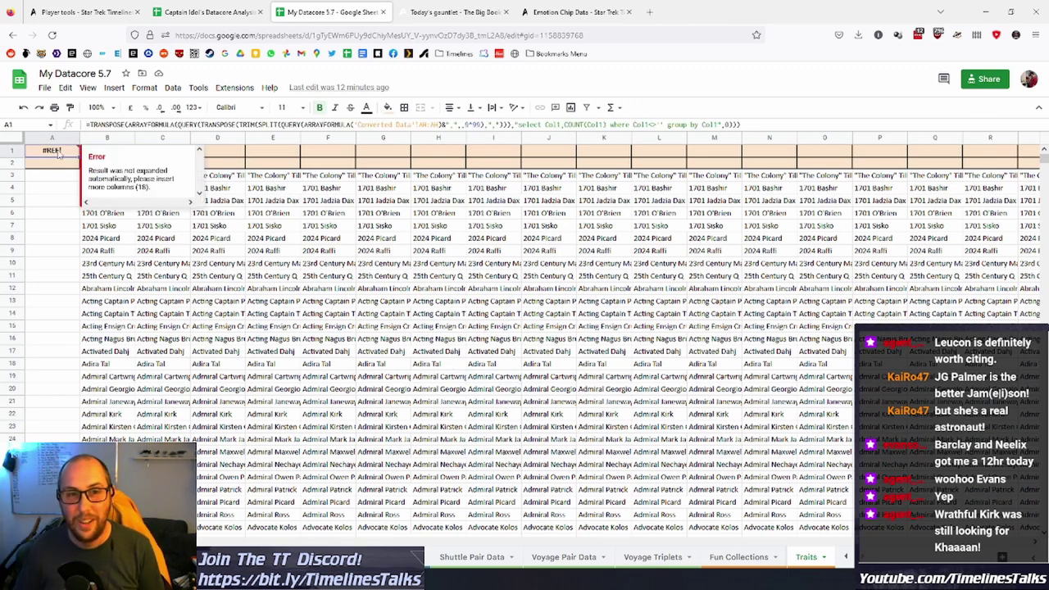
click(49, 213)
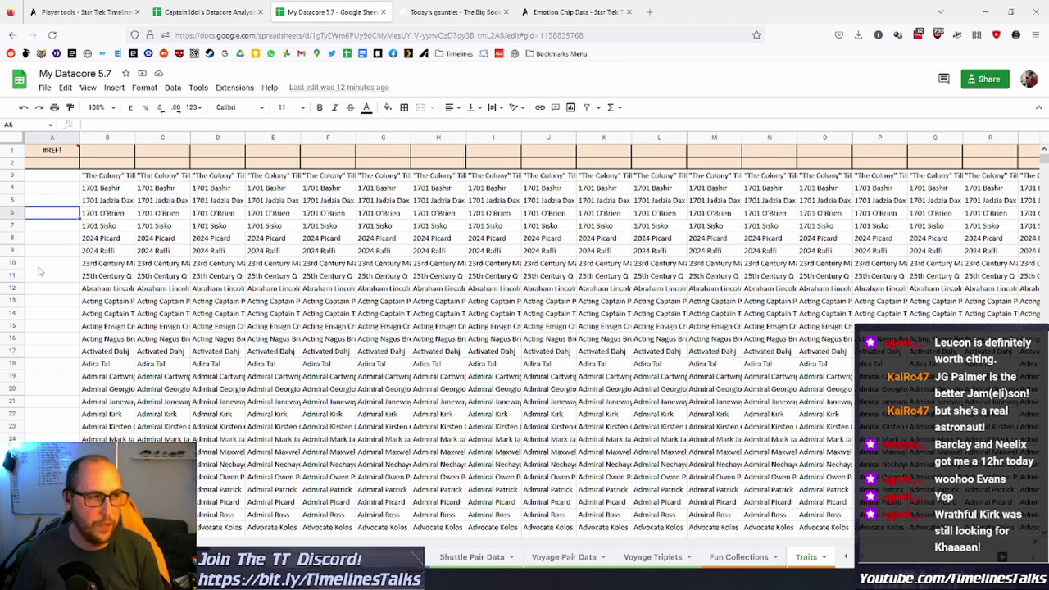
Open the My CIVAS spreadsheet from the Timelines bookmarks and look through its welcome, crew import and voyage input sheets.
click(453, 53)
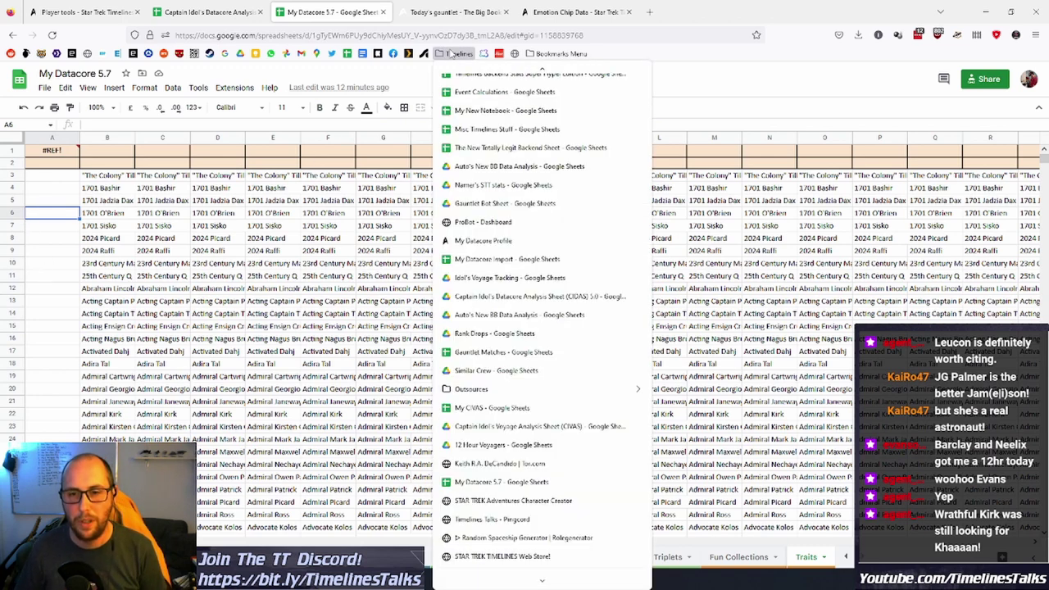
click(503, 420)
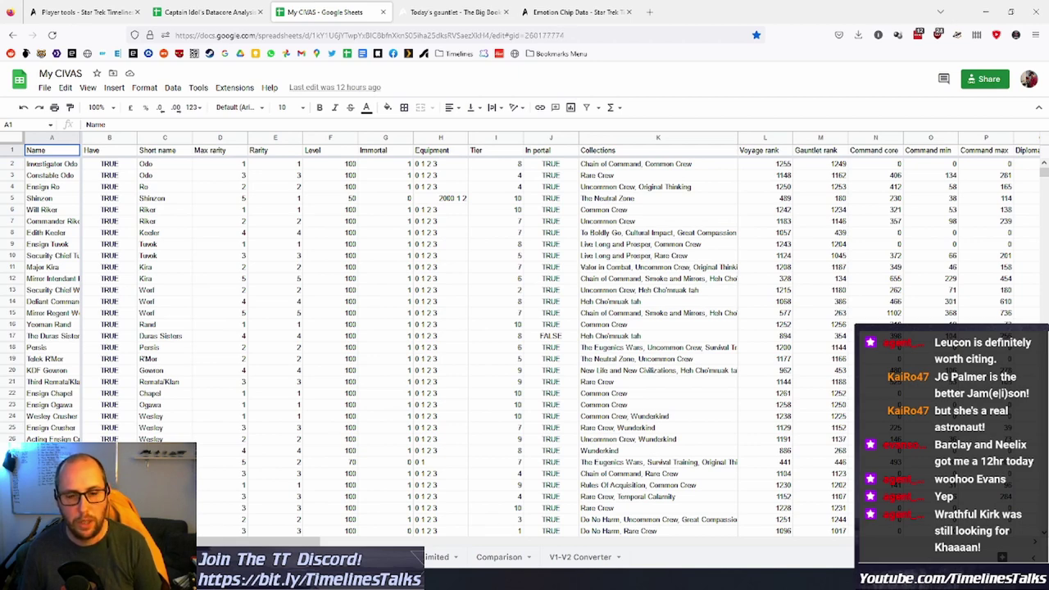
key(ctrl+shift+Page_Up)
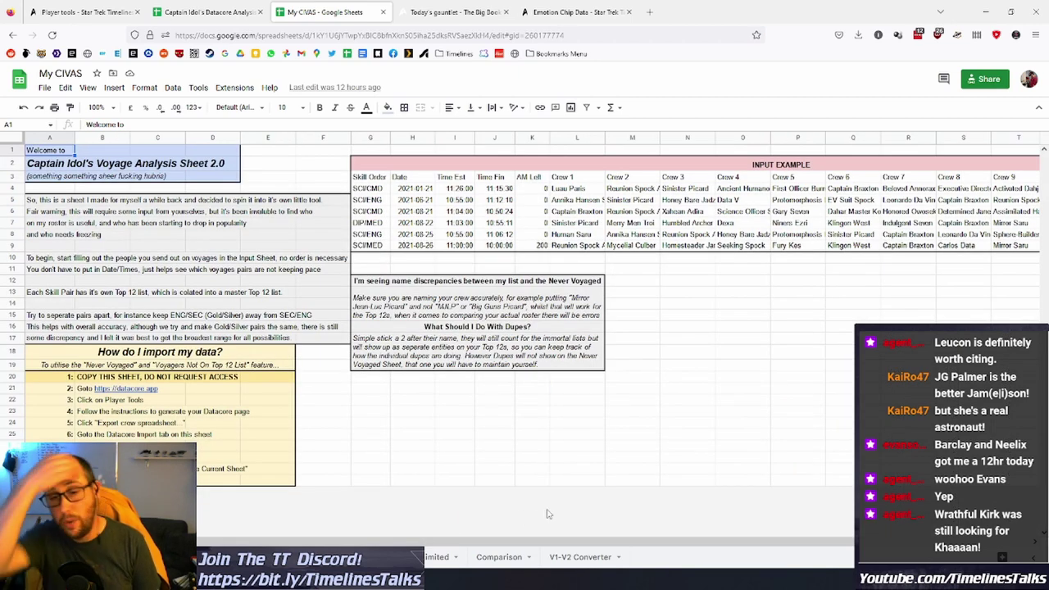
key(ctrl+shift+Page_Down)
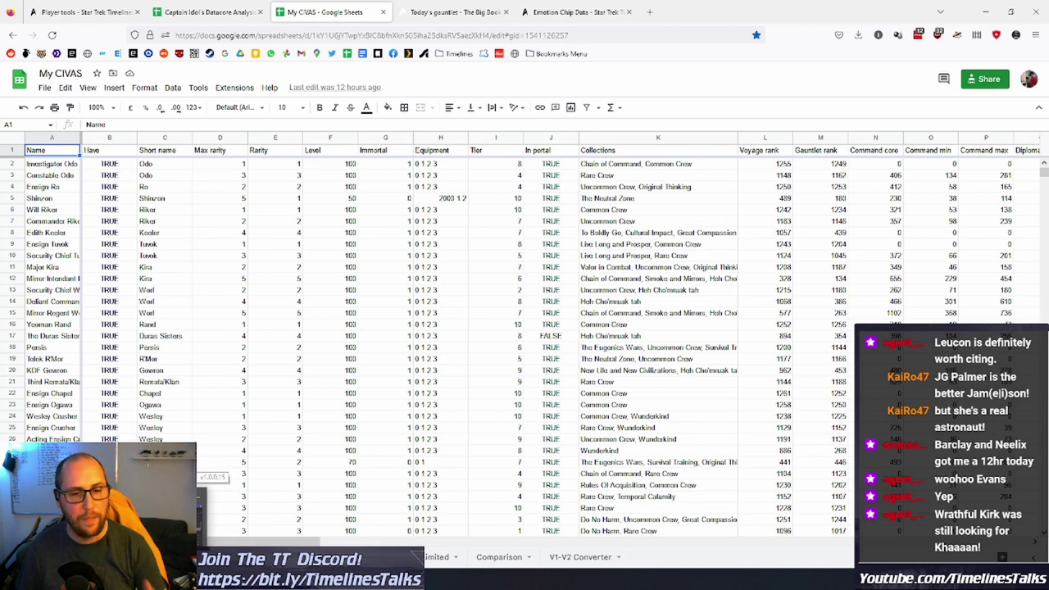
key(ctrl+shift+Page_Down)
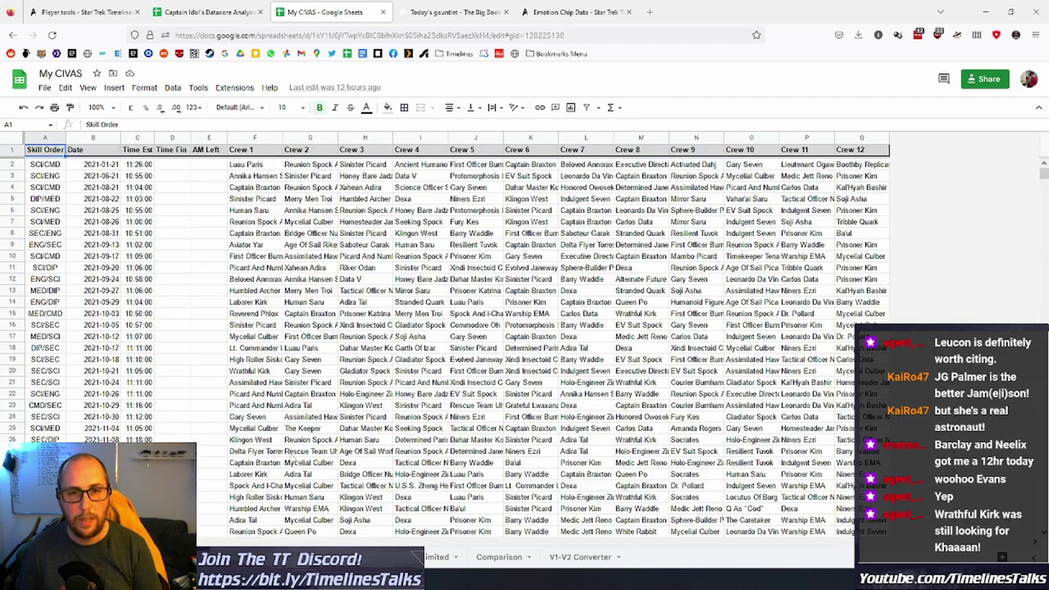
Switch to the Datacore player tools page and view the voyage estimate and the Captain Idol's Voyage Analysis Sheet copy option.
click(76, 12)
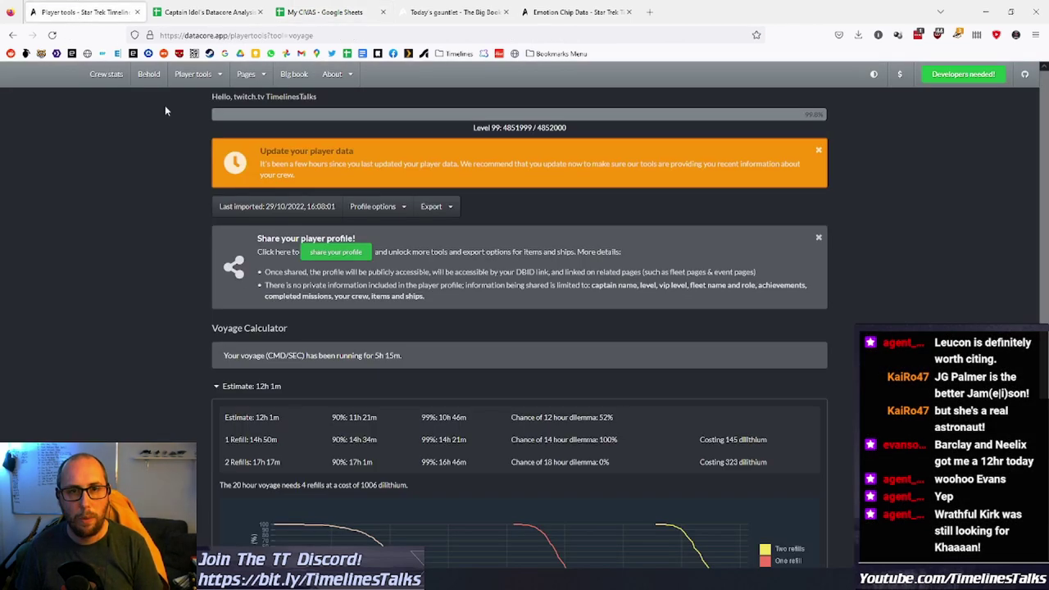
scroll(135, 434, down, 3)
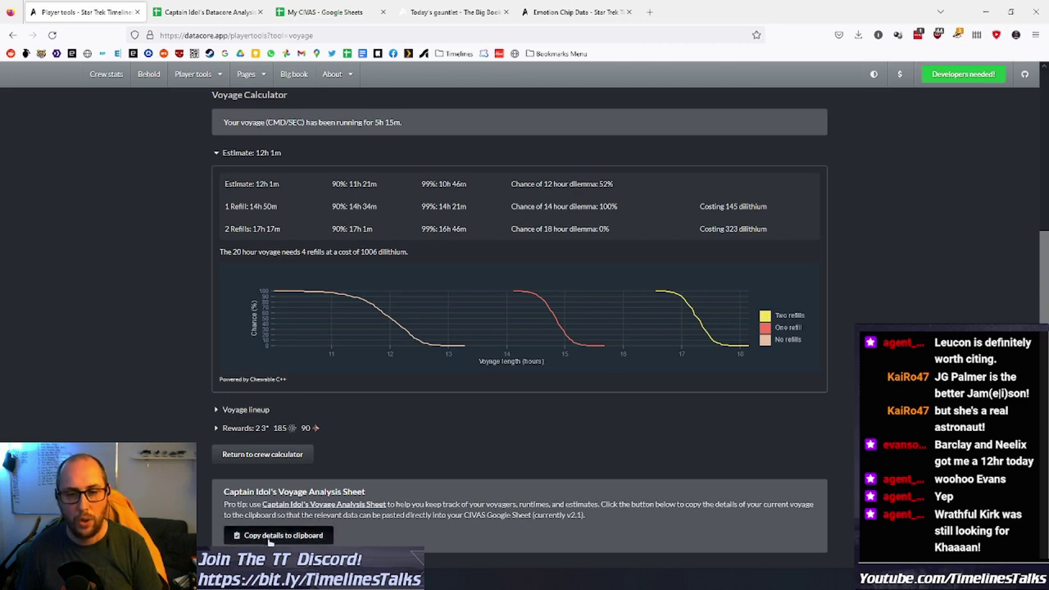
scroll(328, 532, up, 1)
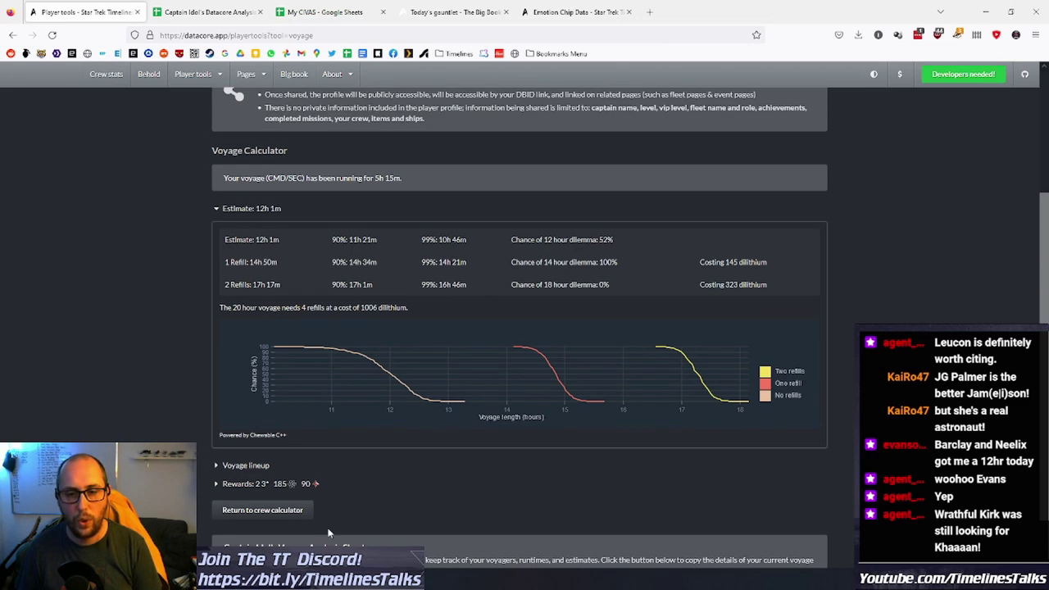
Return to the My CIVAS voyage input sheet and go to the most recent voyage entries at its end.
click(328, 12)
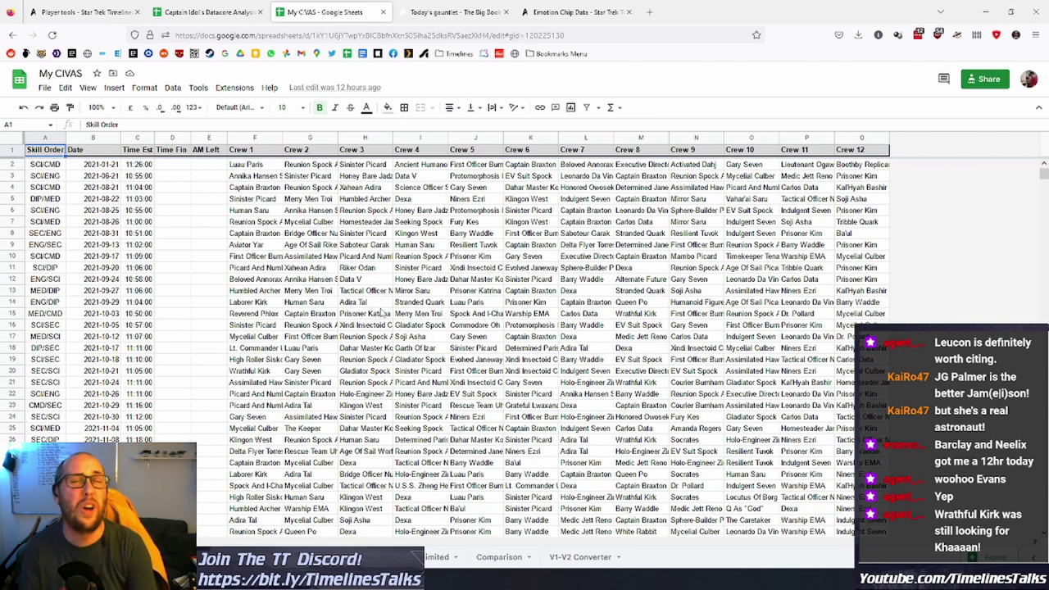
scroll(381, 314, down, 12)
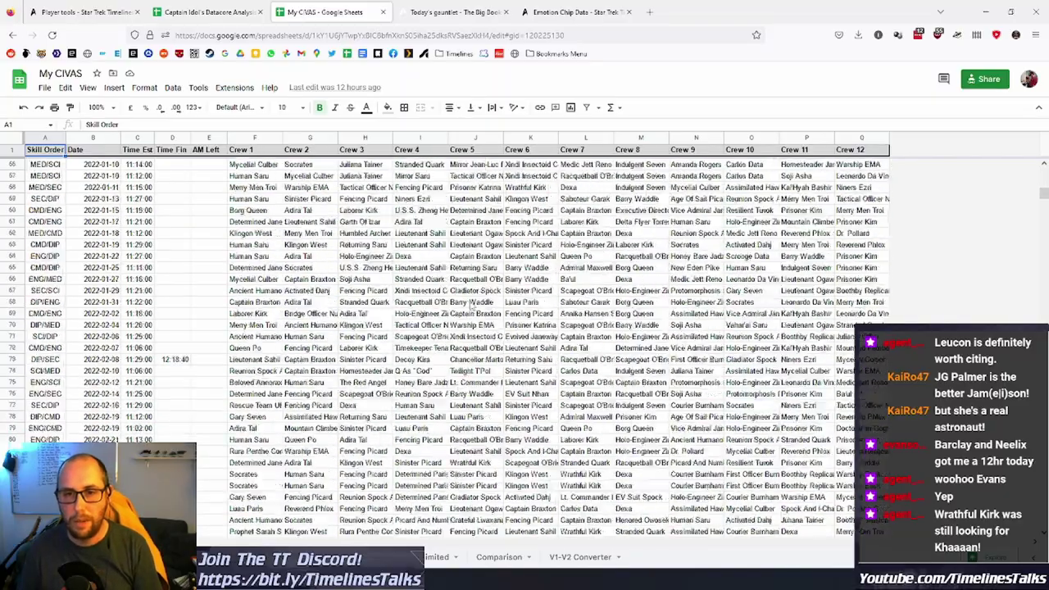
scroll(488, 304, down, 20)
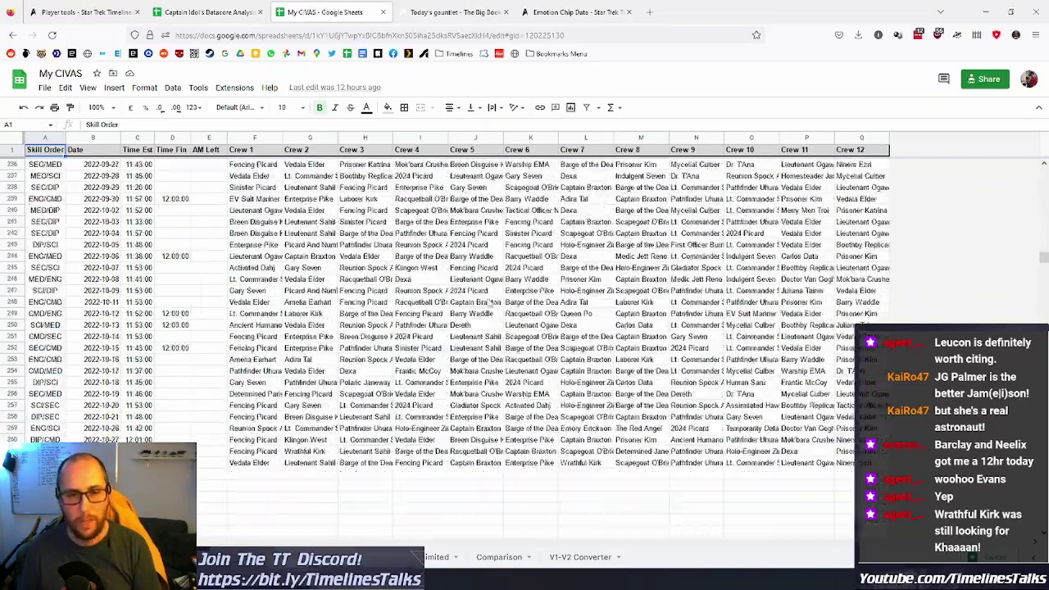
scroll(490, 304, up, 5)
scroll(22, 381, down, 8)
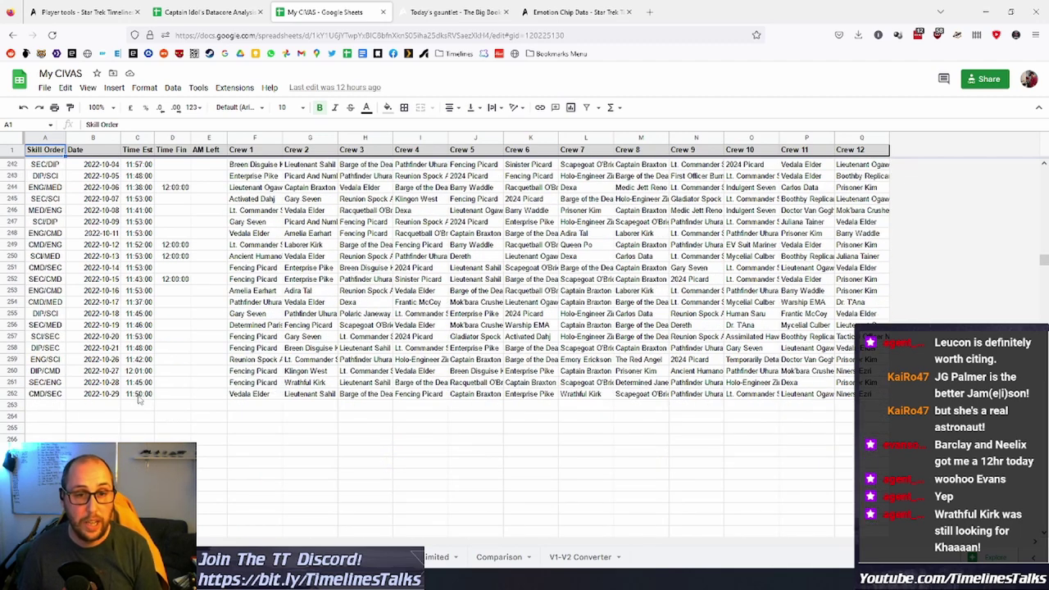
Inspect the date, estimated time, finish time and antimatter cells of the latest CMD/SEC voyage entry, row 262.
click(97, 394)
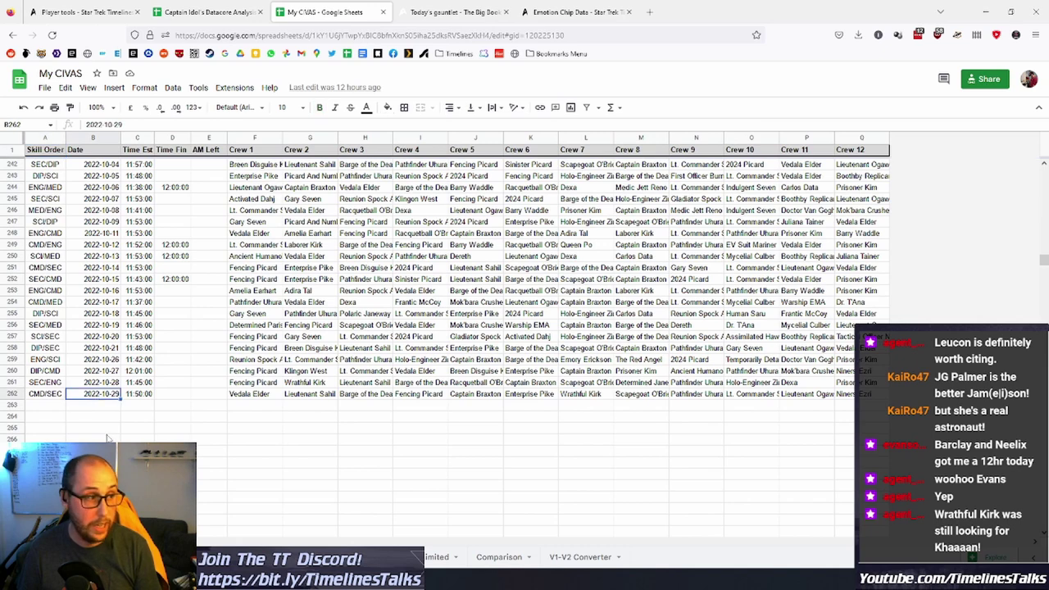
click(148, 395)
click(182, 399)
click(205, 397)
click(204, 429)
click(205, 405)
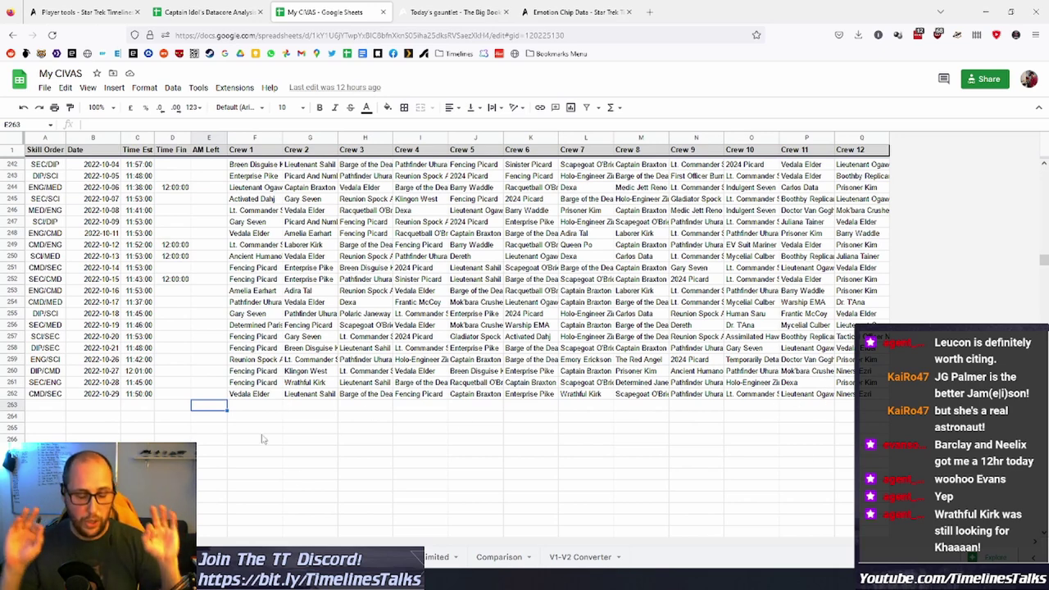
Open the sheet summarising all voyages and review its never-voyaged, not-in-top-12 and voyage count columns.
click(305, 557)
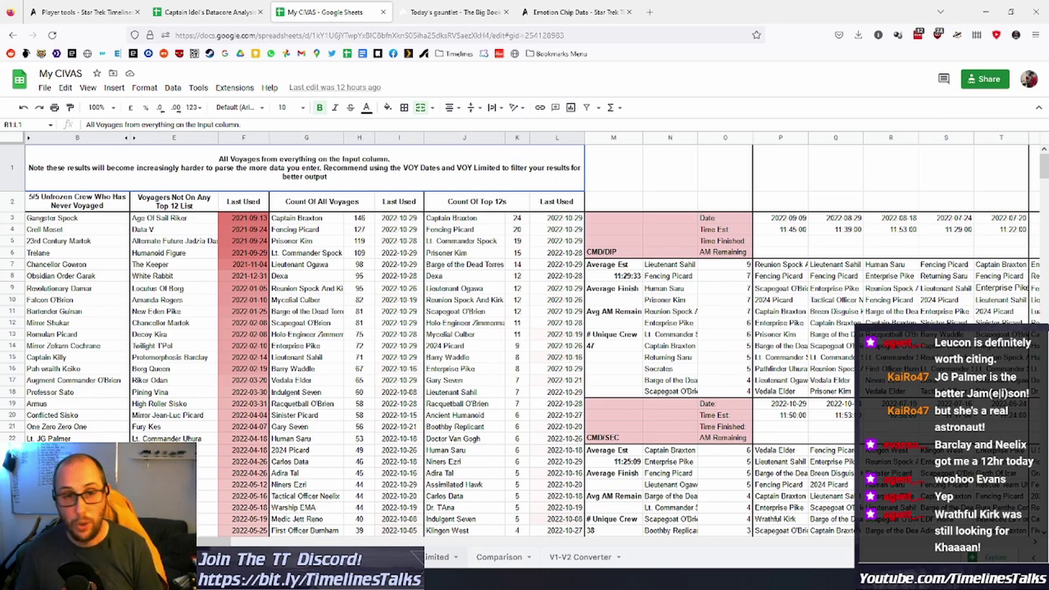
scroll(73, 248, down, 1)
scroll(78, 252, up, 1)
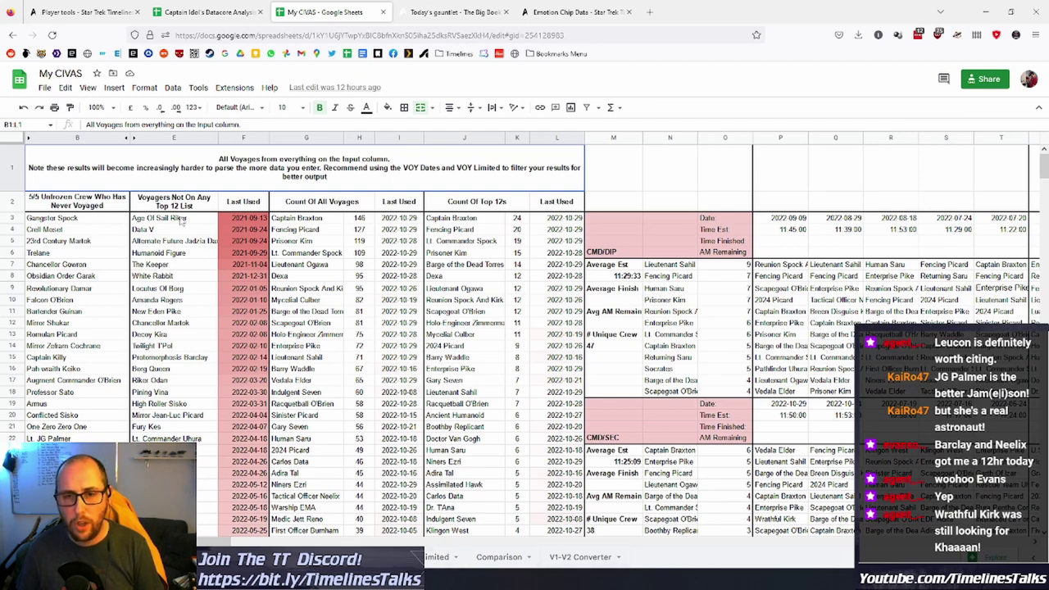
key(ctrl+shift+Page_Down)
scroll(525, 340, down, 3)
key(ctrl+shift+Page_Down)
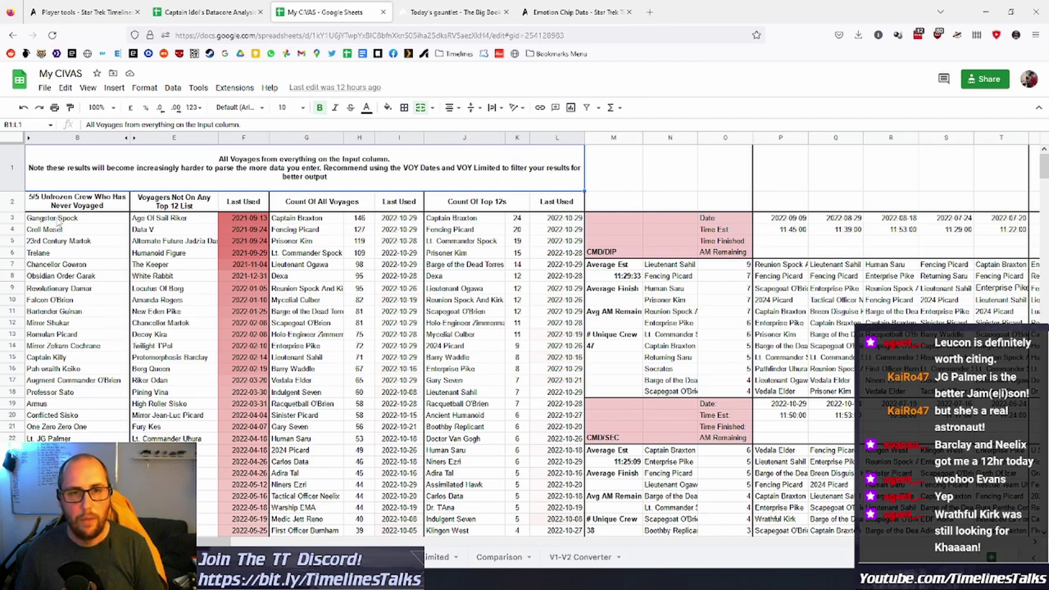
Examine the 5/5 Unfrozen Crew Who Has Never Voyaged list, checking Tactical MACO Mayweather, Romulan Picard, Trelane and Falcon O'Brien.
scroll(54, 288, down, 1)
scroll(54, 289, up, 1)
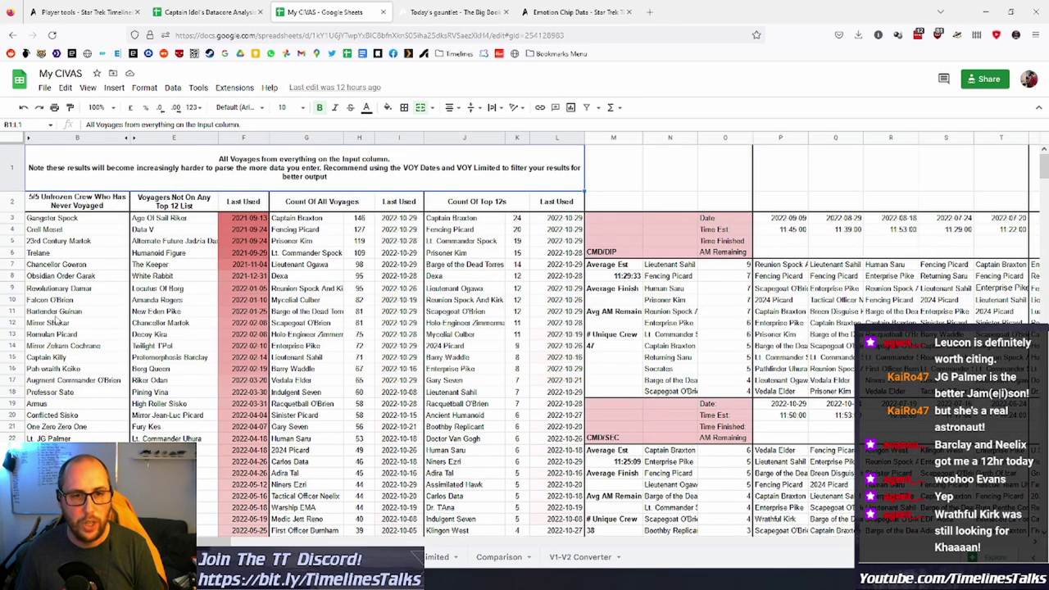
scroll(525, 328, down, 1)
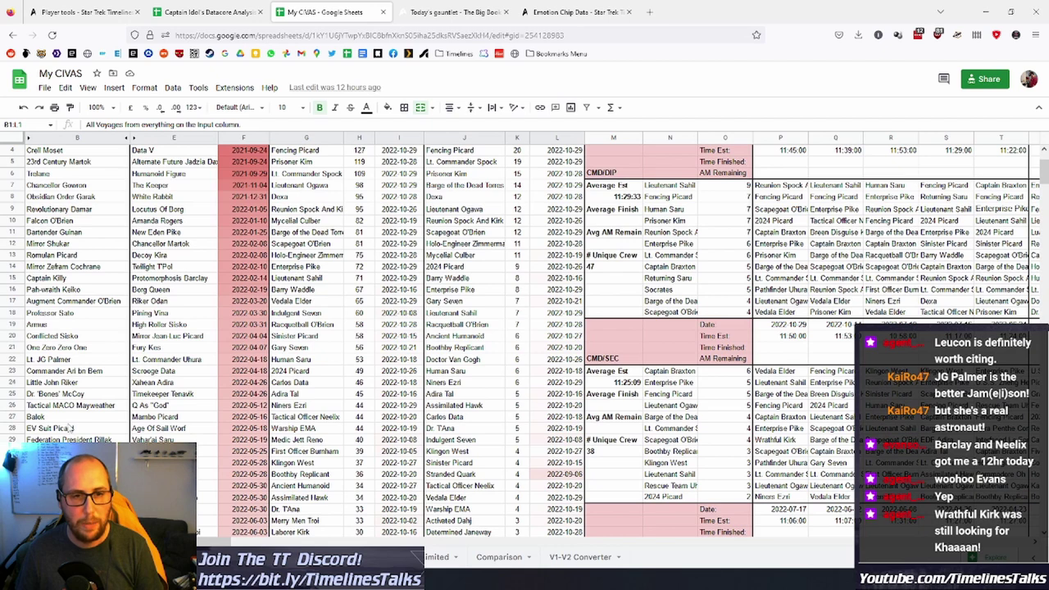
click(74, 406)
scroll(86, 422, up, 1)
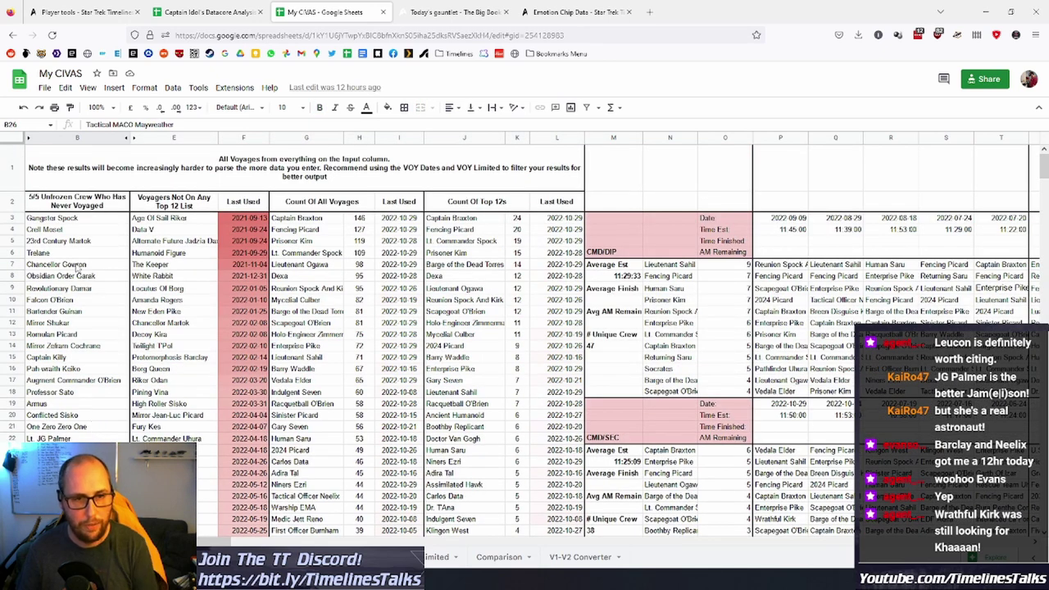
click(50, 334)
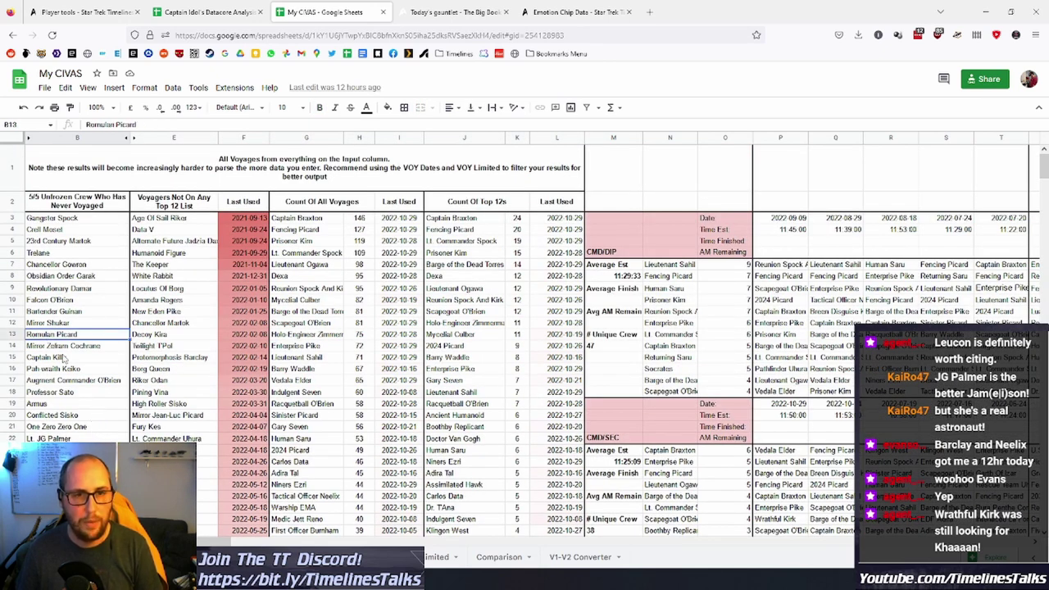
click(55, 253)
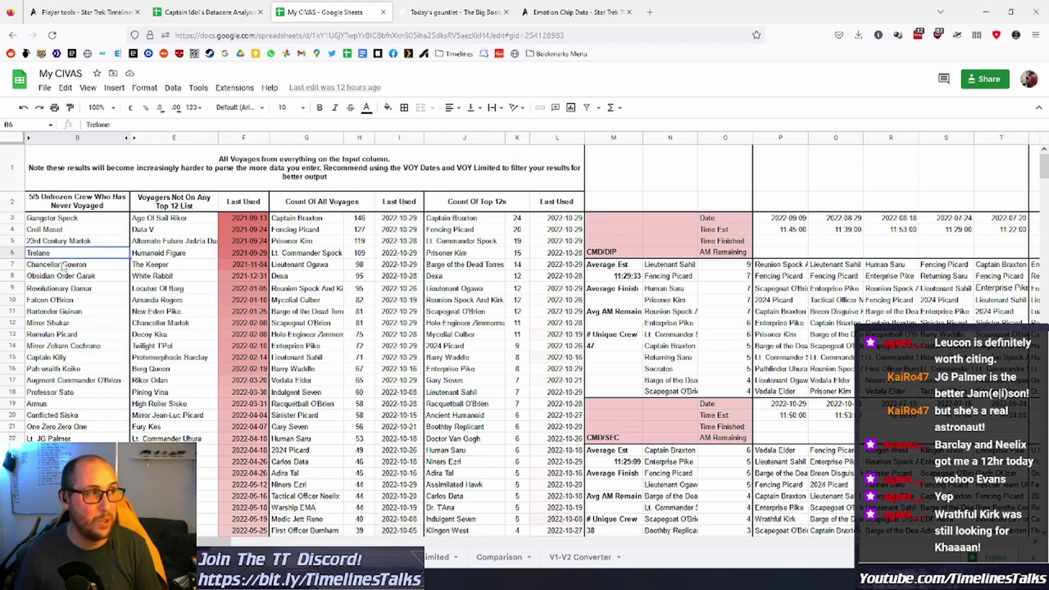
click(49, 300)
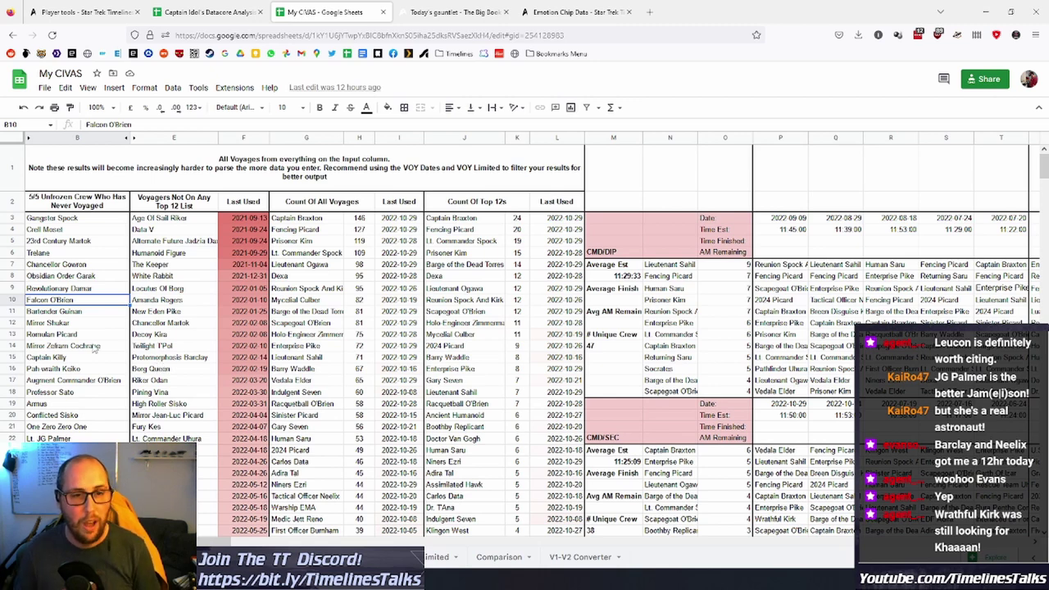
Check Gangster Spock, Professor Sato, Tactical MACO Mayweather, Balok and Infected Tryla Scott in the never-voyaged crew list.
click(72, 219)
click(51, 393)
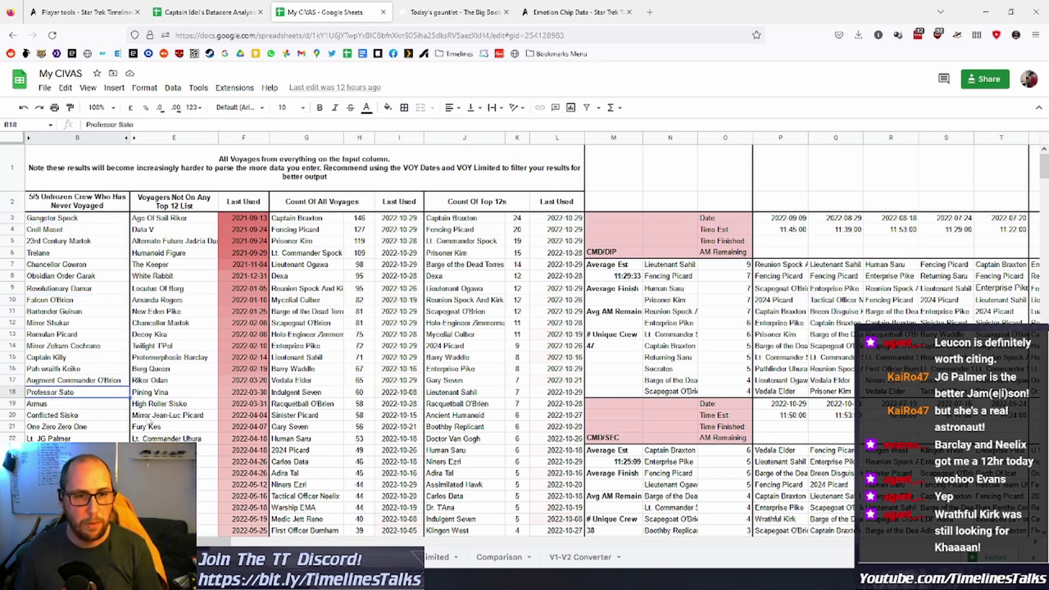
scroll(82, 406, down, 3)
click(73, 406)
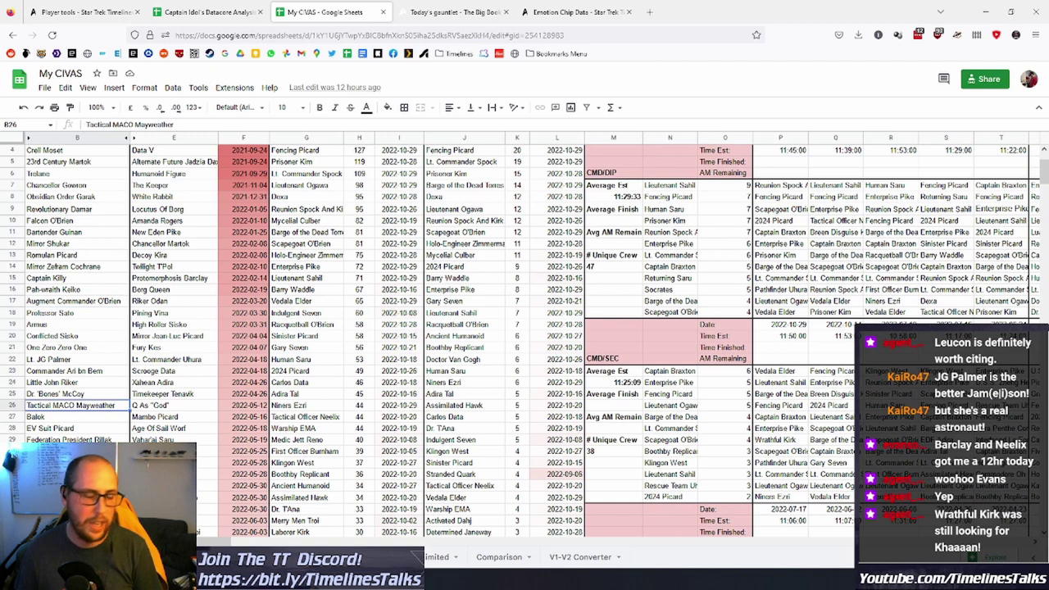
click(64, 417)
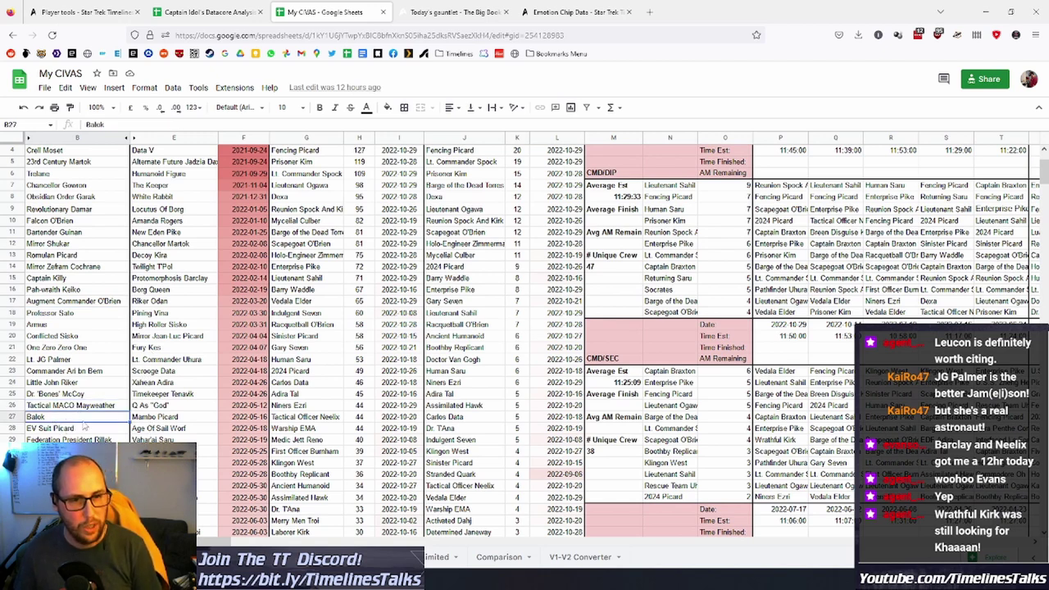
scroll(64, 417, up, 2)
scroll(64, 418, down, 2)
click(64, 451)
scroll(525, 336, up, 3)
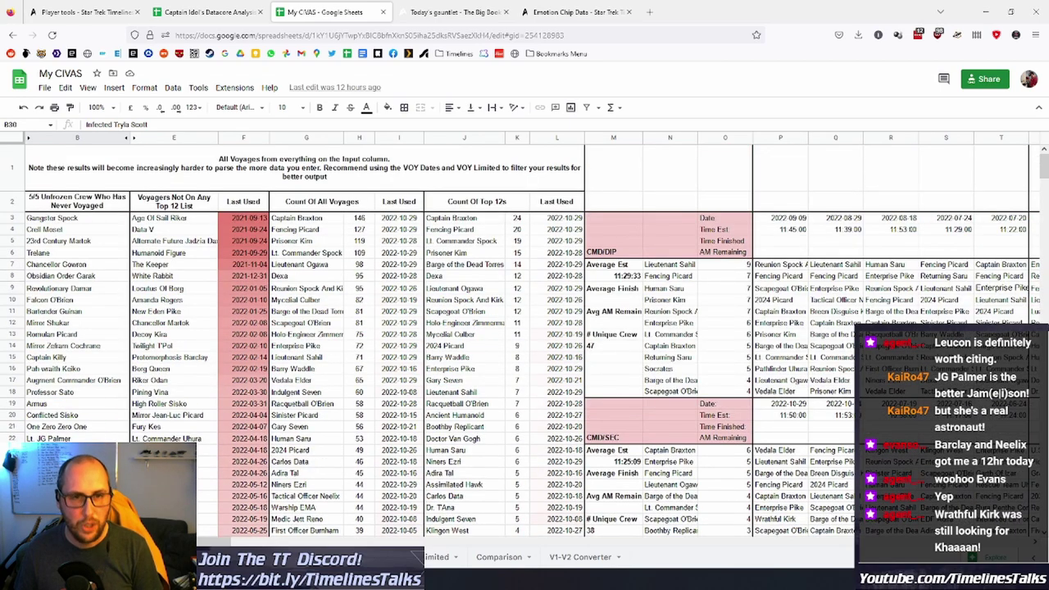
scroll(524, 336, down, 2)
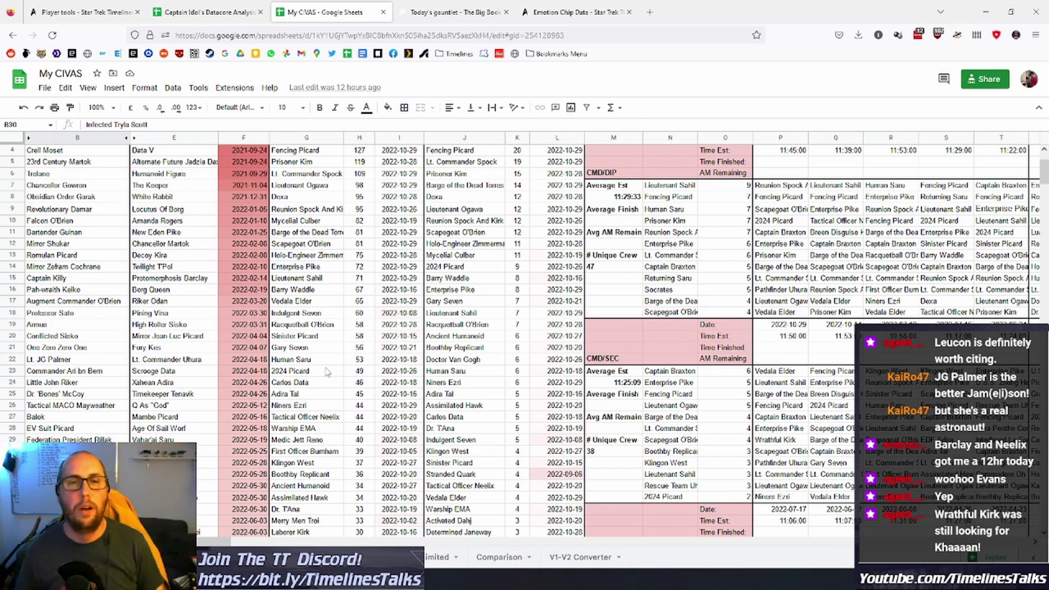
scroll(327, 370, up, 2)
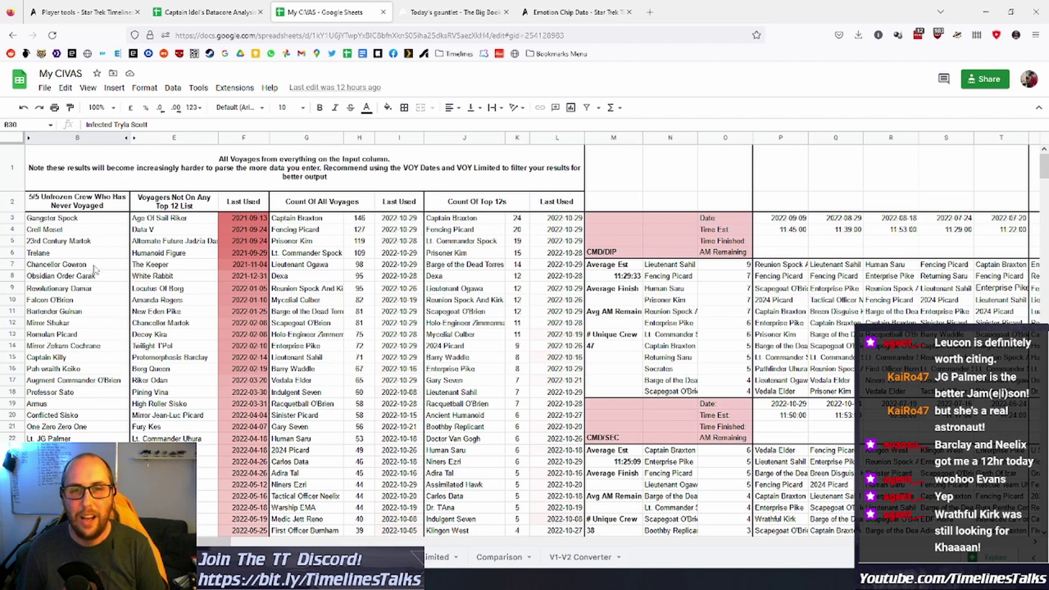
Check the start of the Voyagers Not On Any Top 12 List, and inspect the average estimate in the CMD/DIP block.
click(156, 219)
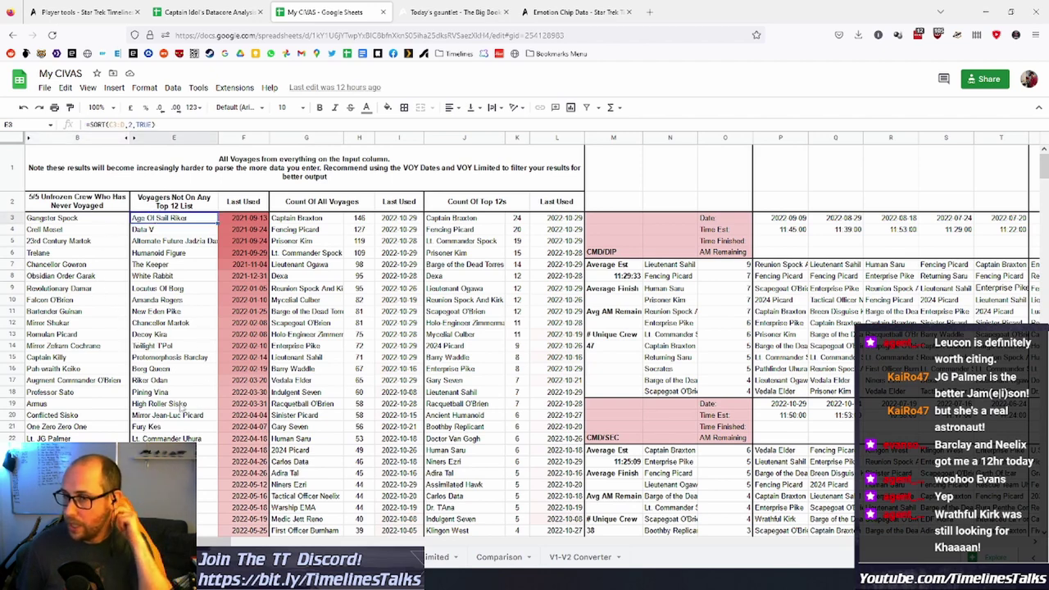
drag(220, 541, 312, 544)
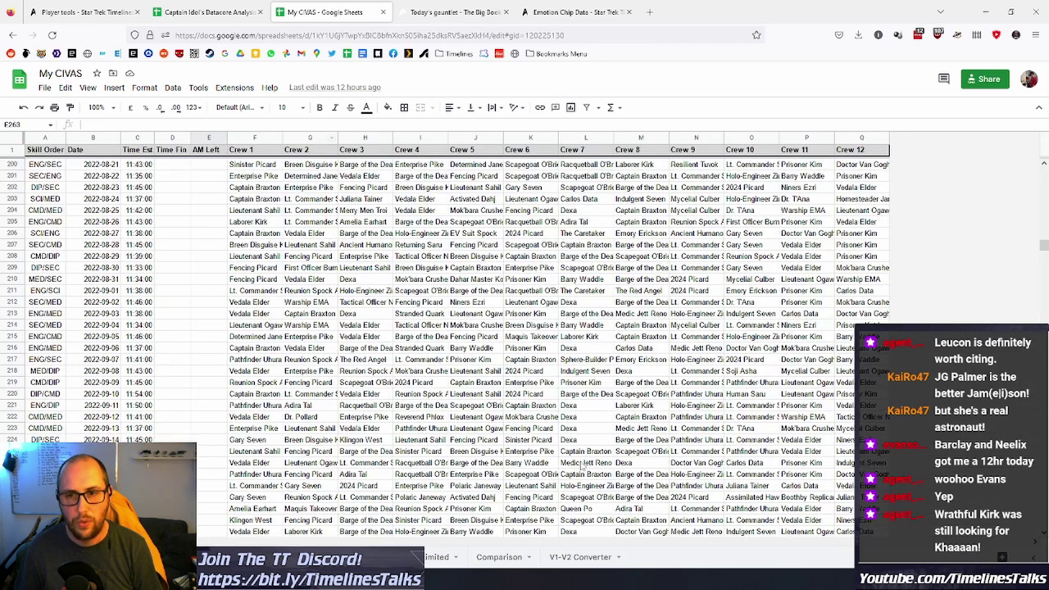
key(ctrl+shift+Page_Up)
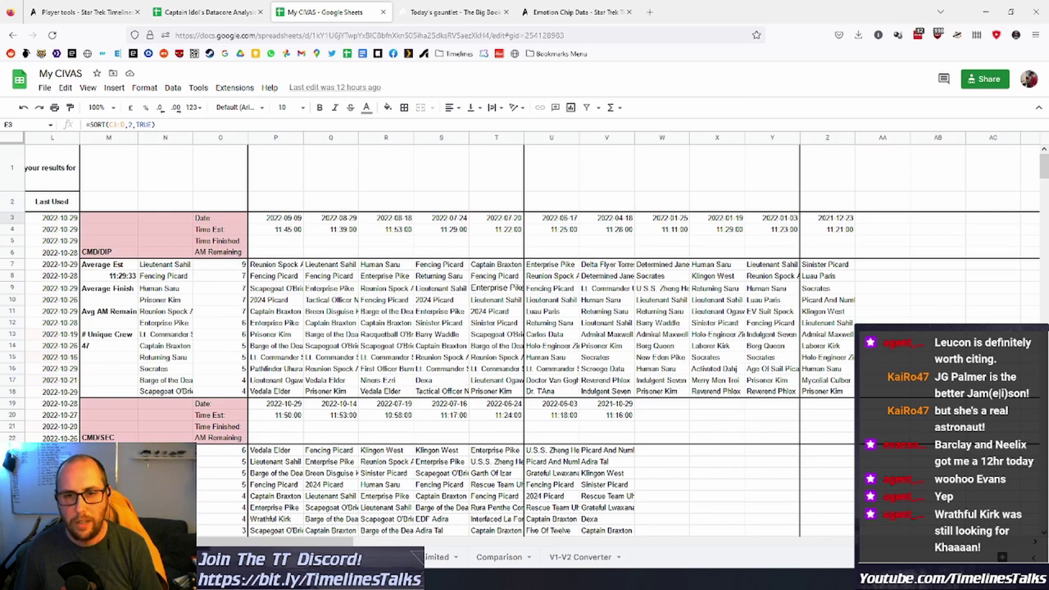
drag(283, 541, 259, 539)
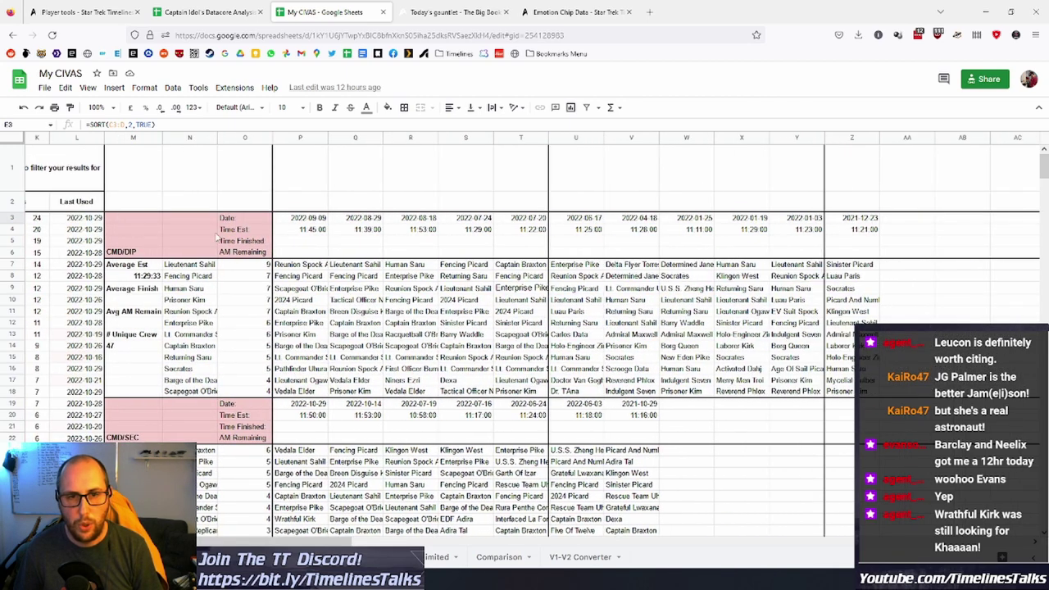
click(134, 277)
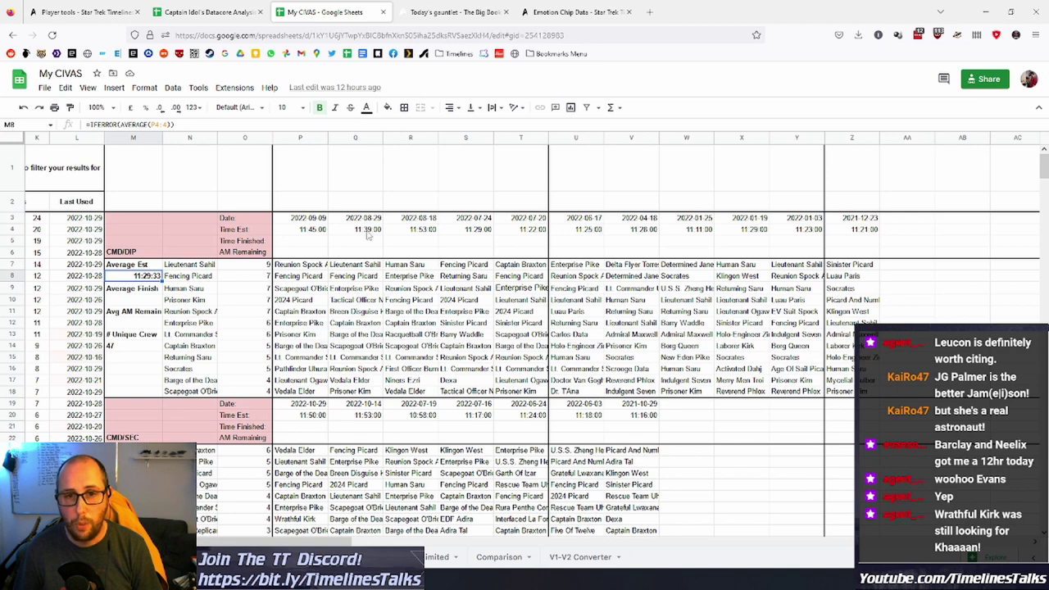
Examine the CMD/DIP block's list of most-used crew and their voyage counts, including Lieutenant Sahil, Fencing Picard and Enterprise Pike.
drag(181, 266, 246, 397)
scroll(279, 543, left, 5)
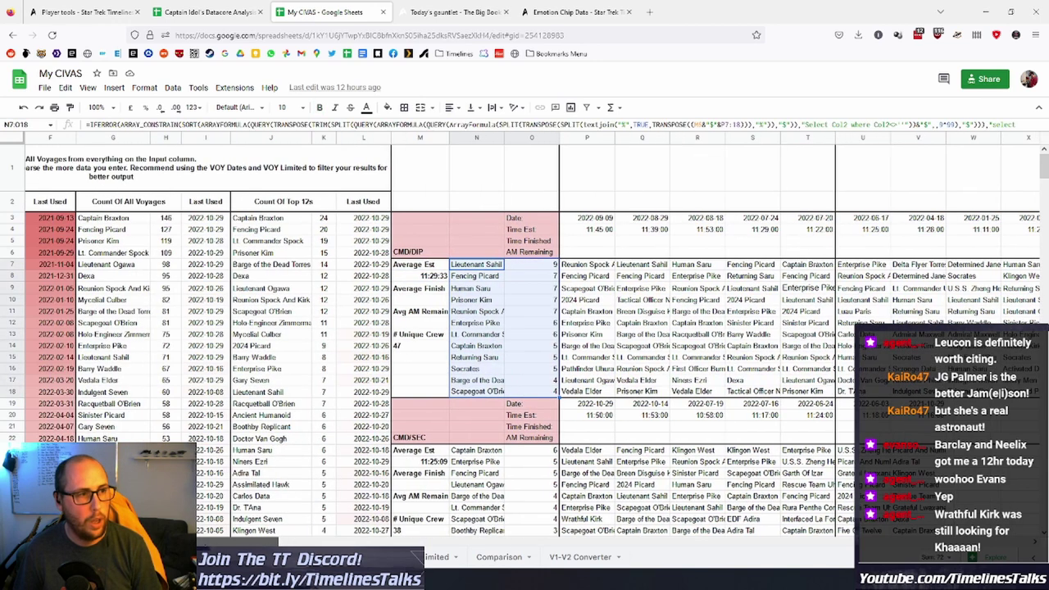
click(476, 271)
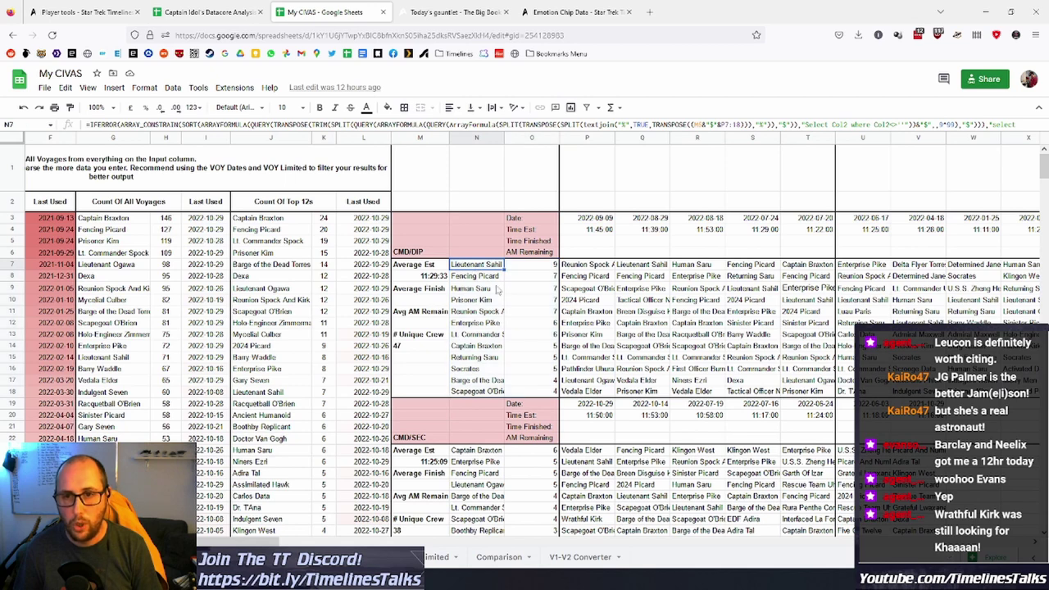
shift+click(537, 397)
click(496, 325)
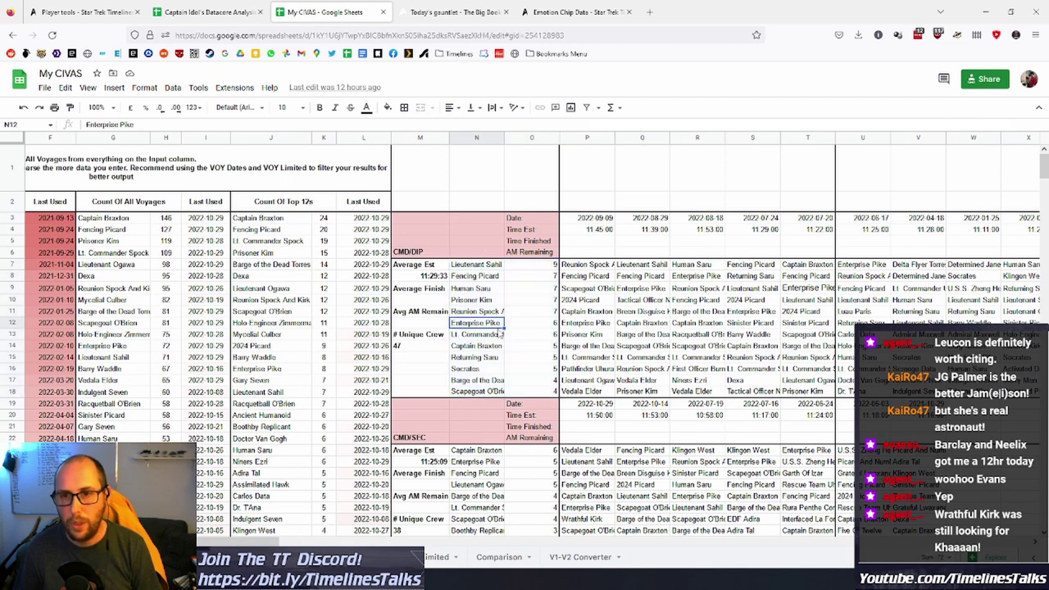
click(490, 266)
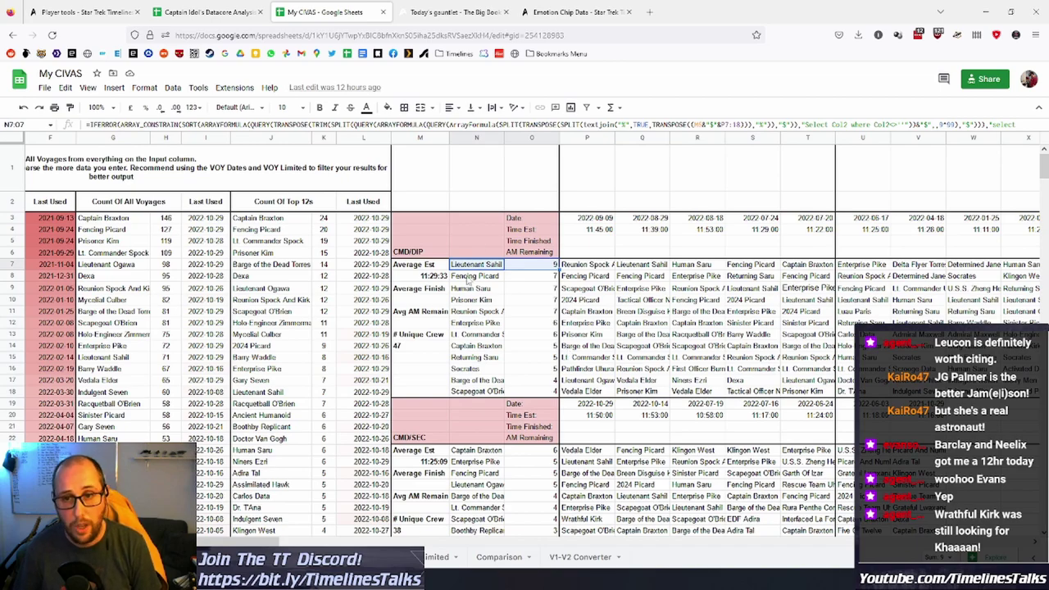
click(469, 279)
click(531, 292)
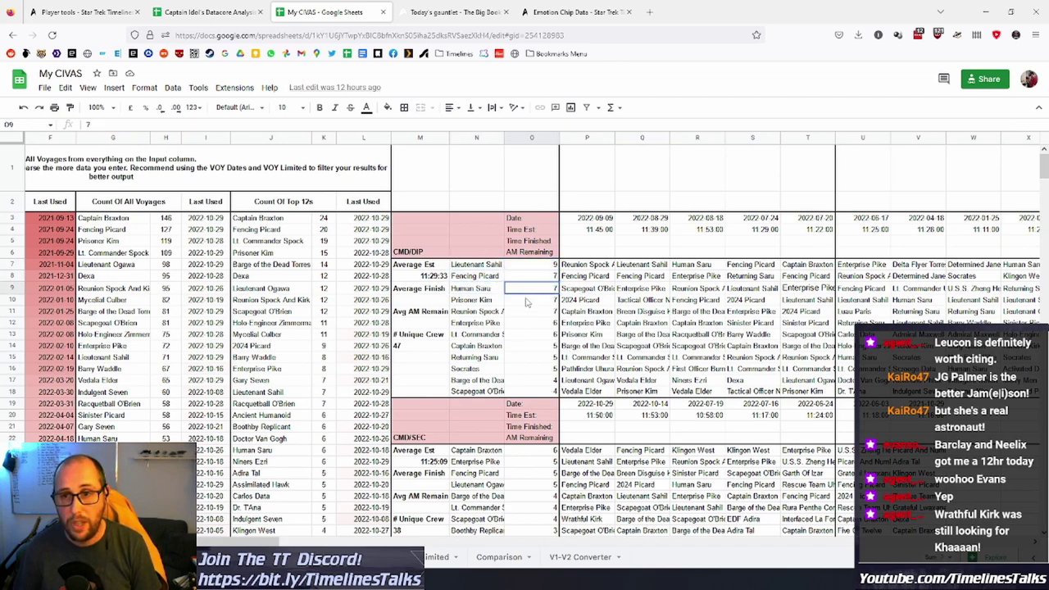
Browse the remaining skill-pair blocks from CMD/DIP through DIP and SCI down to ENG/CMD and ENG/DIP.
scroll(500, 469, down, 5)
scroll(500, 465, down, 20)
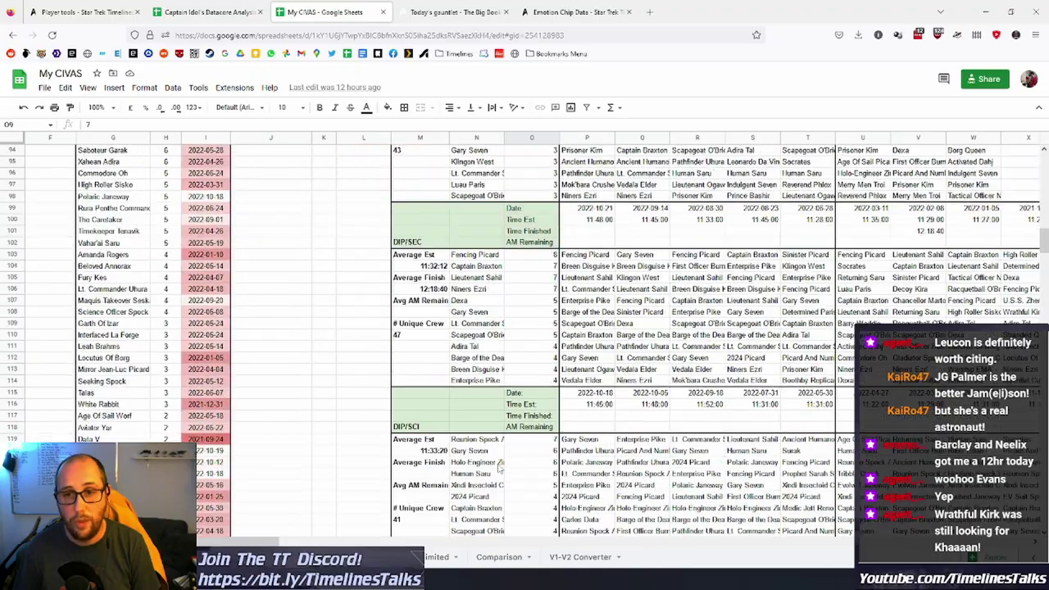
scroll(500, 465, down, 20)
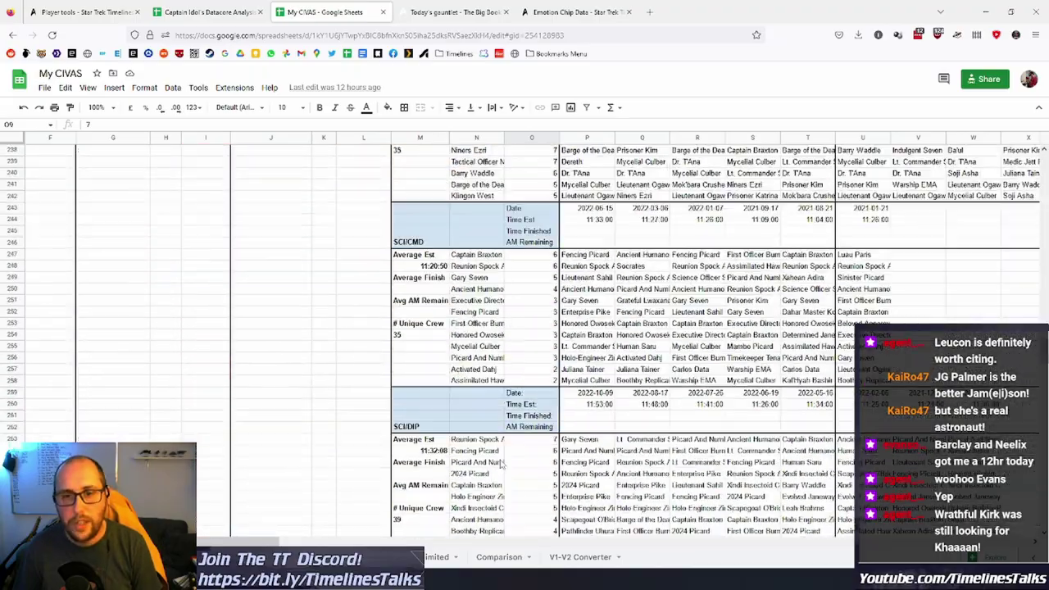
scroll(502, 465, down, 5)
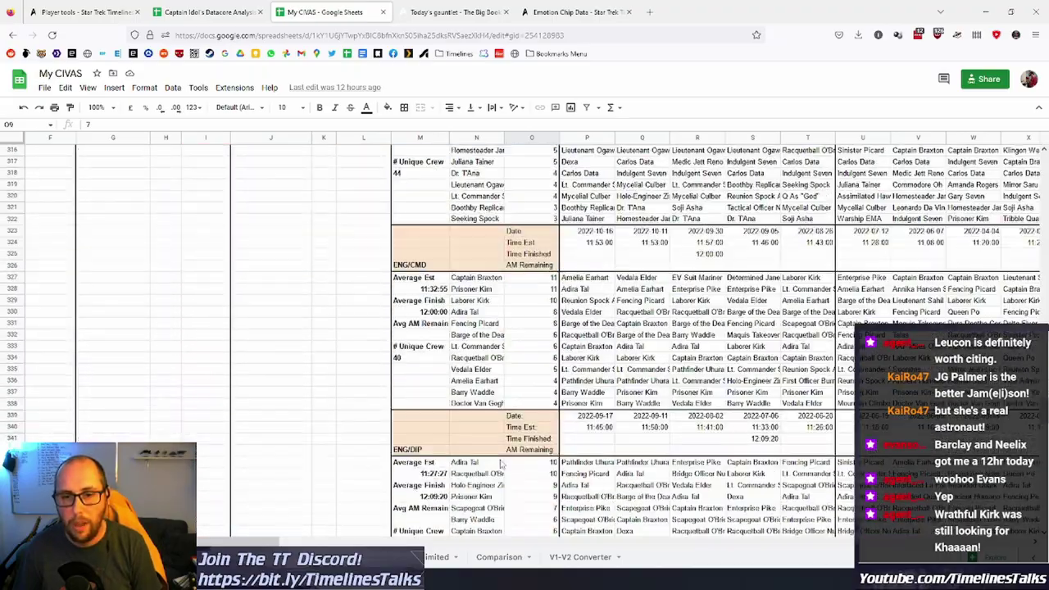
Check the skill order of the latest voyage in row 262 of the input sheet and return to the all-voyages summary.
click(246, 557)
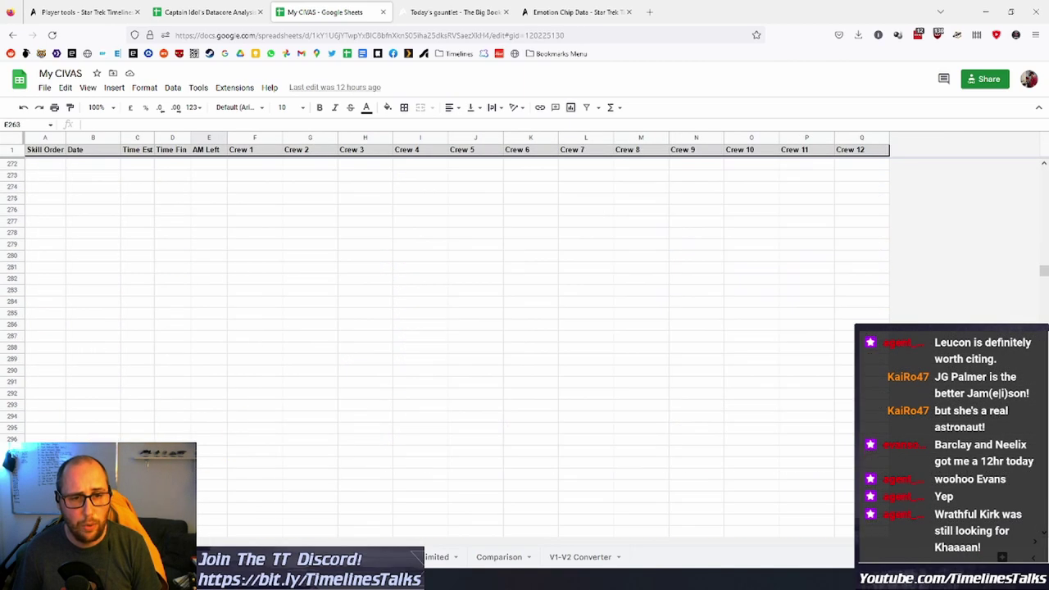
click(45, 462)
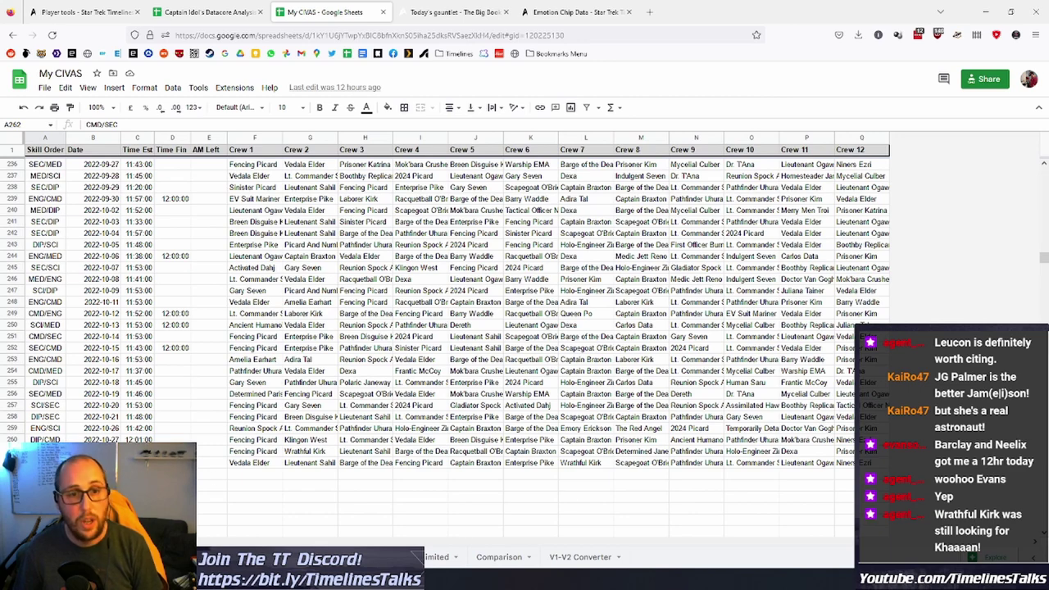
click(318, 557)
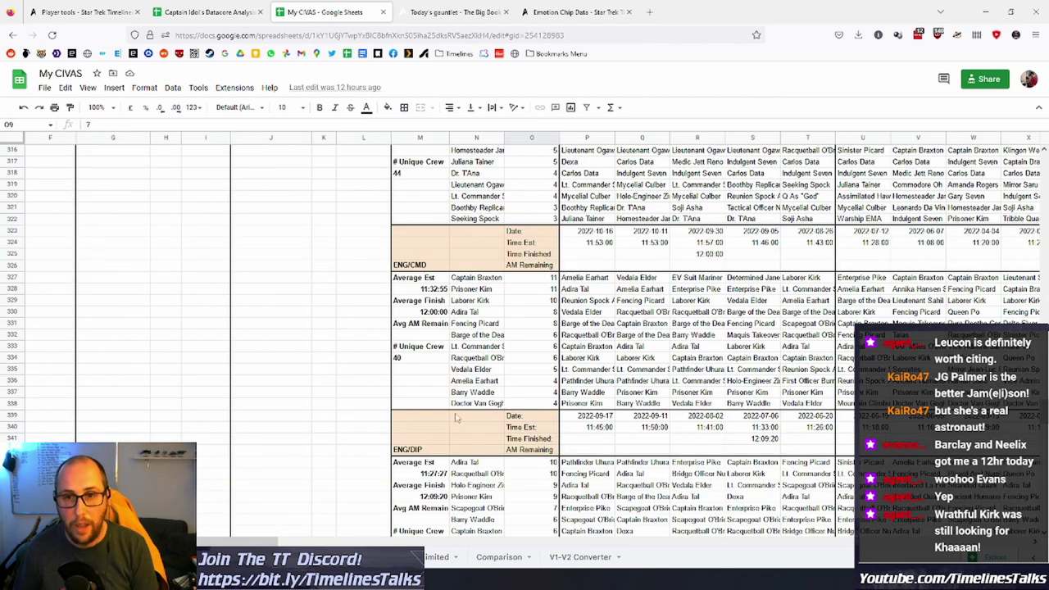
Examine the ENG/DIP block's crew voyage counts, comparing Adira Tal, Racquetball O'Brien, Holo-Engineer Zimmerman and Prisoner Kim.
scroll(557, 441, down, 5)
scroll(556, 441, down, 2)
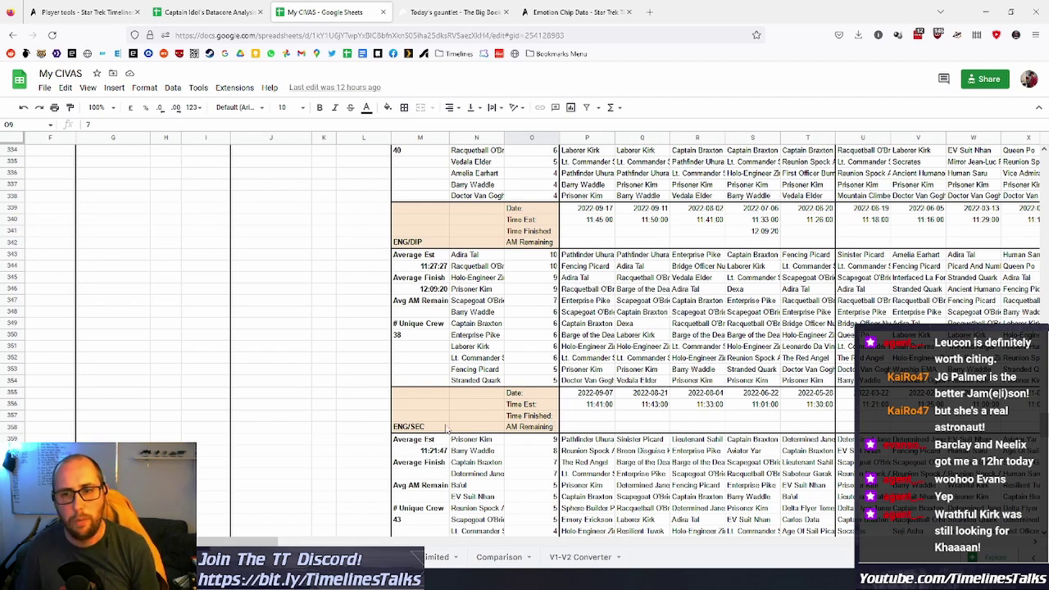
scroll(438, 404, up, 2)
scroll(540, 418, down, 2)
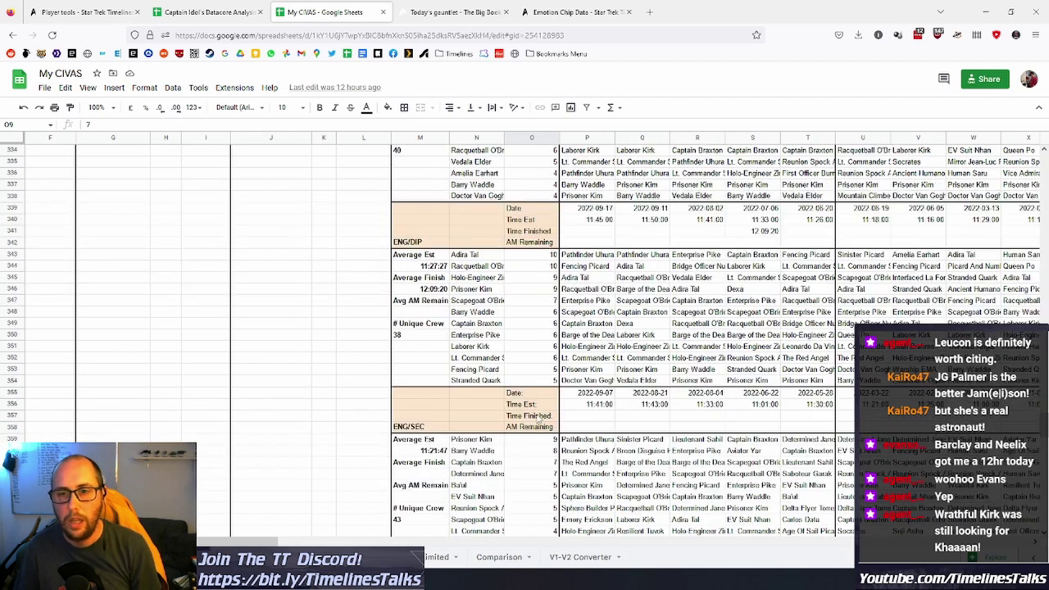
drag(496, 257, 521, 259)
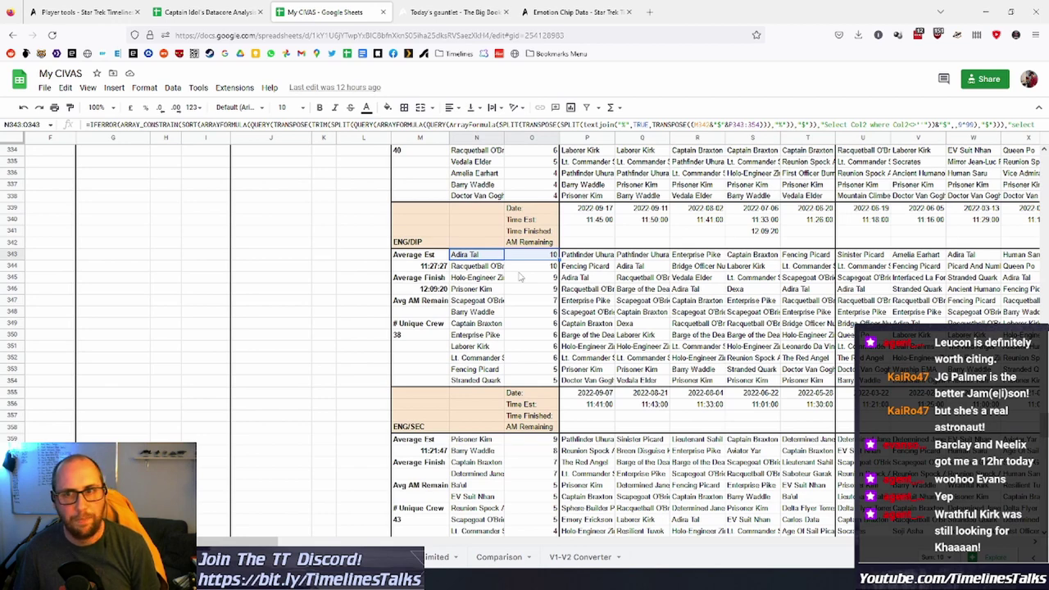
click(495, 287)
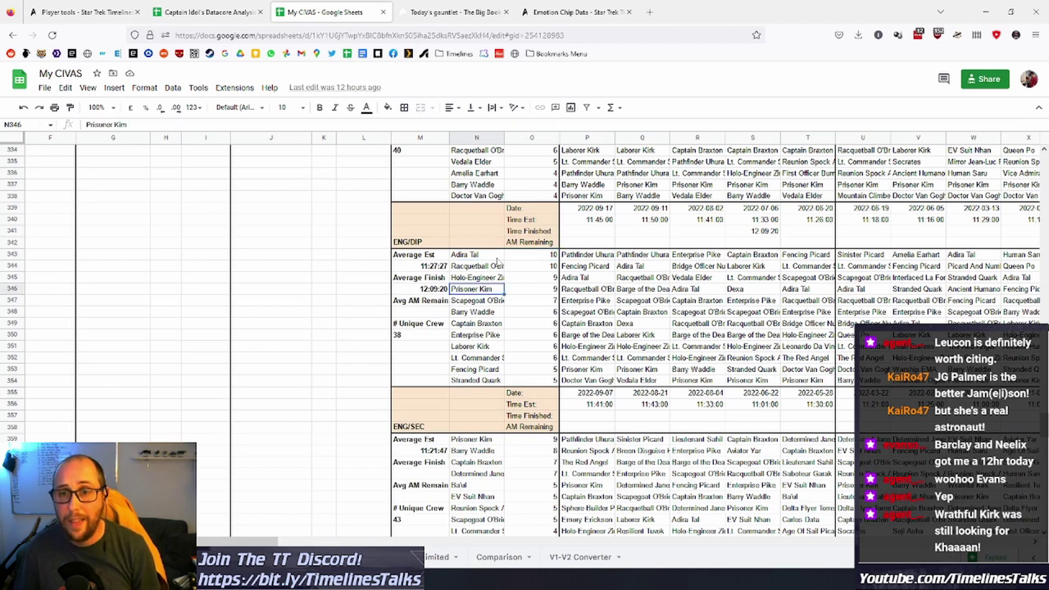
click(501, 255)
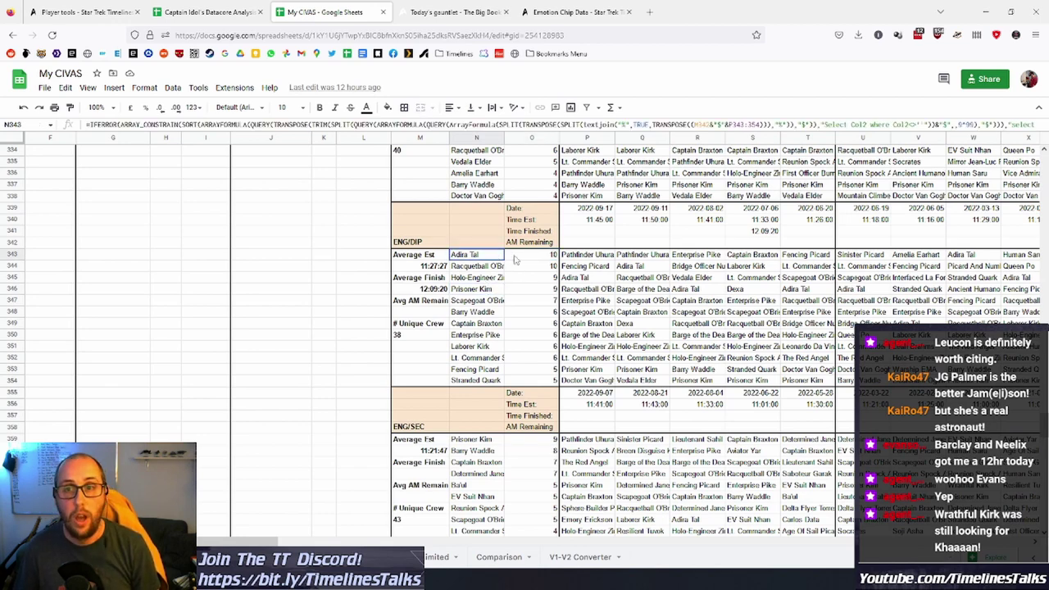
click(524, 279)
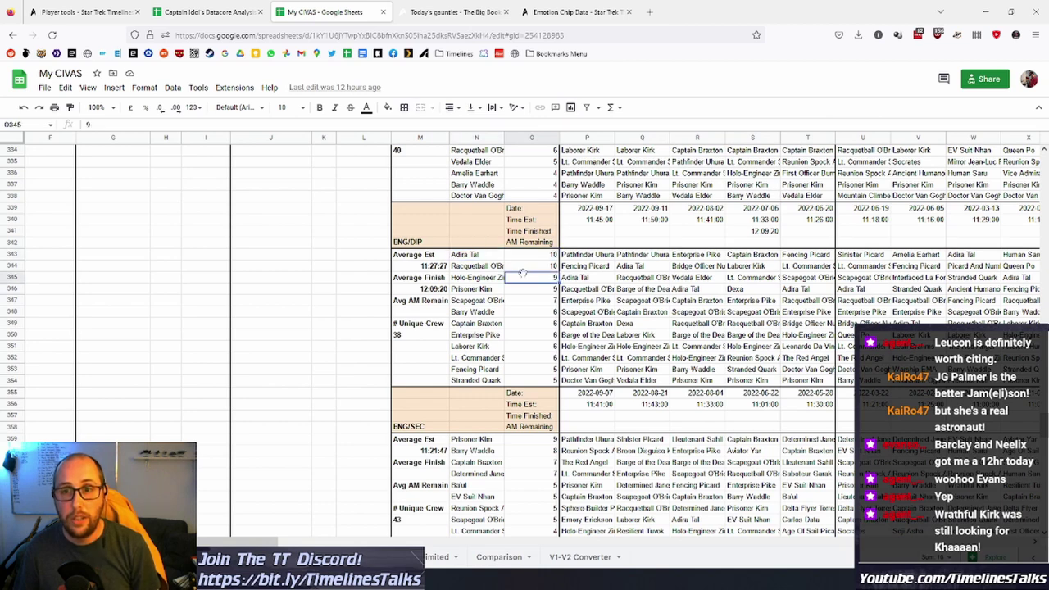
drag(490, 268, 525, 287)
click(544, 312)
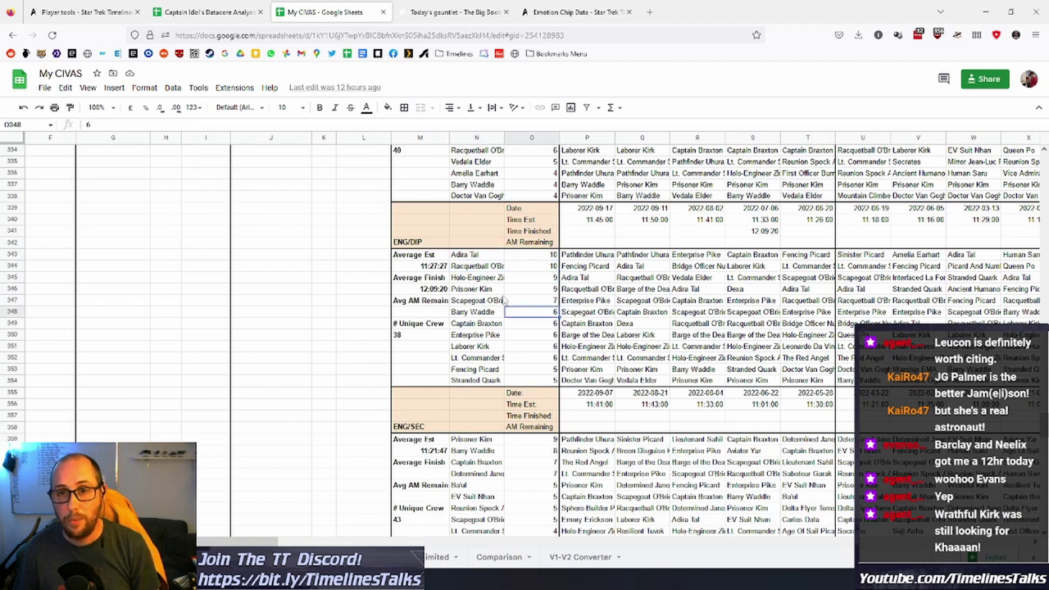
drag(484, 257, 547, 270)
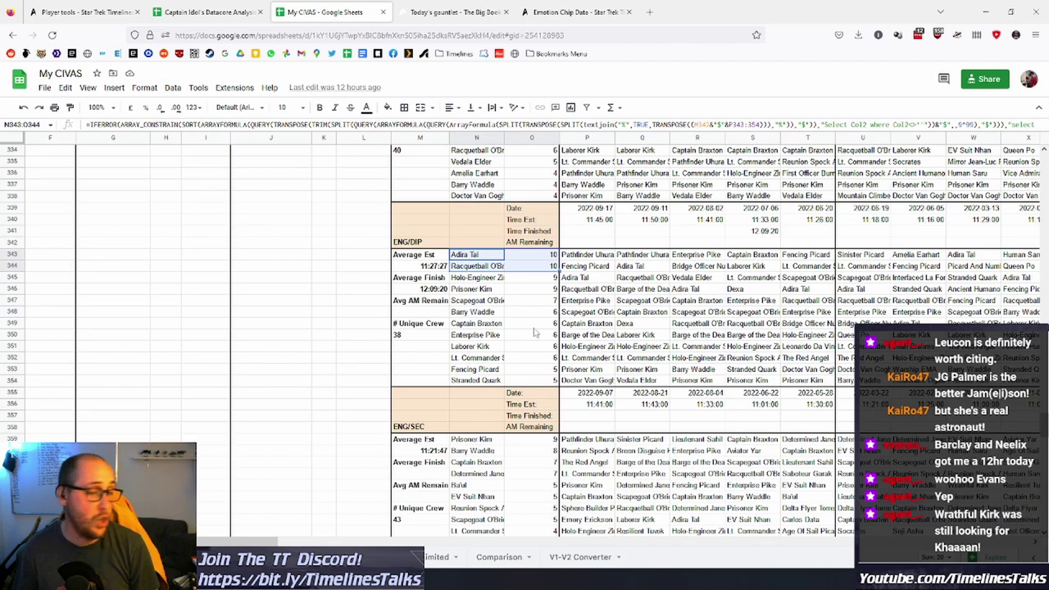
Go to the MED/ENG block at the end of the summary and examine its full list of most-used crew with counts.
scroll(403, 429, down, 15)
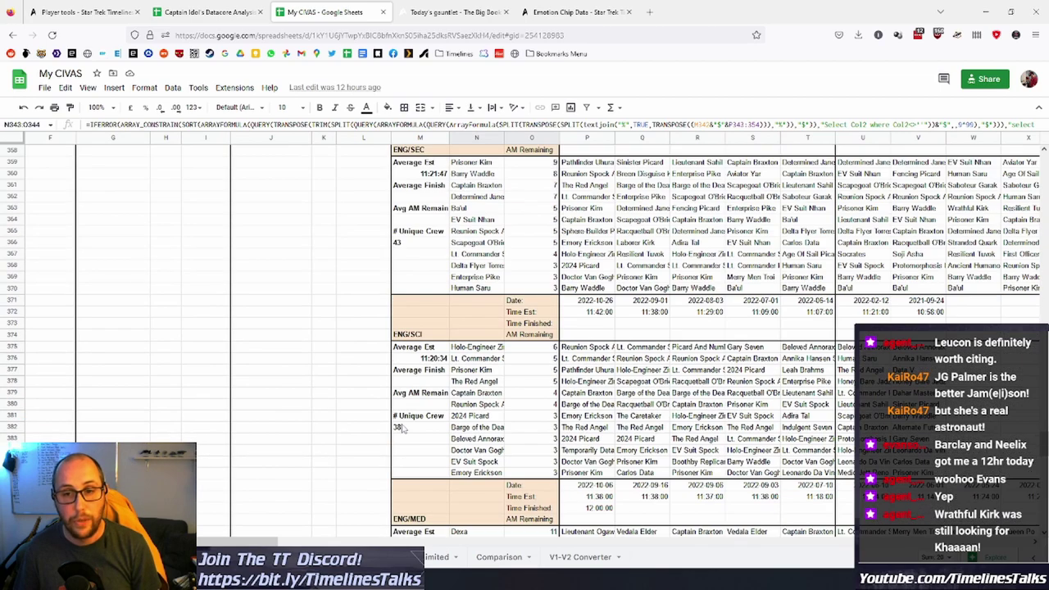
scroll(432, 351, down, 8)
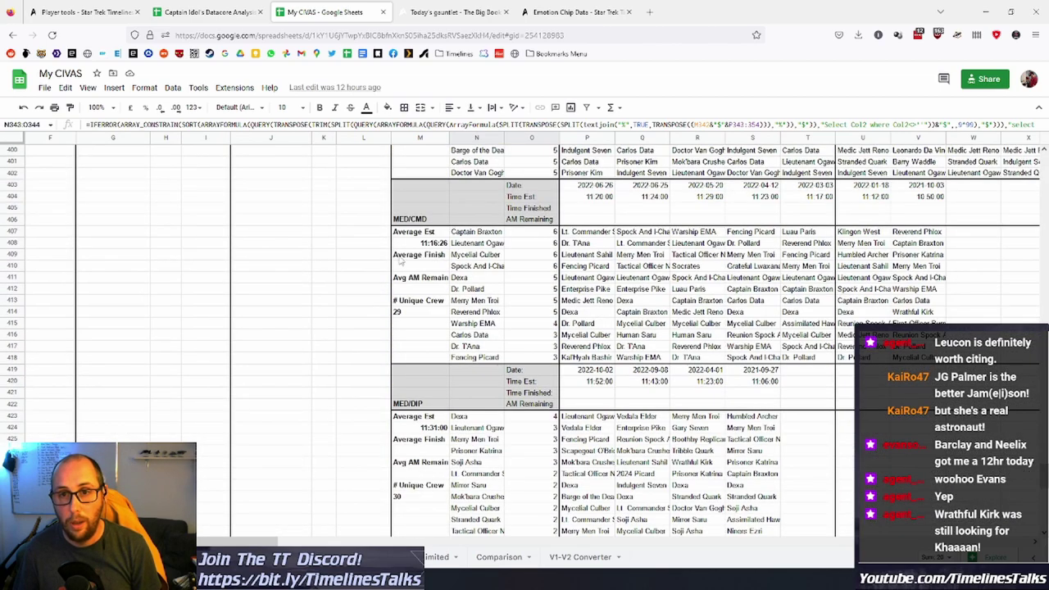
scroll(441, 382, down, 2)
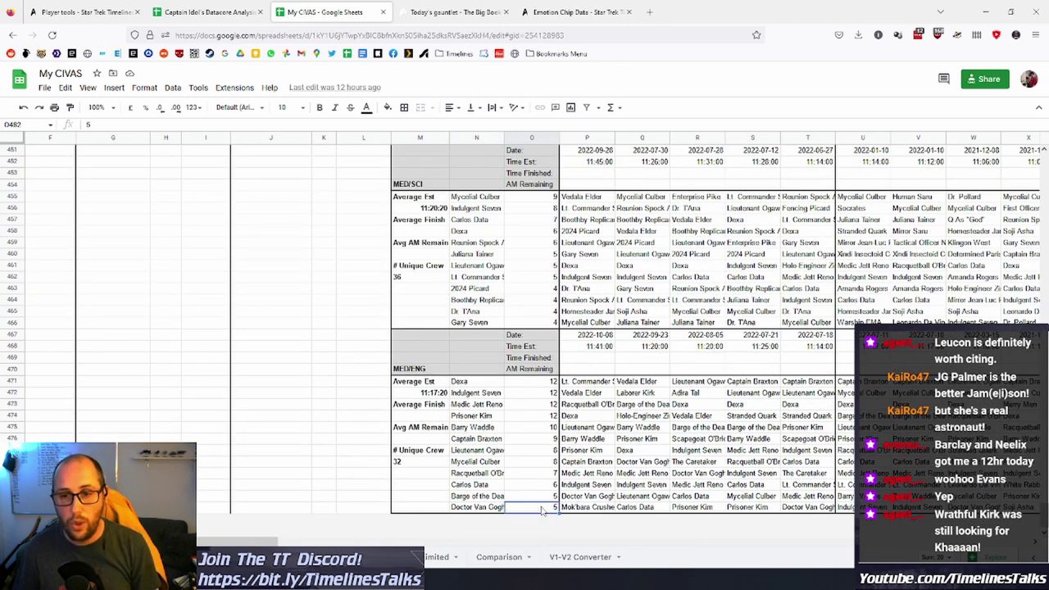
drag(478, 384, 547, 509)
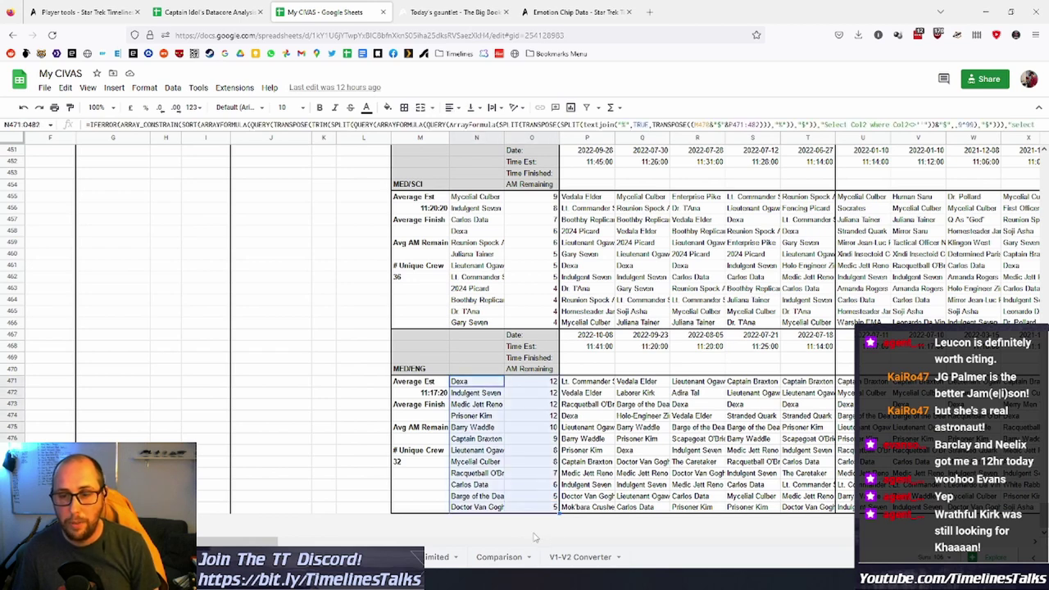
click(490, 410)
drag(480, 384, 531, 509)
click(527, 477)
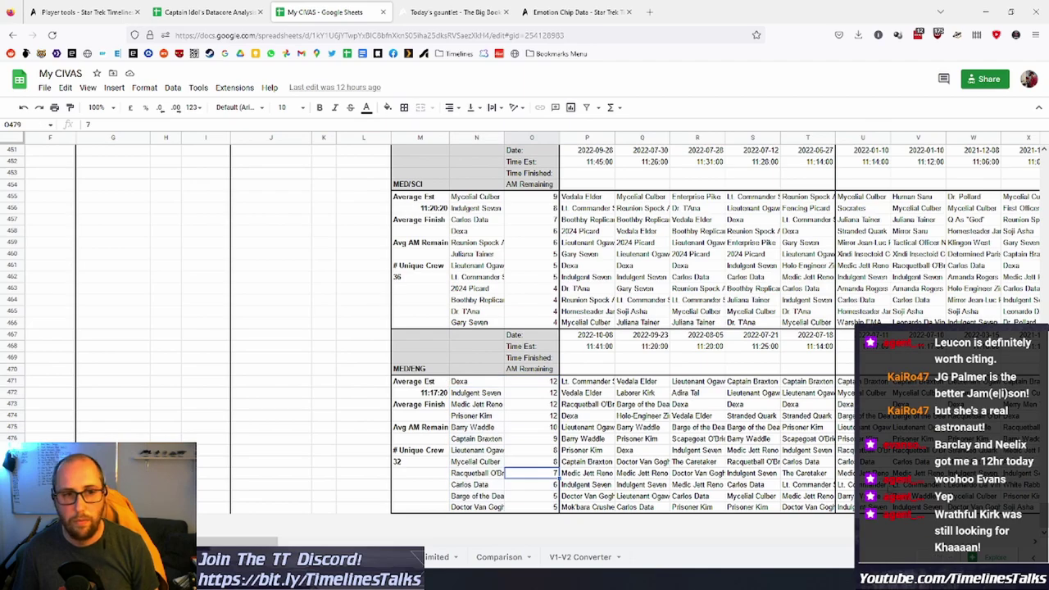
Return to the start of the all-voyages summary and examine the Voyagers Not On Any Top 12 List column.
scroll(234, 524, up, 20)
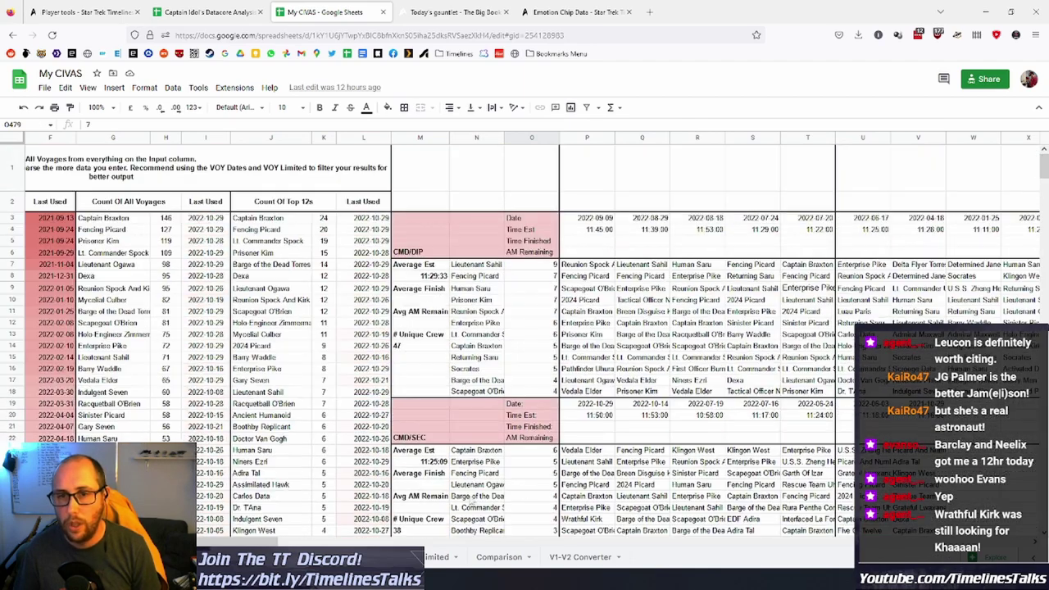
scroll(233, 542, left, 3)
click(146, 206)
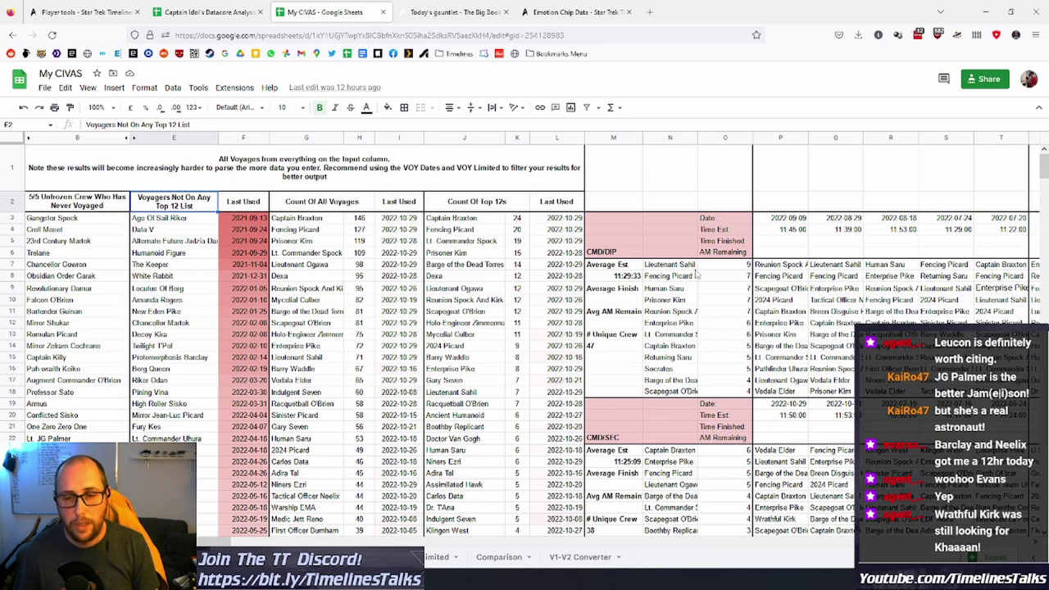
scroll(680, 282, down, 5)
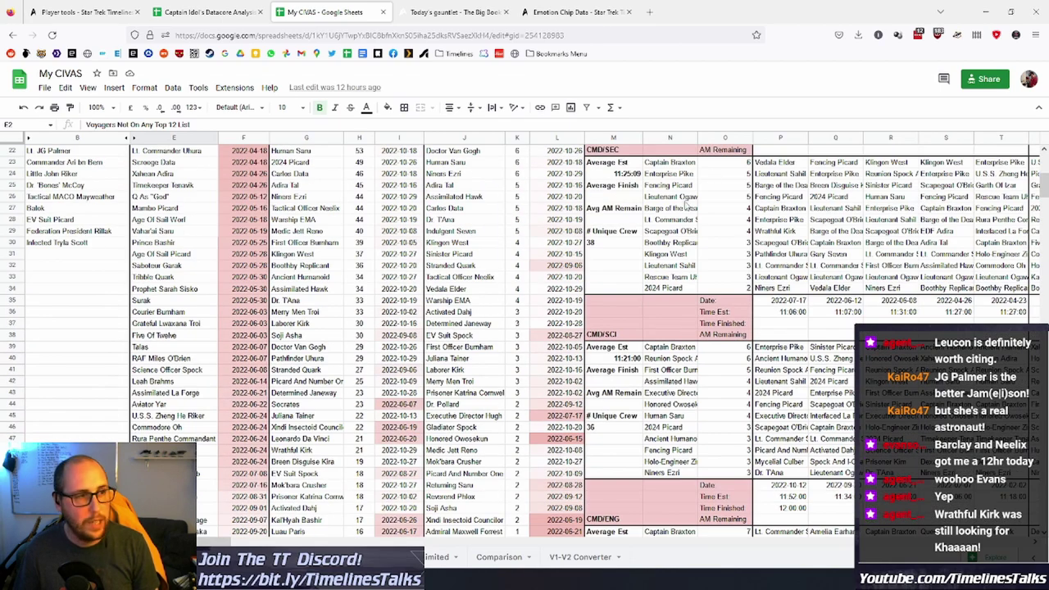
scroll(740, 447, down, 5)
scroll(722, 435, up, 10)
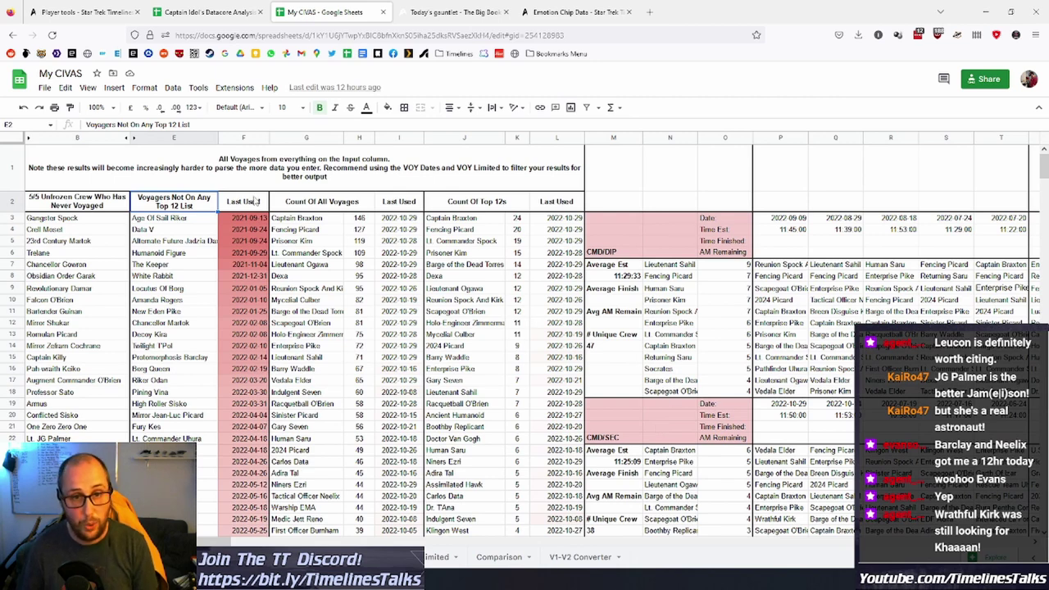
click(181, 219)
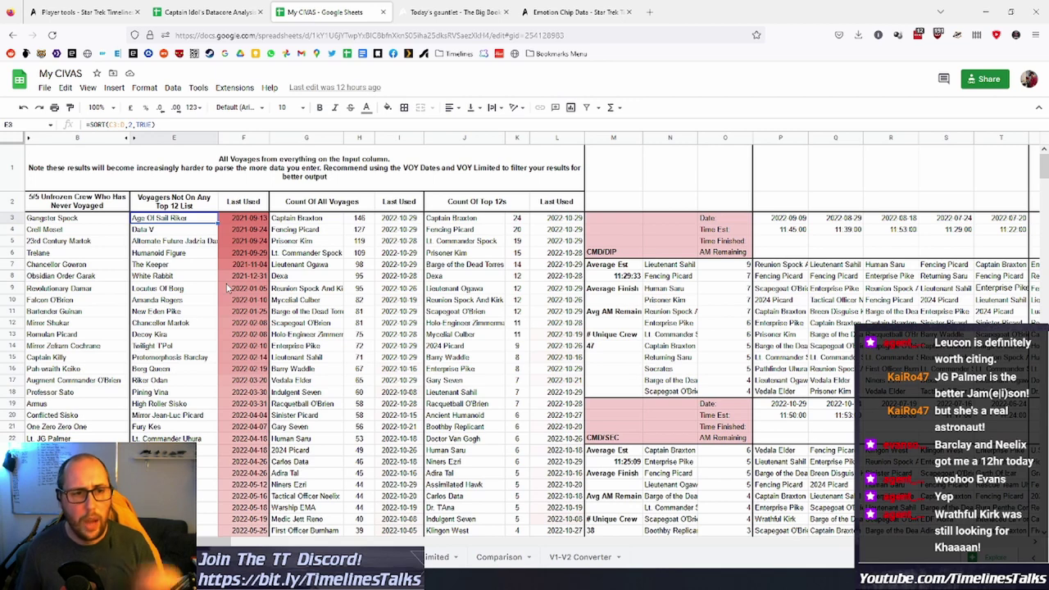
click(198, 202)
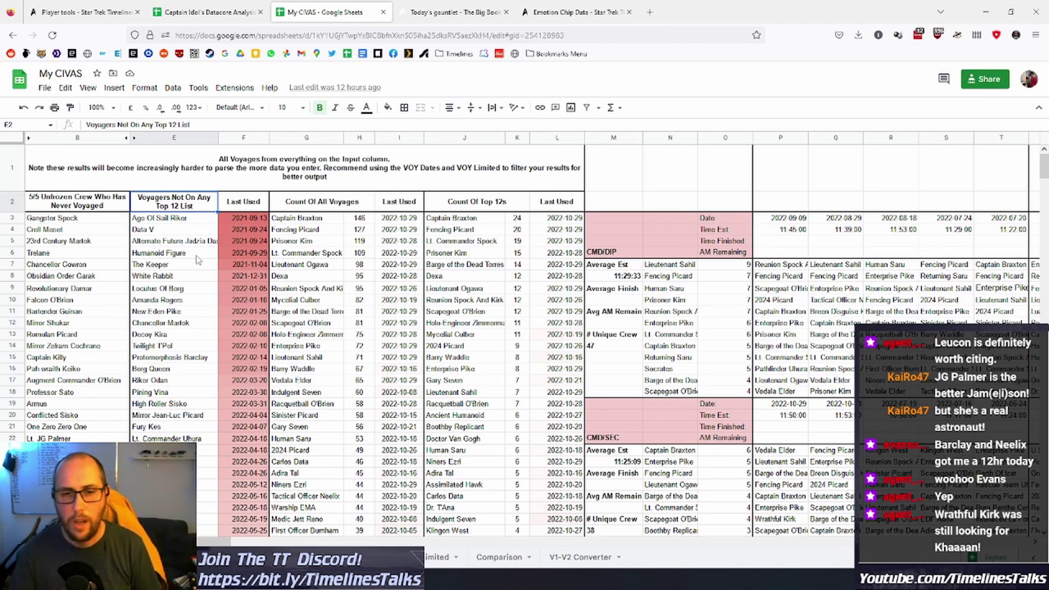
Check Frantic McCoy's Last Used date near the end of the Voyagers Not On Any Top 12 List.
scroll(196, 260, down, 10)
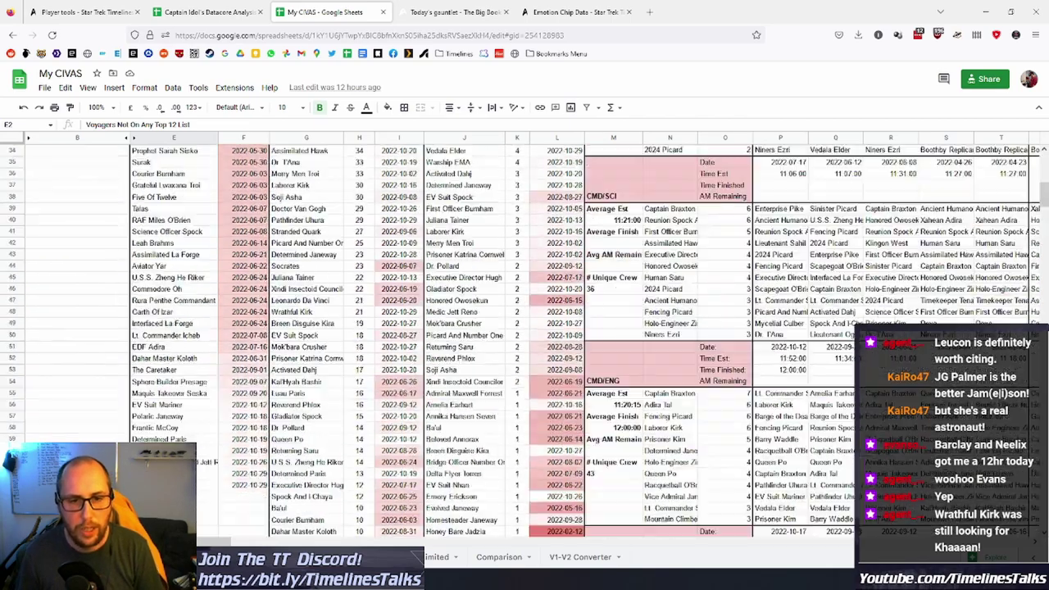
click(174, 428)
scroll(184, 434, down, 5)
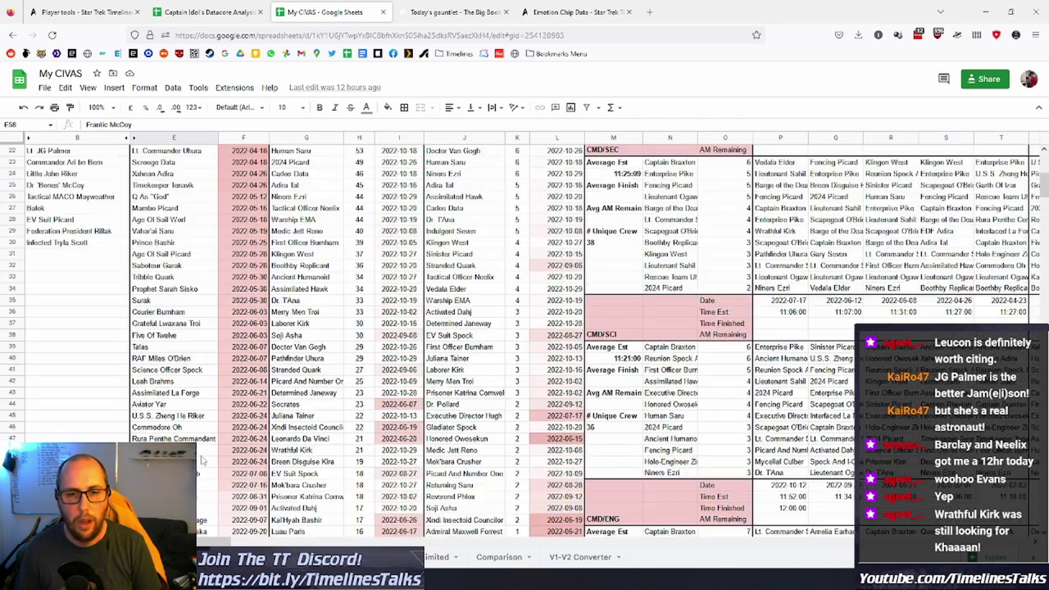
scroll(190, 438, up, 5)
drag(188, 432, 243, 428)
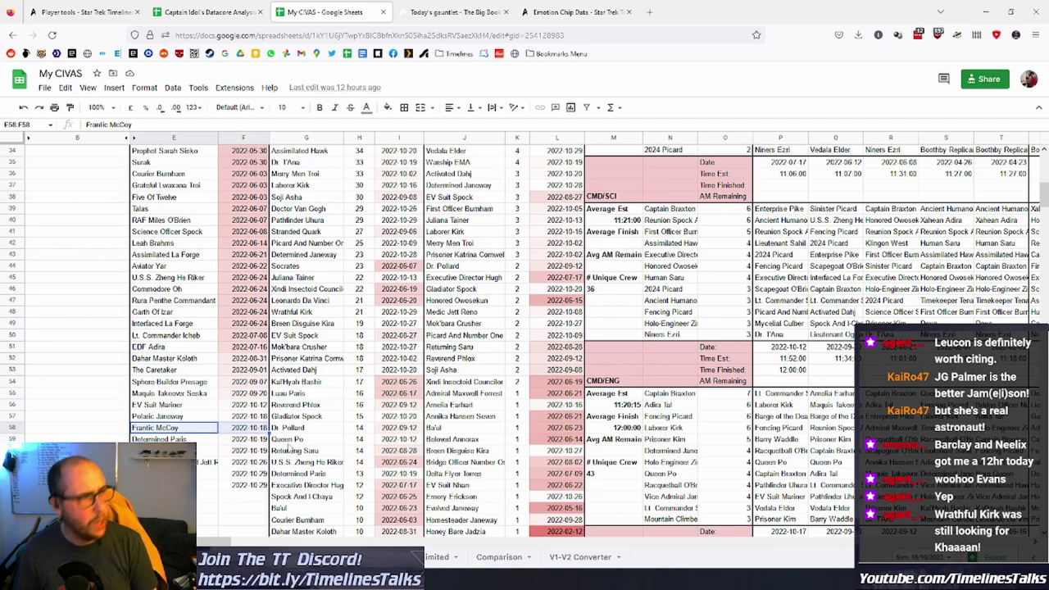
click(212, 429)
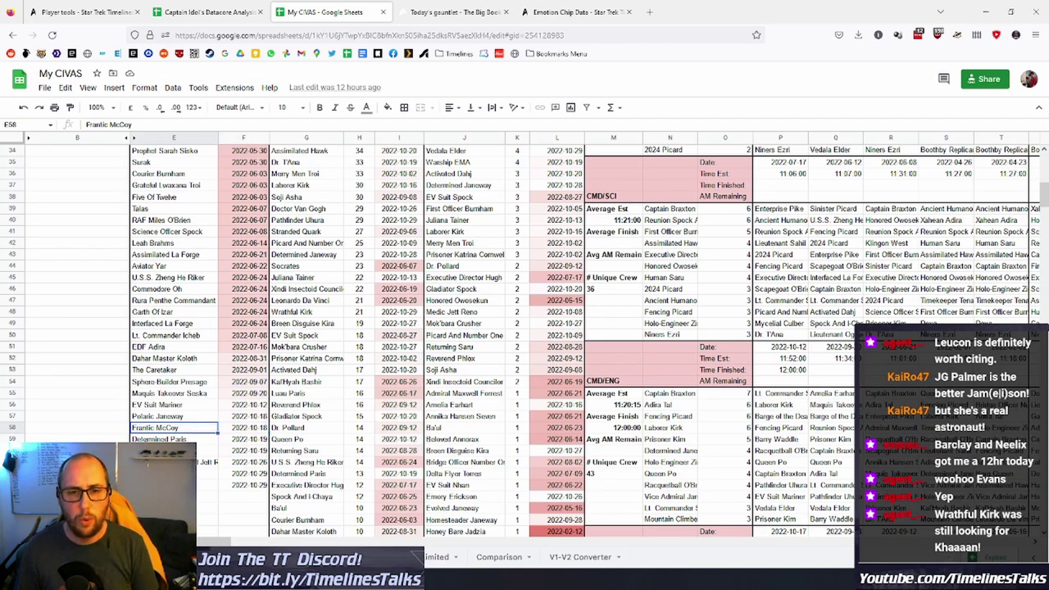
click(242, 427)
scroll(233, 393, up, 10)
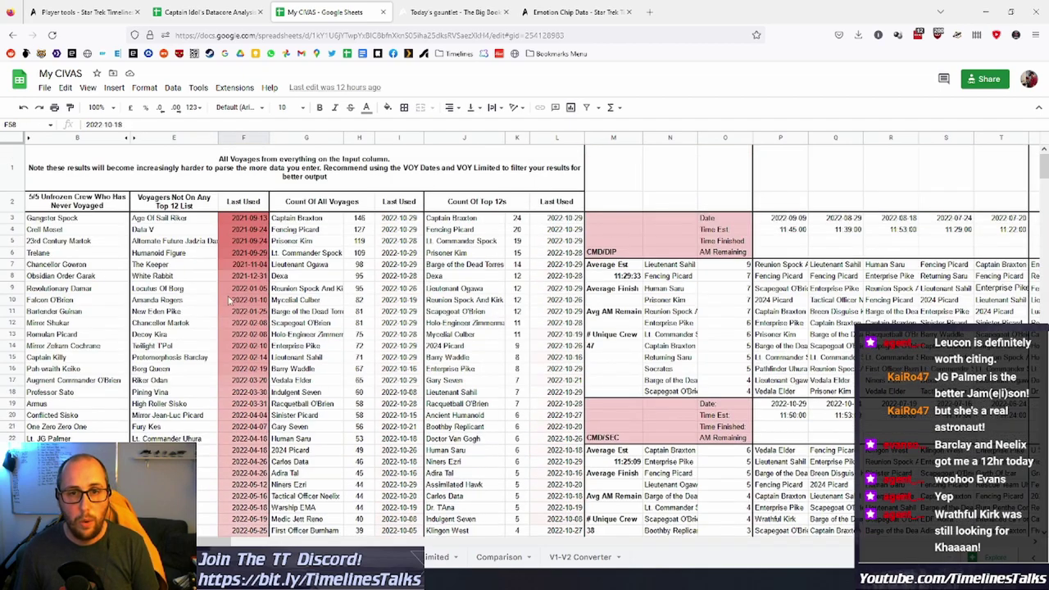
scroll(250, 424, down, 12)
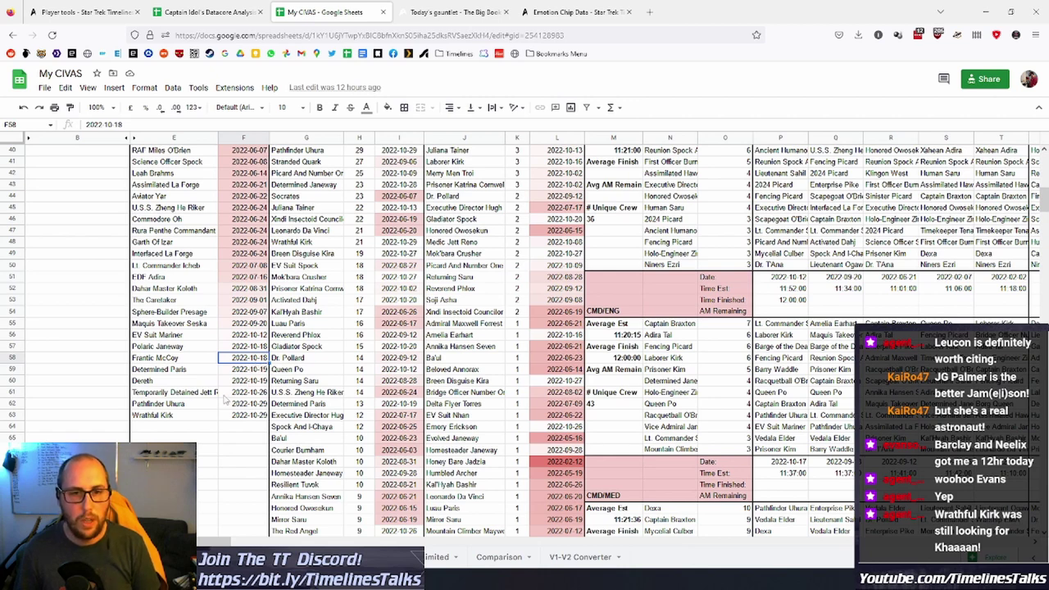
click(178, 348)
click(249, 351)
scroll(254, 406, up, 7)
scroll(254, 405, up, 5)
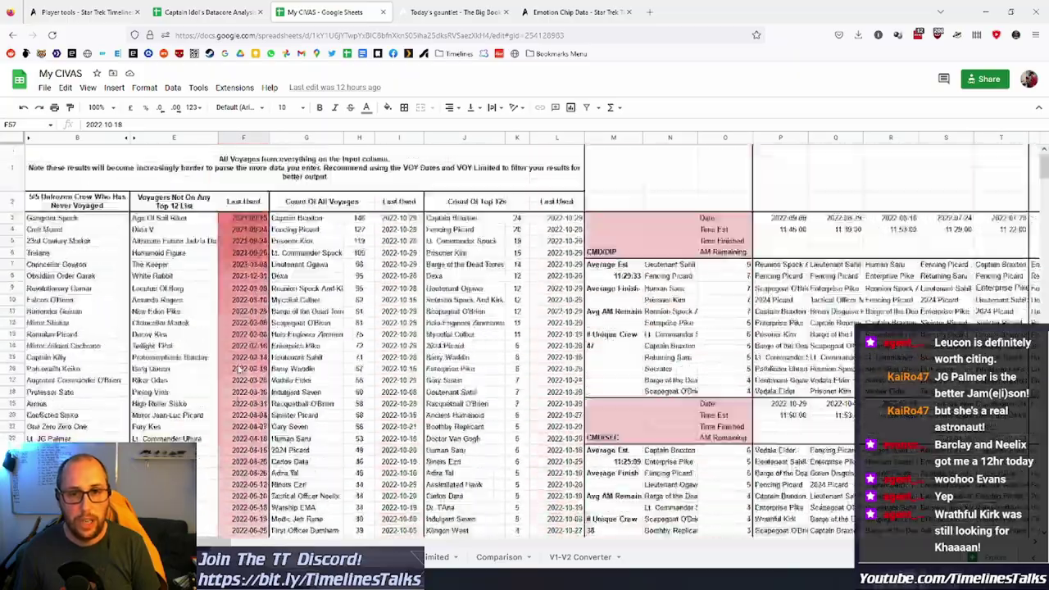
scroll(239, 369, down, 10)
scroll(241, 375, up, 10)
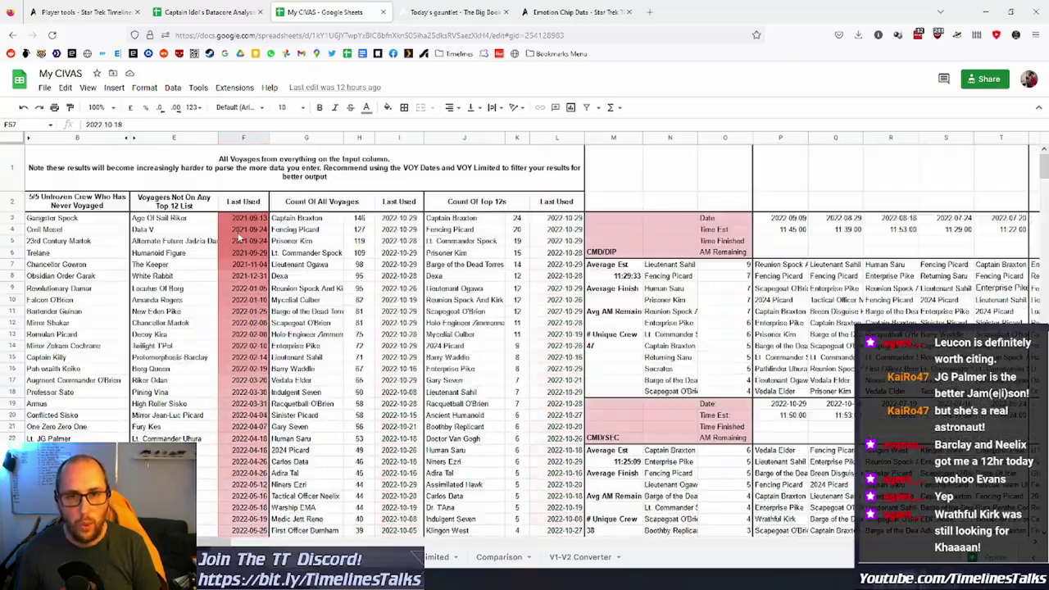
Examine the Last Used dates of Data V and Borg Queen in the not-on-any-top-12 list.
click(178, 232)
click(233, 234)
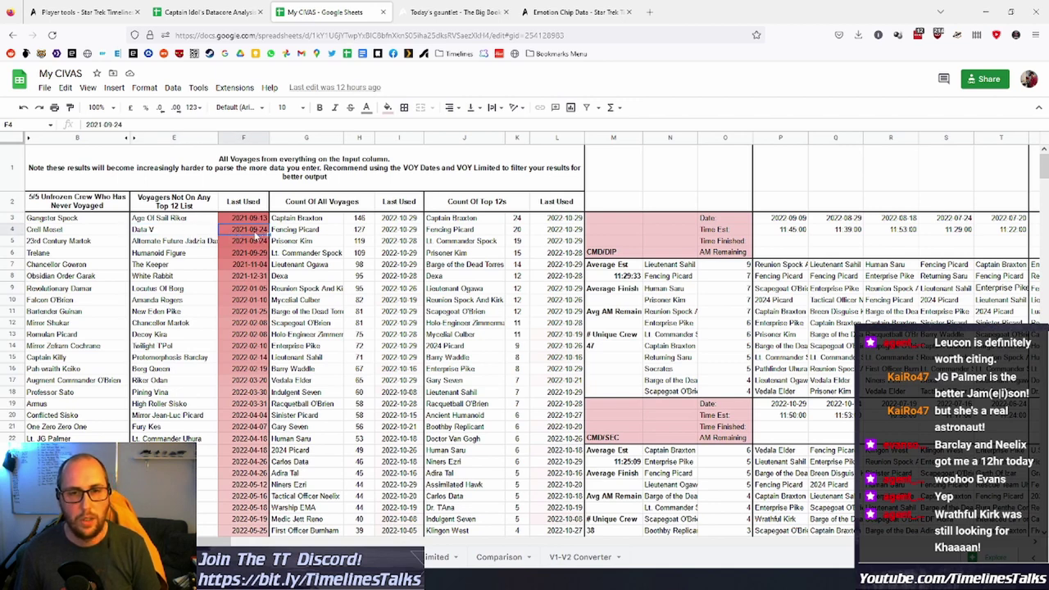
drag(190, 236, 250, 233)
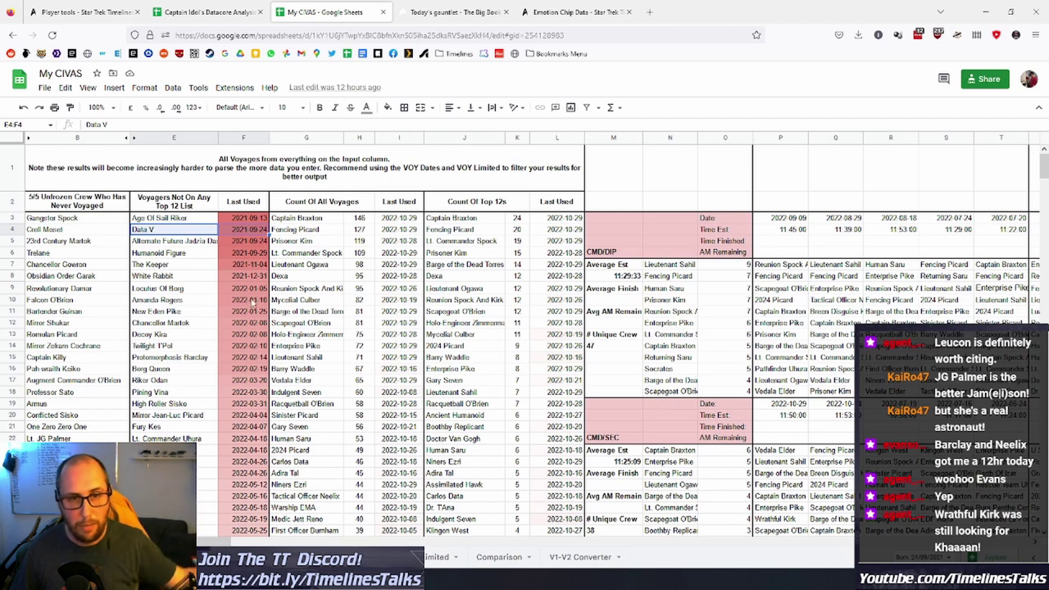
drag(185, 376, 247, 379)
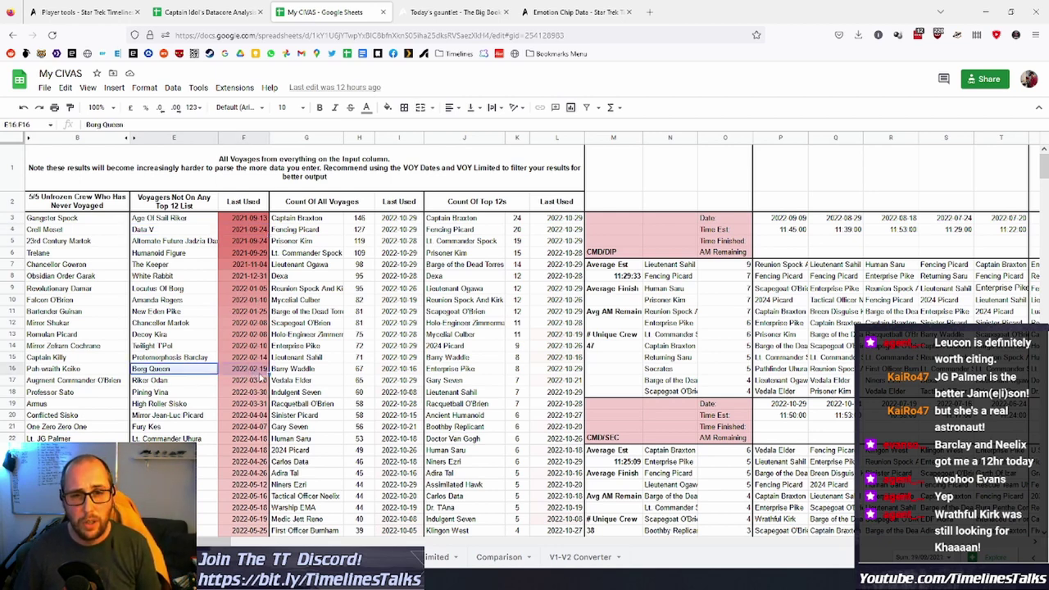
Search the sheet for "borg queen" and go to the next match, in the CMD/ENG voyage block.
scroll(256, 376, down, 3)
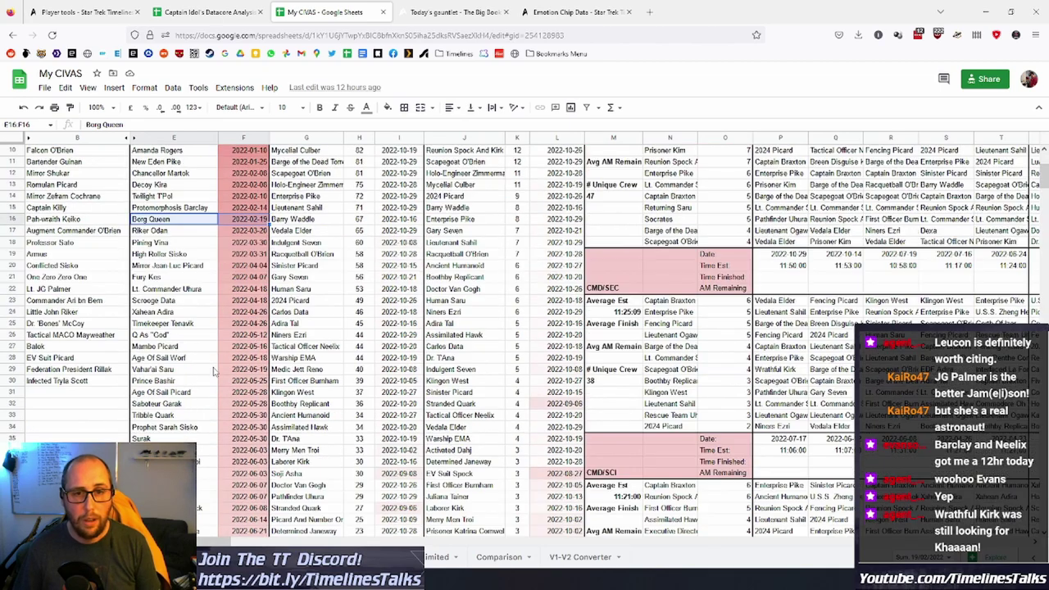
scroll(219, 374, up, 2)
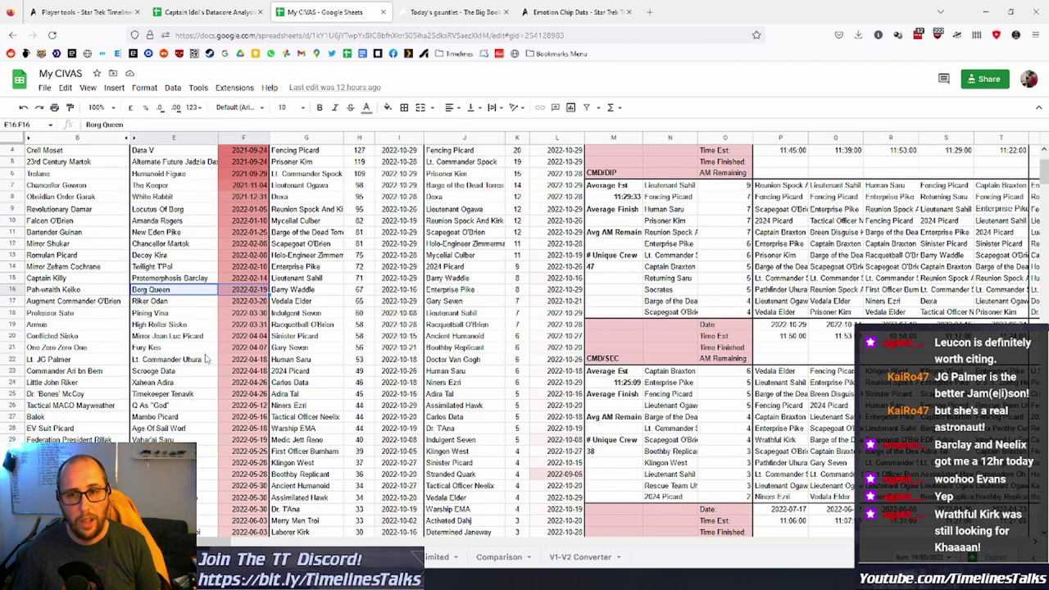
key(ctrl+f)
text(borg queen)
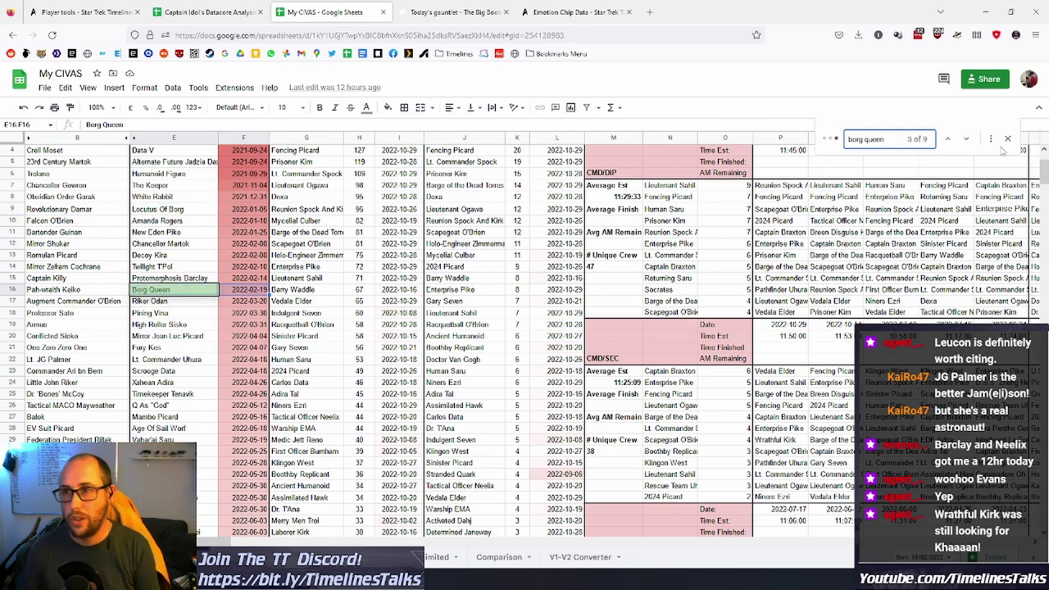
click(966, 139)
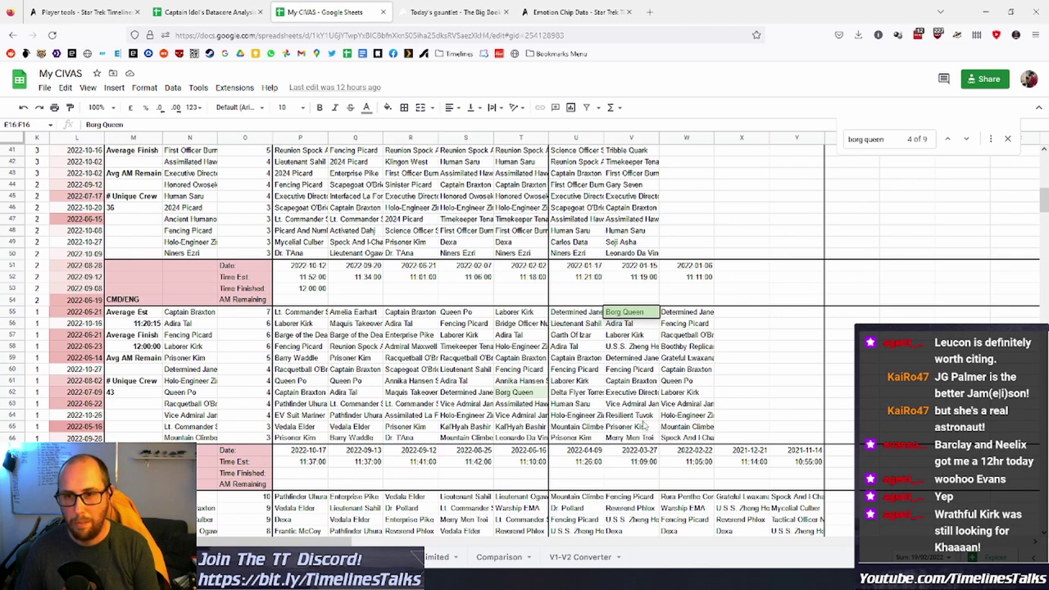
scroll(555, 383, down, 2)
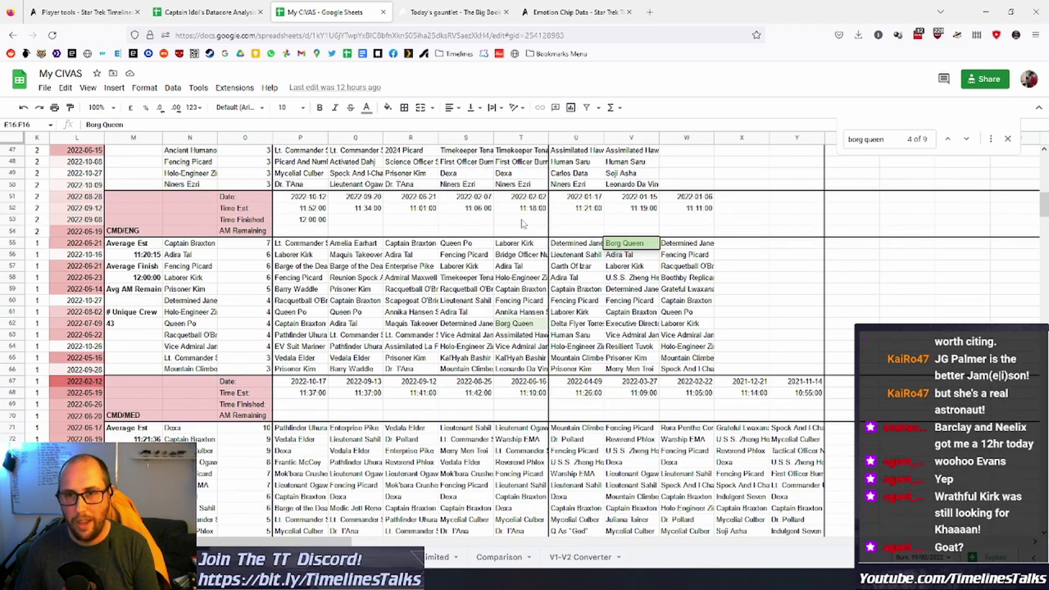
Search the sheet for "scapegoat", look over the highlighted matches in the summary lists, and close the search.
click(896, 141)
key(ctrl+a)
text(scapegoat)
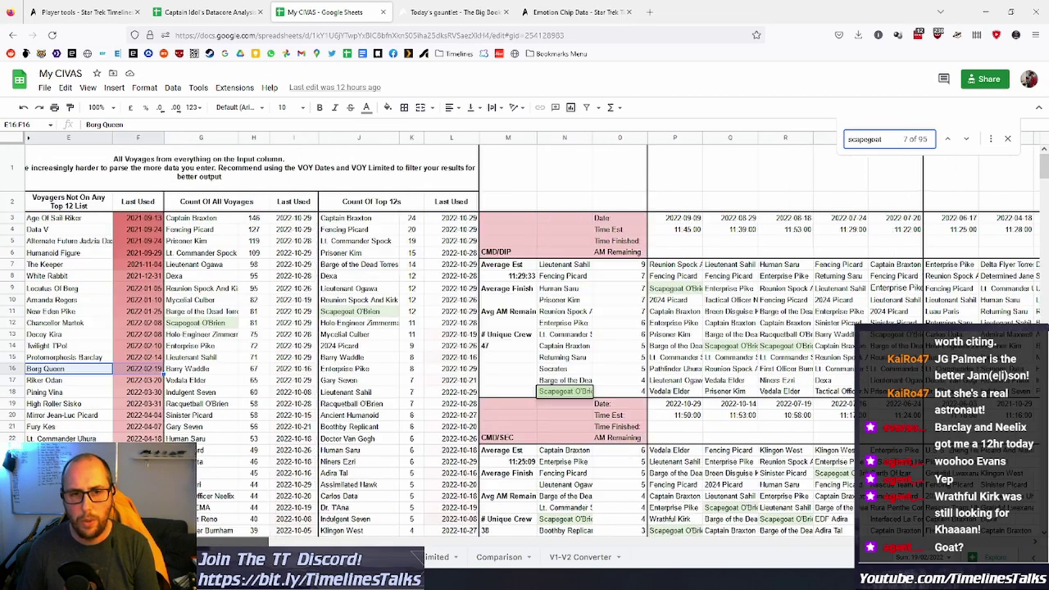
scroll(164, 402, up, 5)
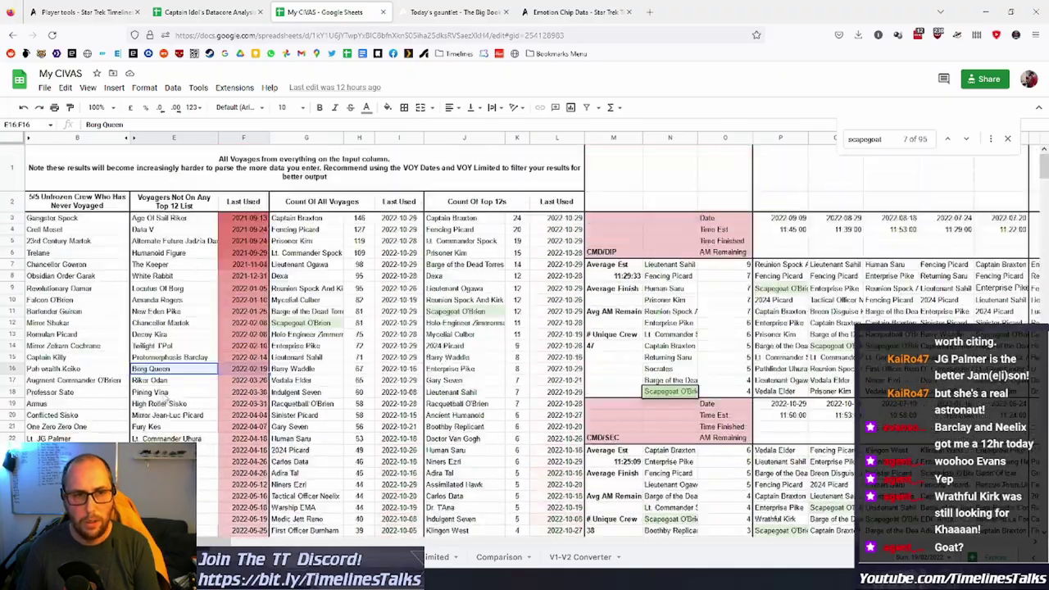
scroll(172, 398, down, 10)
scroll(246, 360, up, 10)
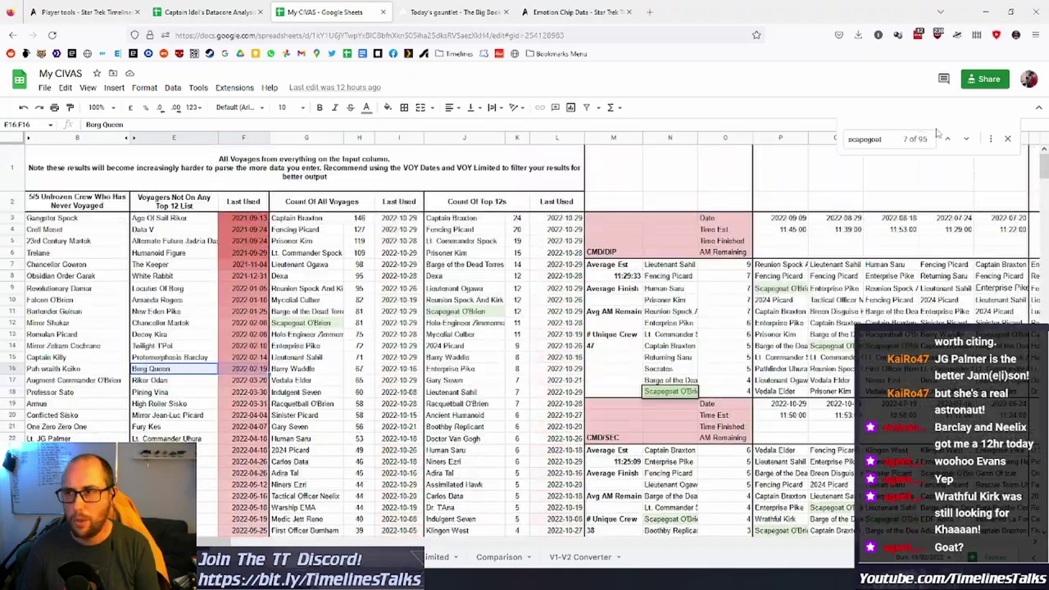
click(1007, 138)
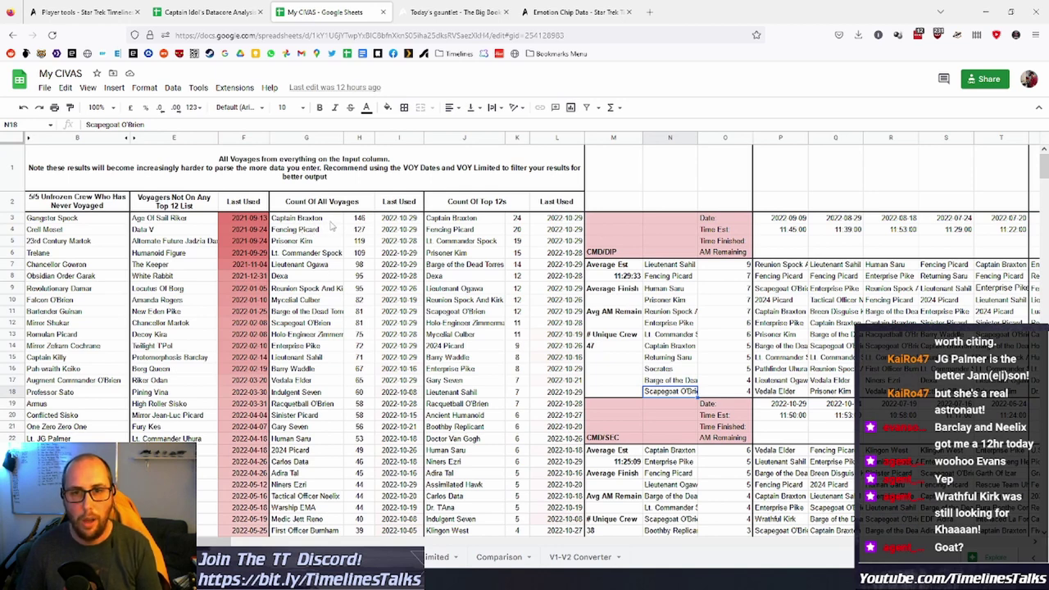
Examine the Count Of All Voyages values for Captain Braxton and Prisoner Kim, plus Captain Braxton's Last Used date.
click(362, 220)
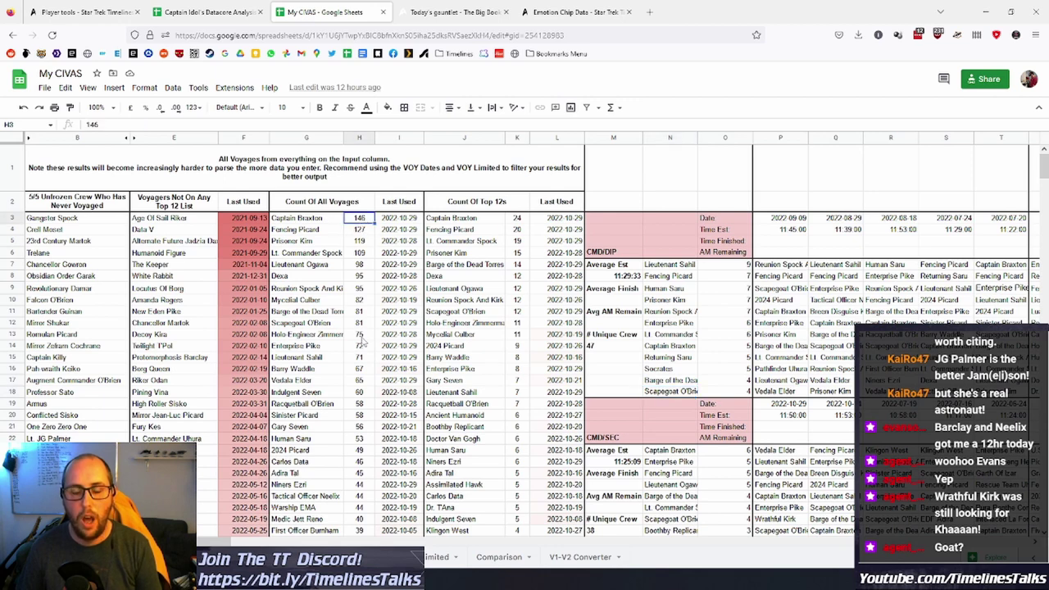
key(Left)
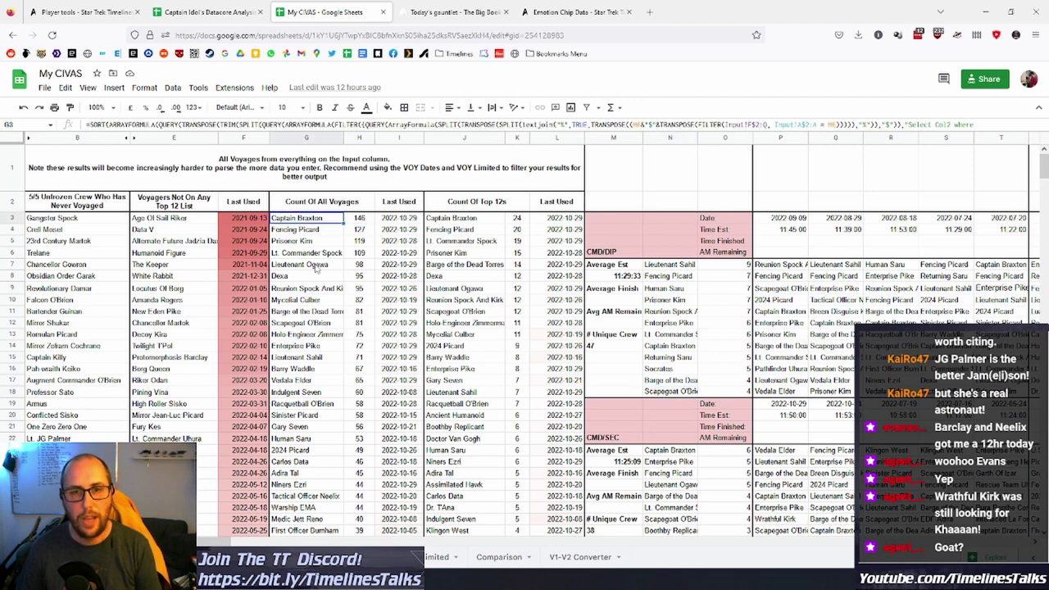
click(358, 243)
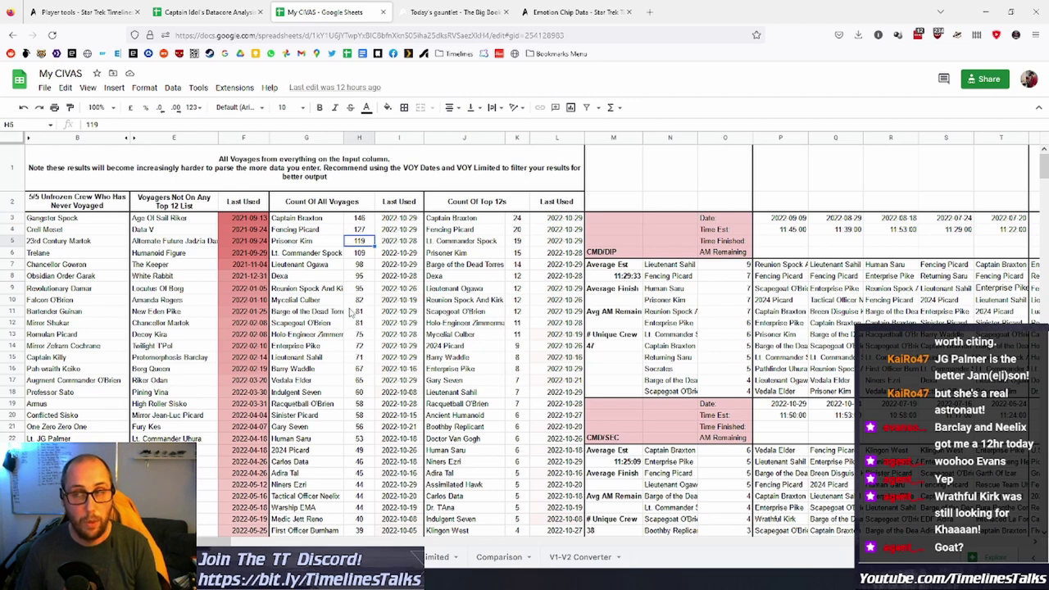
click(363, 222)
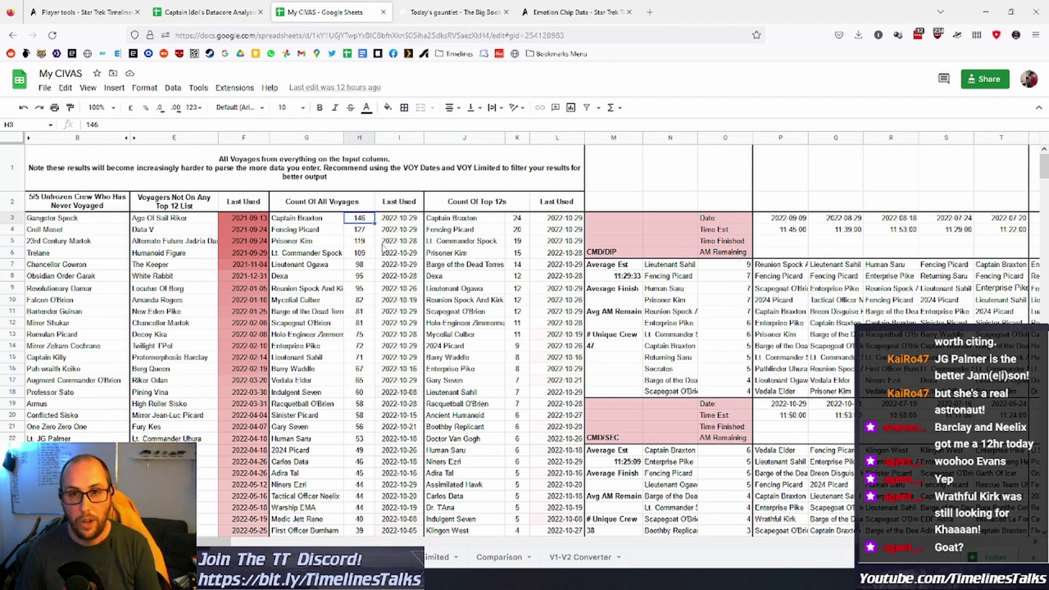
click(405, 222)
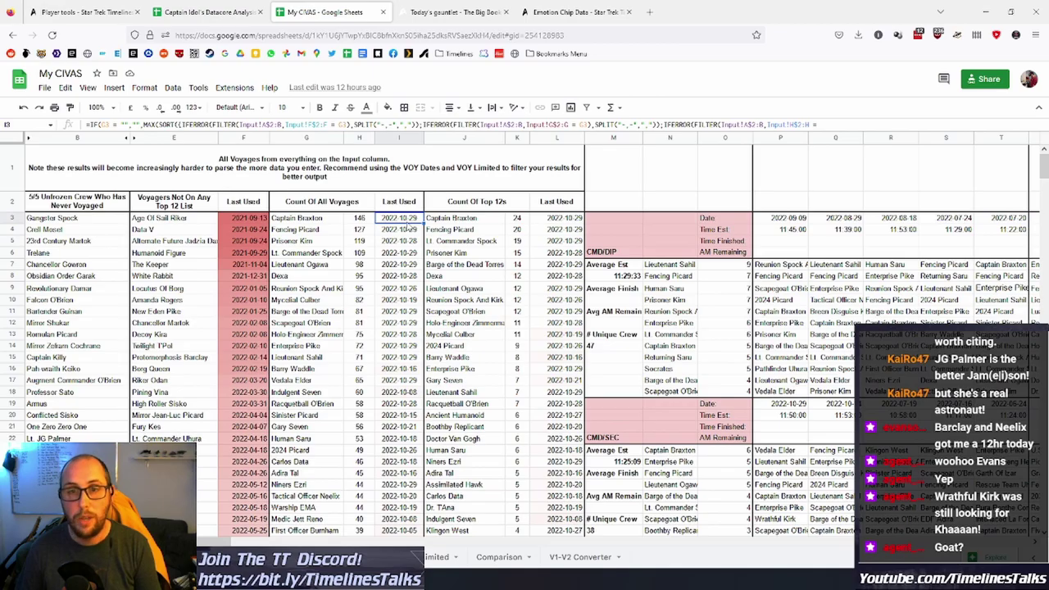
Go to the end of the Count Of All Voyages list and check The Keeper's Last Used date and count.
scroll(369, 306, down, 20)
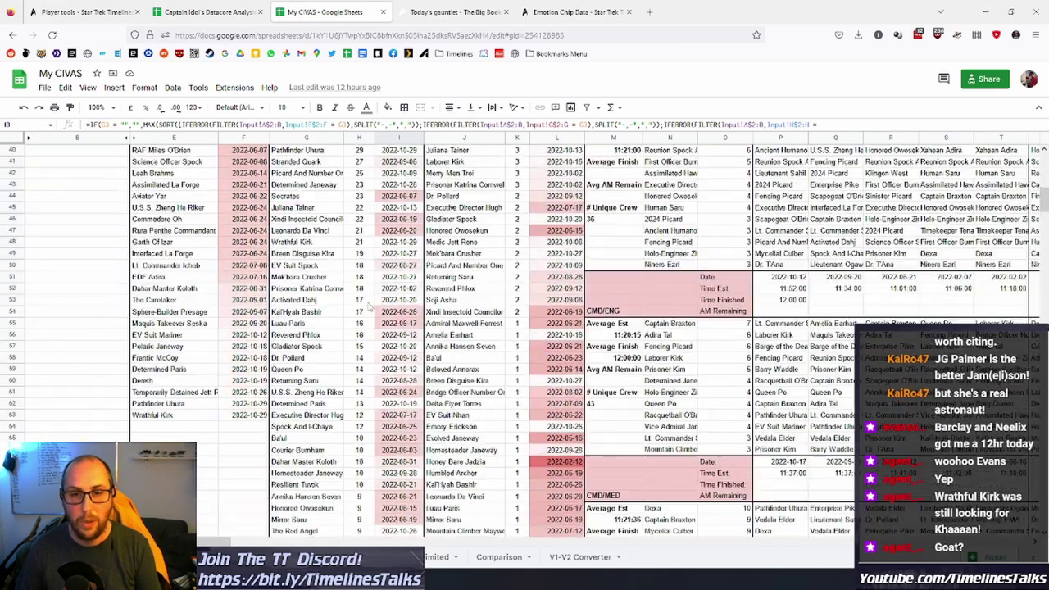
scroll(369, 301, up, 10)
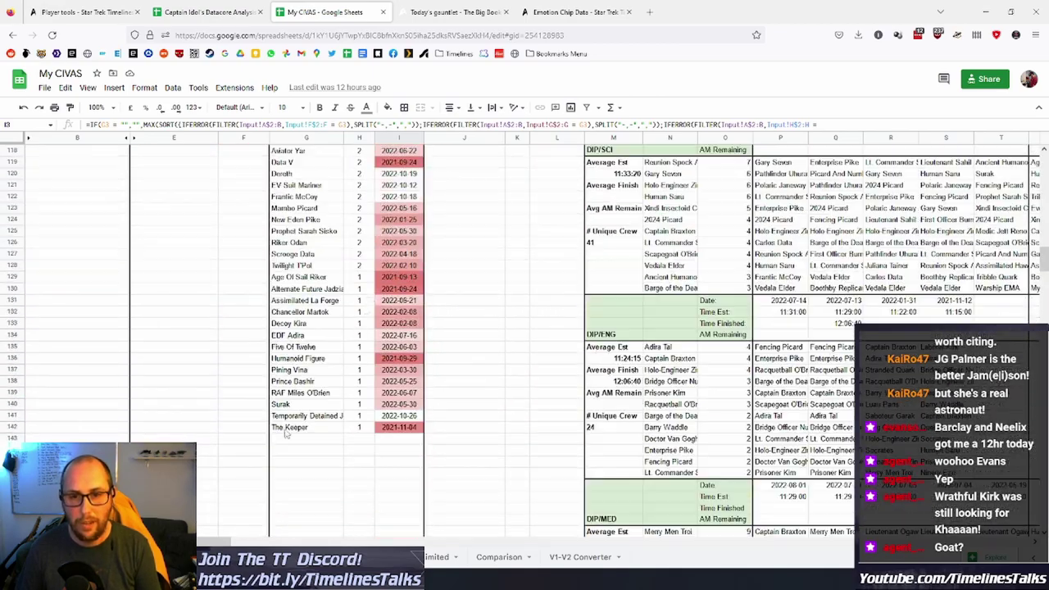
click(398, 427)
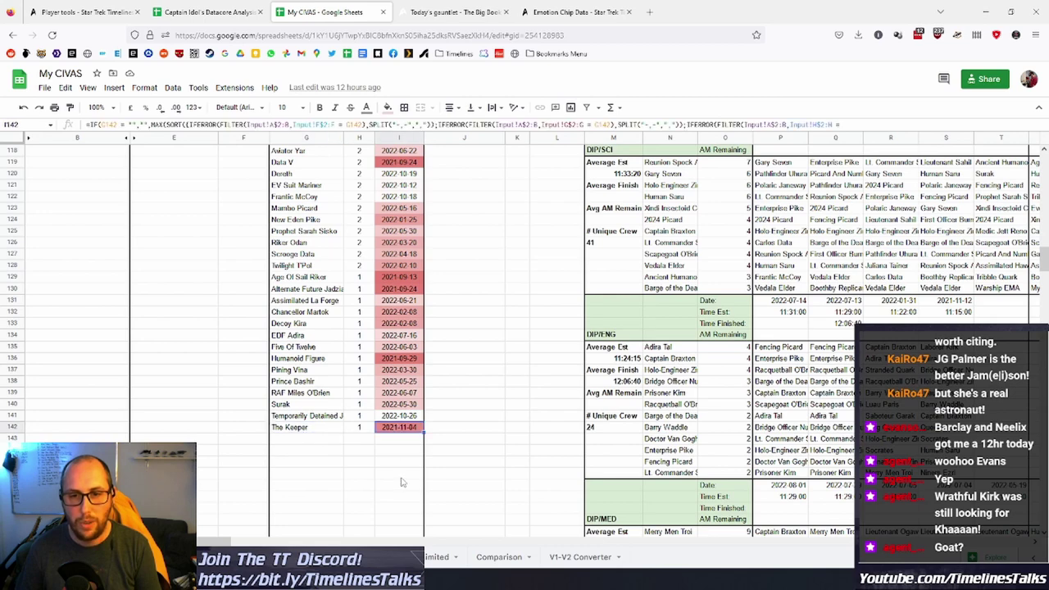
click(362, 428)
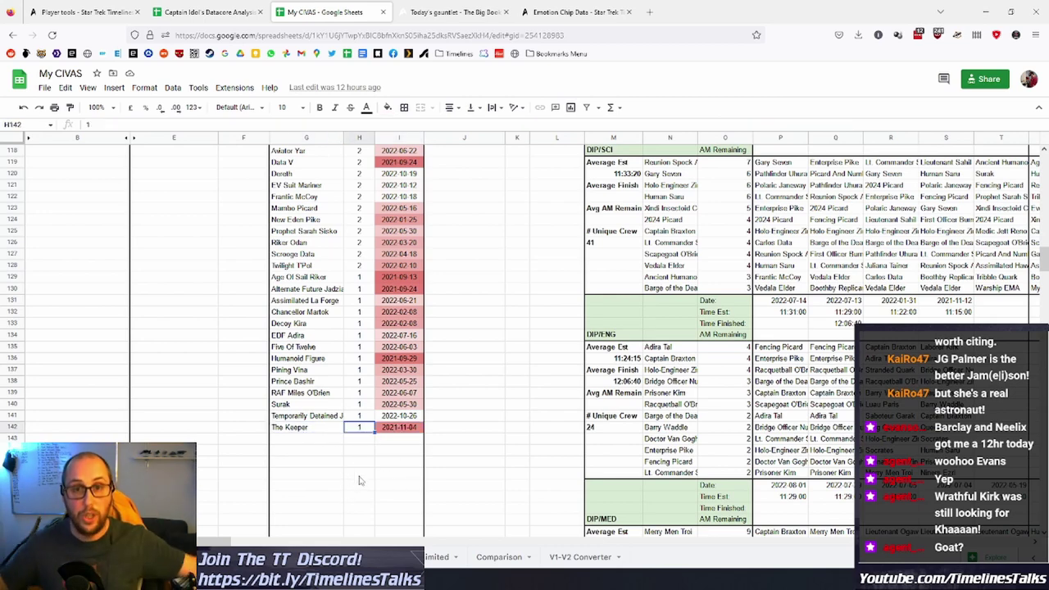
Return to the start of the summary and look at Fencing Picard in Count Of Top 12s and Captain Braxton's Last Used date there.
scroll(398, 398, up, 4)
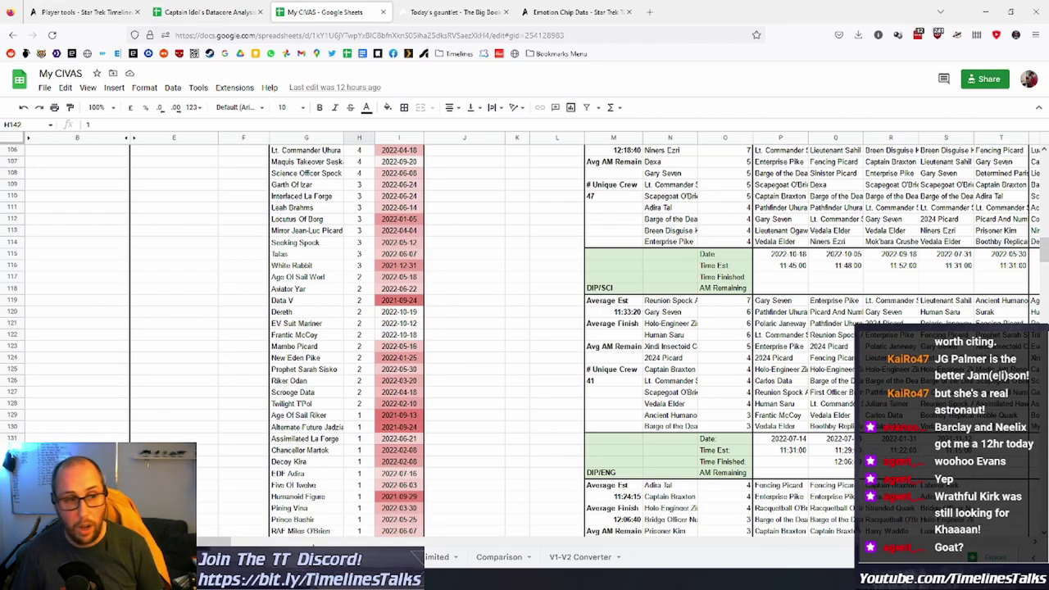
scroll(328, 492, up, 20)
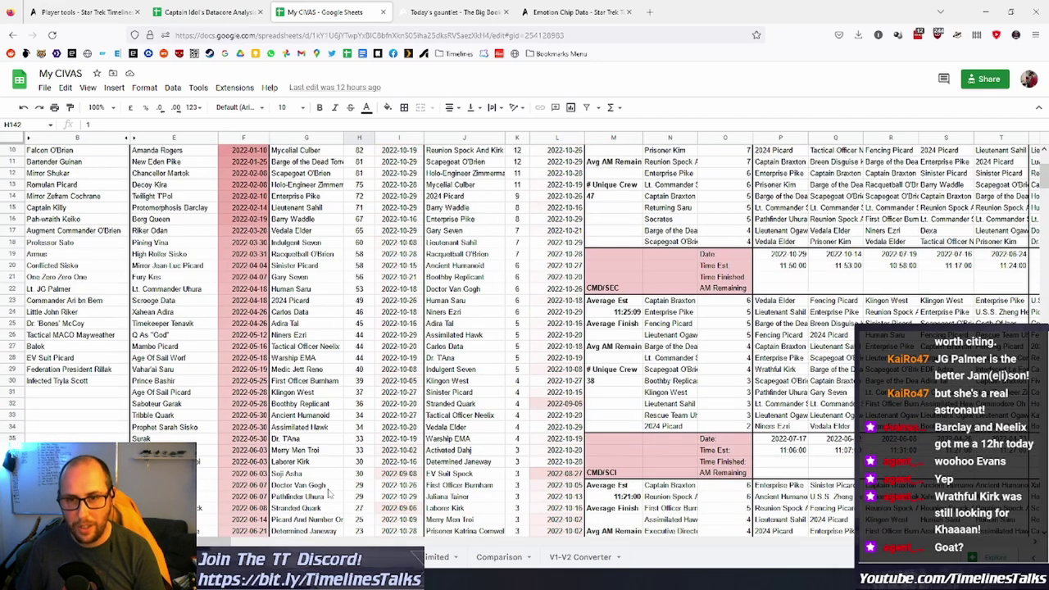
scroll(328, 492, up, 3)
click(478, 256)
click(478, 233)
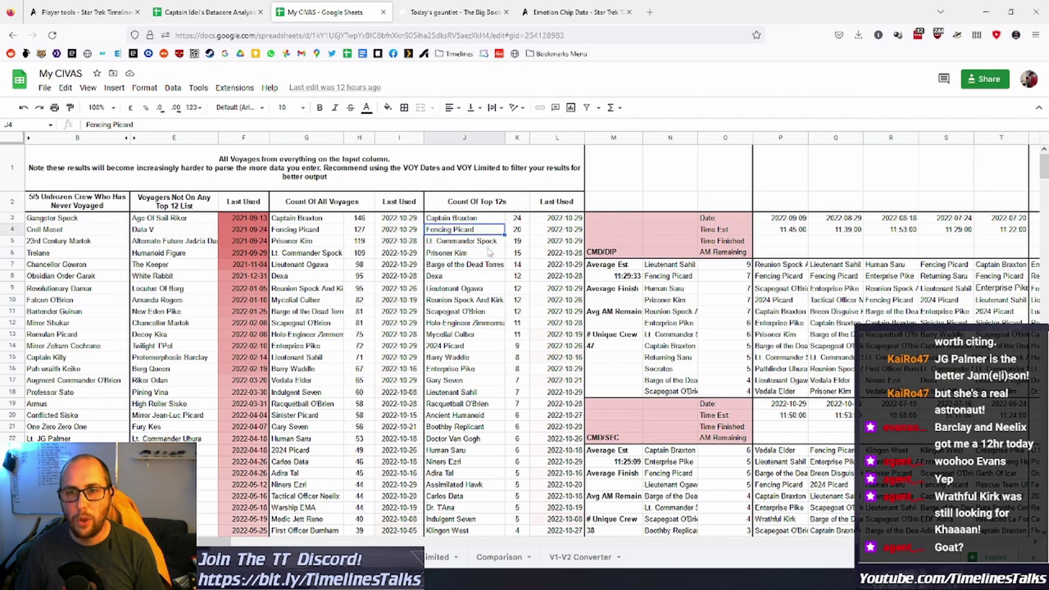
click(557, 218)
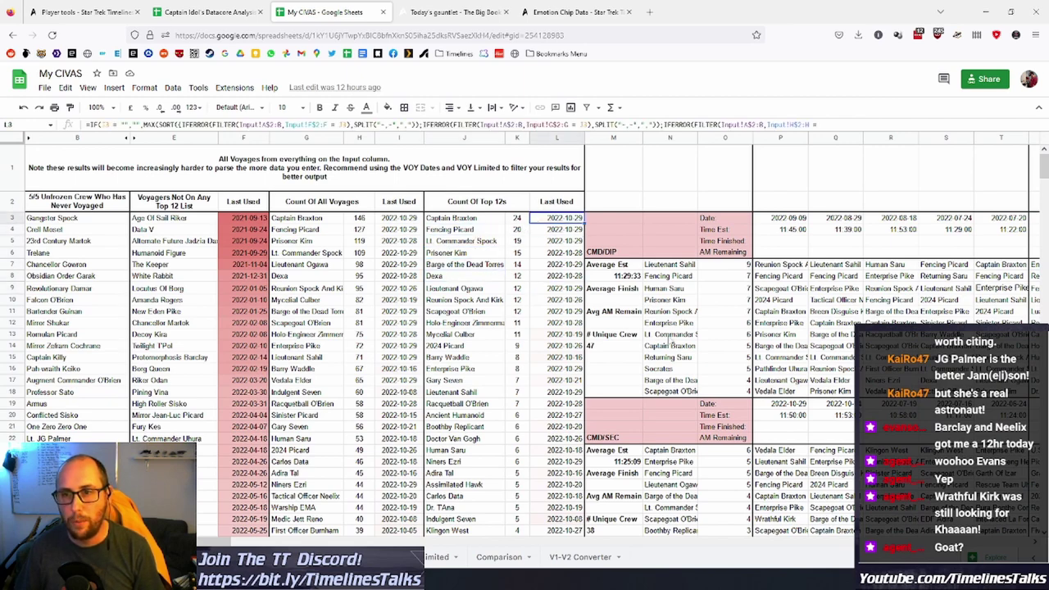
scroll(705, 373, down, 3)
scroll(658, 334, up, 3)
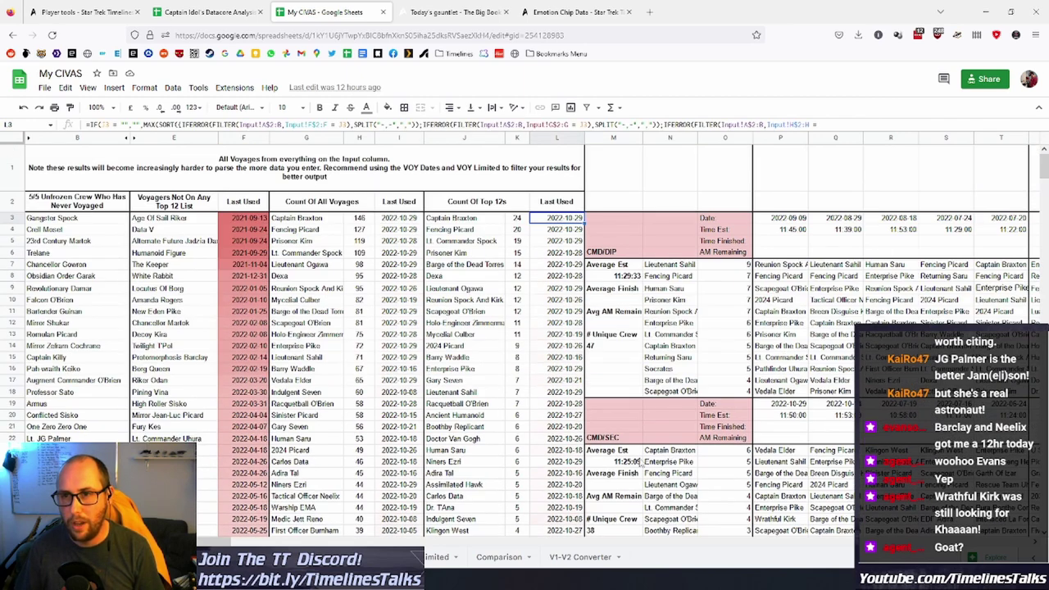
Examine the Count Of Top 12s values for Captain Braxton, Fencing Picard and Racquetball O'Brien.
click(449, 219)
scroll(492, 238, down, 5)
scroll(536, 256, up, 5)
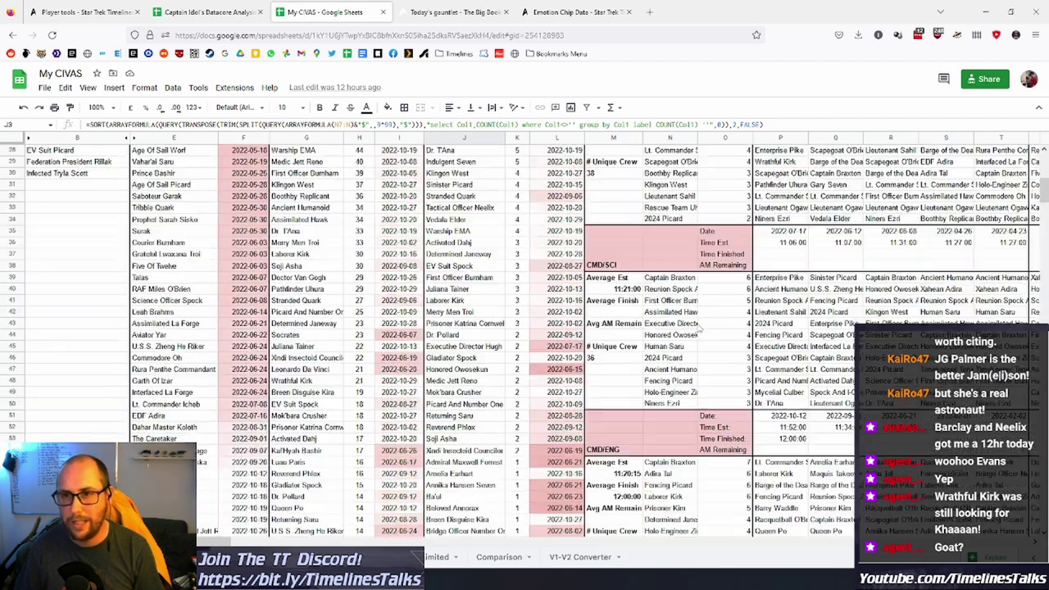
click(523, 220)
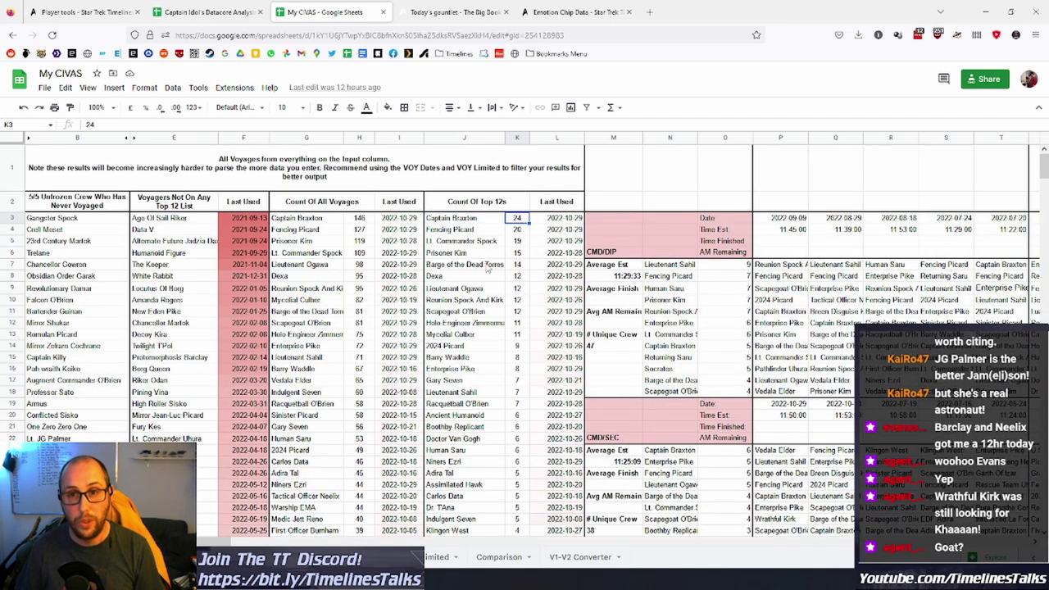
click(515, 231)
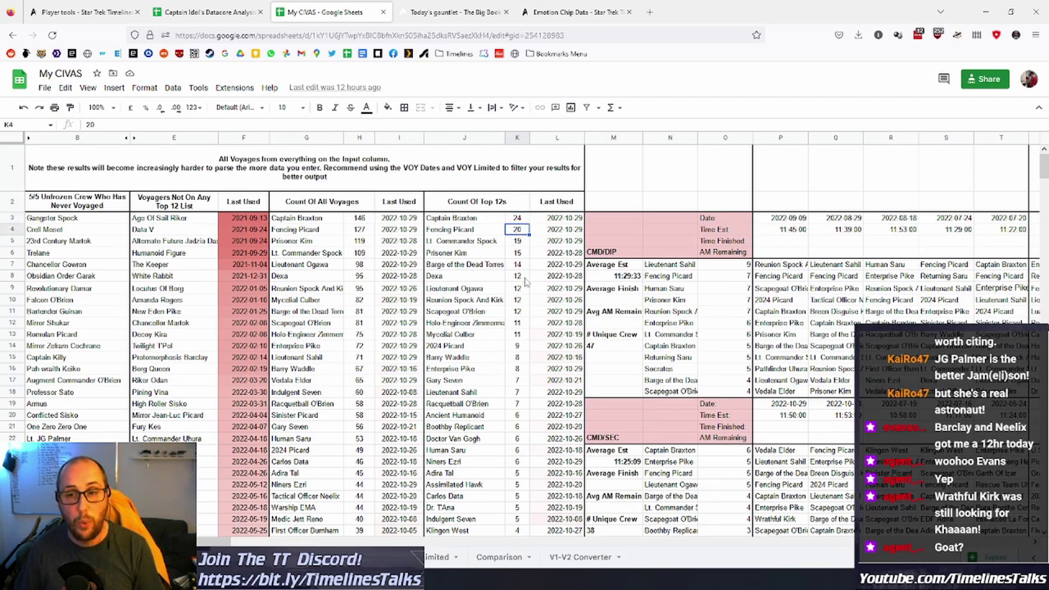
click(517, 404)
scroll(528, 414, down, 5)
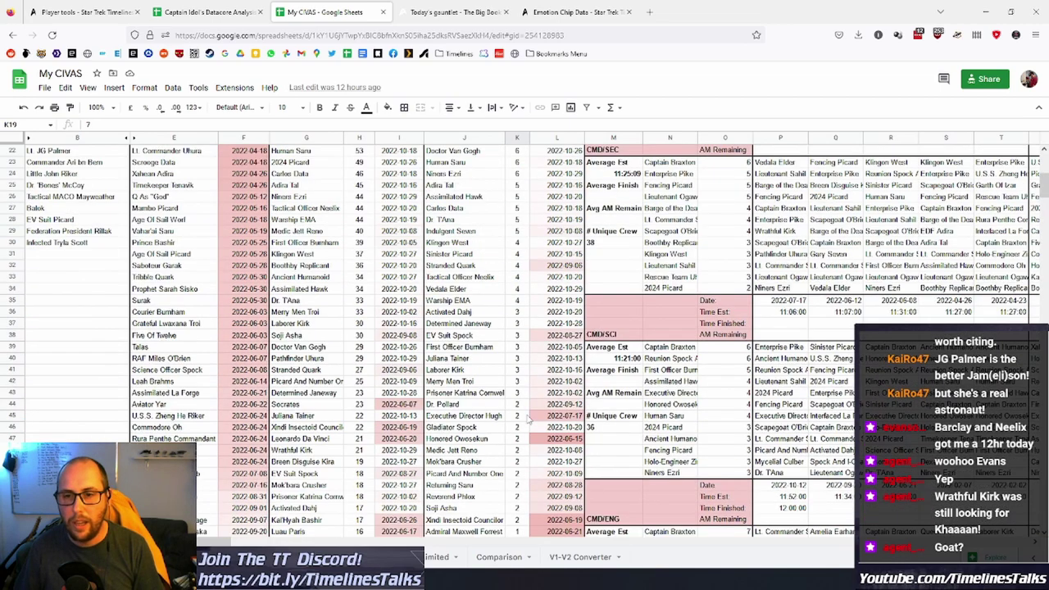
scroll(529, 417, up, 4)
scroll(519, 280, up, 2)
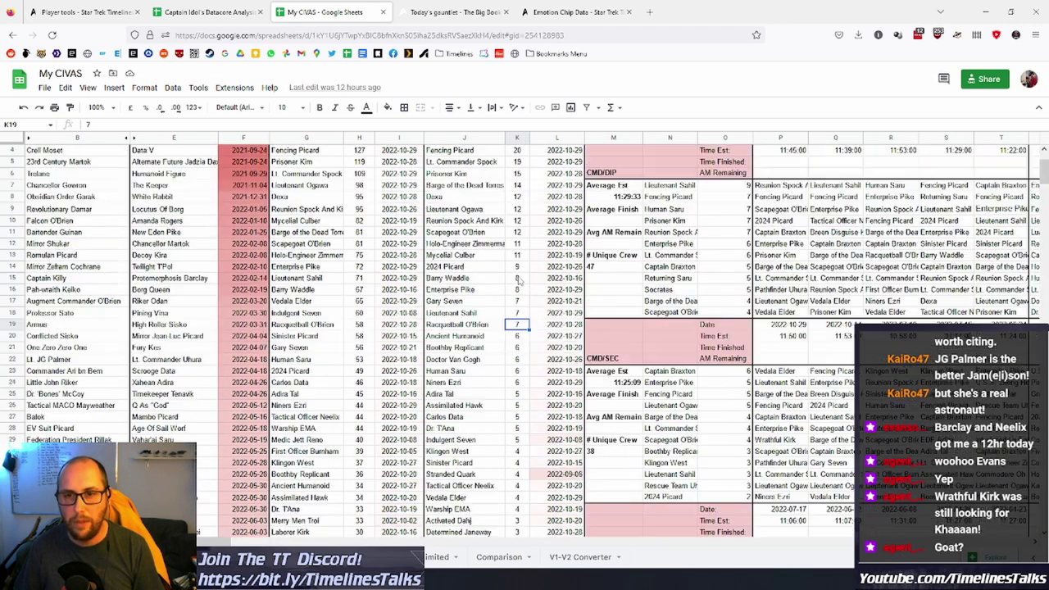
Check Doctor Van Gogh's entry and count in the Count Of Top 12s list.
click(492, 330)
click(486, 363)
click(517, 363)
click(490, 366)
click(518, 365)
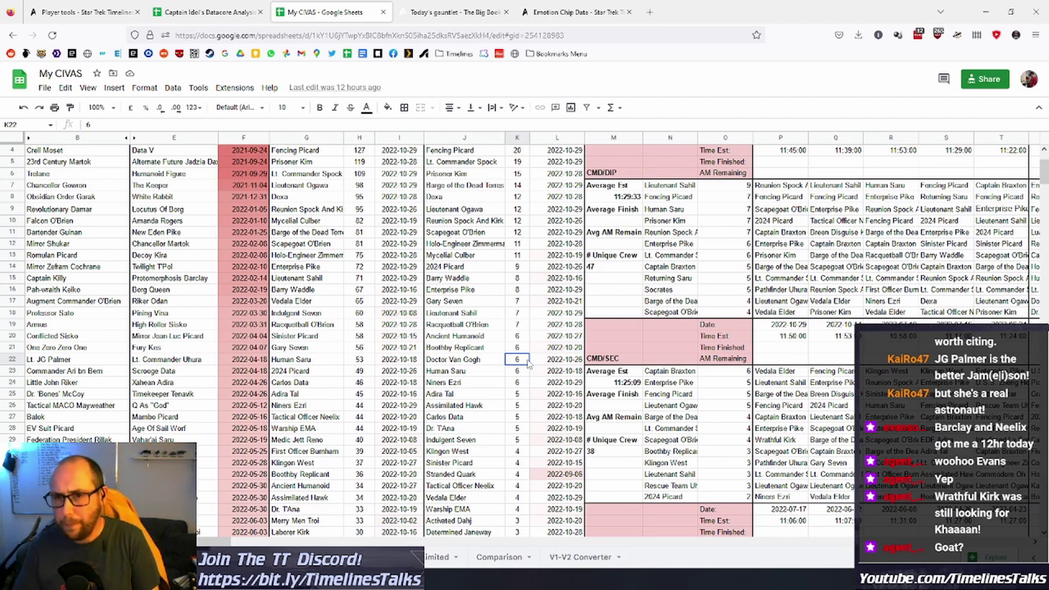
Check Stranded Quark's count and Last Used date in the Count Of Top 12s list, selecting the whole entry.
click(520, 475)
click(557, 478)
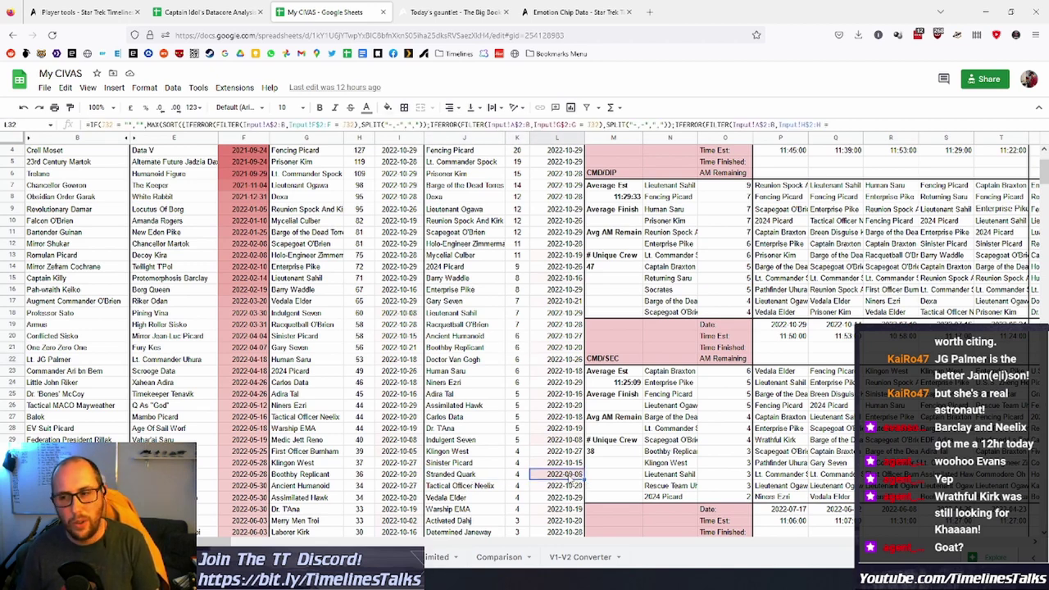
drag(484, 475, 562, 485)
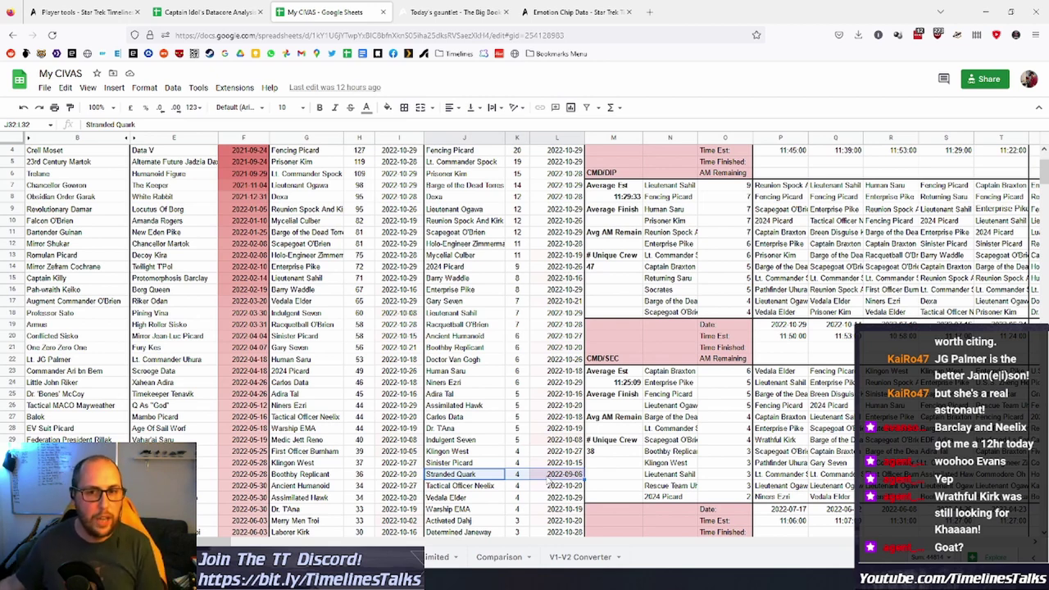
click(490, 477)
click(548, 483)
Find Honey Bare Jadzia near the single-use crew in Count Of Top 12s, check her Last Used date, and return to the list's start.
scroll(507, 443, down, 10)
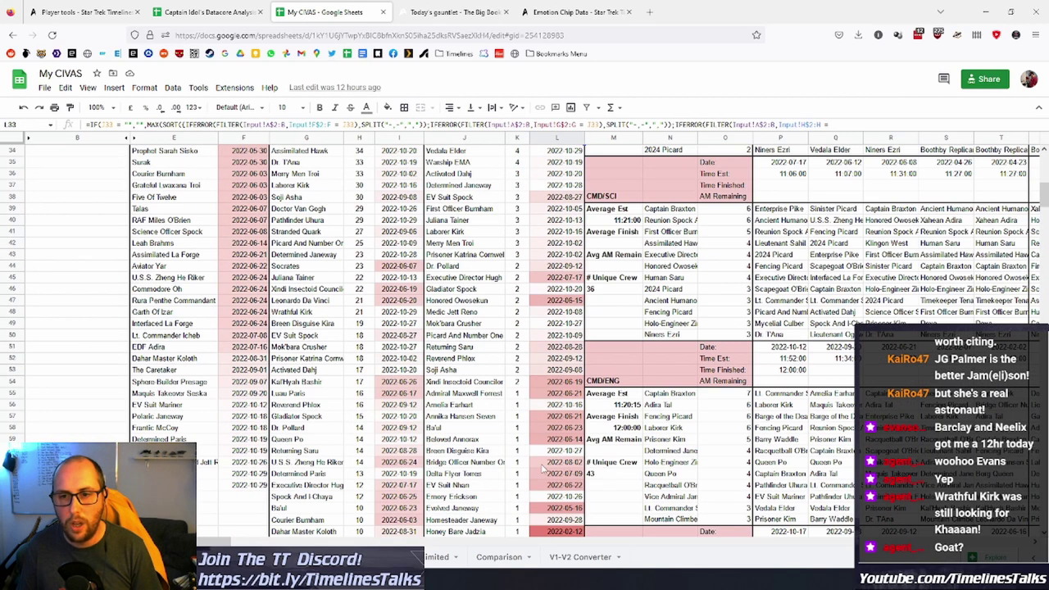
click(473, 403)
click(545, 397)
click(518, 394)
click(564, 395)
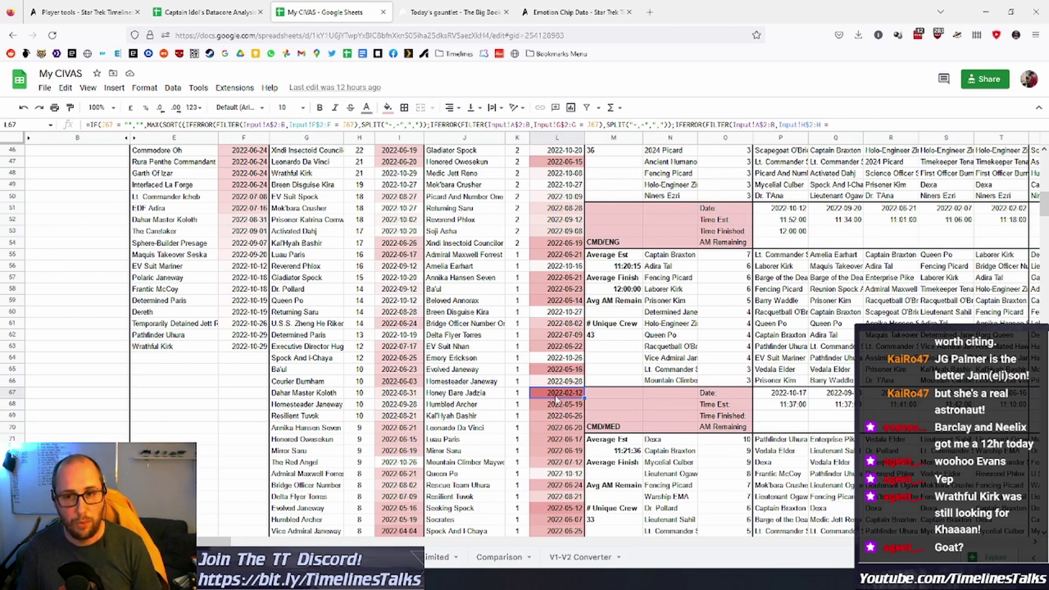
scroll(553, 400, down, 3)
scroll(517, 448, up, 15)
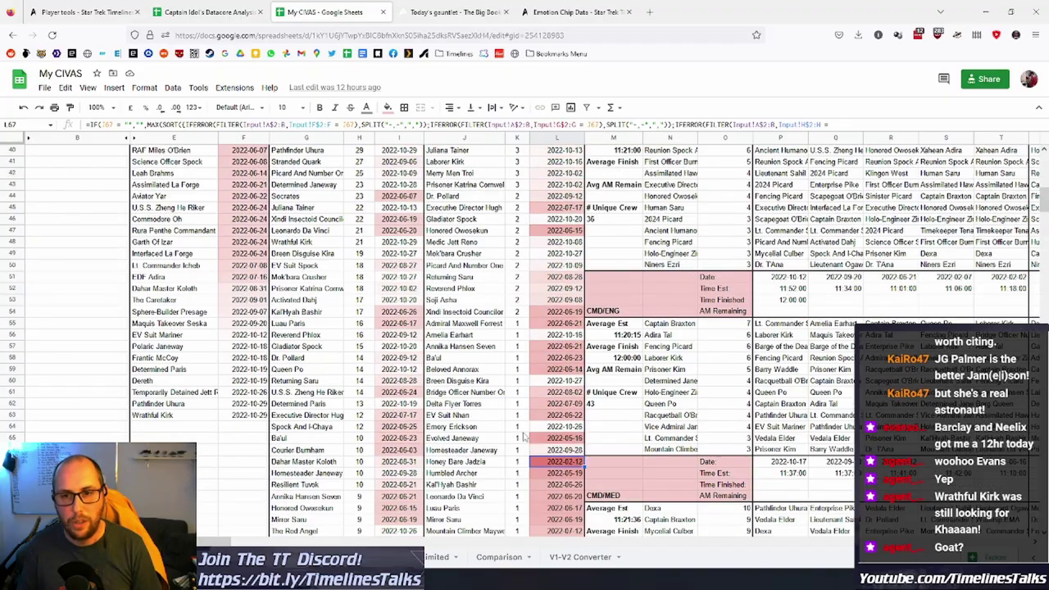
scroll(517, 440, down, 9)
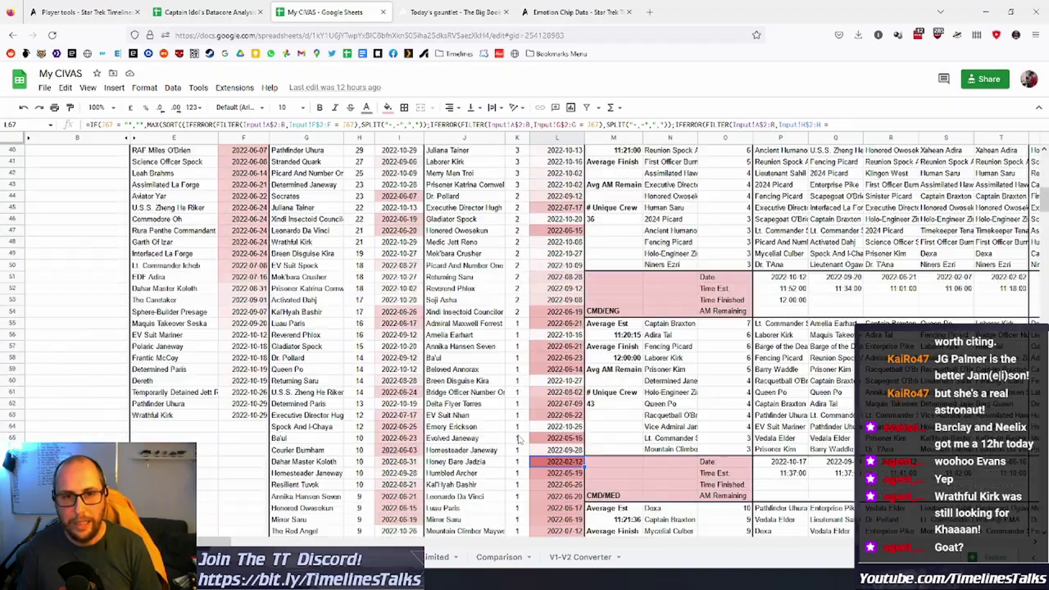
scroll(513, 402, up, 3)
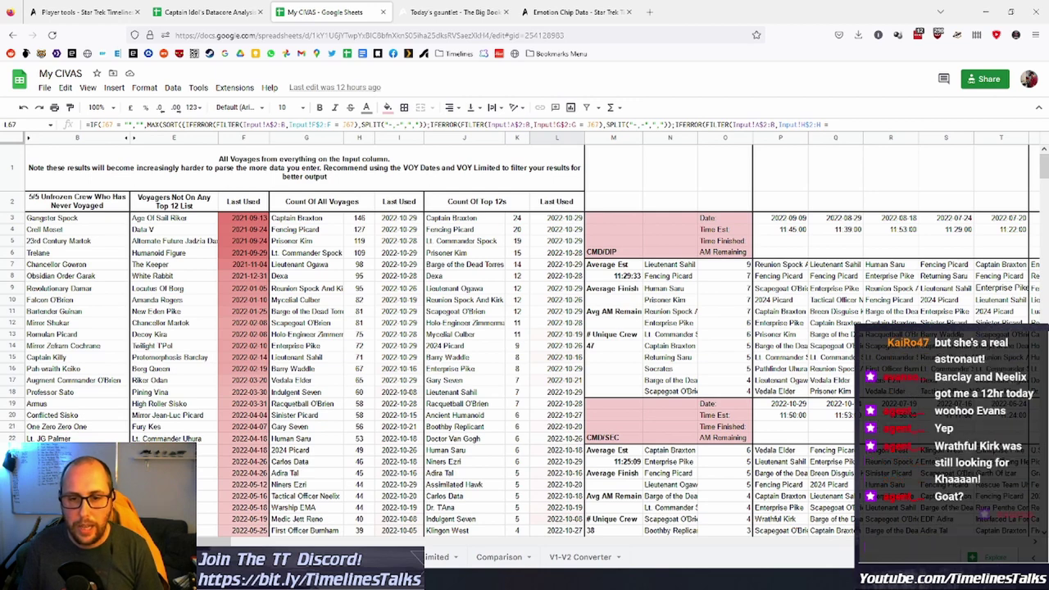
Go to the date select view sheet and set its Date From filter to 2022-01-01.
key(ctrl+shift+Page_Down)
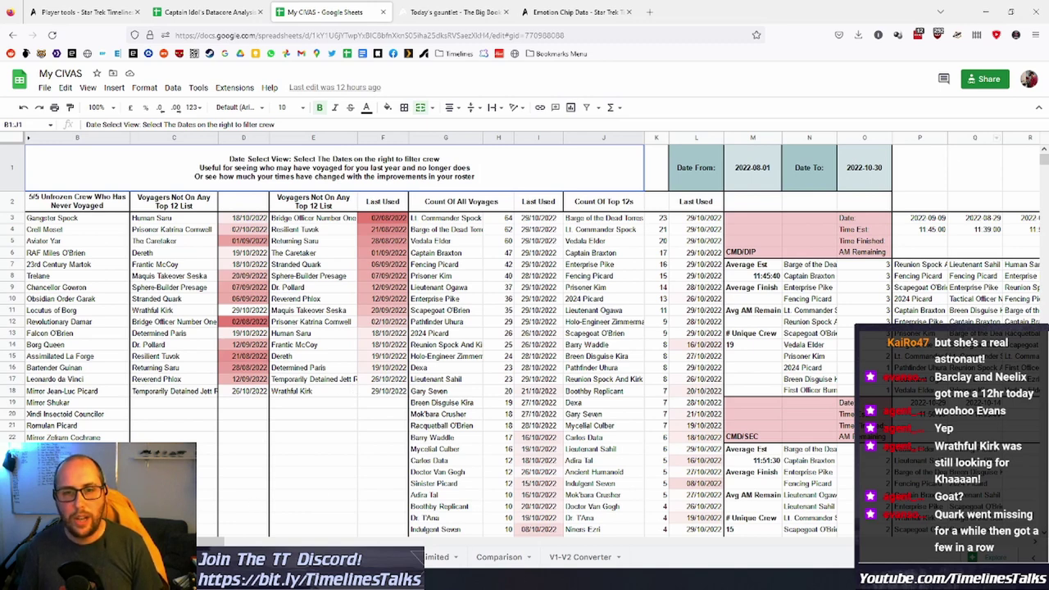
click(733, 168)
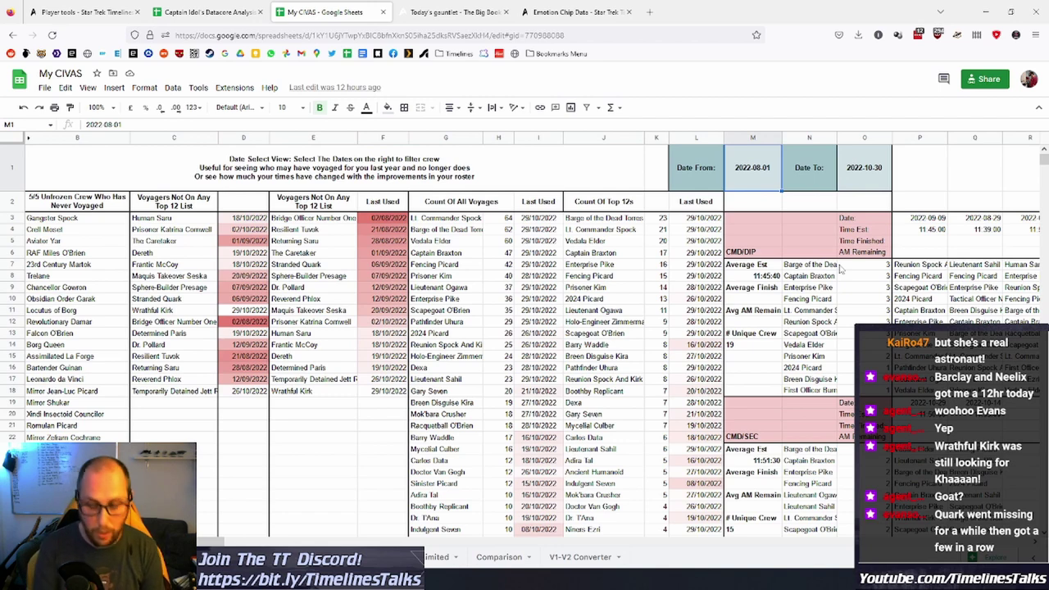
key(Return)
key(BackSpace)
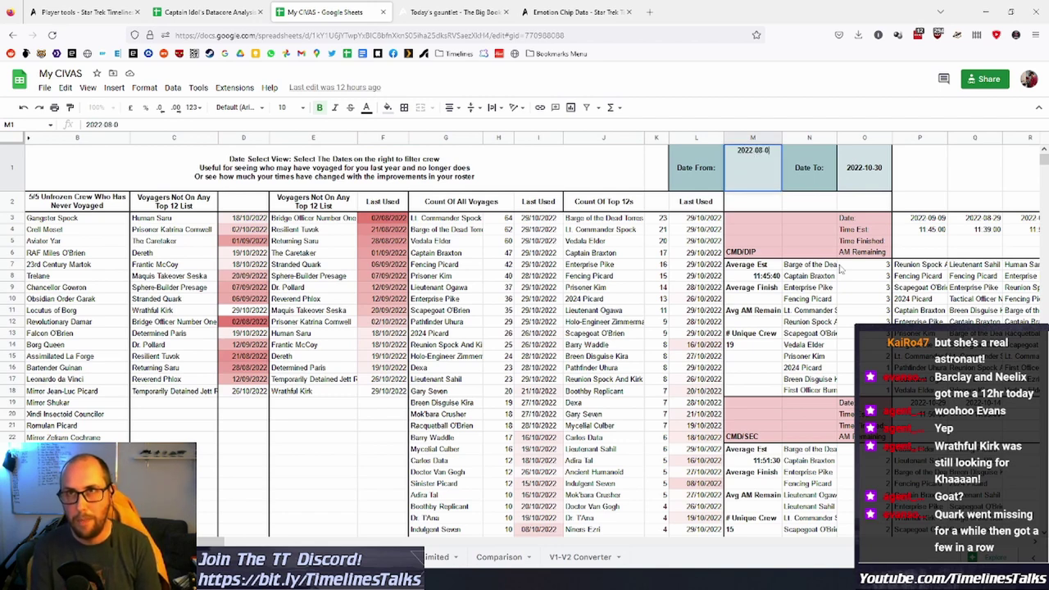
key(BackSpace)
key(BackSpace)
key(BackSpace)
text(1-01)
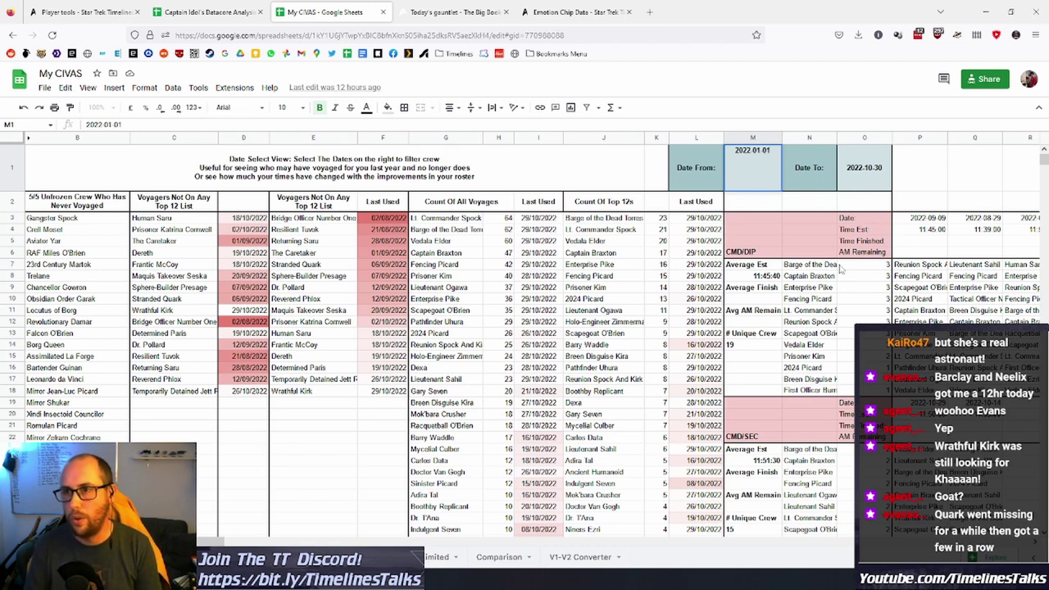
key(Return)
Look over the crew lists filtered by the new date range, along with the Date From and Date To cells.
click(885, 187)
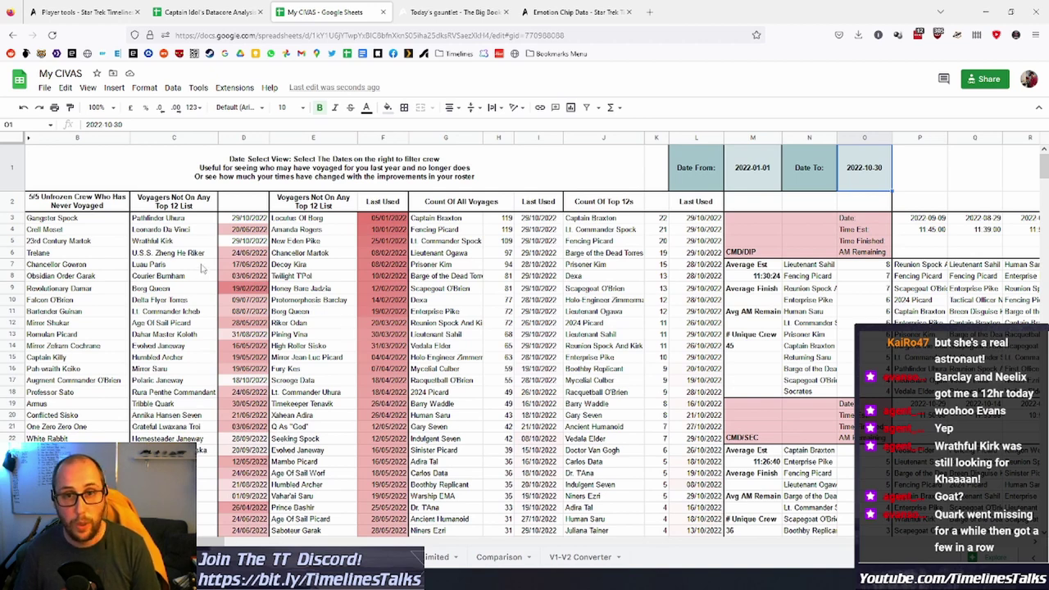
scroll(515, 418, down, 5)
click(515, 418)
scroll(517, 412, up, 5)
click(769, 173)
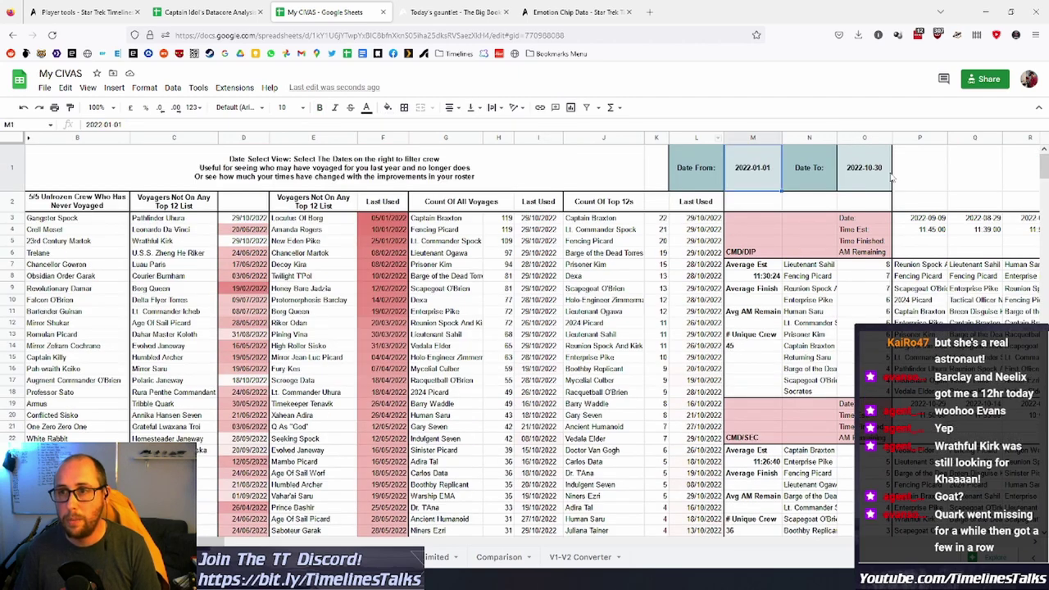
click(882, 176)
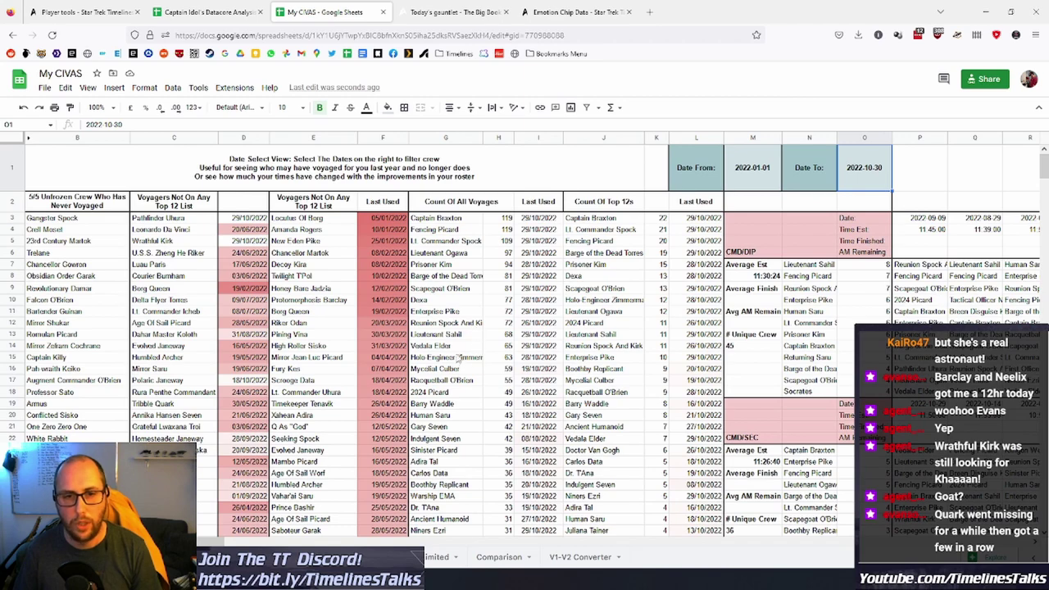
scroll(175, 301, down, 2)
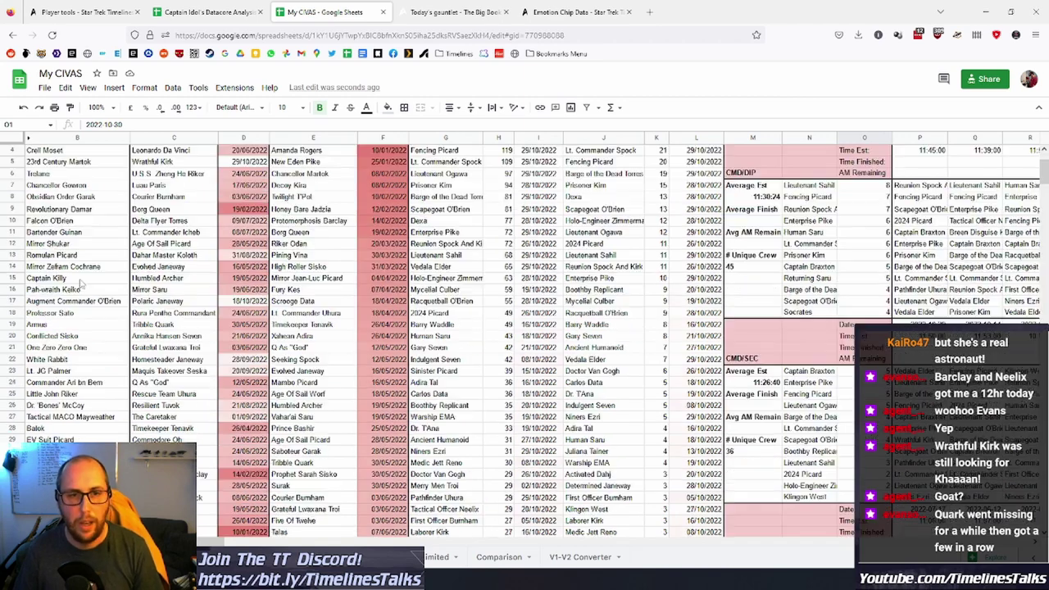
scroll(179, 381, up, 3)
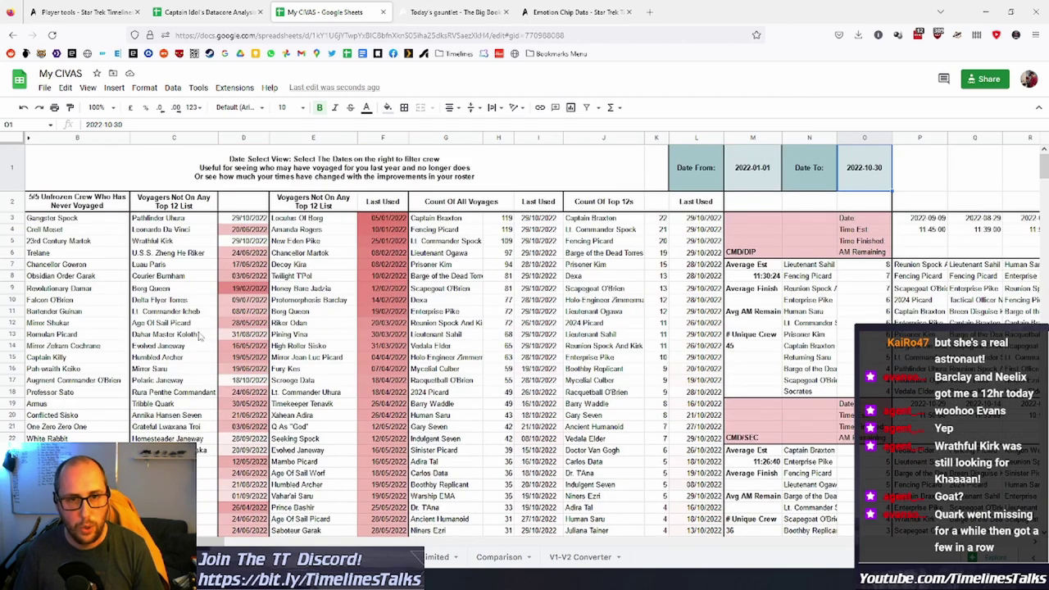
Check the last-used dates of Pathfinder Uhura and Wrathful Kirk in the list of voyagers not on any top 12 list.
click(183, 220)
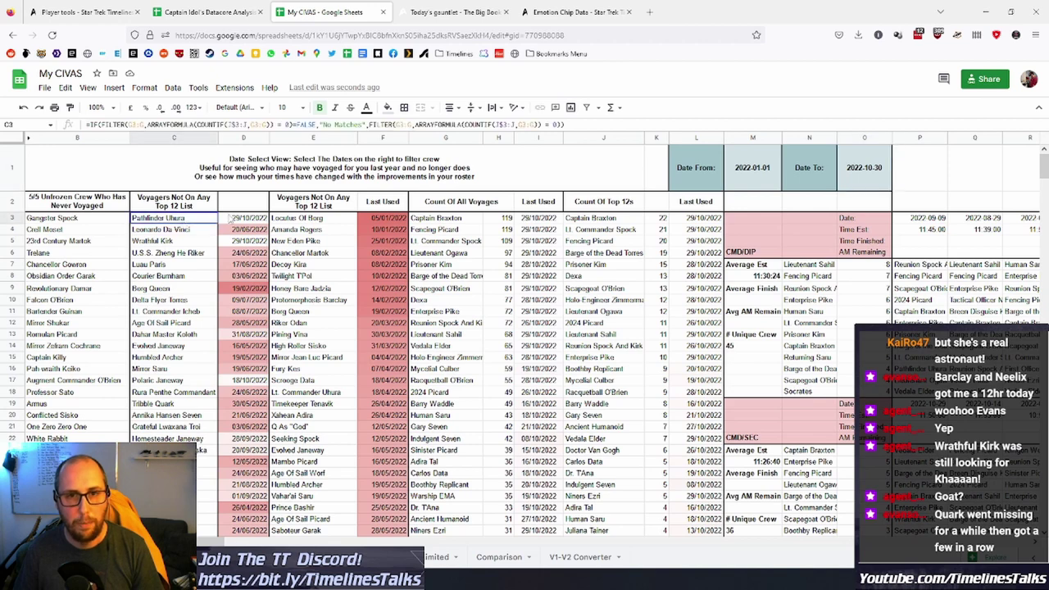
click(237, 220)
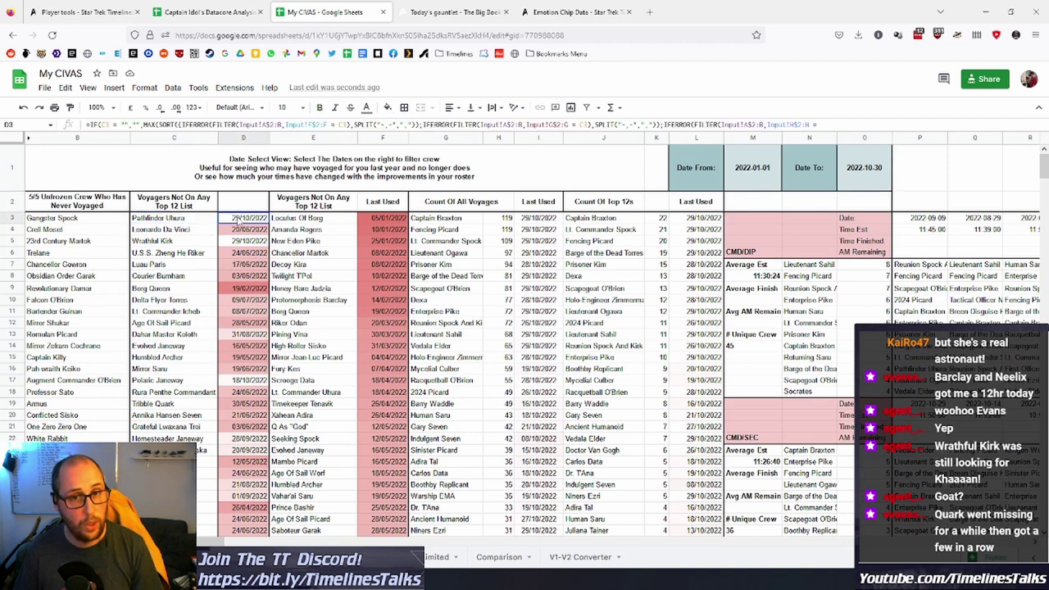
click(193, 221)
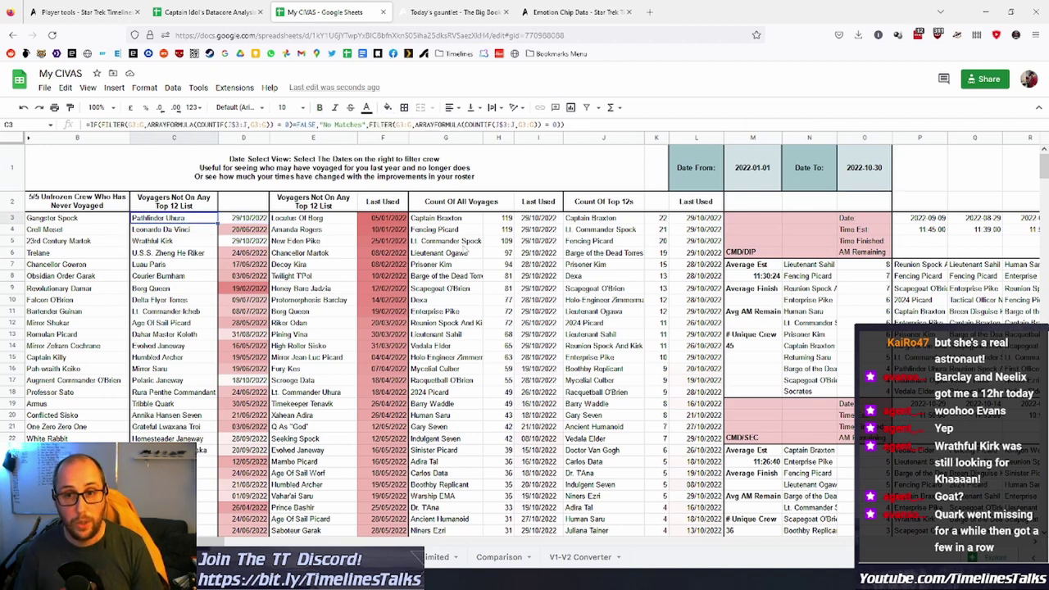
scroll(607, 343, down, 3)
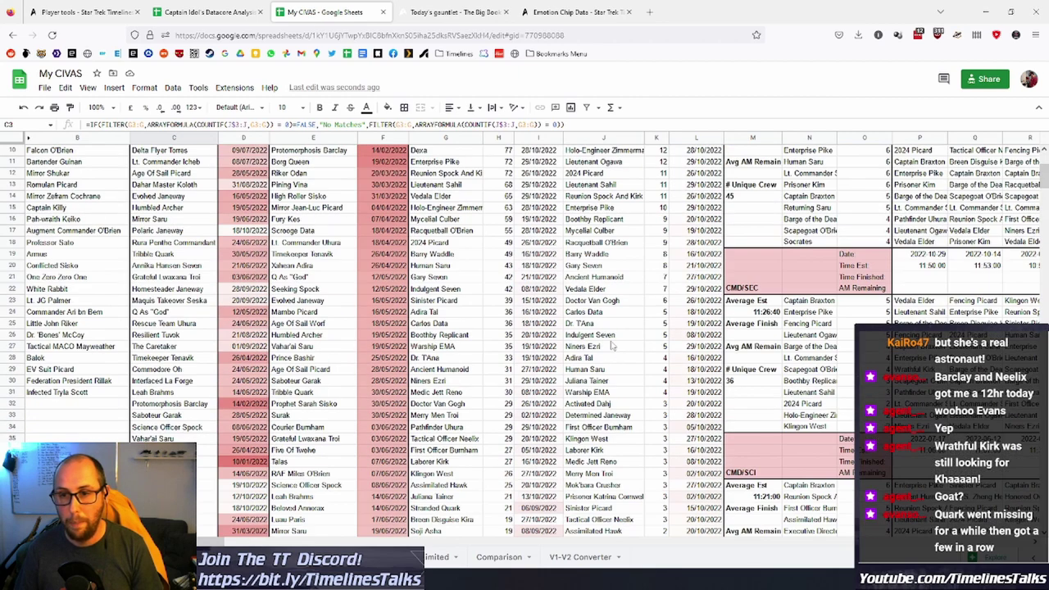
scroll(612, 343, up, 3)
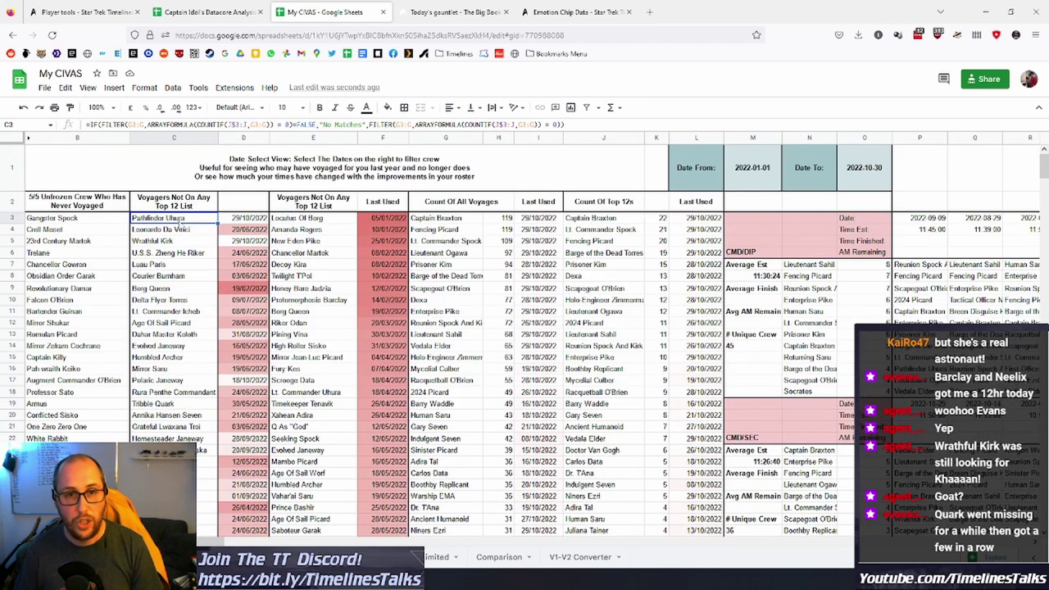
click(239, 218)
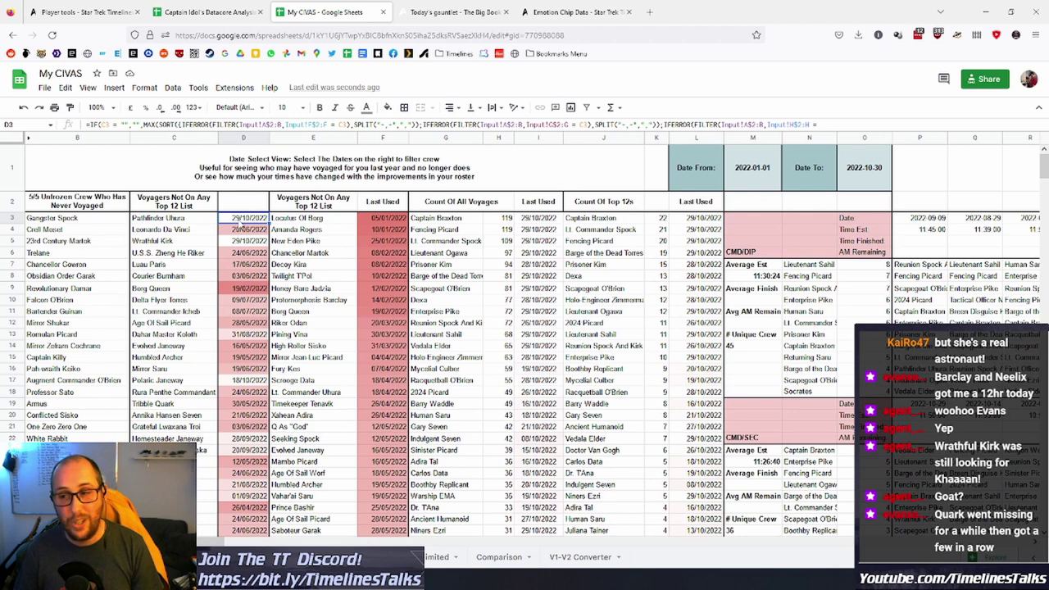
click(178, 243)
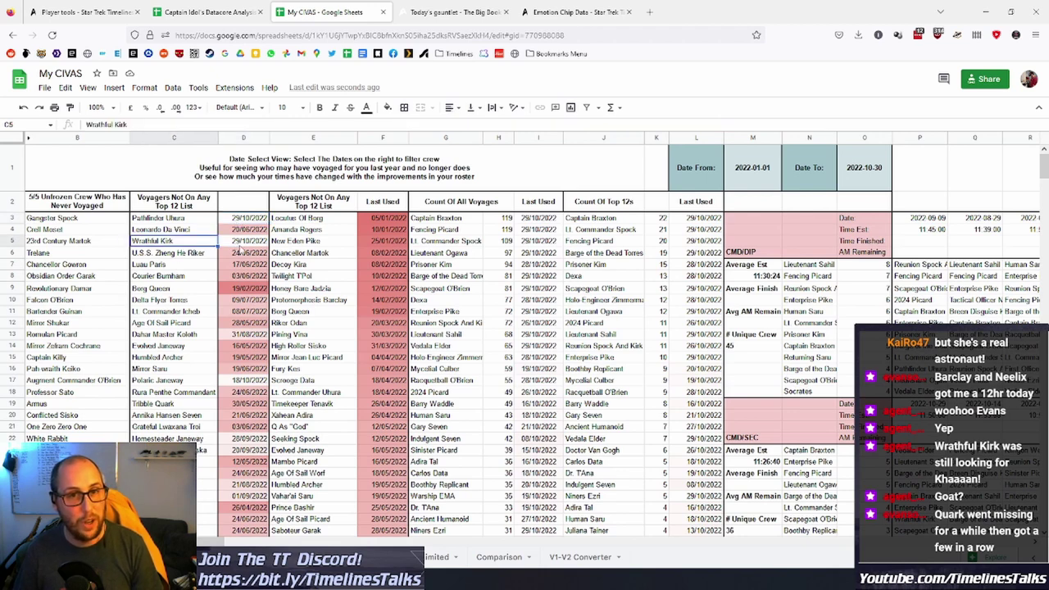
click(240, 242)
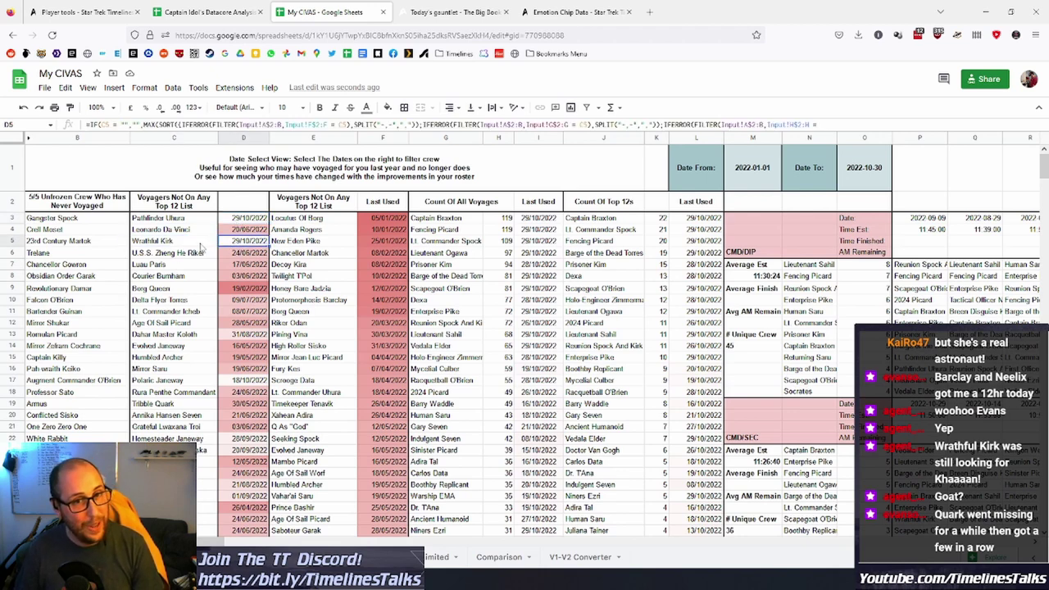
Check the last-used dates of Luau Paris and Leonardo Da Vinci in the list of voyagers not on any top 12 list.
click(244, 264)
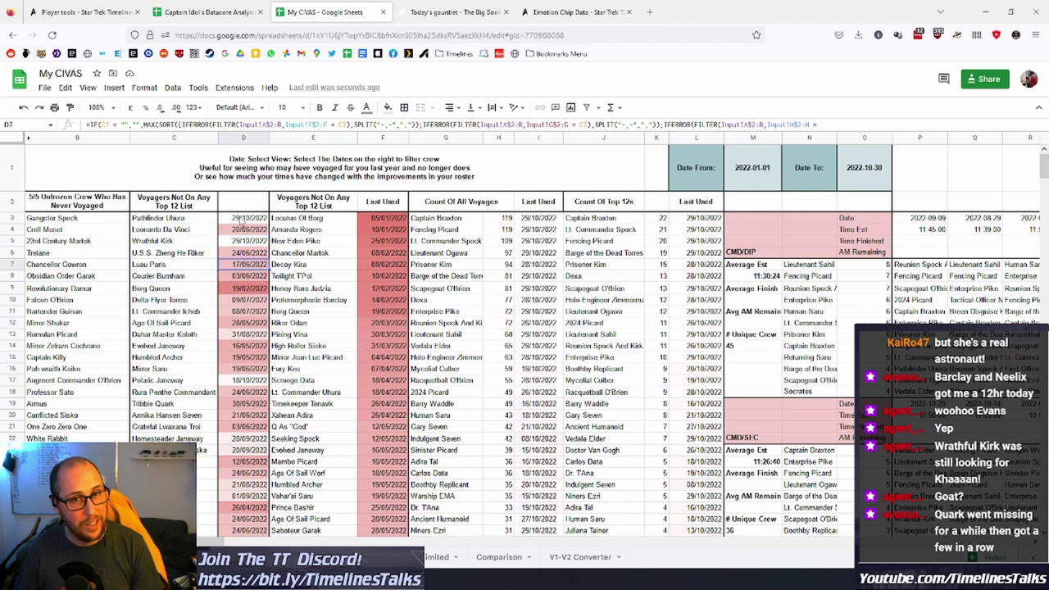
click(182, 232)
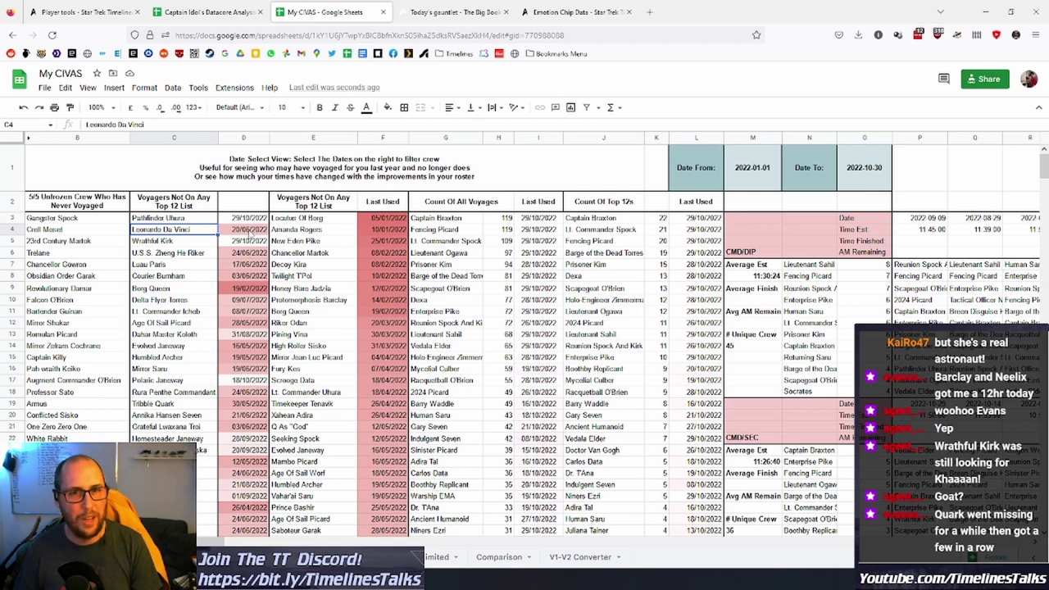
drag(190, 234, 246, 240)
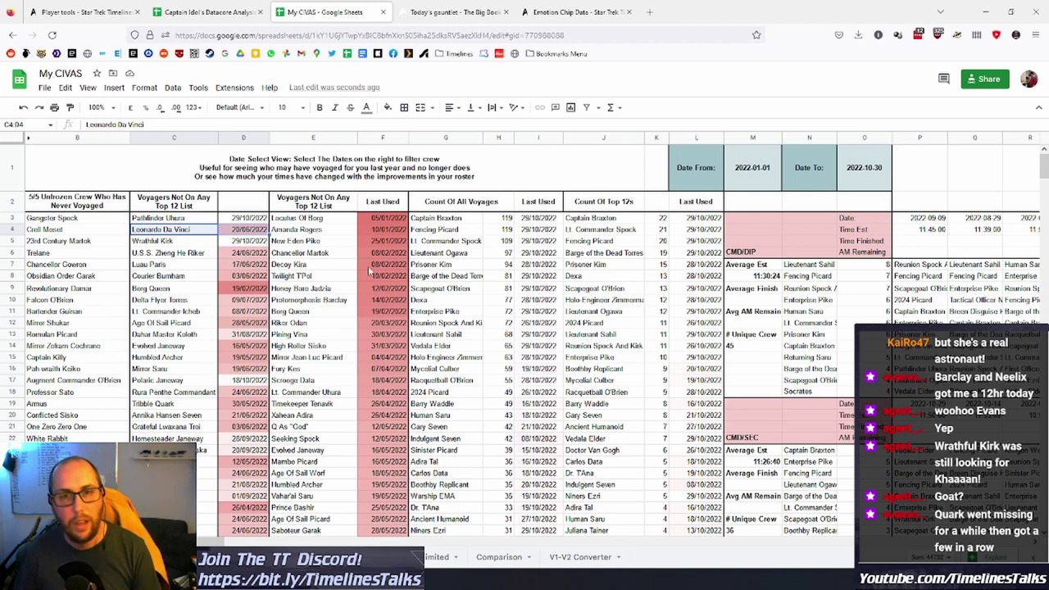
Set the Date From filter to 2022-10-01.
click(745, 185)
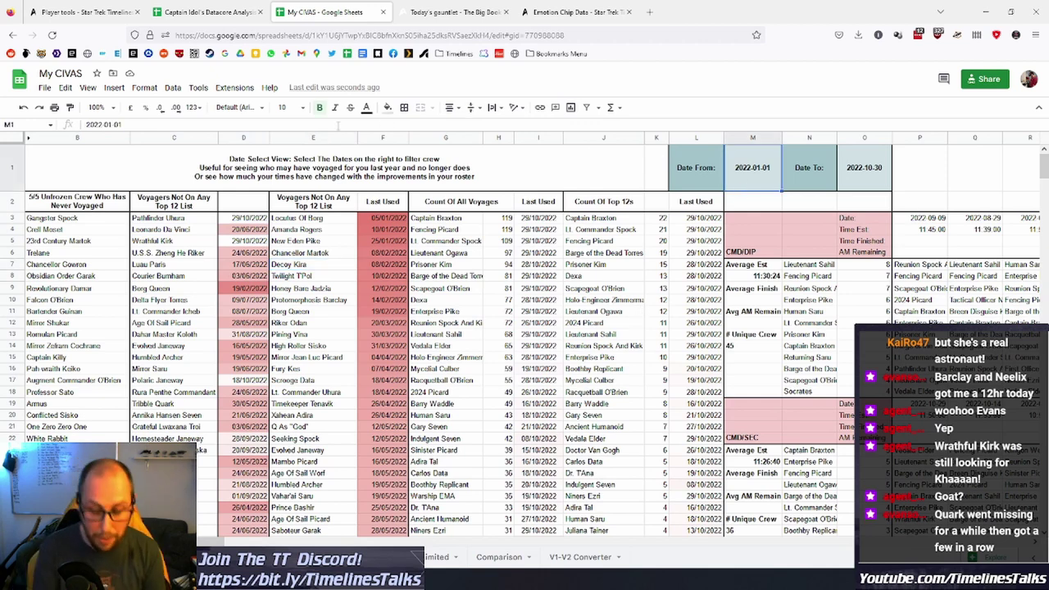
text(2022-10-01)
key(Return)
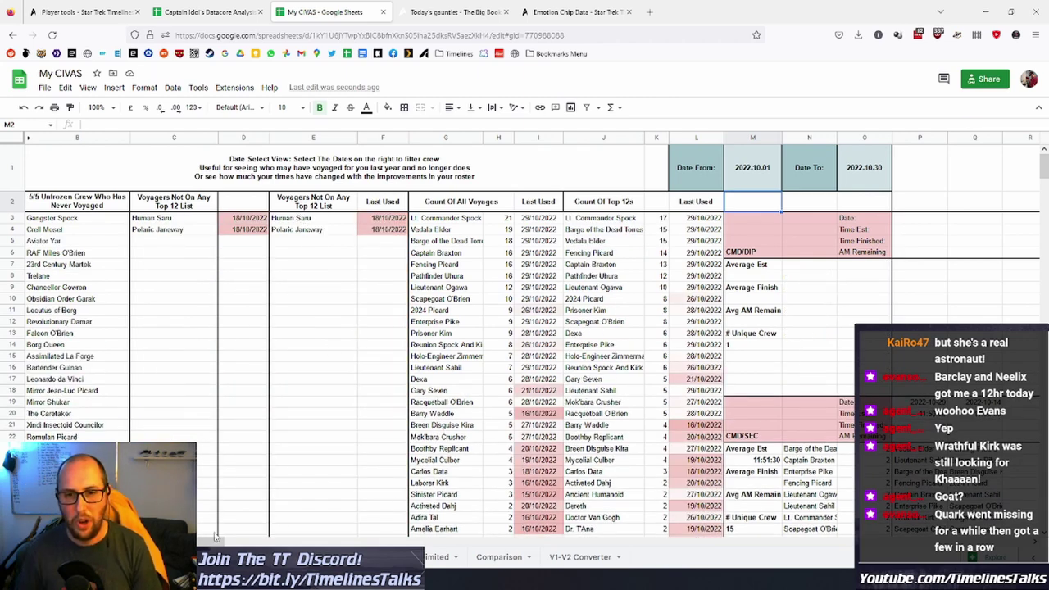
Examine the crew counts, last-used dates and skill-pair voyage blocks for the October date range.
scroll(419, 400, right, 5)
scroll(418, 400, down, 10)
scroll(415, 399, up, 10)
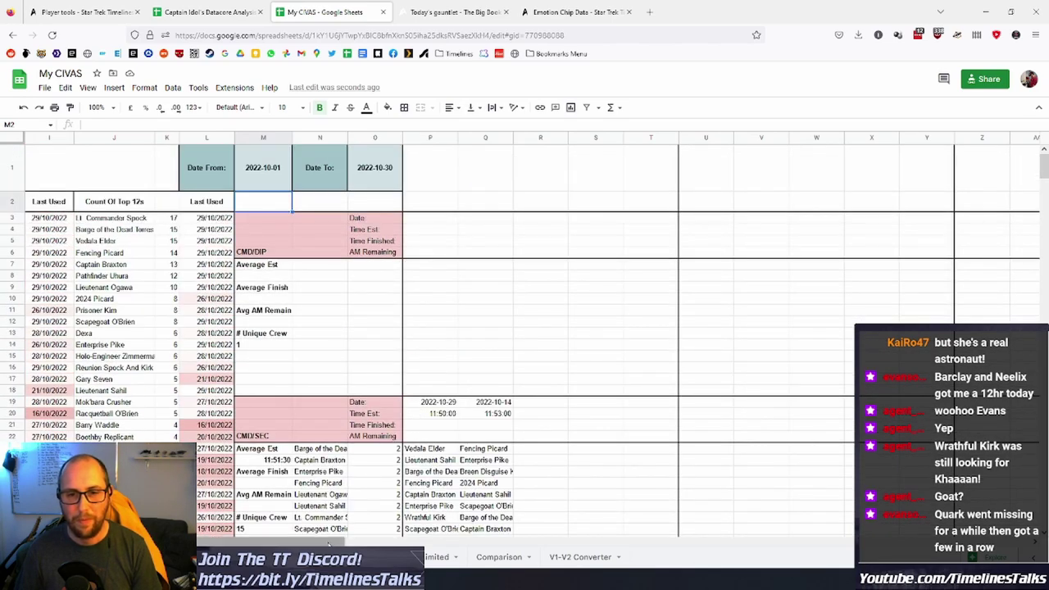
scroll(332, 531, left, 5)
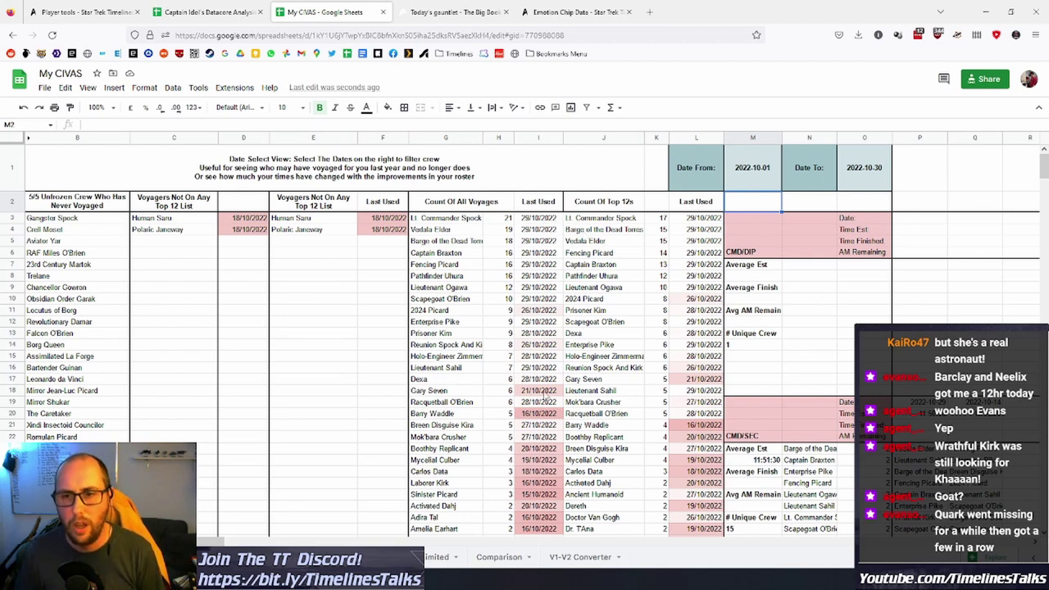
scroll(546, 396, down, 5)
scroll(515, 403, up, 5)
scroll(500, 420, down, 9)
scroll(500, 420, up, 9)
Set the Date From filter to 2022-04-01.
click(750, 186)
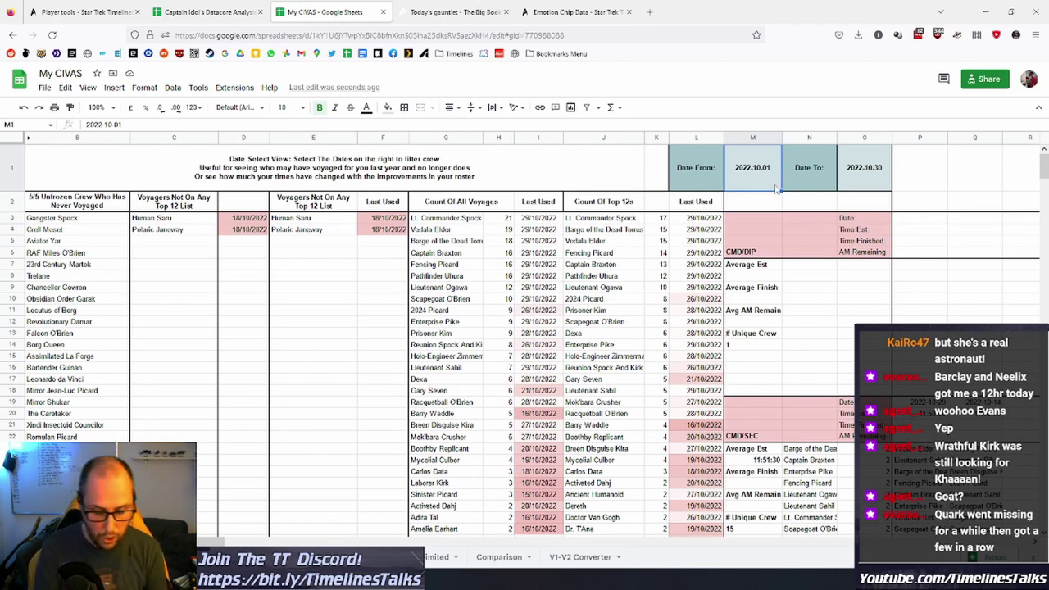
text(202)
text(2.06.01)
key(BackSpace)
key(BackSpace)
key(BackSpace)
key(BackSpace)
text(4)
text(.01)
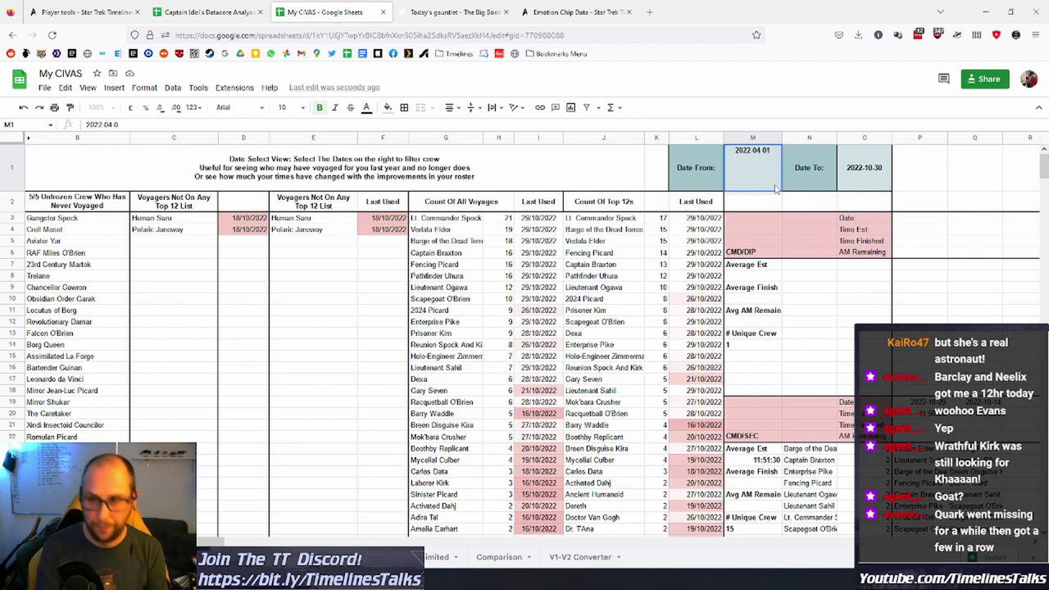
key(Return)
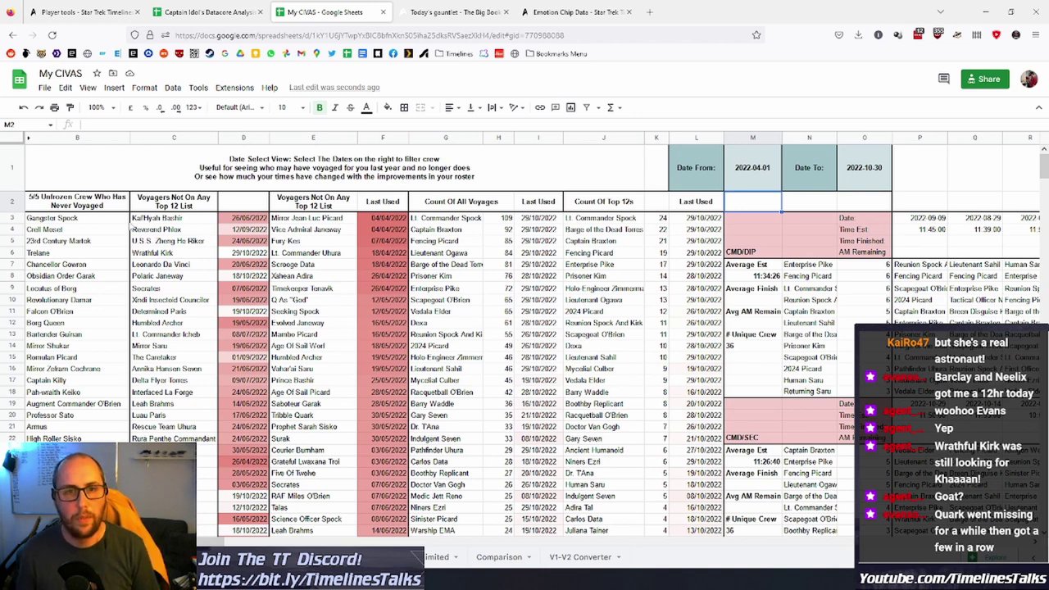
Check the last-used dates of Ka'Hyah Bashir, Reverend Phlox and U.S.S. Zheng He Riker among voyagers not on any top 12 list.
click(156, 221)
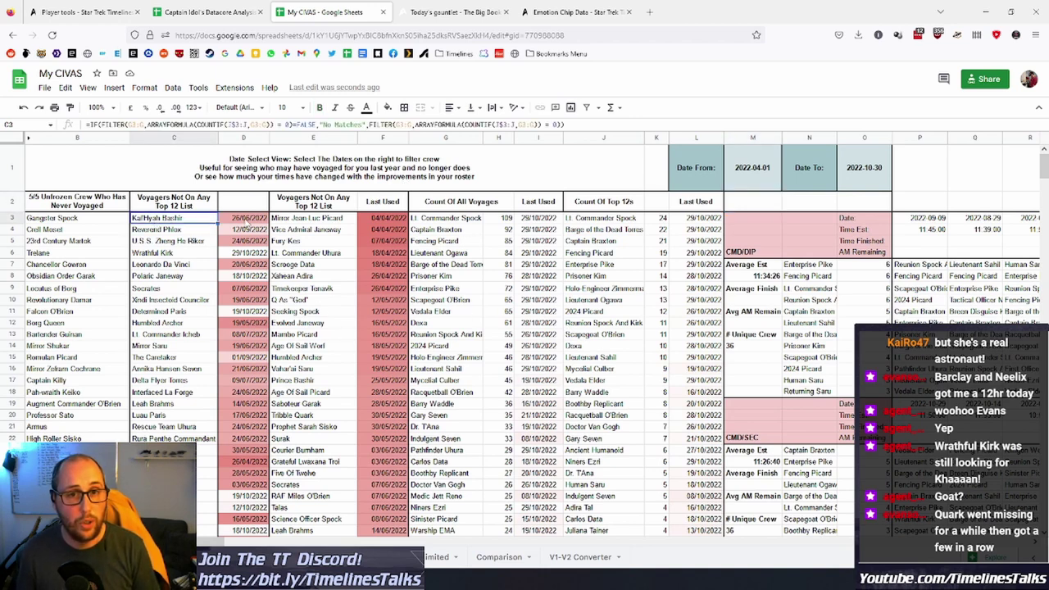
click(246, 224)
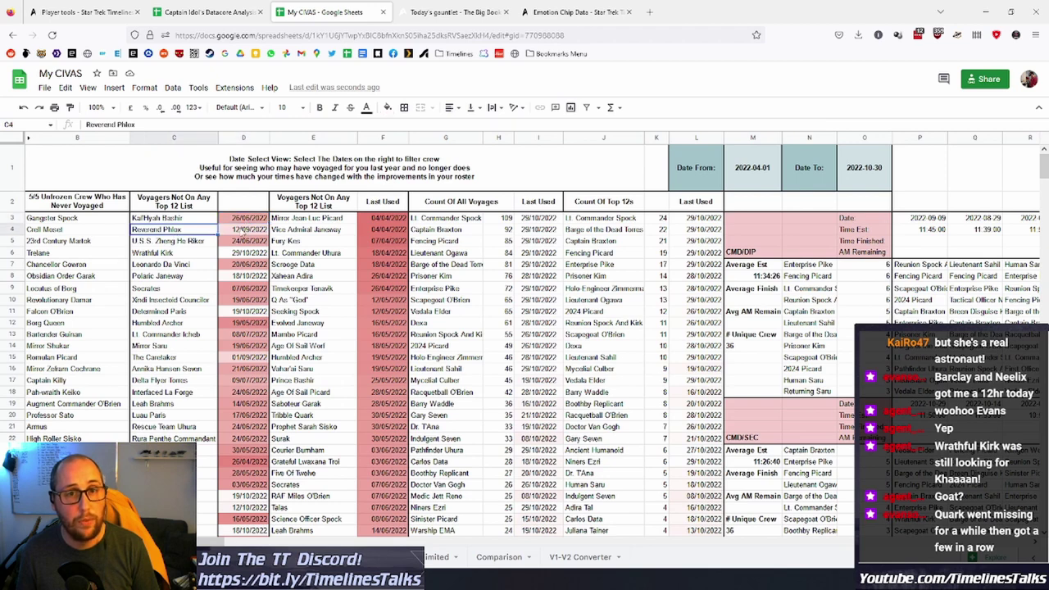
click(245, 233)
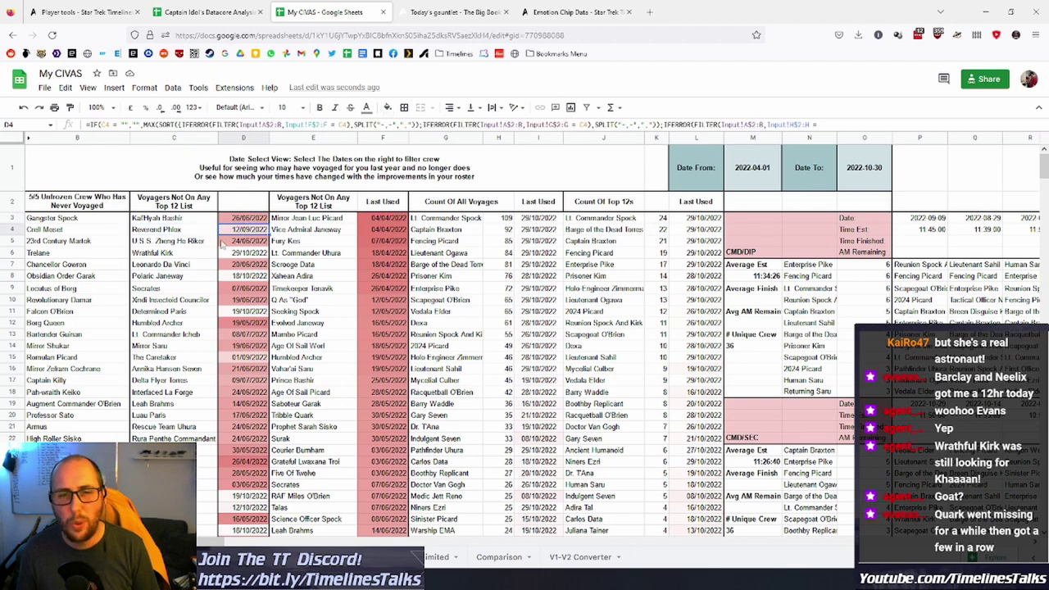
click(236, 241)
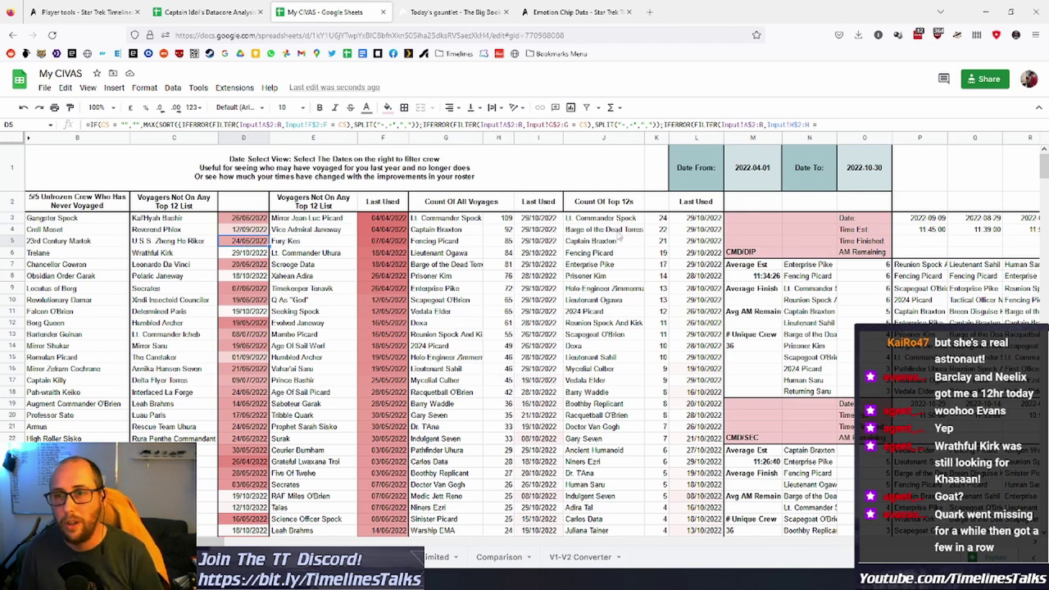
Compare Lt. Commander Spock's top-12 and all-voyages entries, and check Indulgent Seven's last-used date.
click(614, 220)
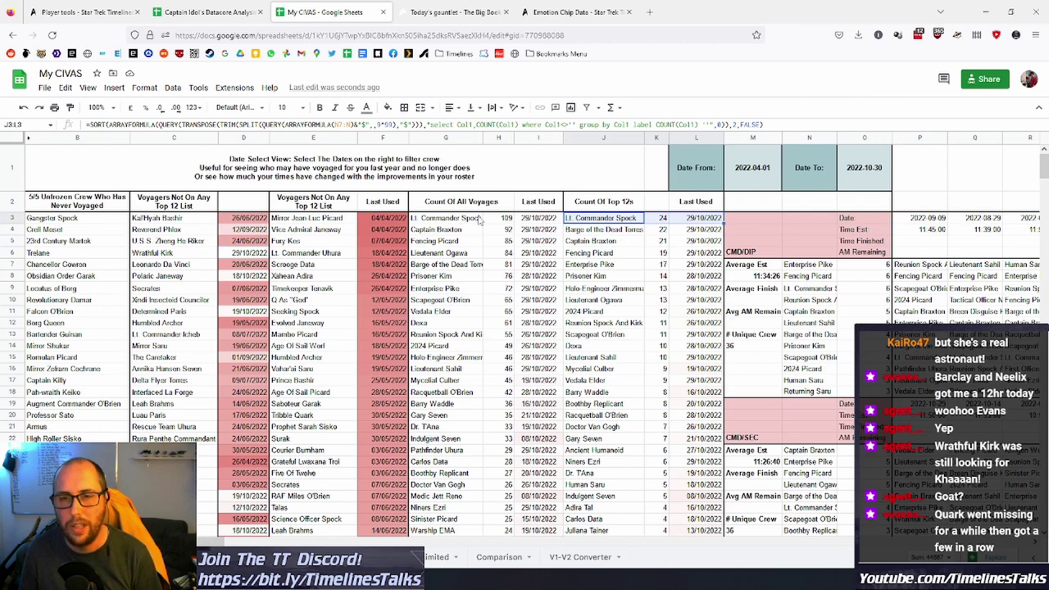
click(463, 220)
scroll(463, 373, down, 1)
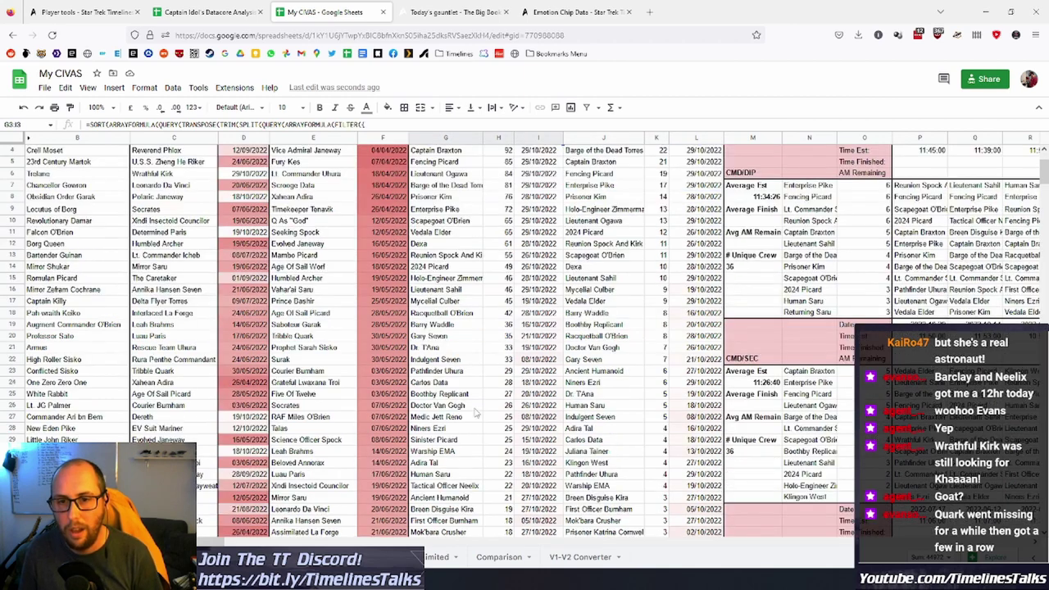
click(538, 360)
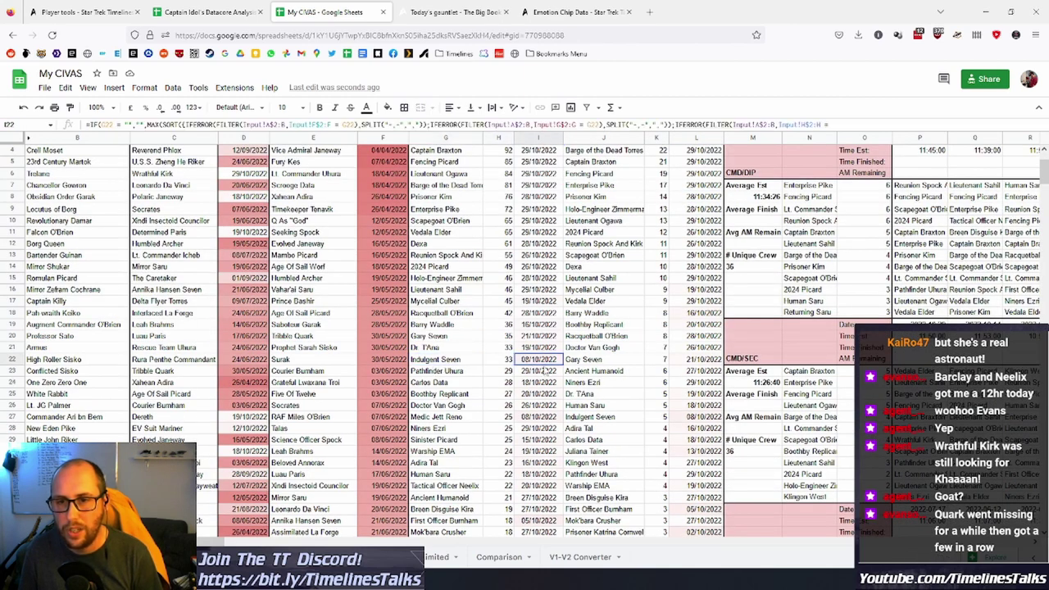
scroll(605, 396, up, 1)
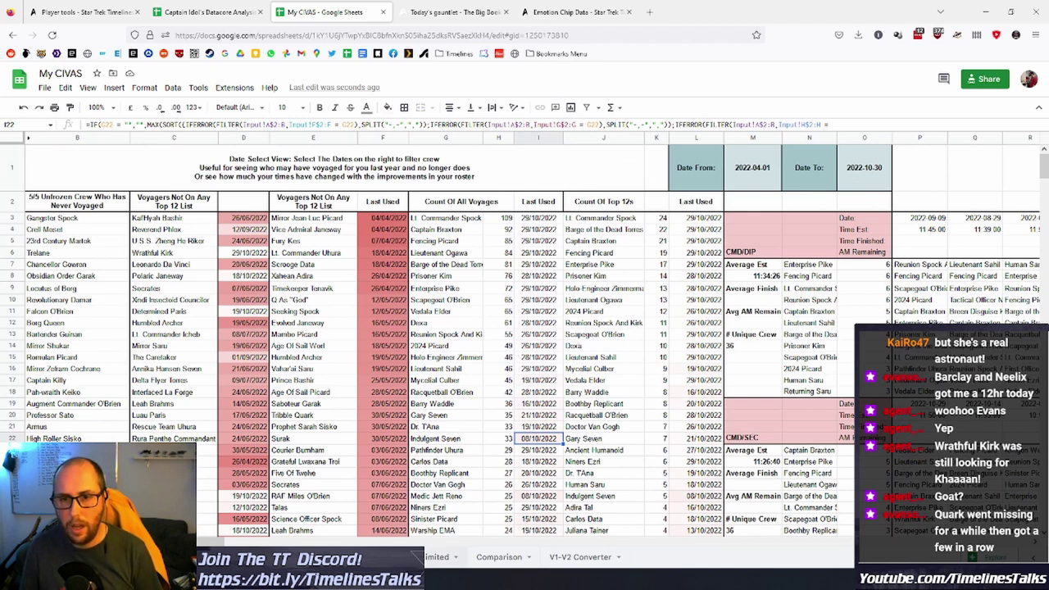
Go to the limited view sheet and examine the recent-voyages setting and the voyages listed for each skill pair.
key(ctrl+shift+Page_Down)
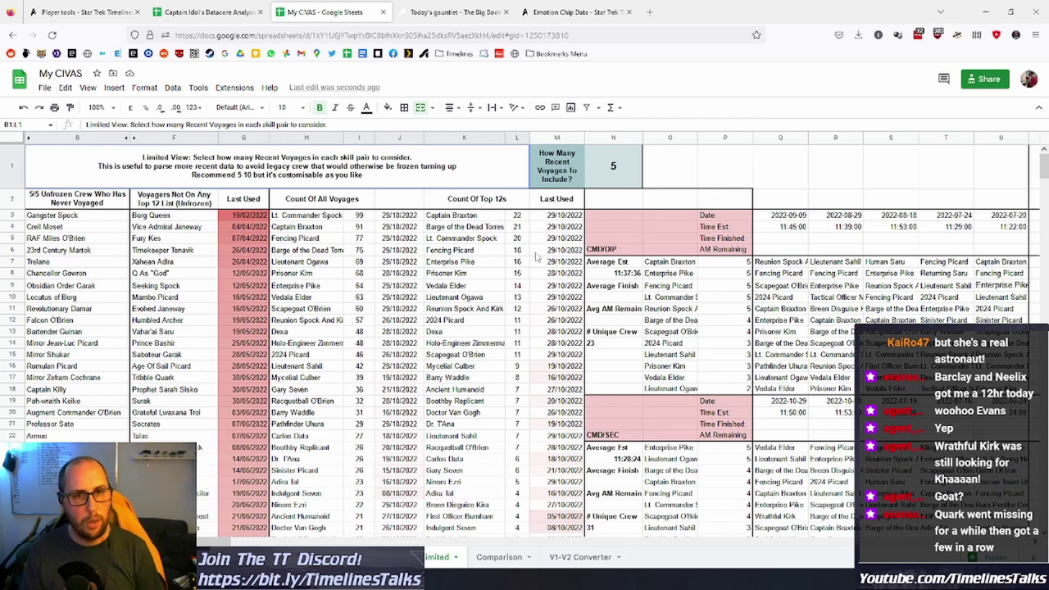
click(622, 180)
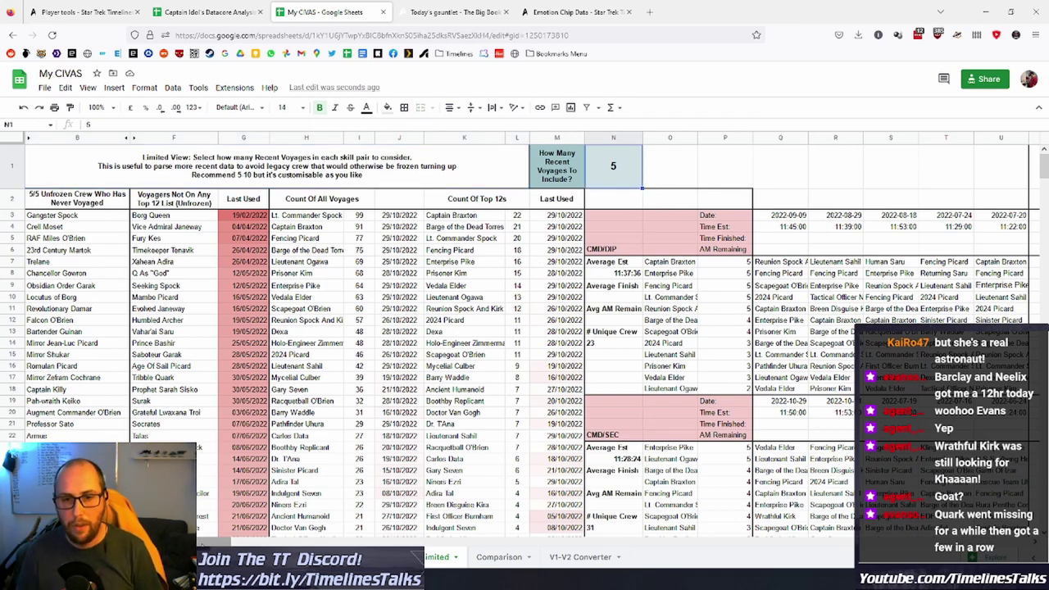
scroll(577, 274, right, 3)
scroll(668, 347, down, 3)
scroll(668, 346, down, 20)
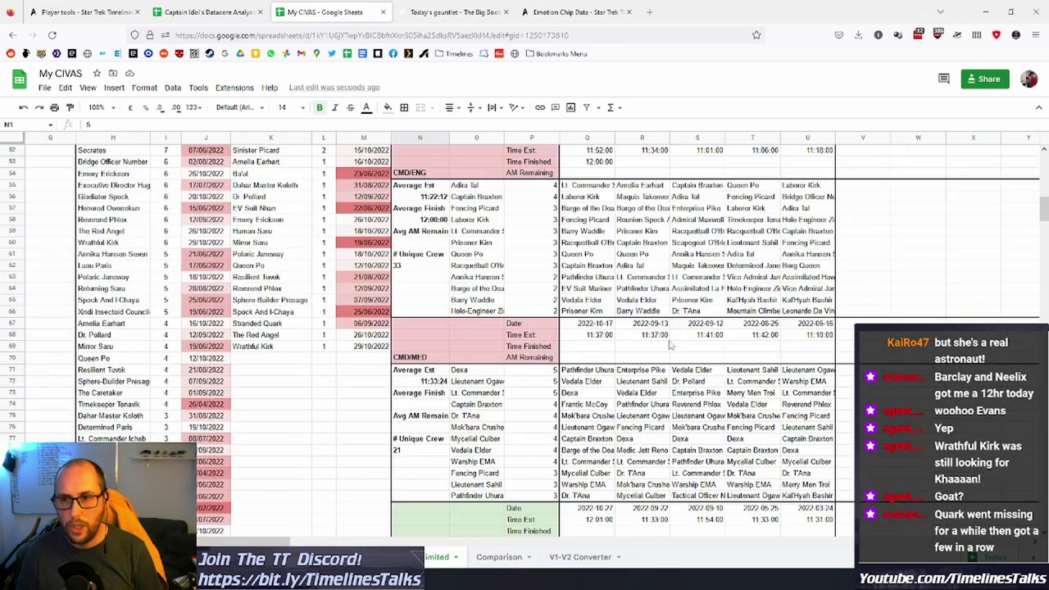
scroll(679, 348, up, 10)
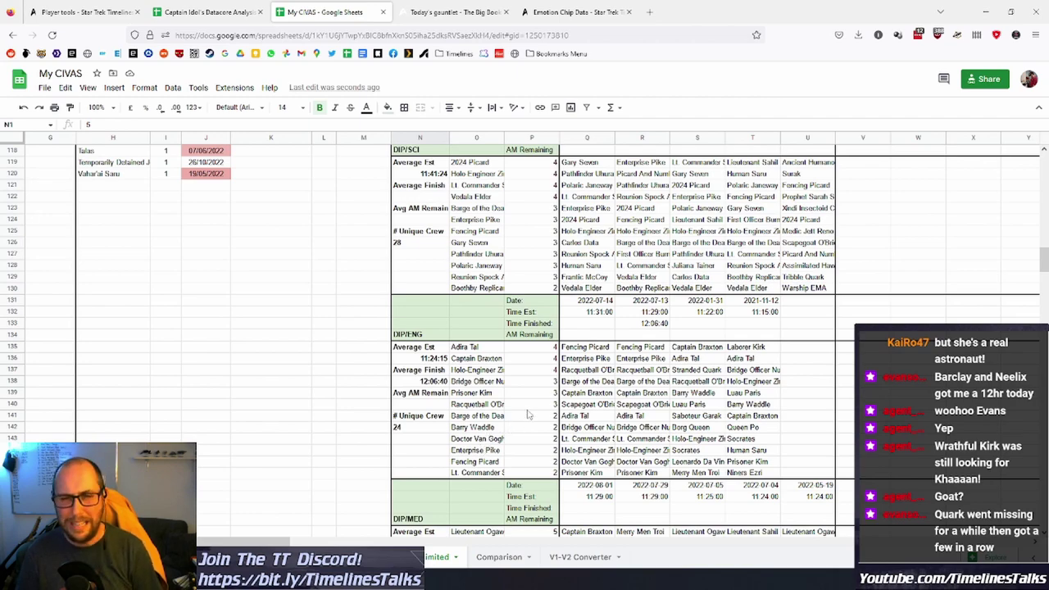
scroll(527, 415, down, 20)
scroll(547, 412, down, 20)
scroll(818, 439, up, 3)
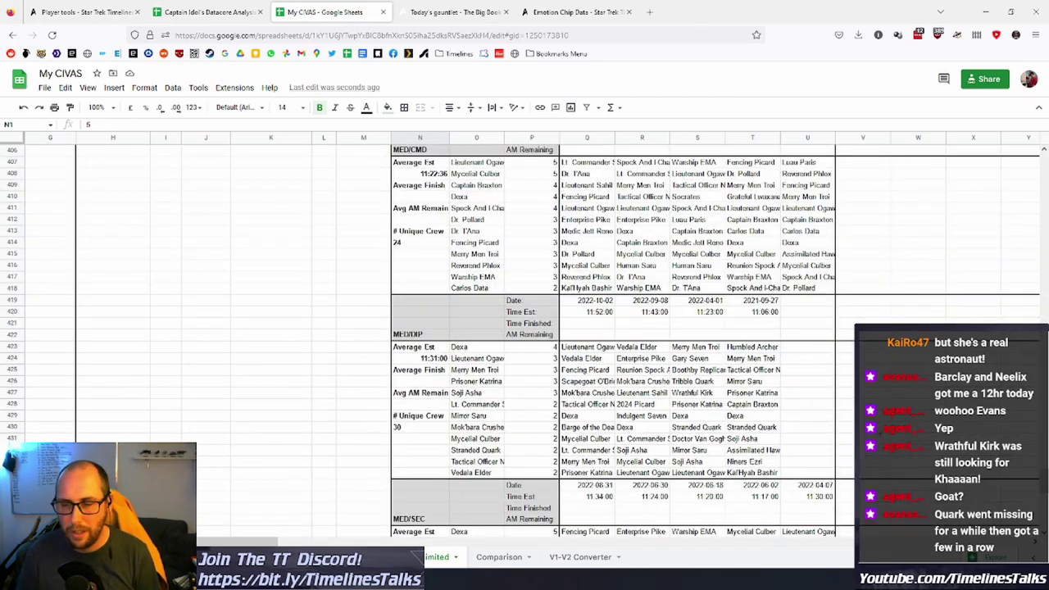
scroll(841, 418, down, 15)
scroll(525, 341, up, 20)
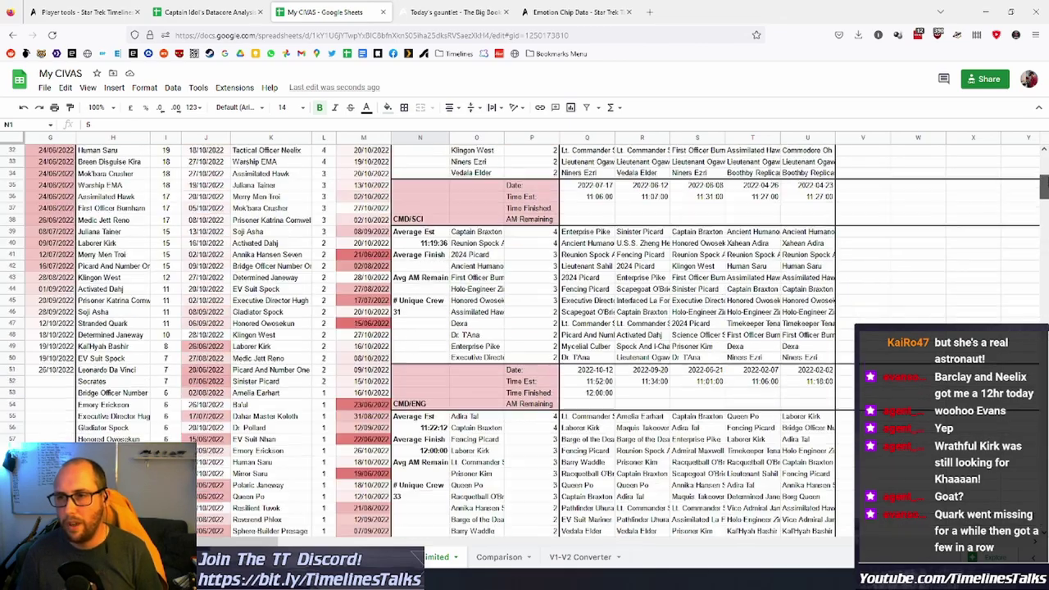
scroll(524, 341, left, 3)
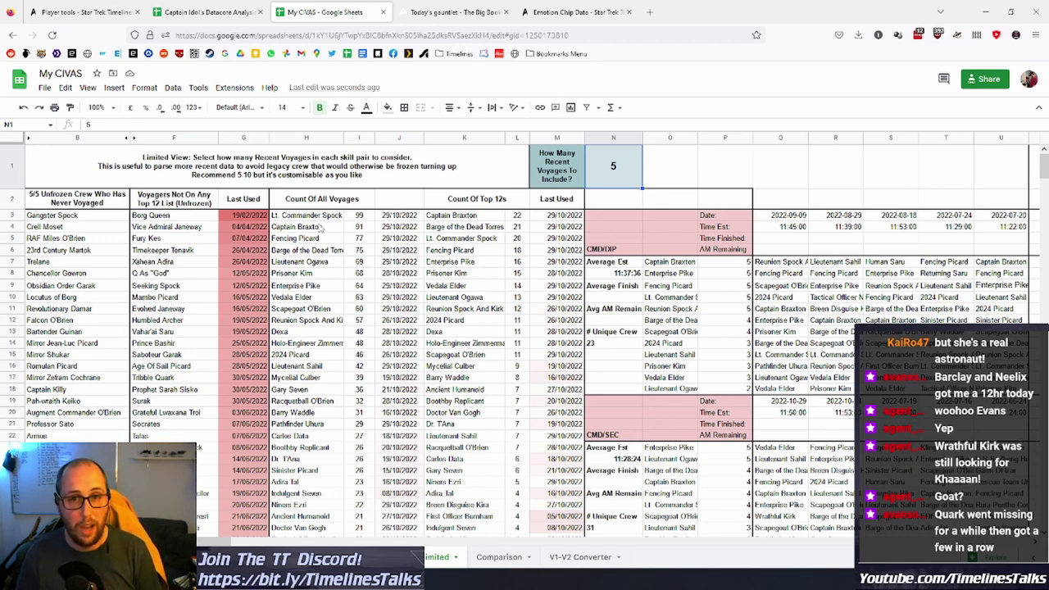
Check the last-used dates of Borg Queen, Vice Admiral Janeway and Fury Kes in the unfrozen voyagers list.
click(176, 220)
click(244, 225)
click(242, 238)
click(254, 230)
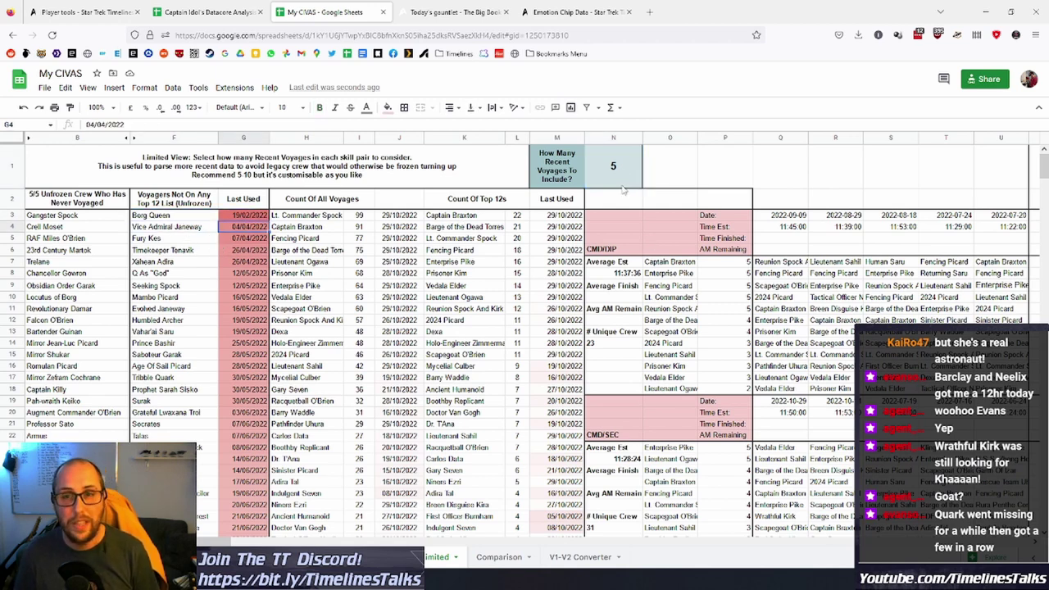
Set the number of recent voyages to include to 8 and check New Eden Pike's last-used date.
click(631, 182)
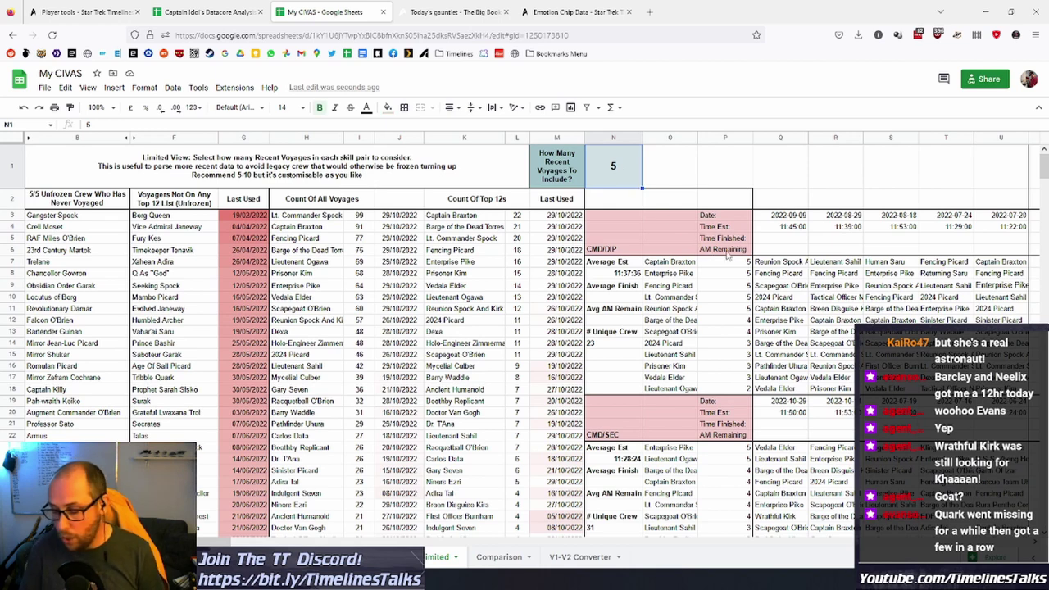
text(8)
key(Return)
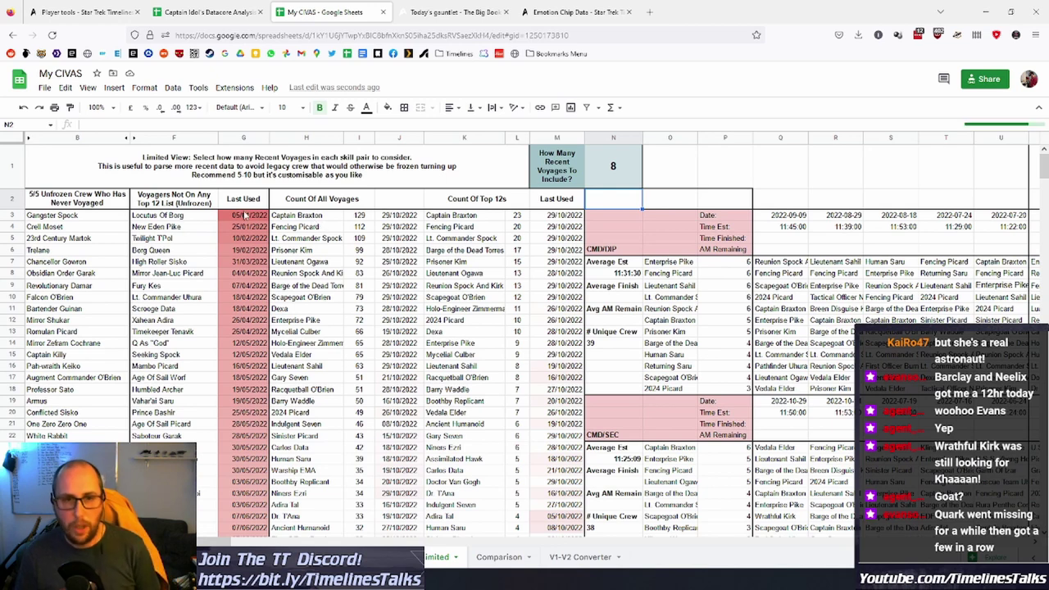
click(246, 228)
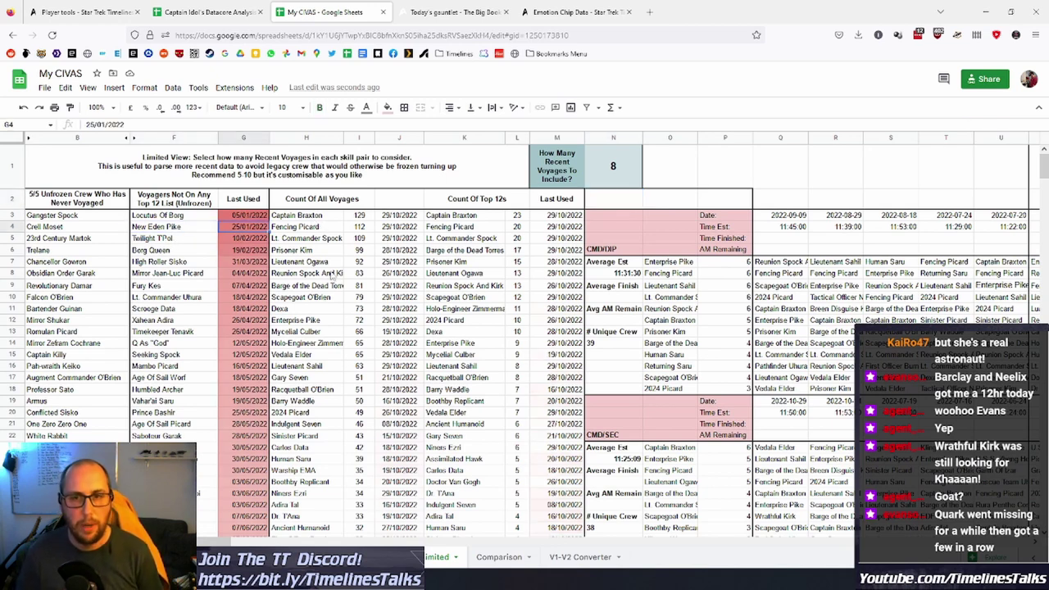
Set the number of recent voyages to include to 1 and look over the recalculated crew lists.
click(617, 171)
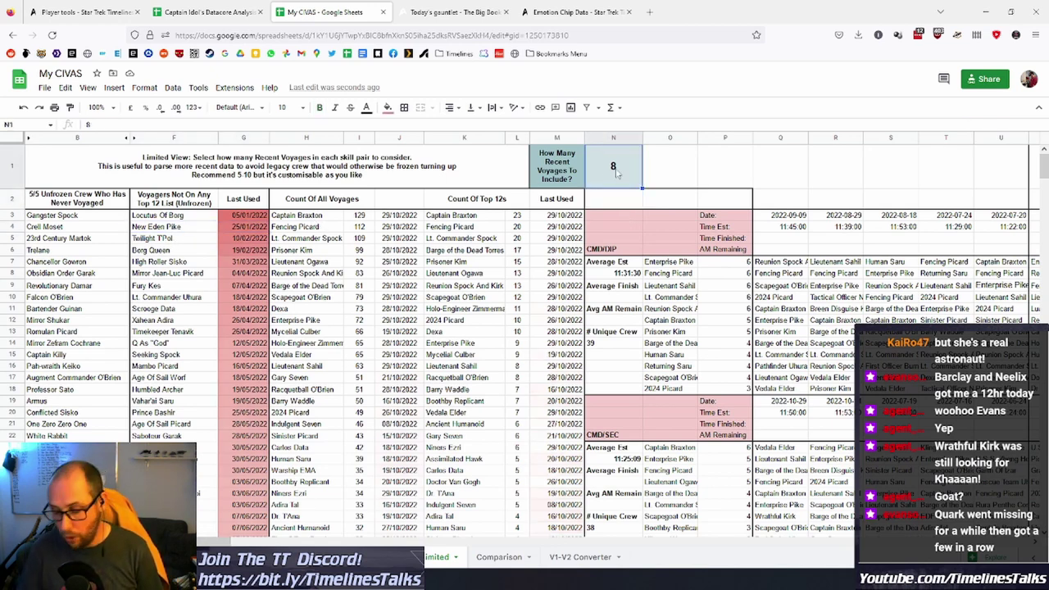
text(1)
key(Tab)
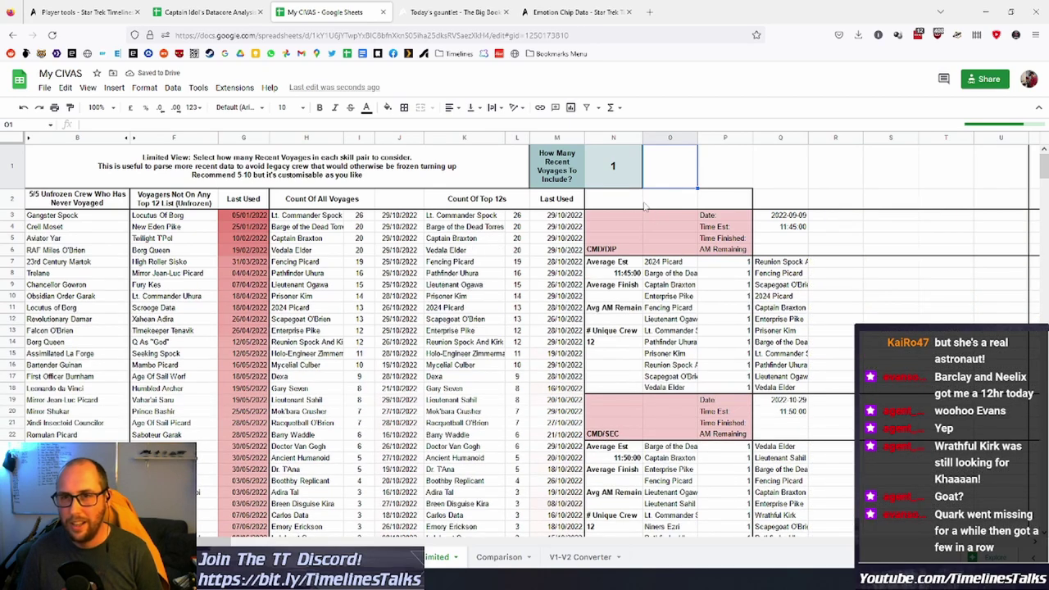
mouse_move(1040, 182)
mouse_down()
mouse_move(1043, 484)
mouse_move(1043, 164)
mouse_up()
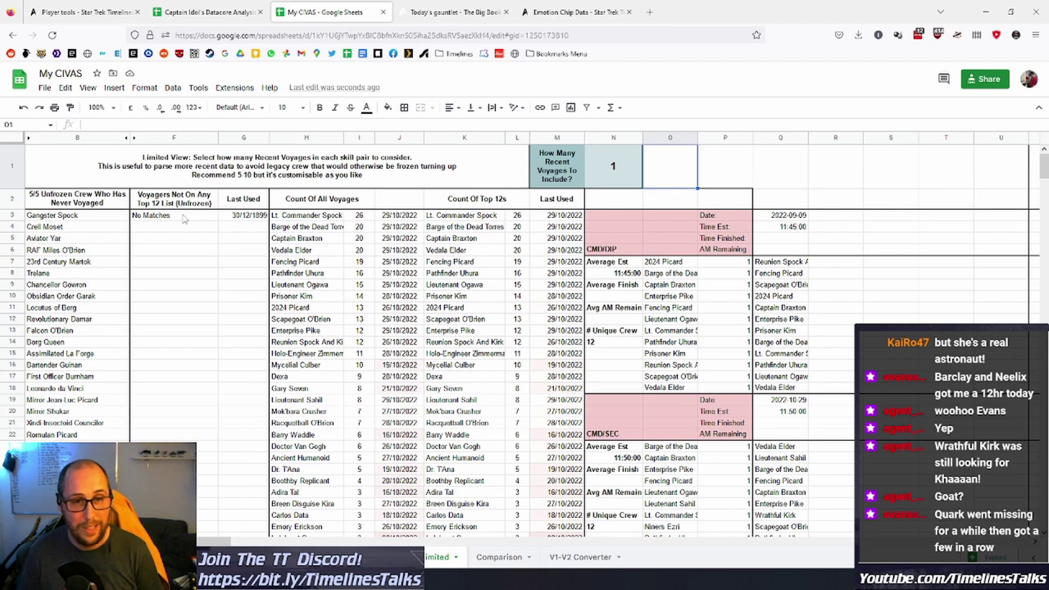
Set the number of recent voyages to include to 5 and open the Comparison sheet.
click(628, 187)
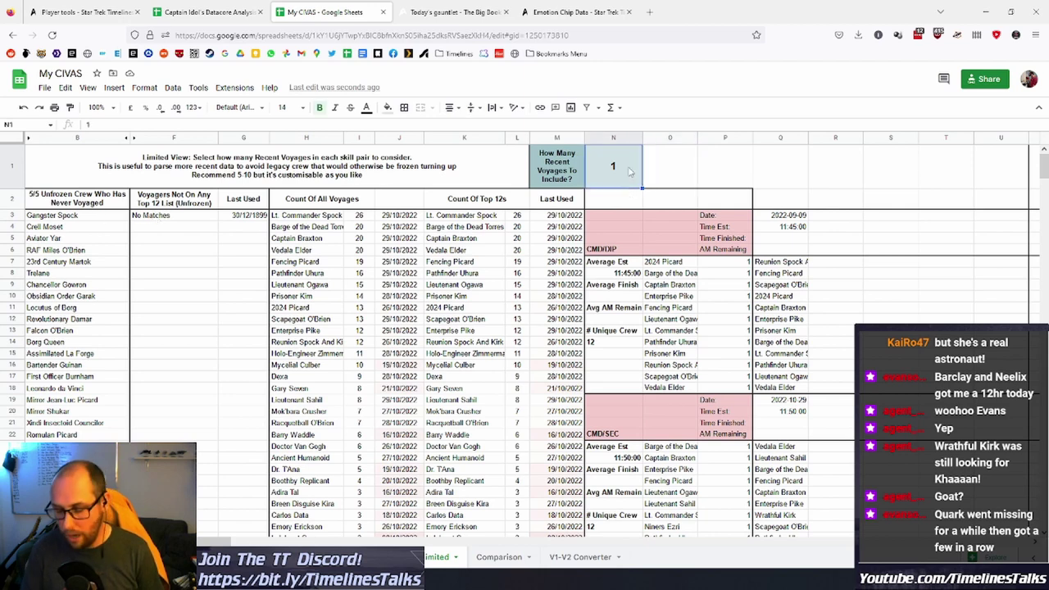
text(5)
key(Return)
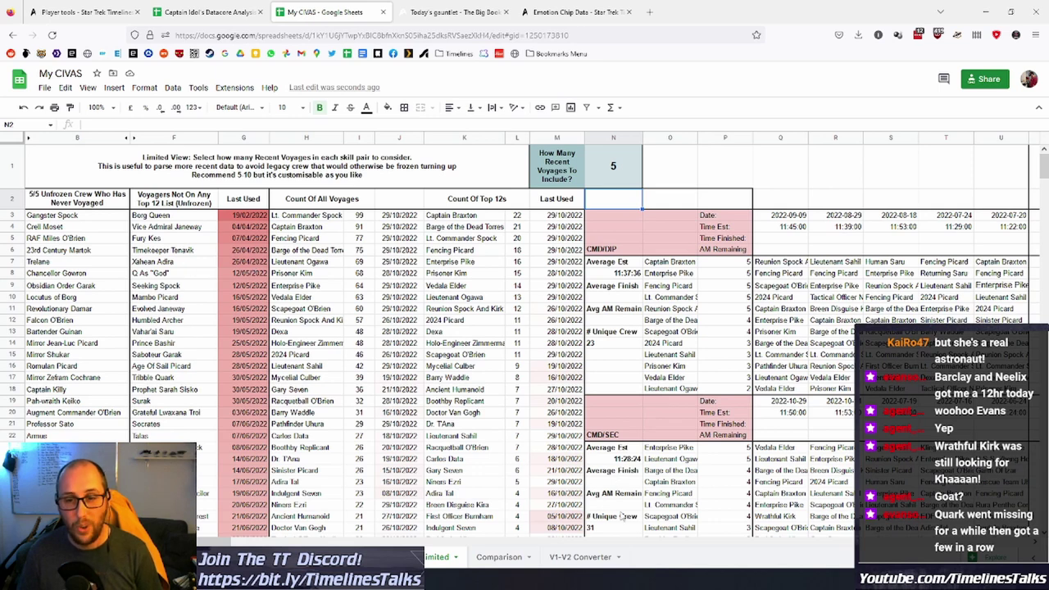
click(501, 558)
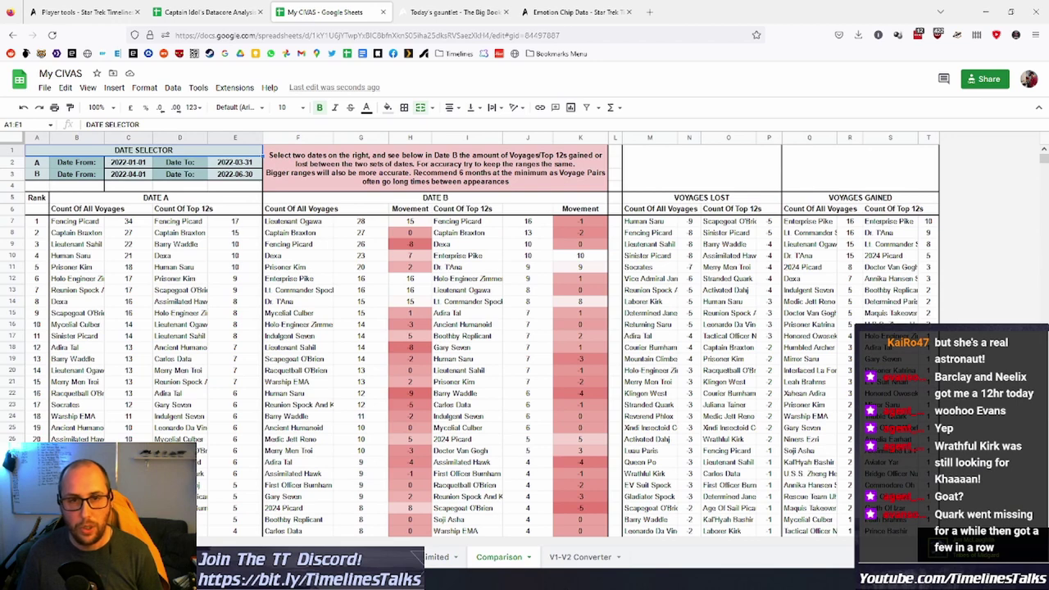
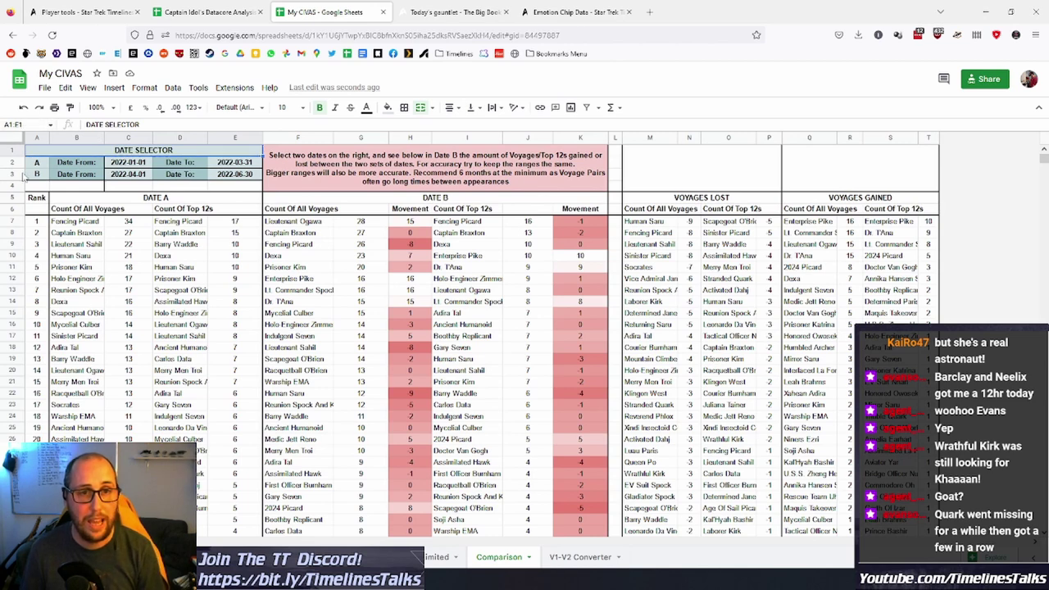
Check the start and end dates of ranges A and B in the date selector of the Comparison sheet.
click(130, 163)
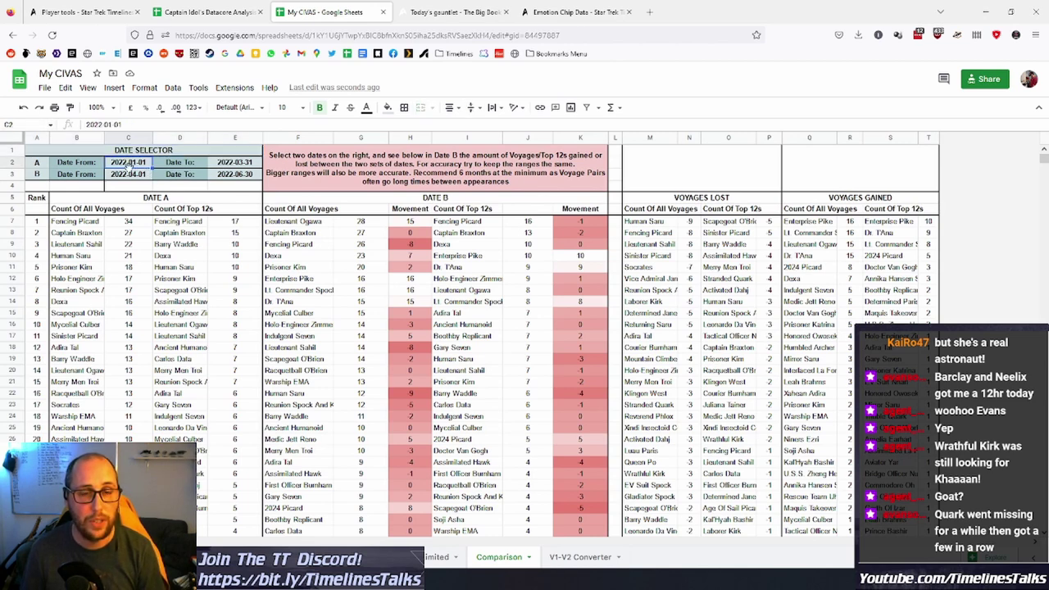
click(251, 164)
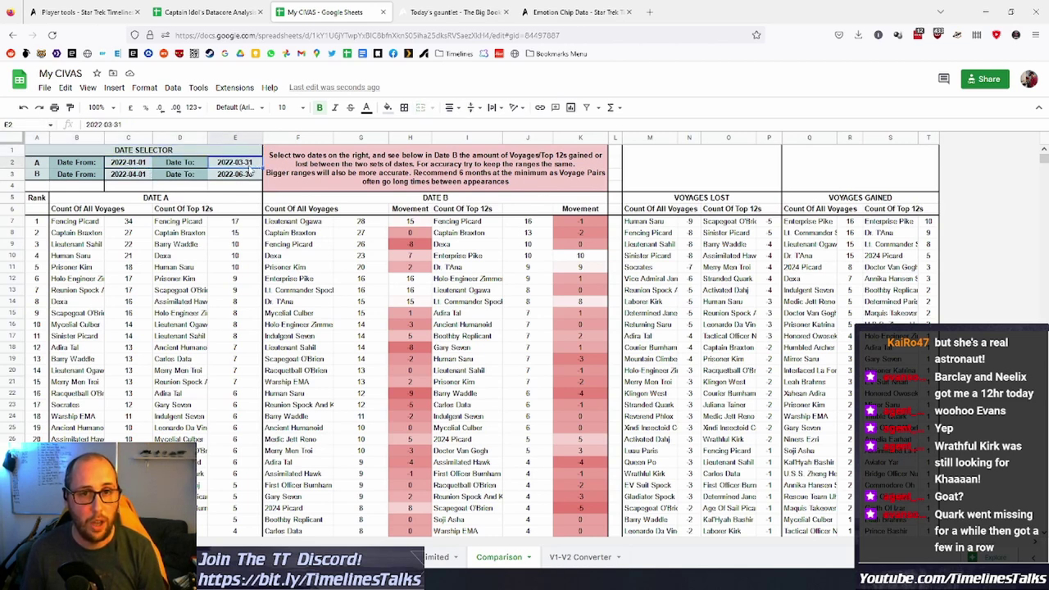
click(130, 175)
click(245, 179)
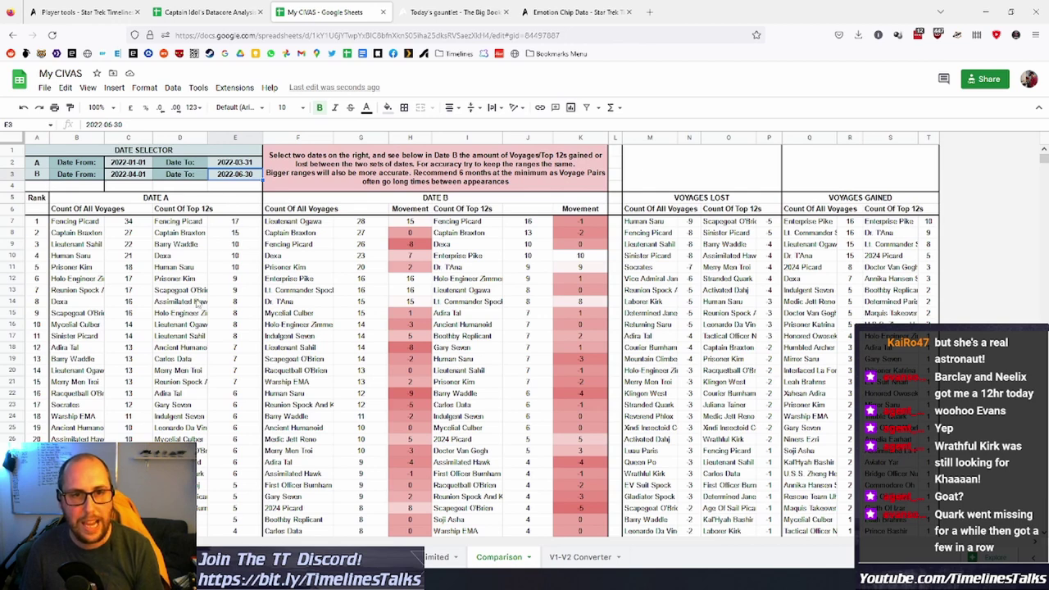
Look over the Date A counts for all voyages and for top 12s among the highest-ranked crew.
drag(88, 223, 144, 226)
click(141, 223)
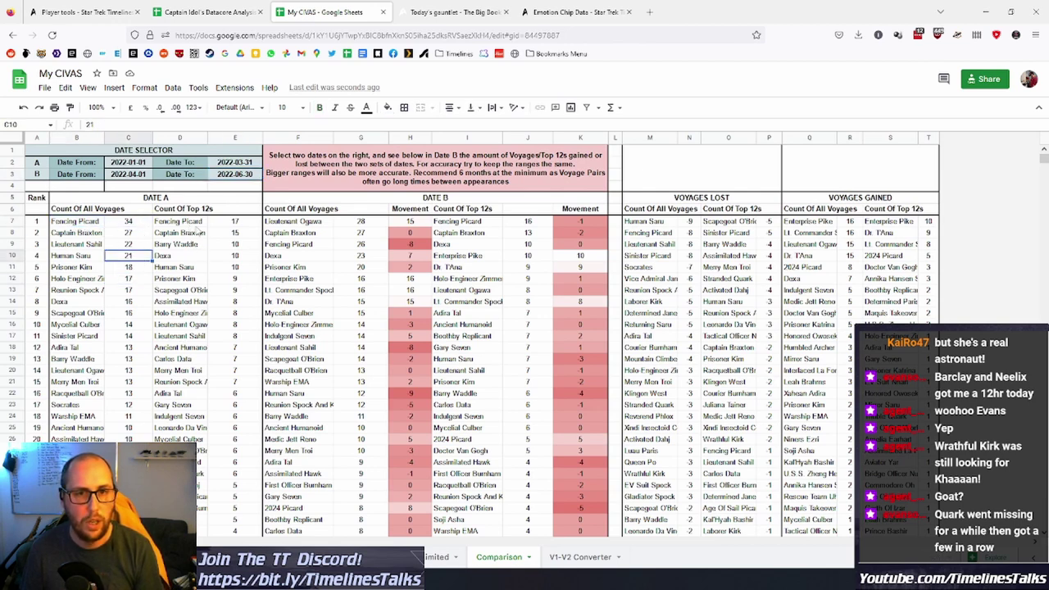
click(250, 225)
click(250, 247)
click(238, 279)
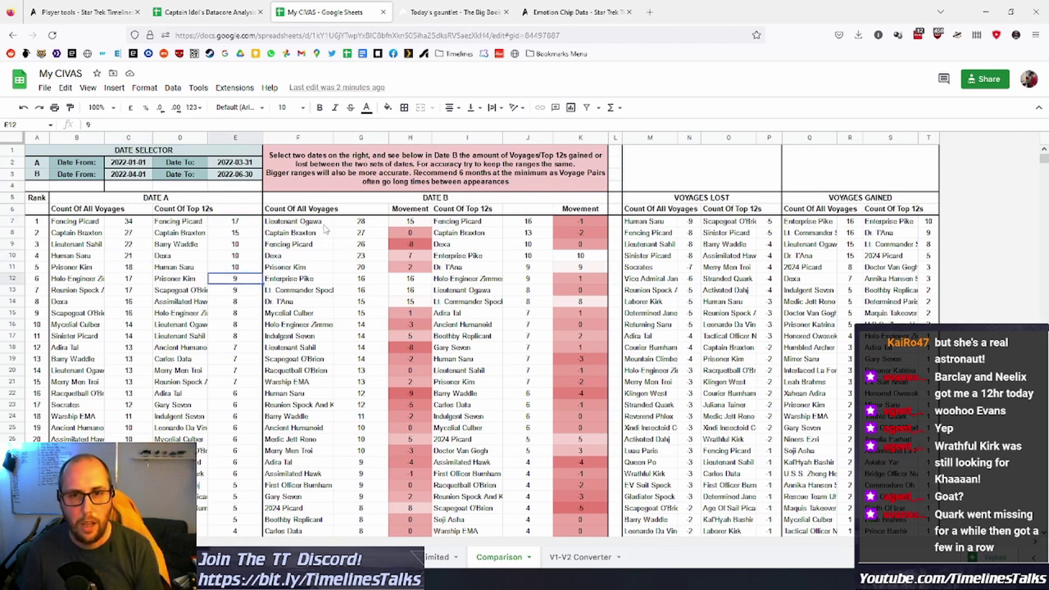
Check the all-voyages movement of Lieutenant Ogawa and Fencing Picard in the Date B list.
click(326, 225)
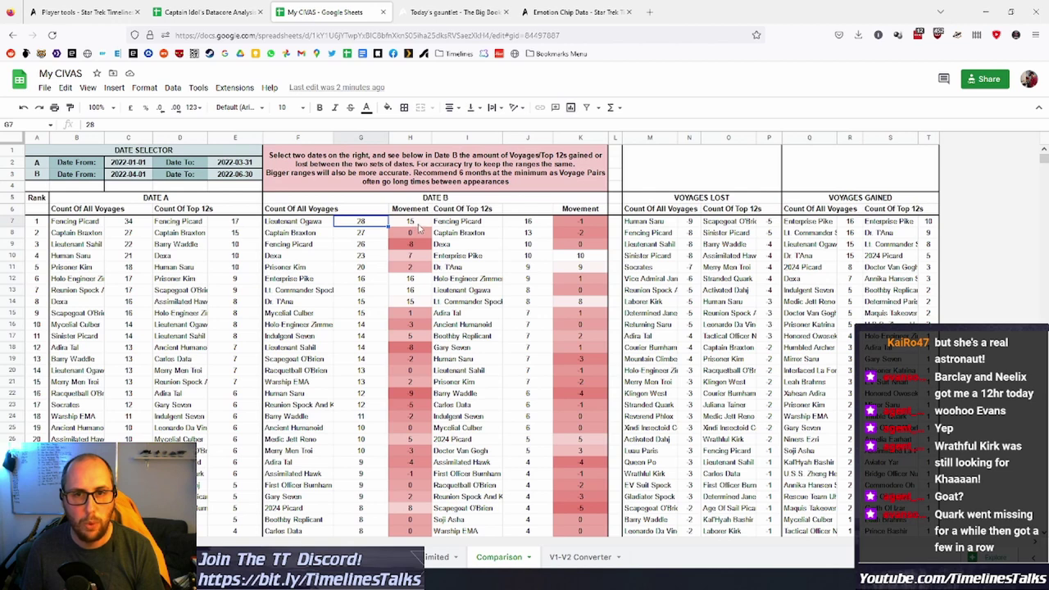
click(410, 224)
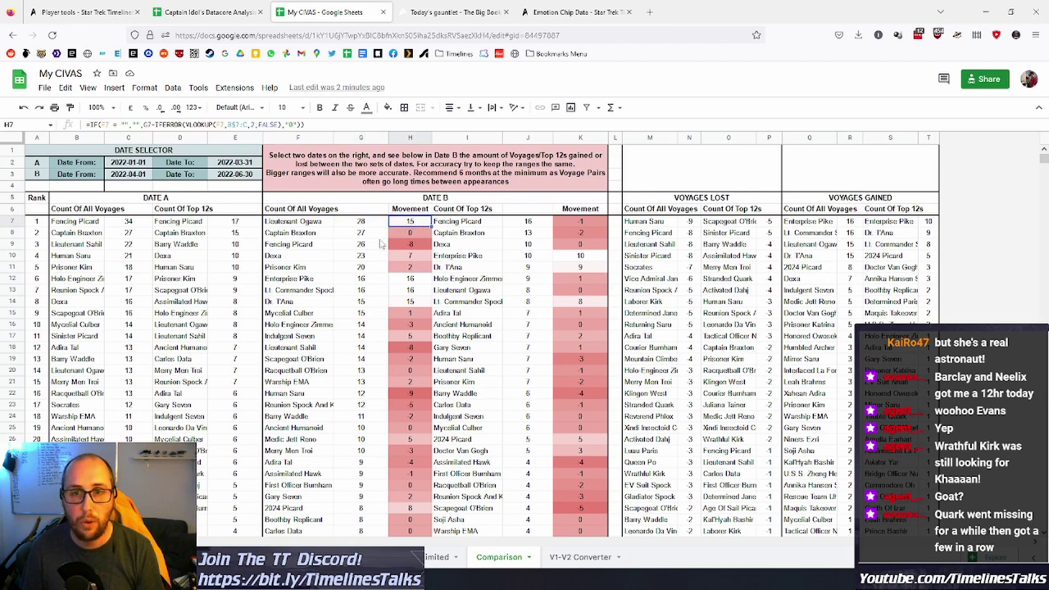
click(292, 246)
click(420, 246)
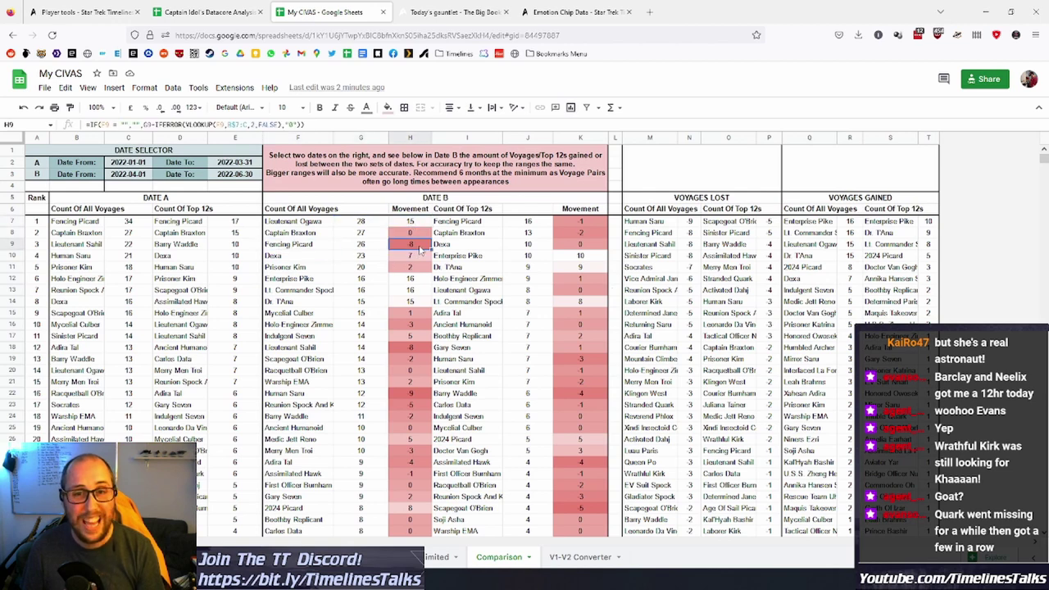
Check the top 12s movement of Fencing Picard and Enterprise Pike under Date B and skim the lower-ranked crew.
click(490, 233)
click(592, 225)
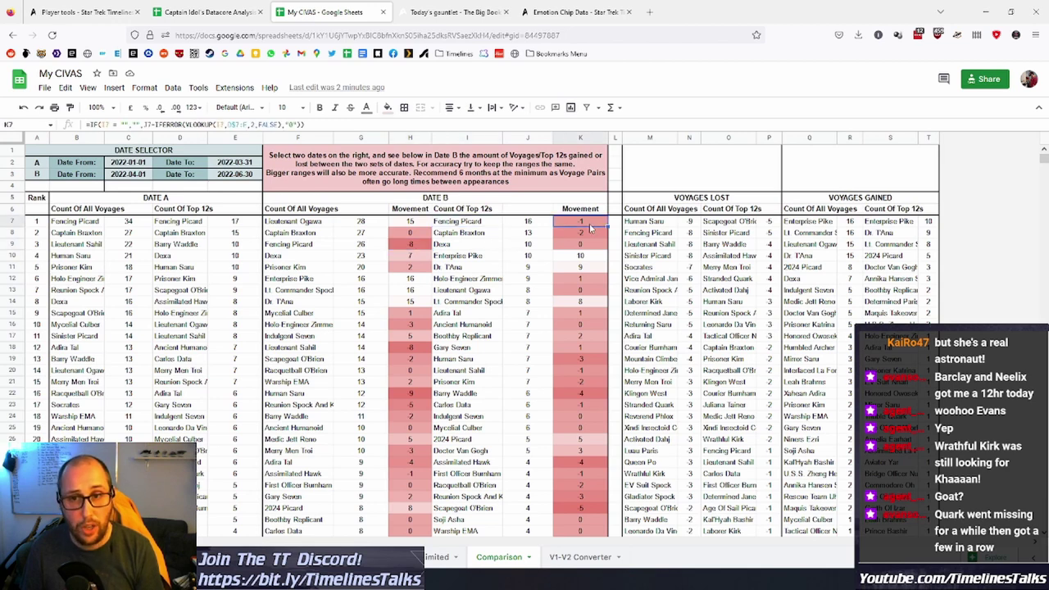
click(444, 258)
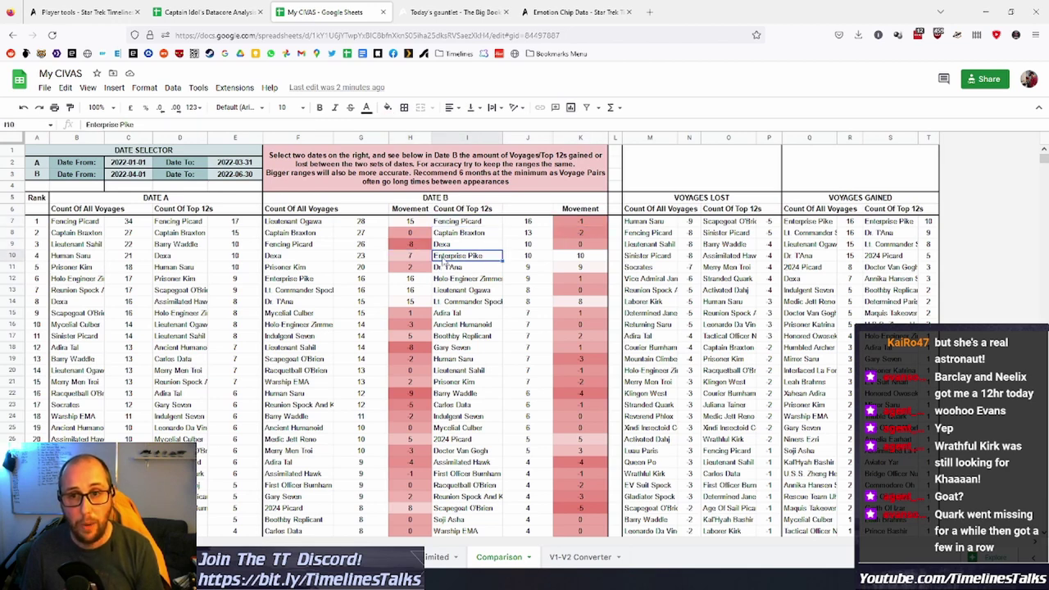
click(580, 257)
click(550, 255)
click(580, 259)
scroll(295, 485, down, 3)
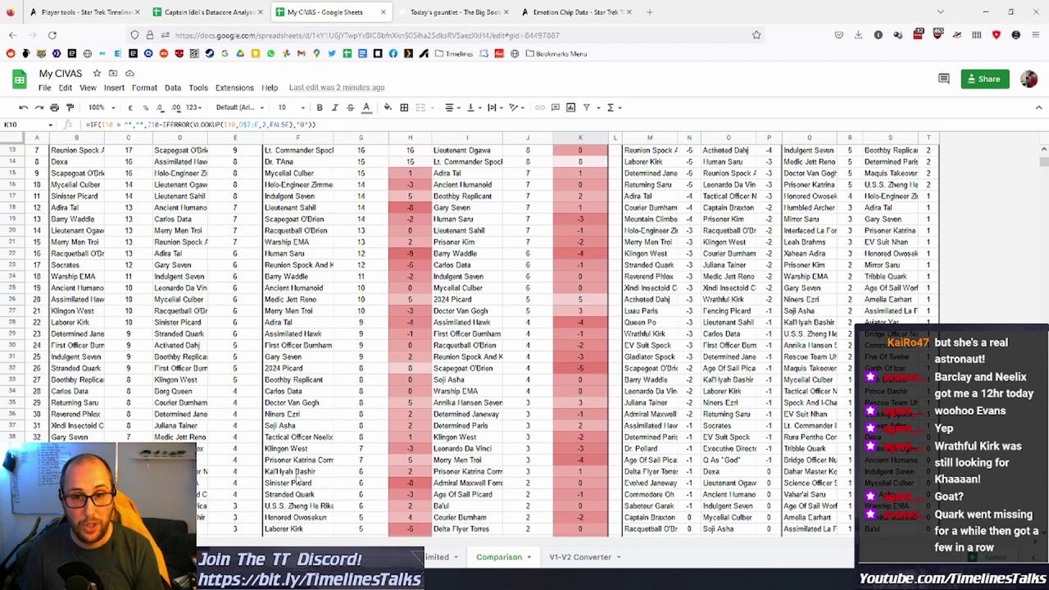
scroll(295, 485, up, 2)
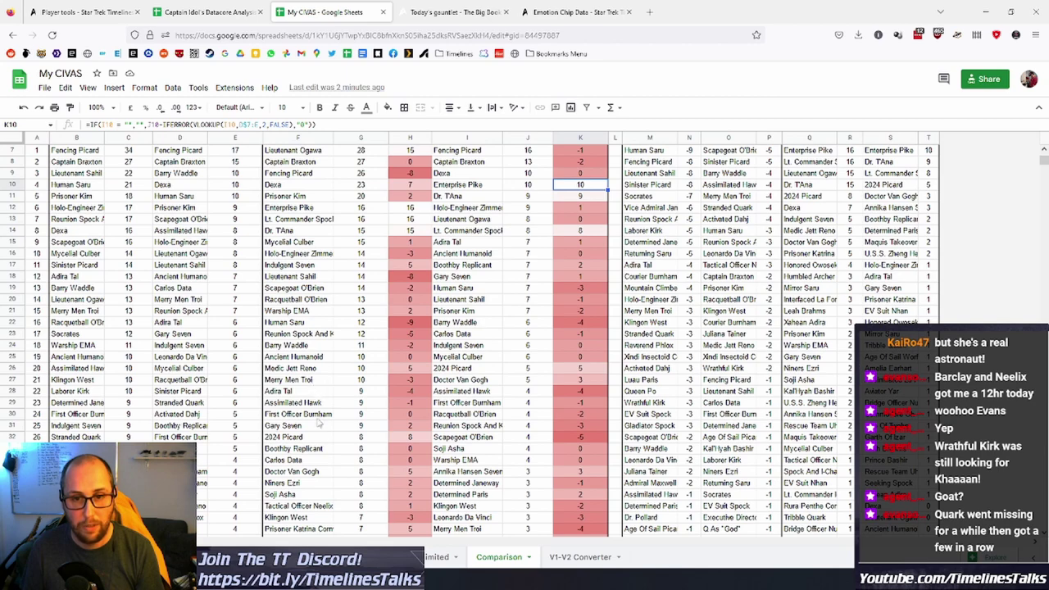
scroll(319, 418, up, 2)
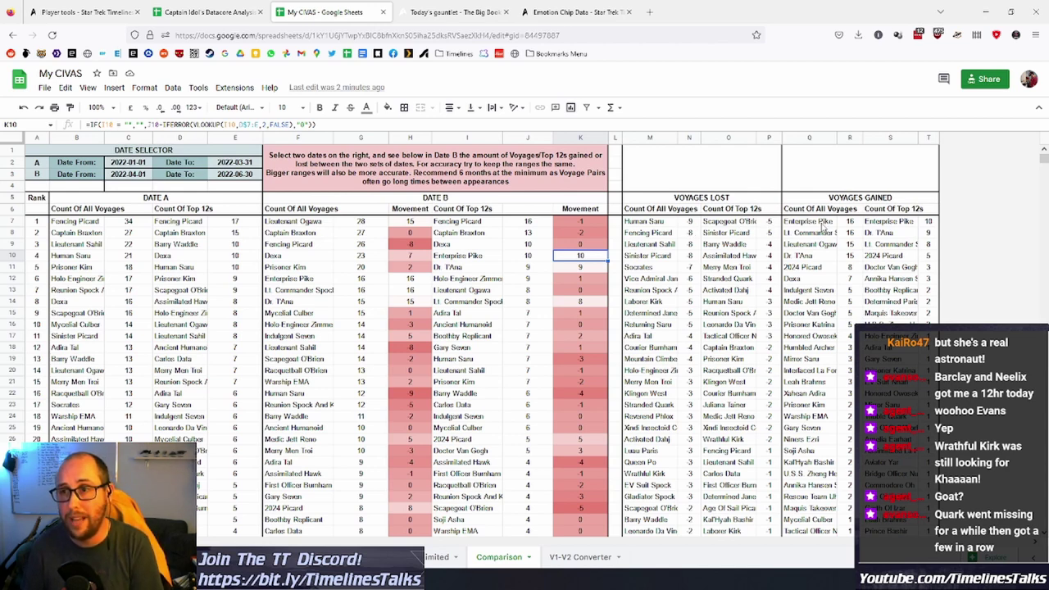
Examine the Voyages Gained entries for Enterprise Pike, Lt. Commander Spock and 2024 Picard, and the top 12s under Voyages Lost.
drag(826, 227, 932, 230)
click(894, 244)
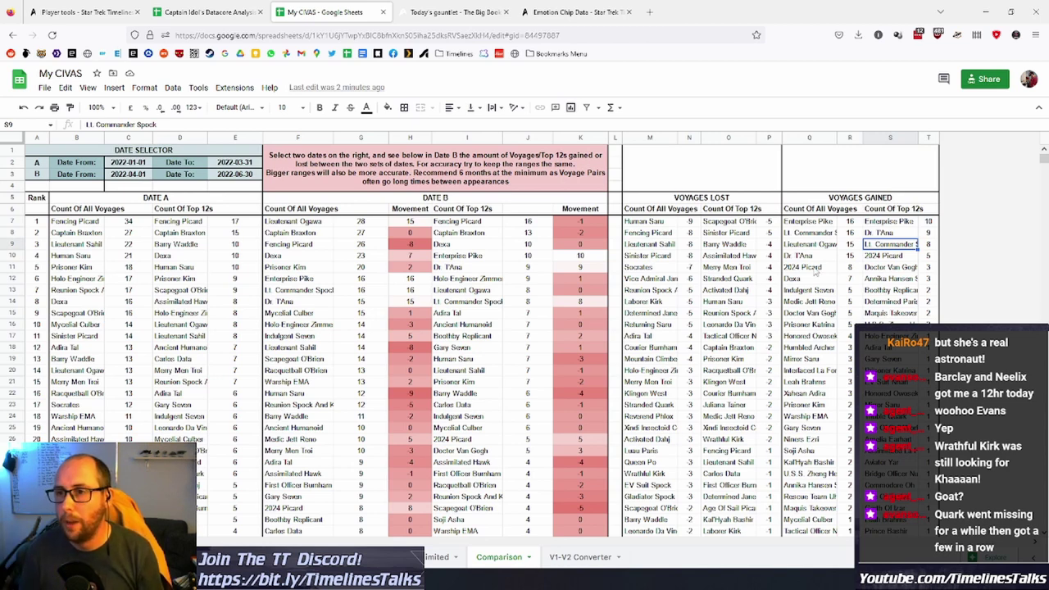
click(849, 269)
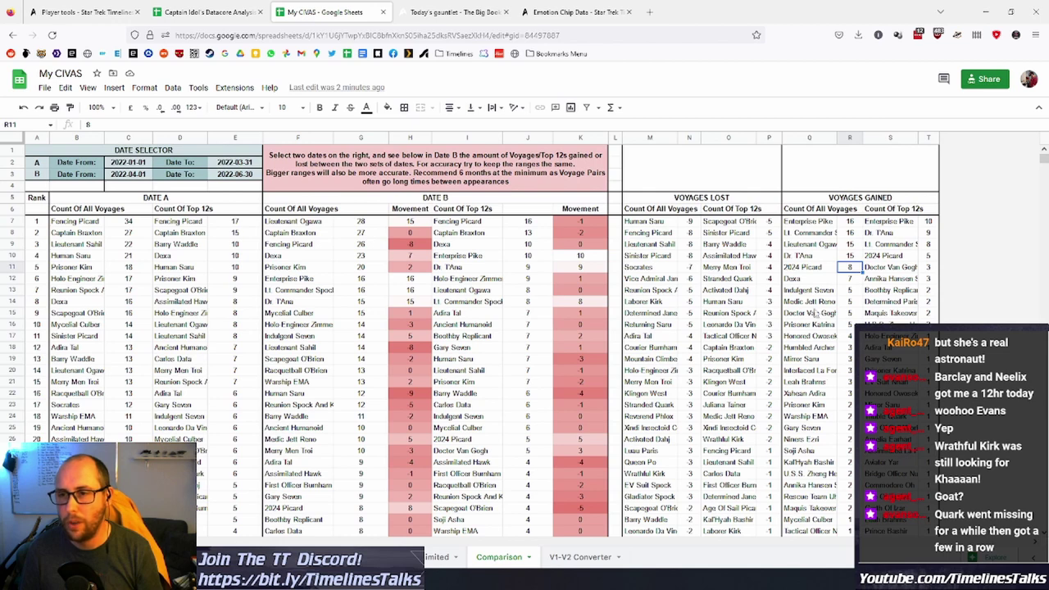
click(728, 313)
click(722, 336)
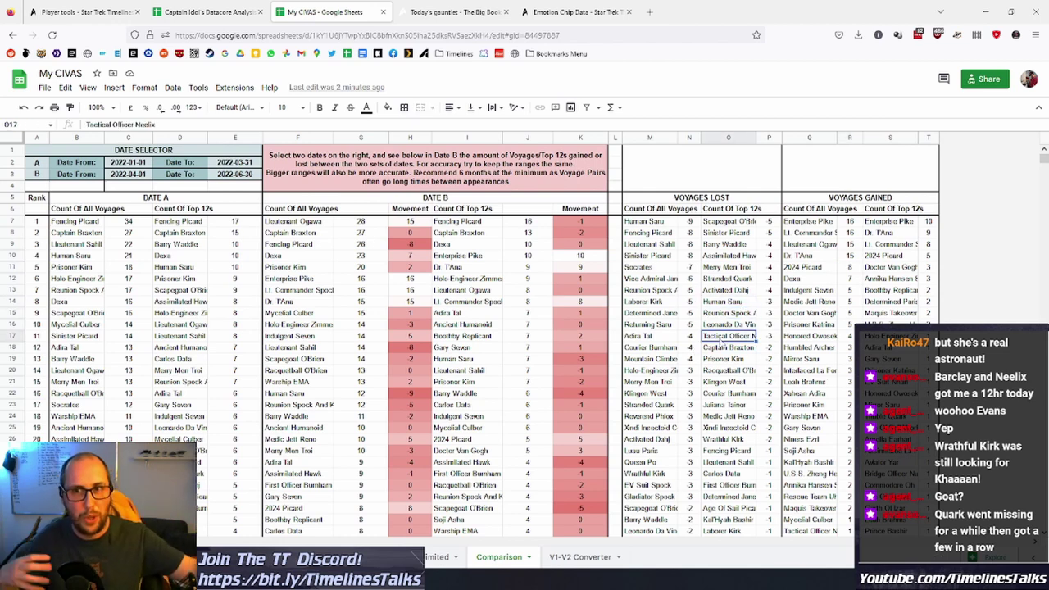
Set date range A to run from 2022-06-01 to 2022-08-31.
click(131, 163)
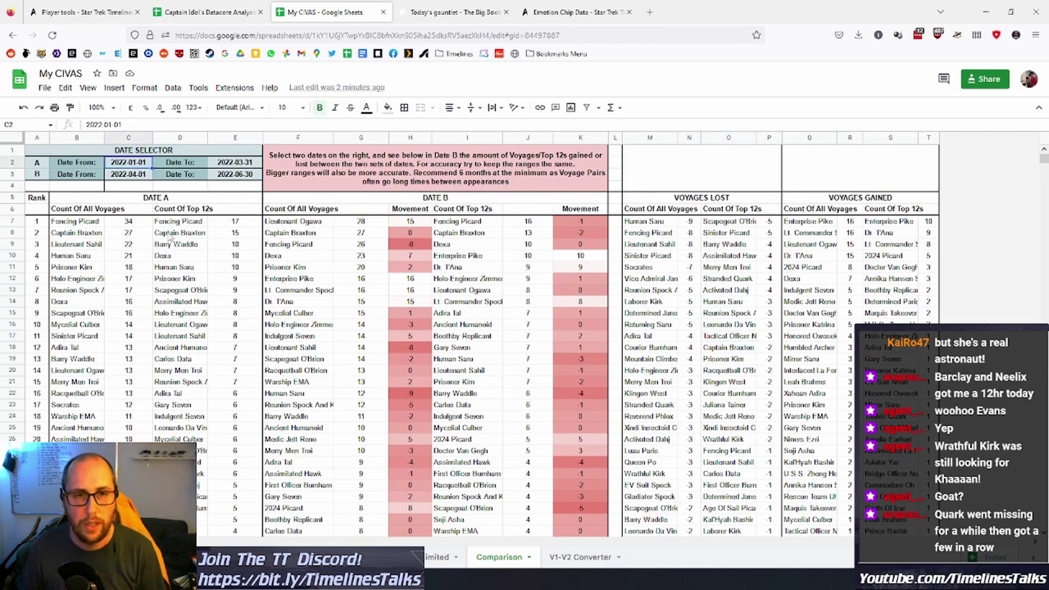
text(2022-06)
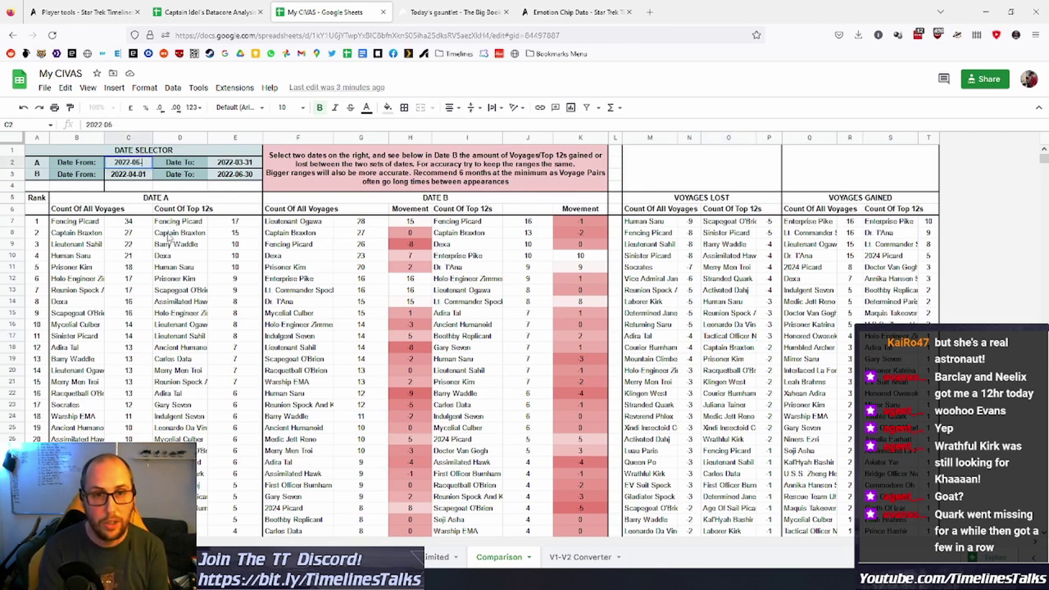
text(-01)
key(Tab)
key(Tab)
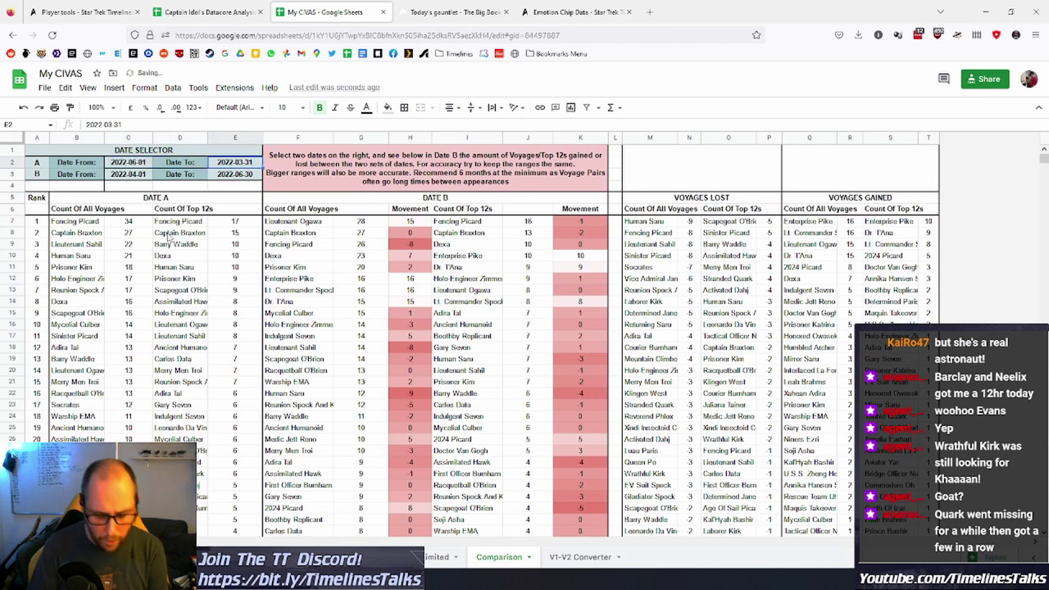
text(2022)
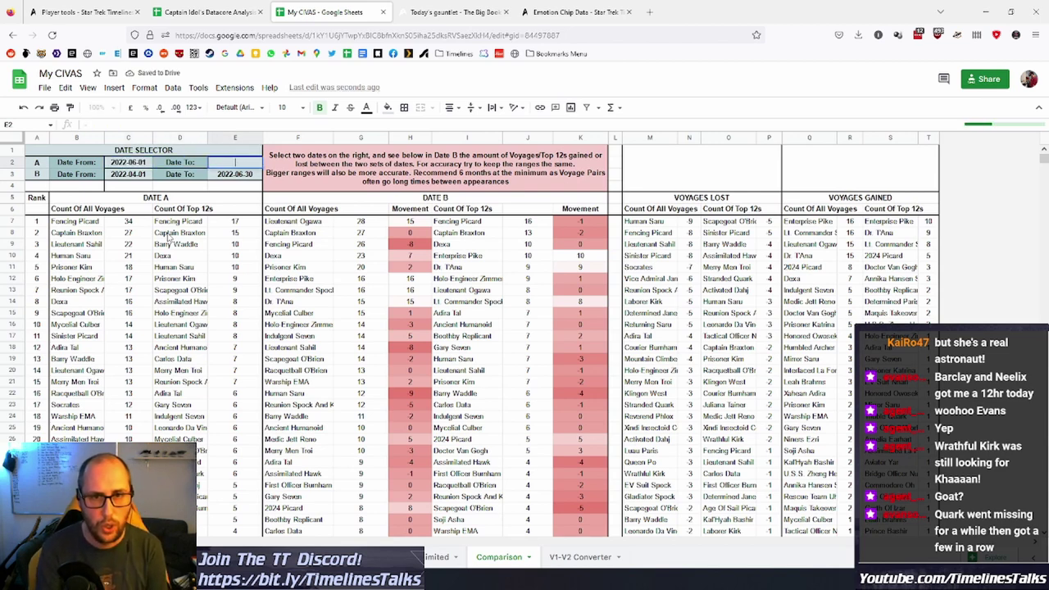
text(-0)
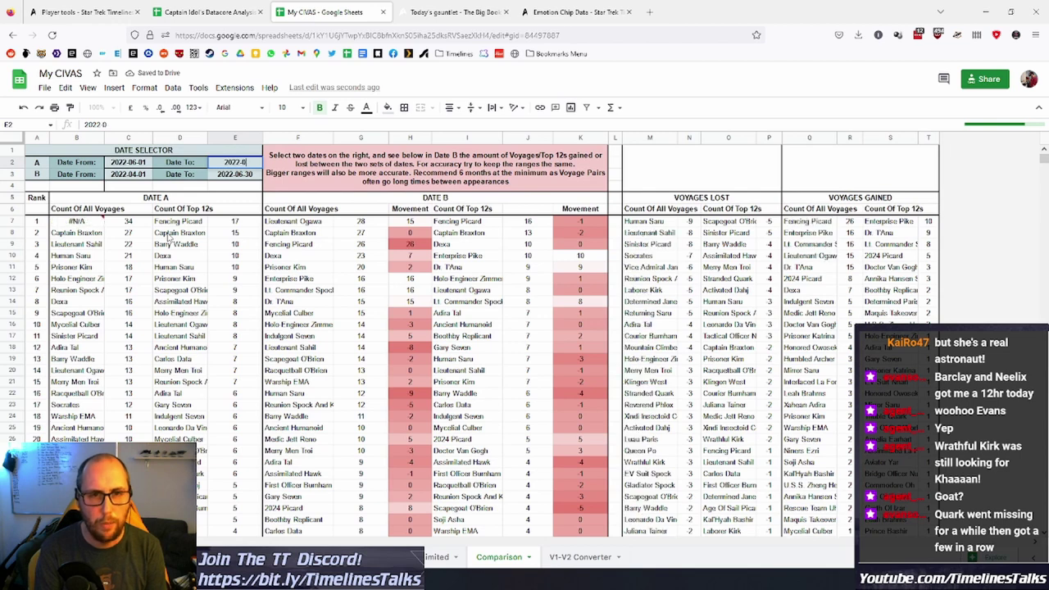
text(8-31)
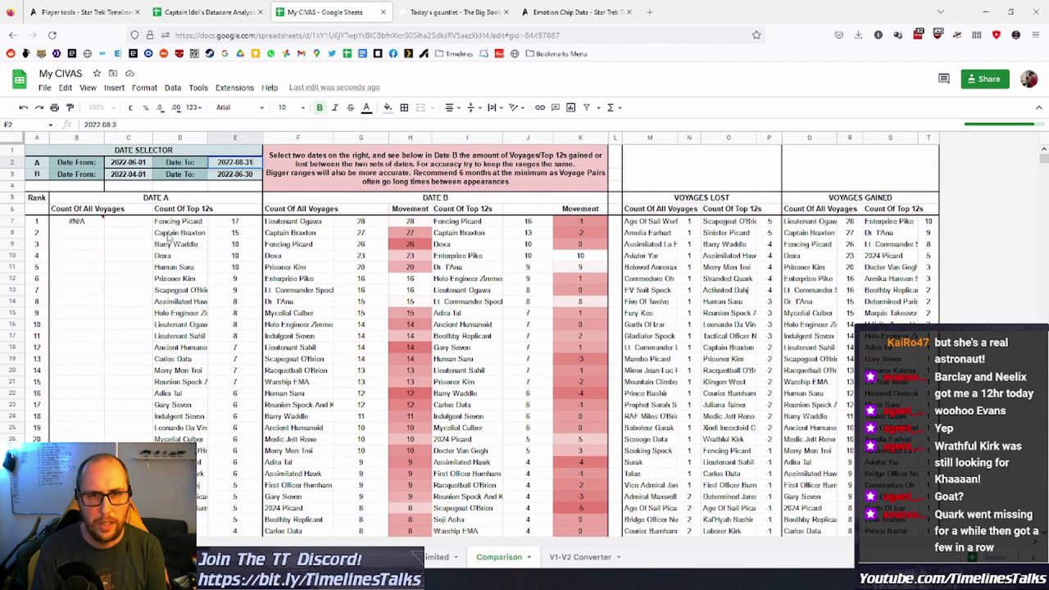
key(Return)
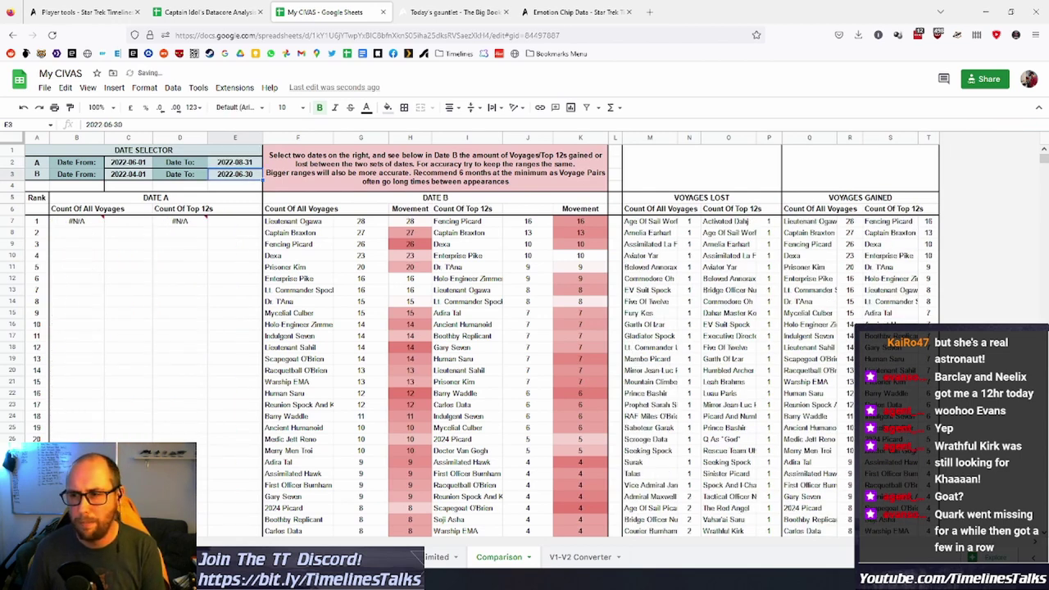
Check August 2022 in the system calendar and set date range B to run from 2022-09-01 to 2022-10-31.
key(super+alt+d)
click(1003, 244)
click(1004, 243)
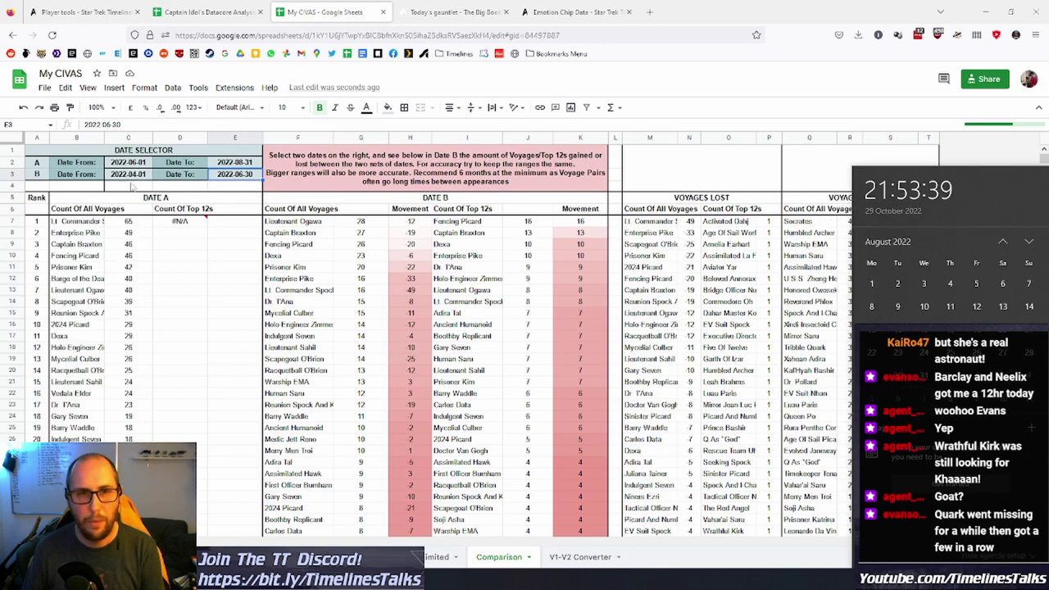
click(130, 175)
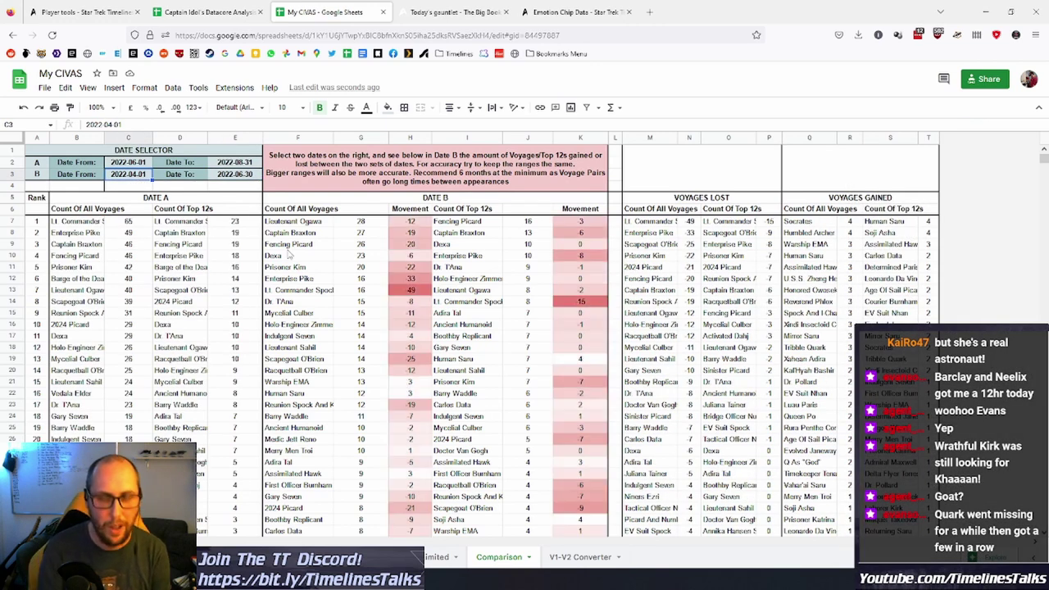
text(2022-09-01)
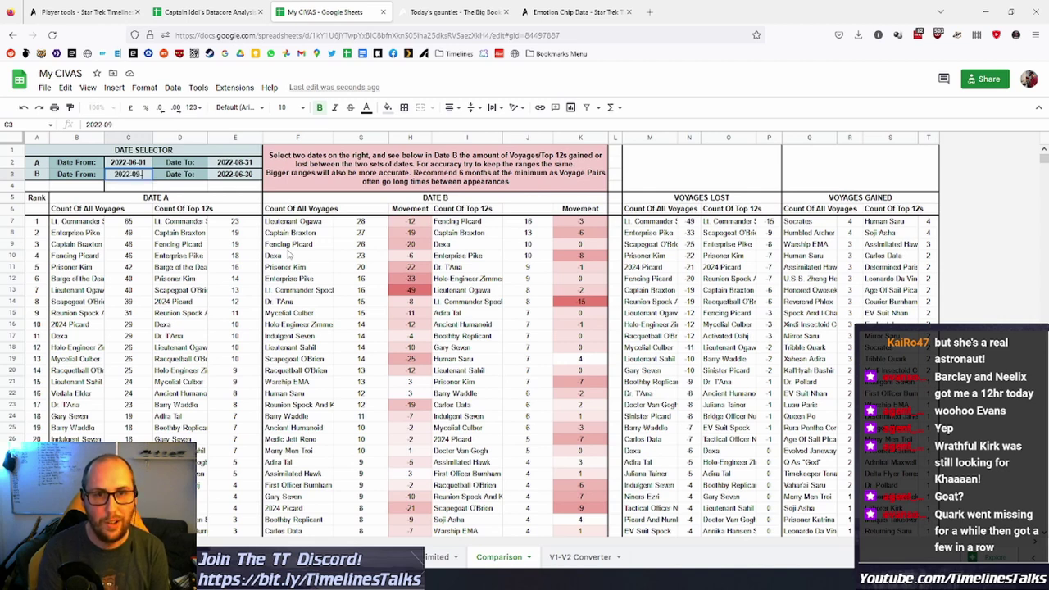
key(Tab)
key(Tab)
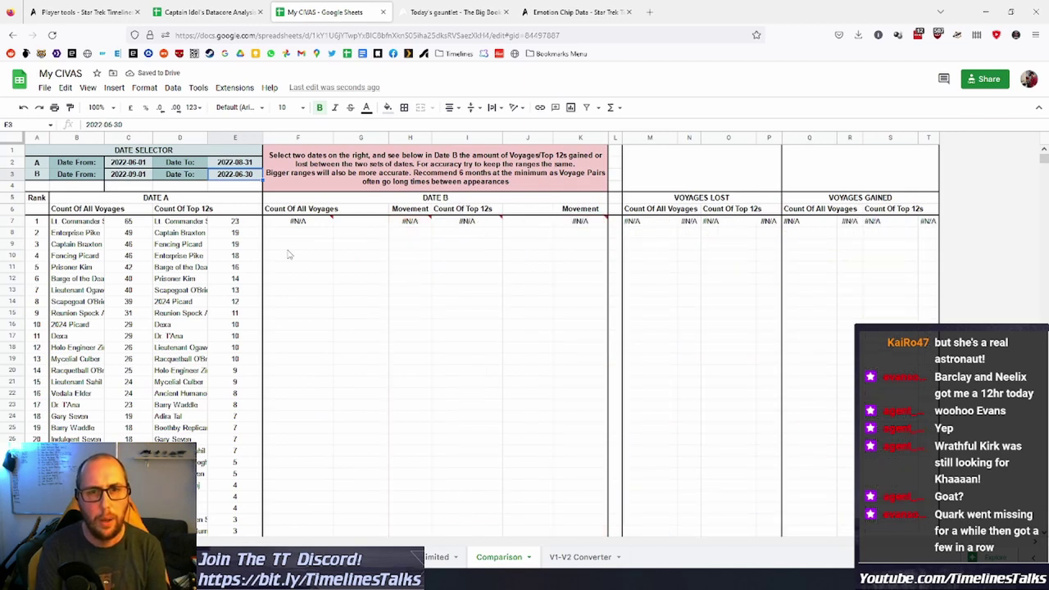
text(2022-0)
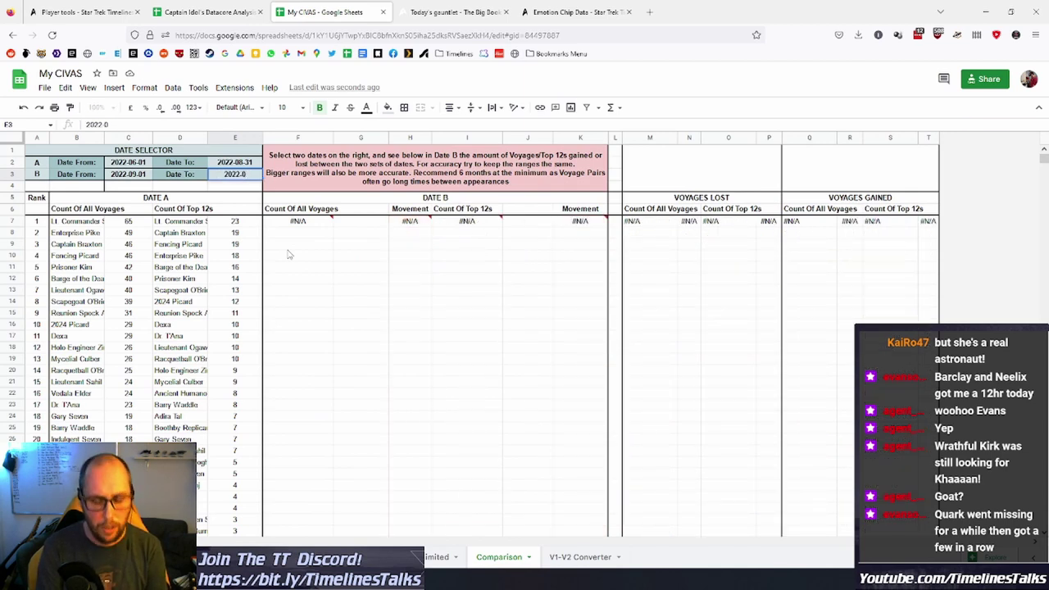
text(0-31)
key(Return)
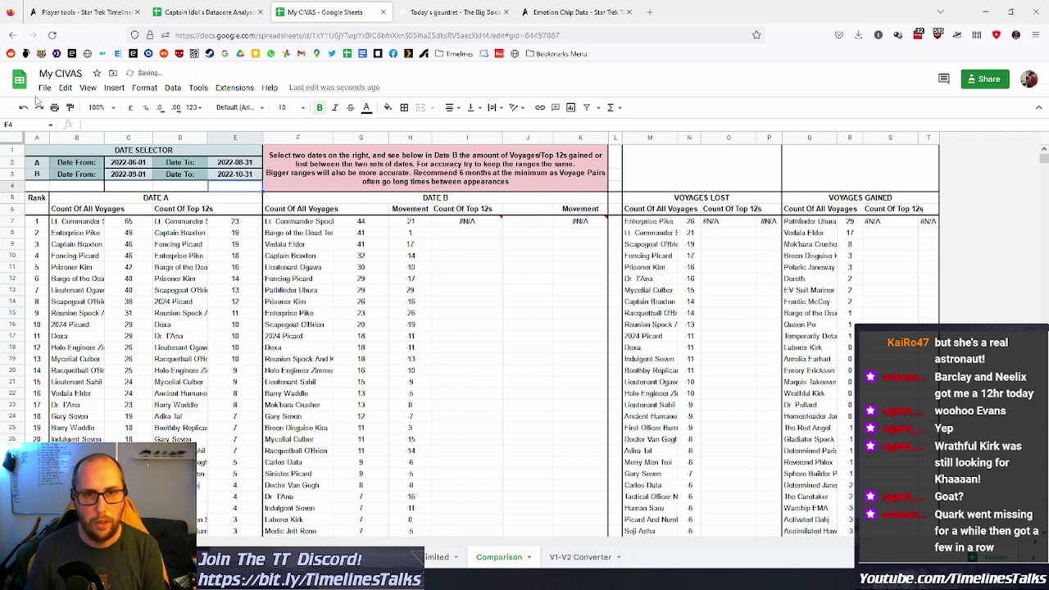
Change the start date of range A to 2022-07-01.
click(123, 162)
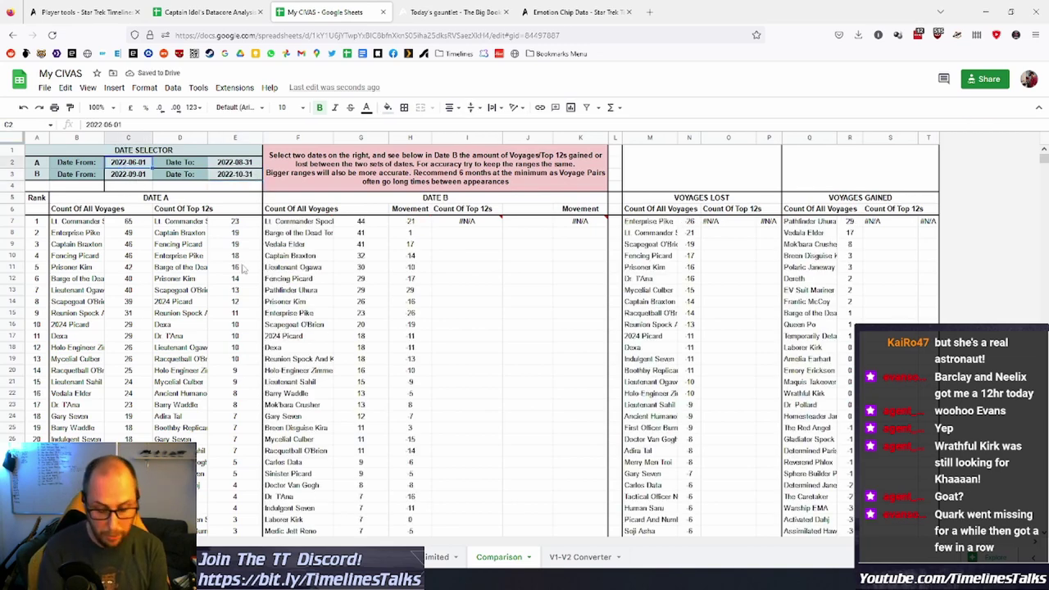
text(2022-07-0)
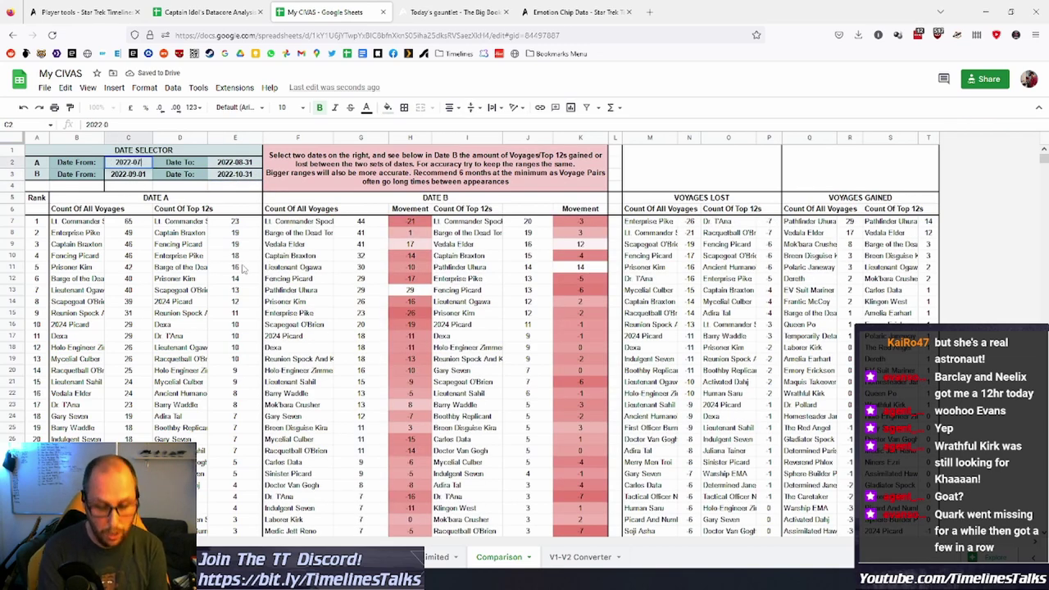
text(1)
key(Return)
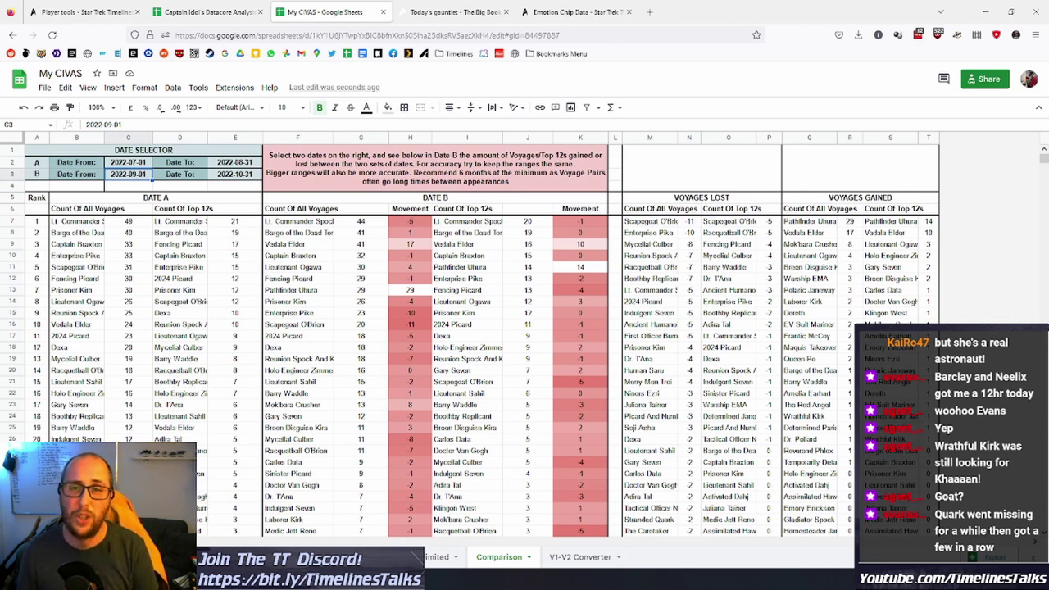
Review the start and end dates of the two equal-length comparison ranges.
click(131, 164)
click(236, 164)
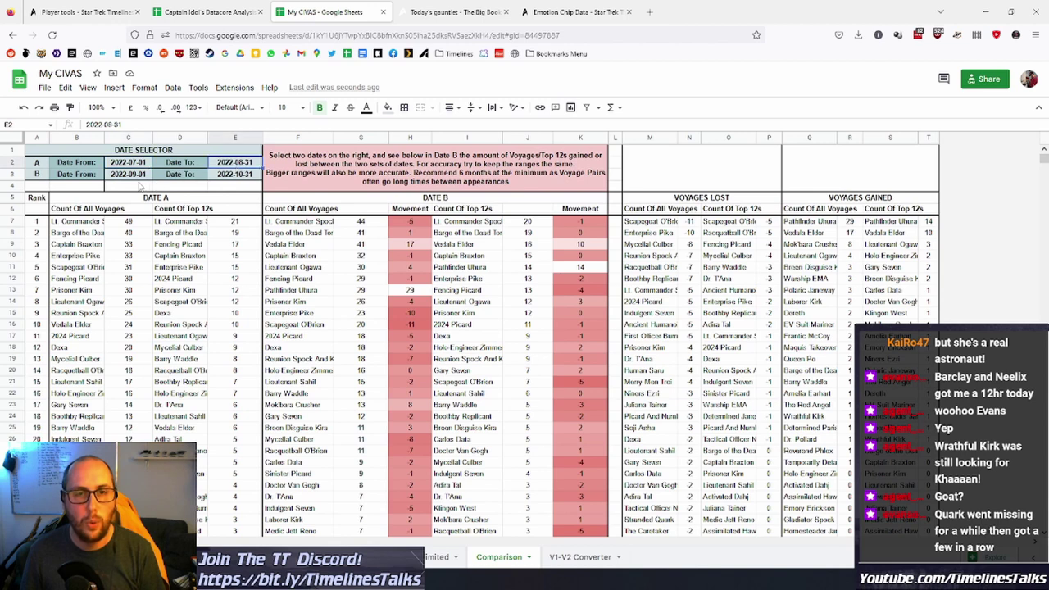
click(134, 176)
click(238, 174)
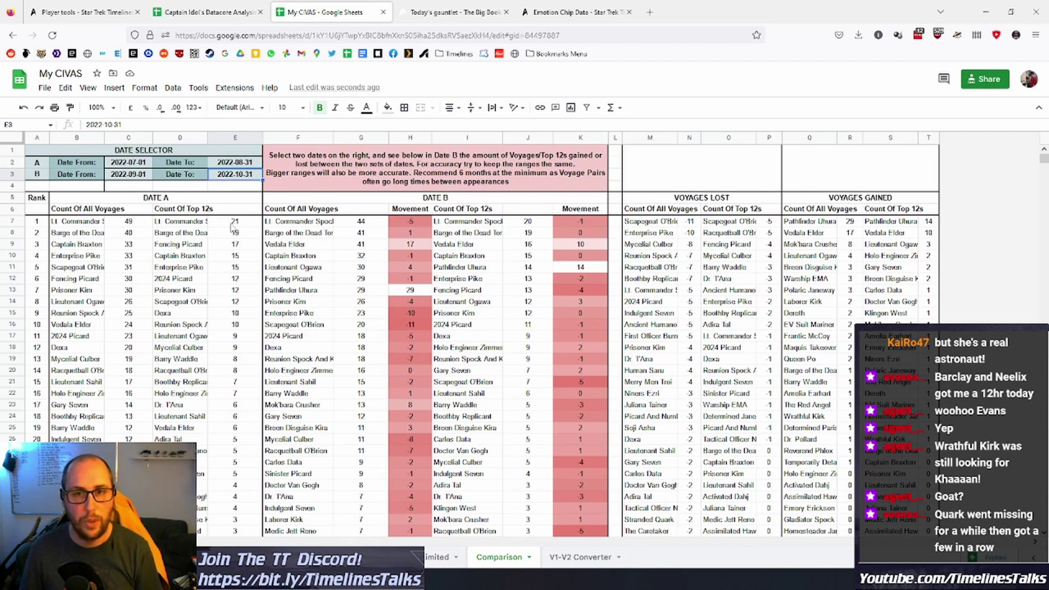
Examine the Date B voyage and Top 12 counts with their movement values, comparing the top-ranked crew with Pathfinder Uhura.
click(364, 222)
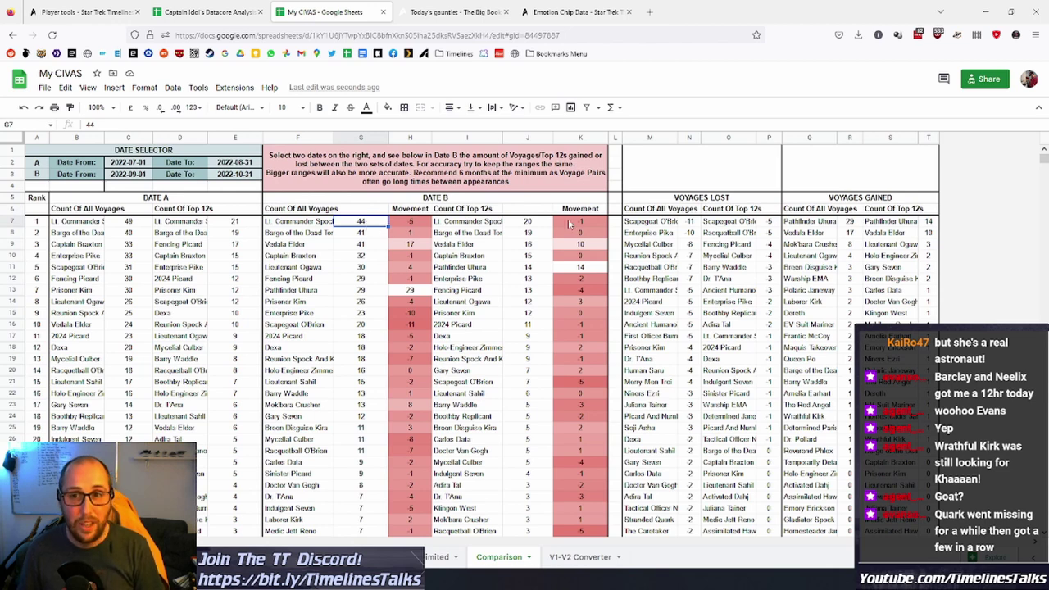
click(576, 223)
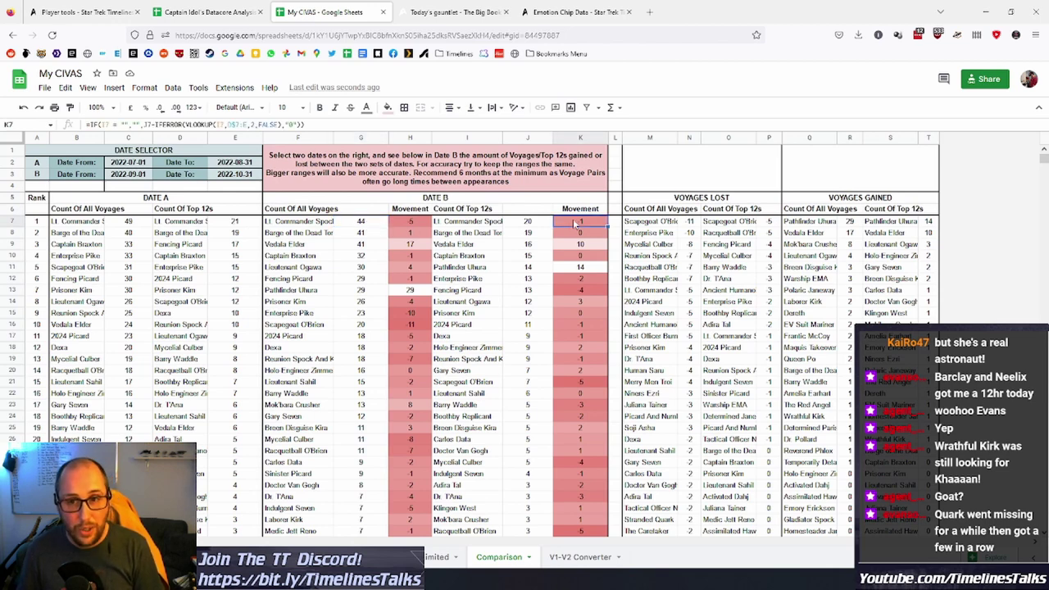
click(497, 270)
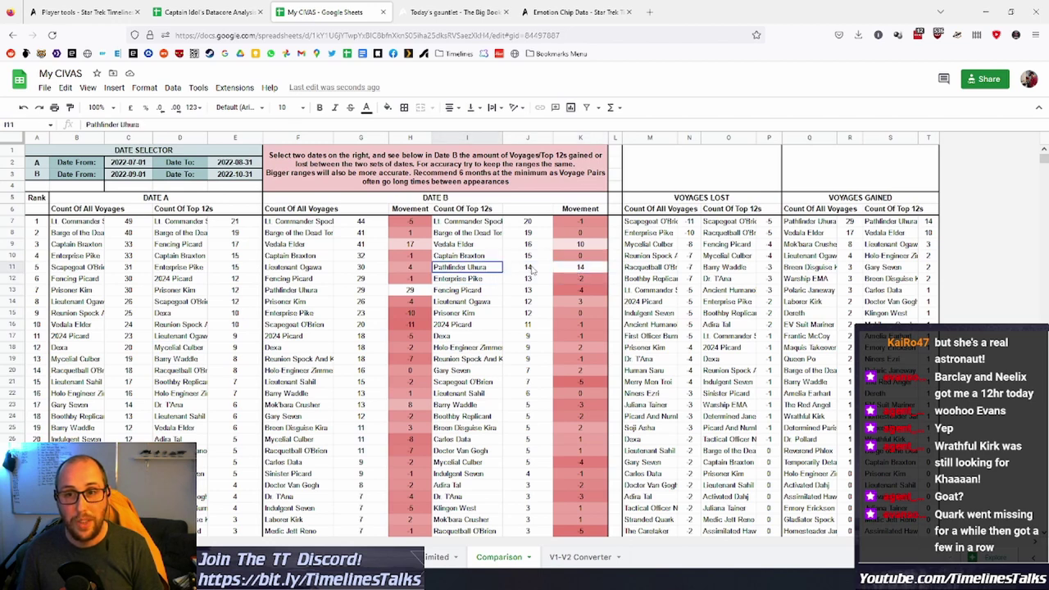
drag(508, 274, 576, 273)
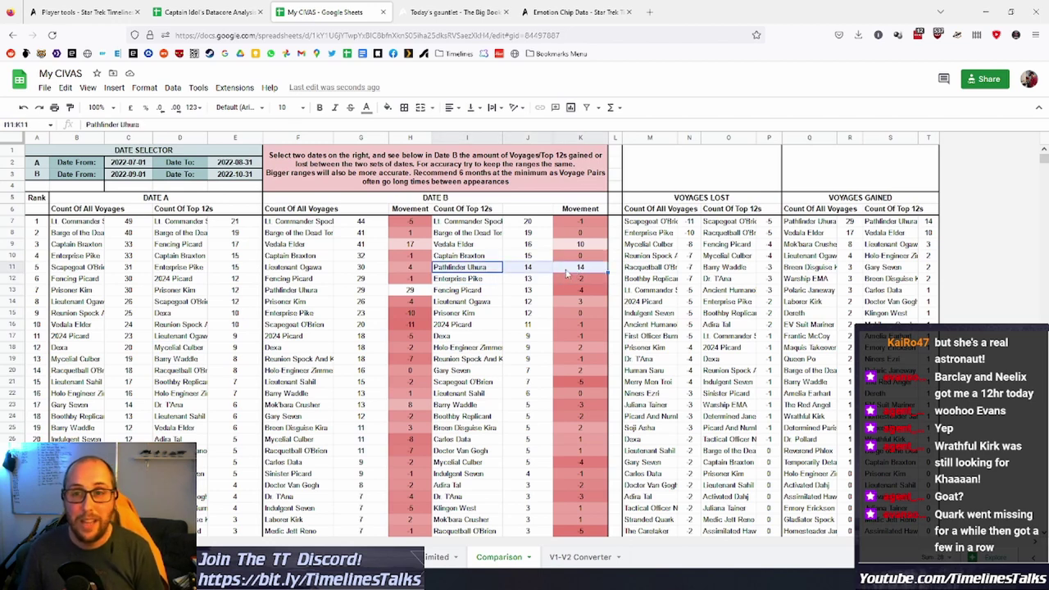
drag(314, 292, 407, 293)
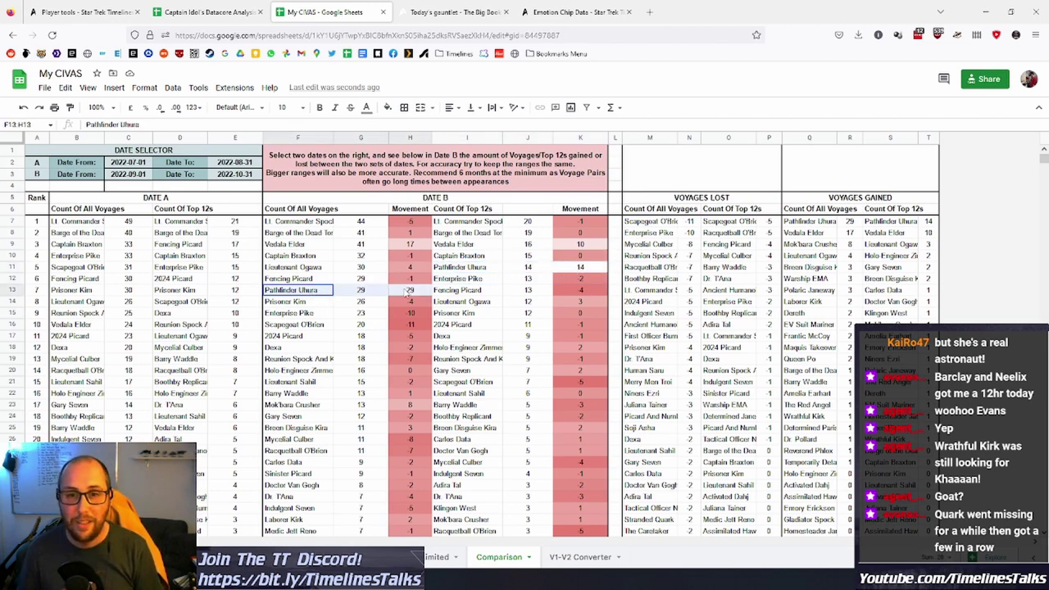
click(452, 292)
scroll(412, 397, down, 10)
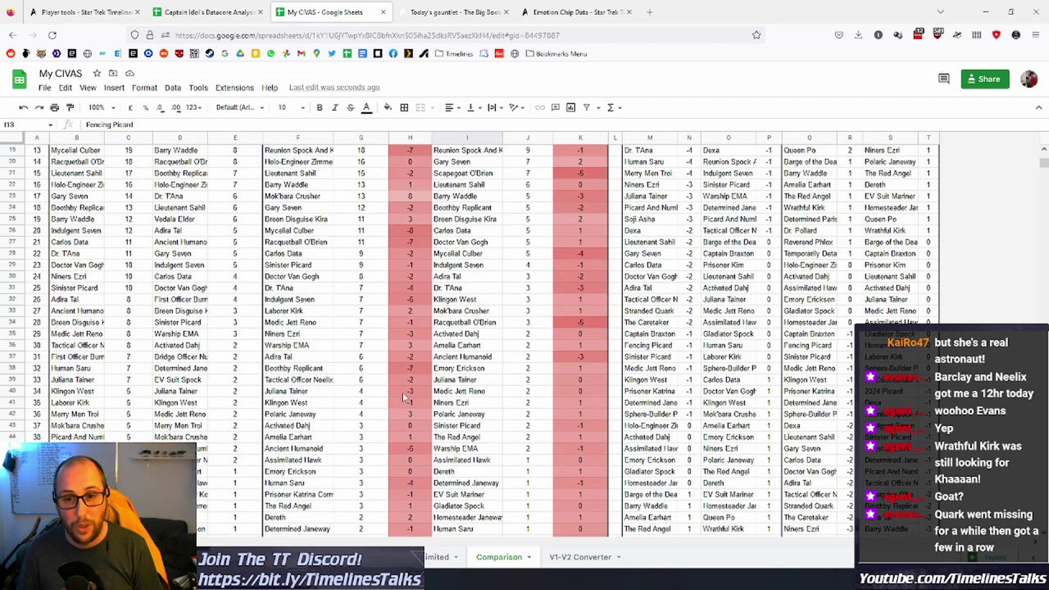
scroll(412, 396, up, 10)
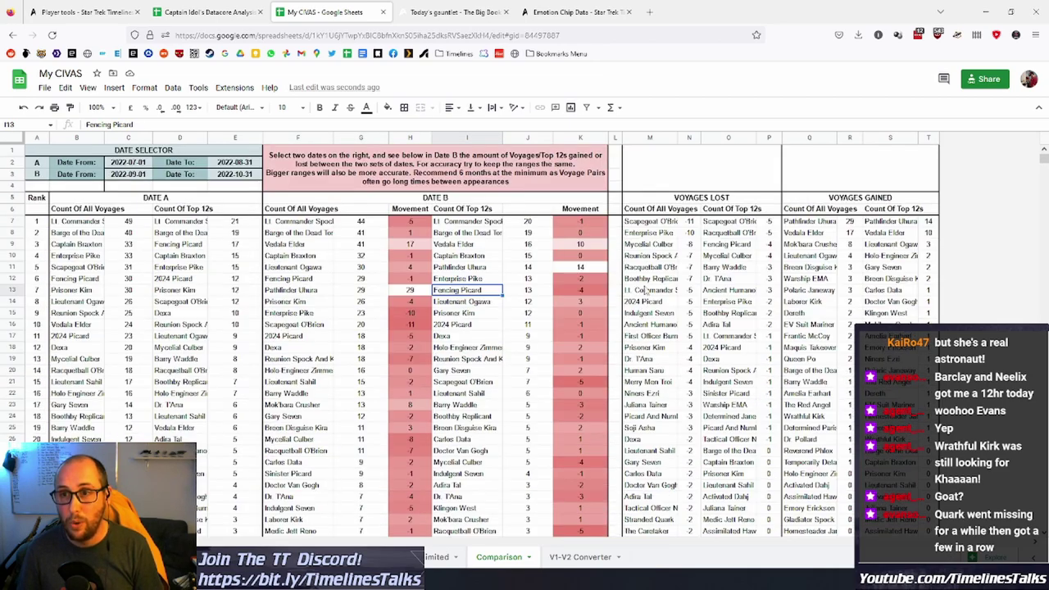
Inspect the Voyages Lost entries for Scapegoat O'Brien and Enterprise Pike.
drag(656, 222, 769, 222)
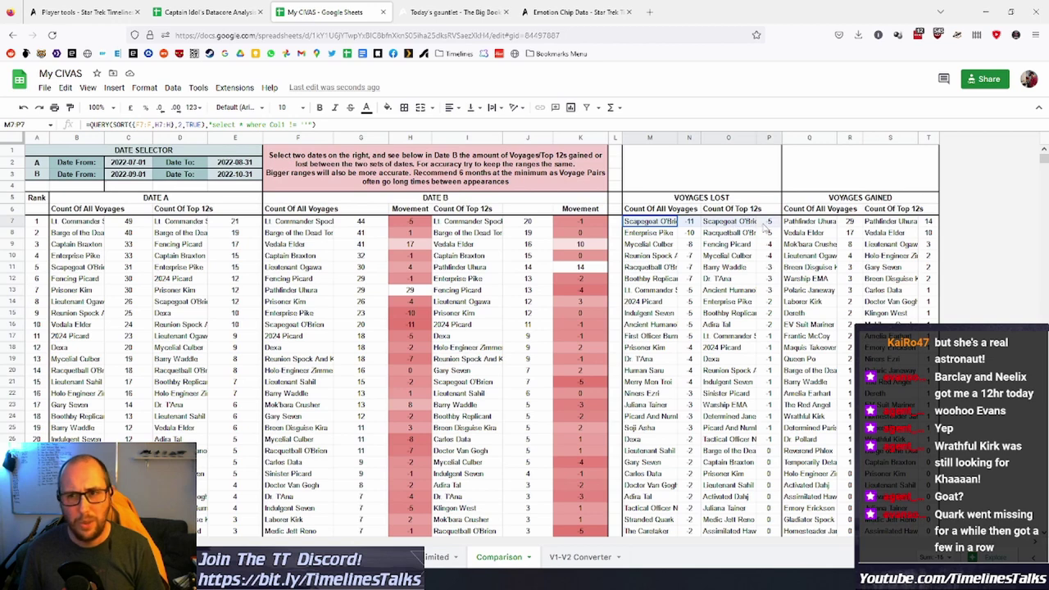
drag(674, 237, 697, 238)
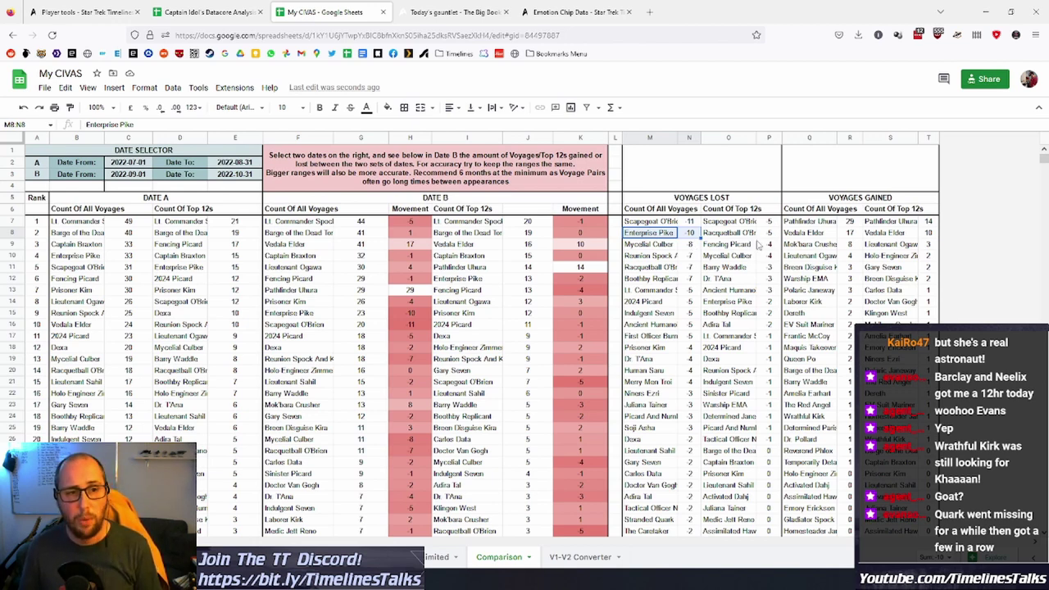
click(685, 225)
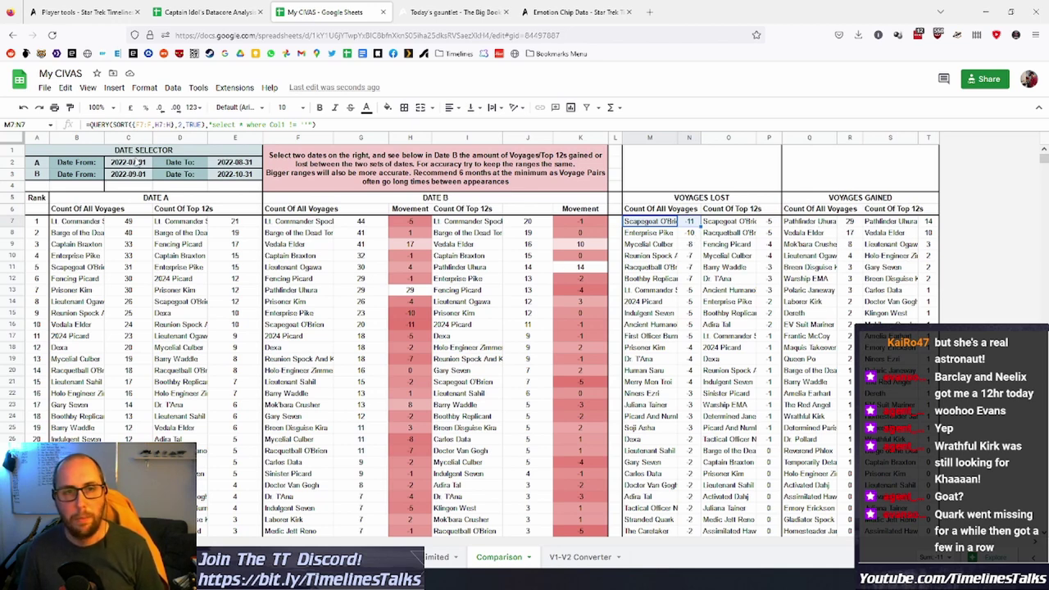
Set date range A to run from 2021-01-01 to 2021-12-31.
click(136, 162)
text(20211)
key(BackSpace)
text(-01-01)
key(Tab)
key(Tab)
text(20)
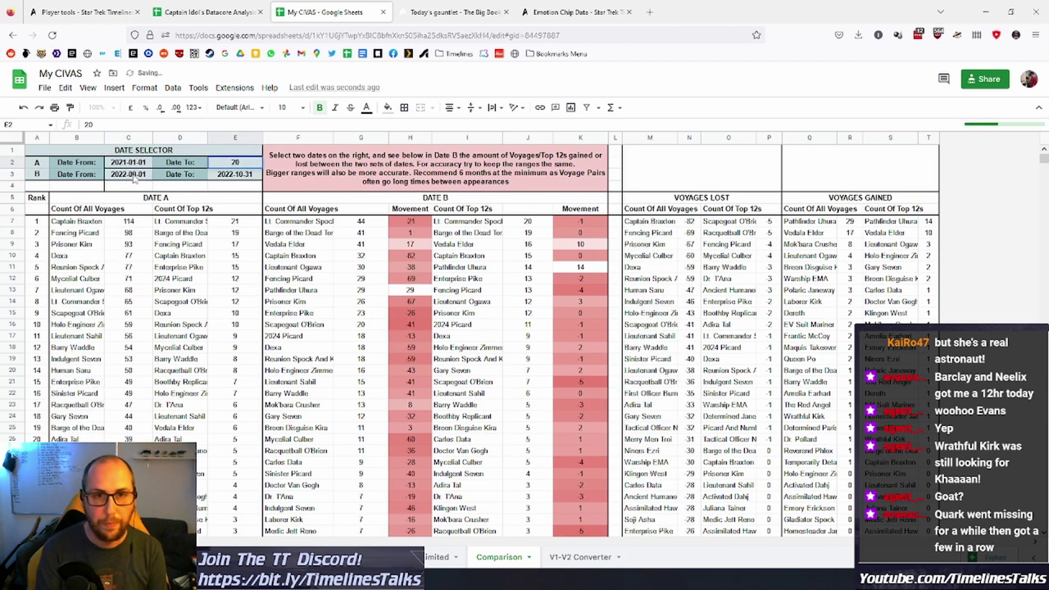
text(21-12-01-12-31)
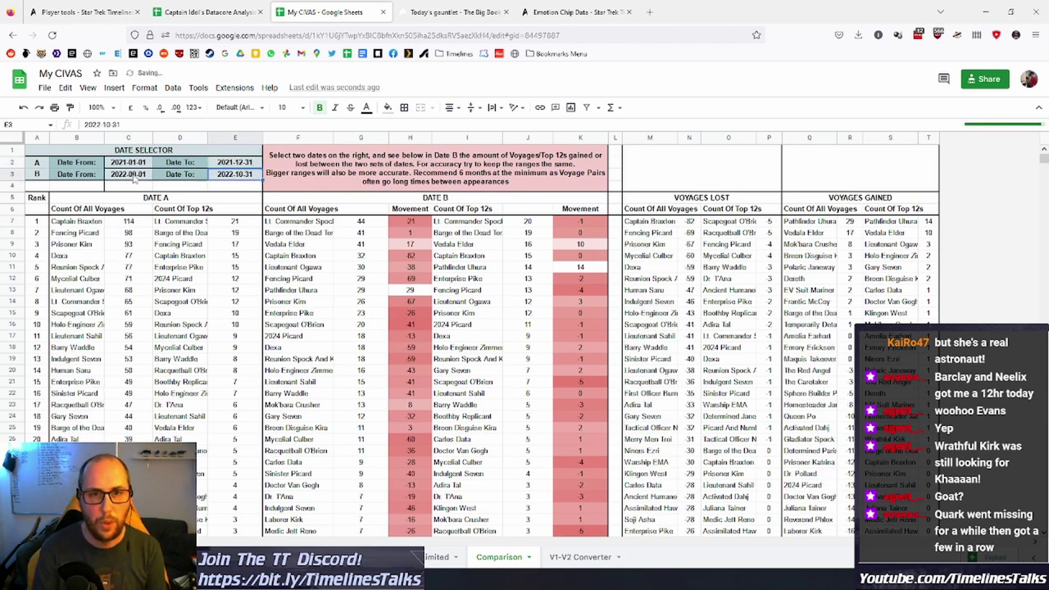
key(Return)
Set date range B to run from 2022-01-01 to 2022-10-29.
text(20)
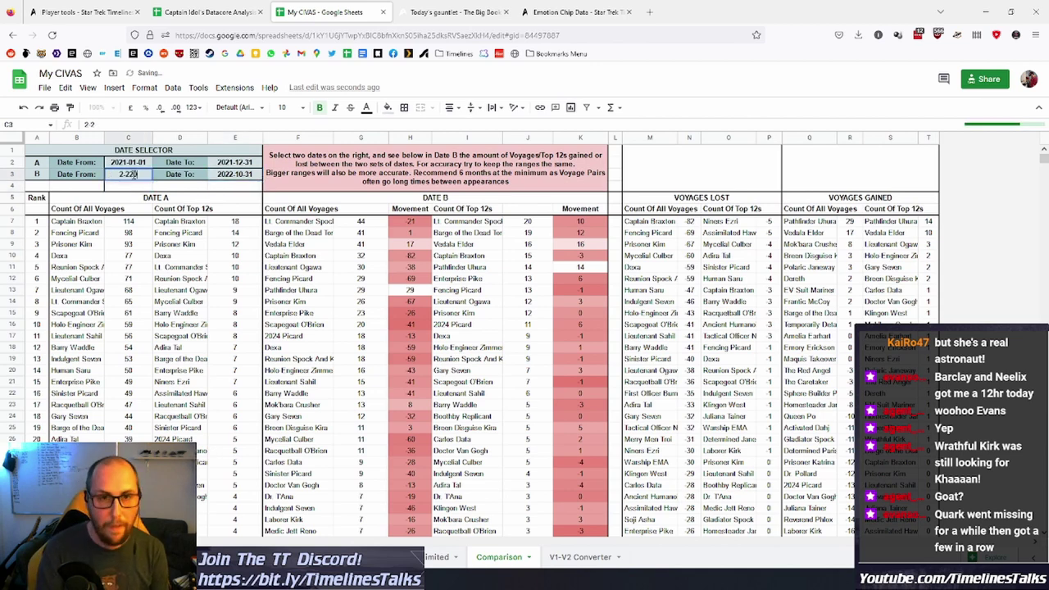
text(22)
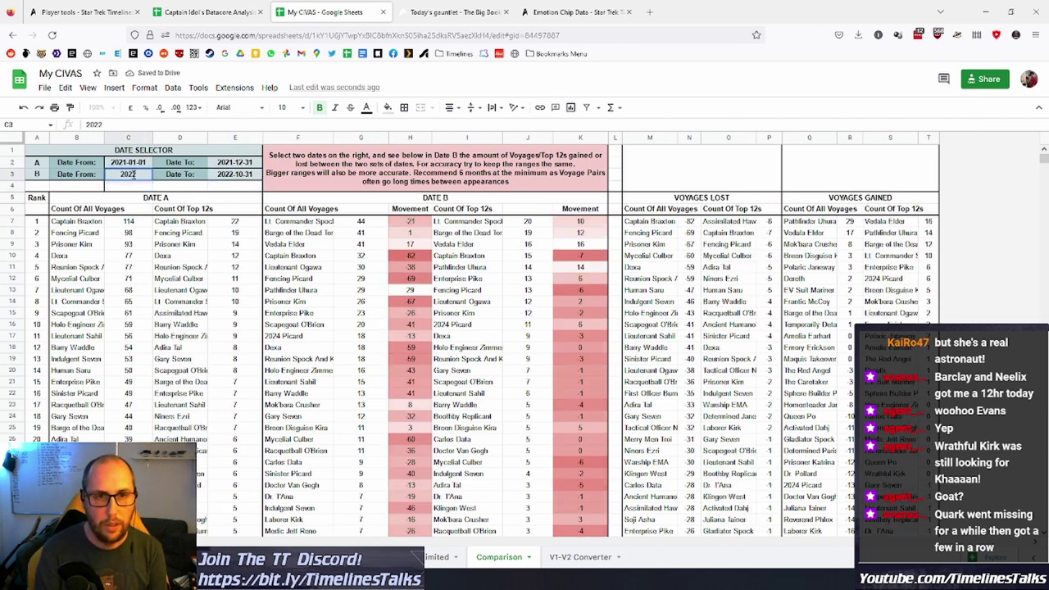
text(-01-01)
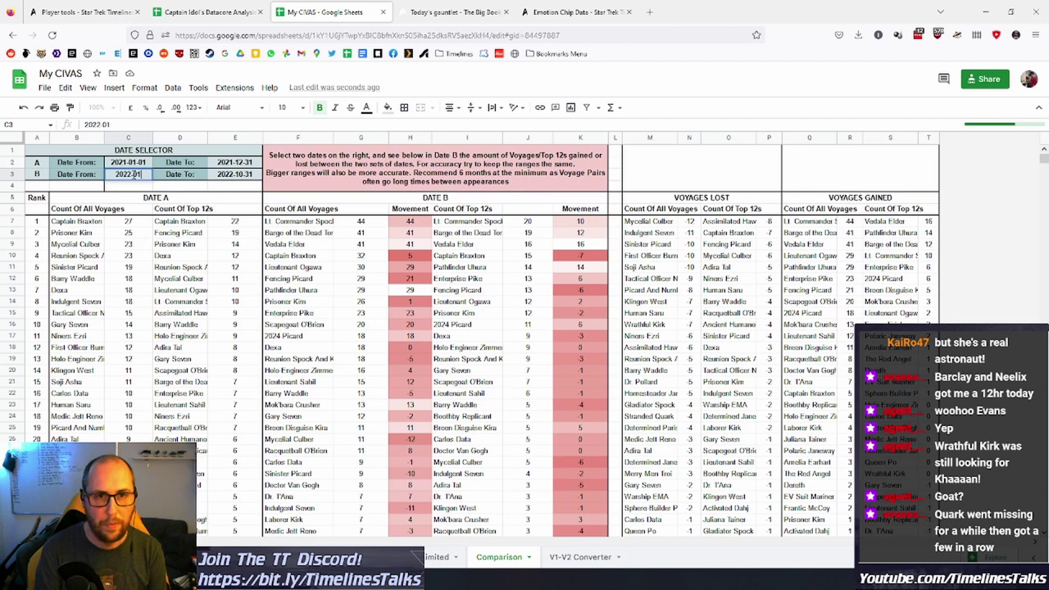
key(Tab)
key(Tab)
text(2022-)
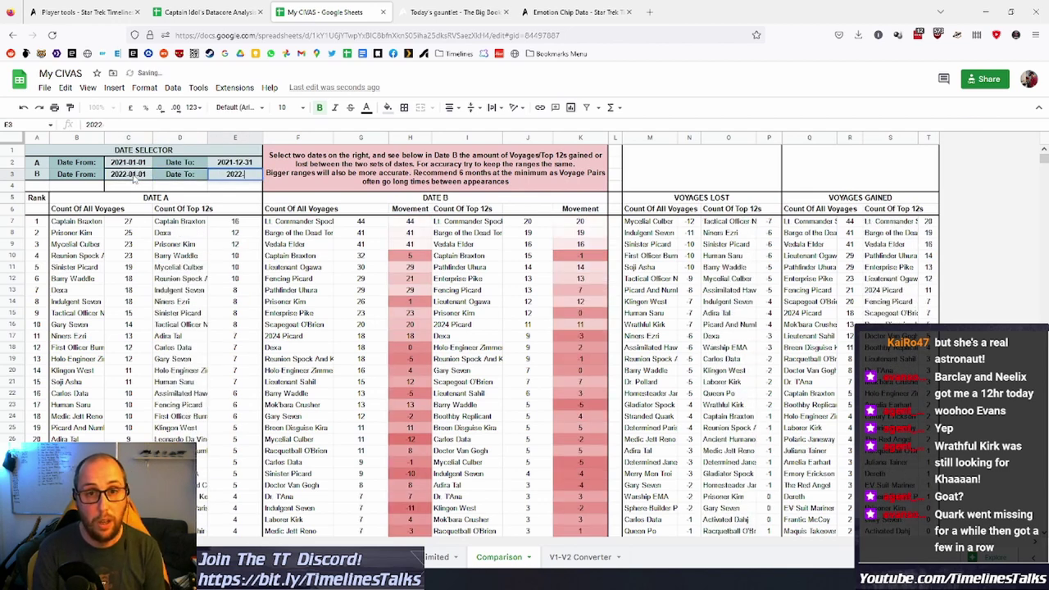
text(10-29)
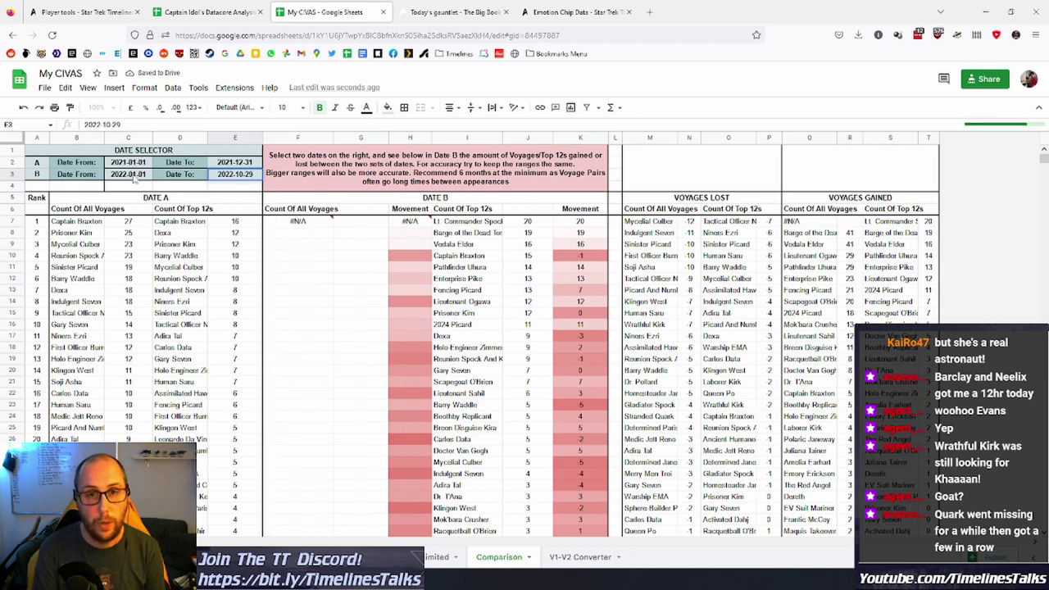
key(Return)
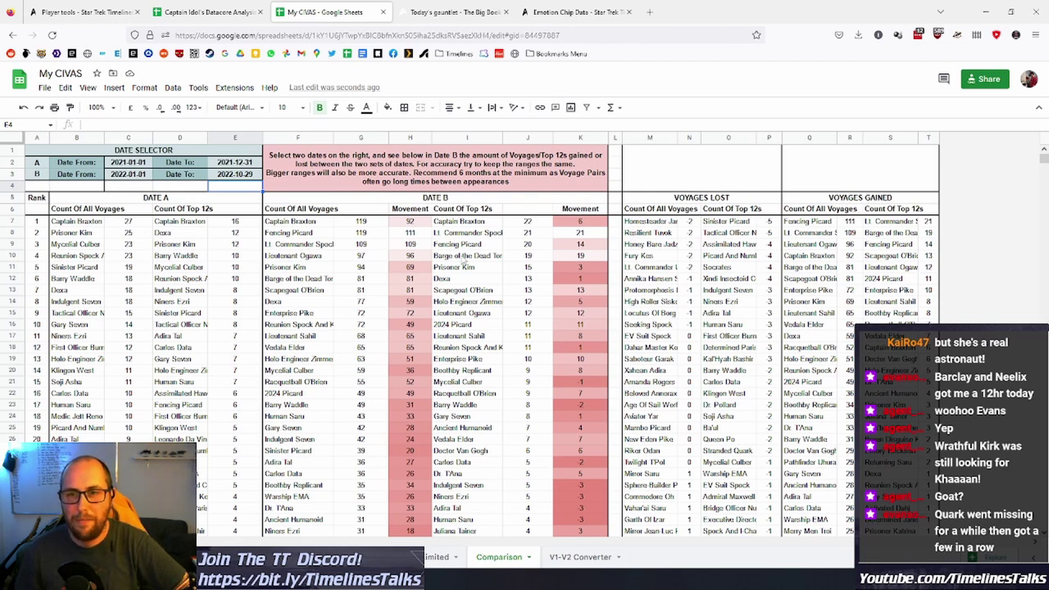
Review the recalculated voyage movement for Captain Braxton and Fencing Picard, and the Voyages Lost list.
click(411, 223)
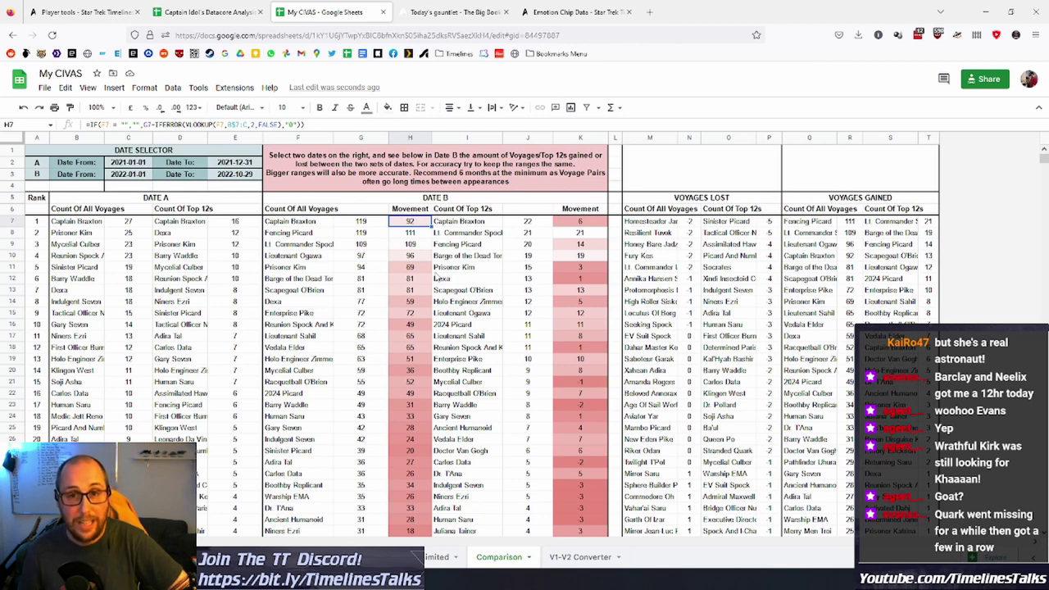
click(409, 235)
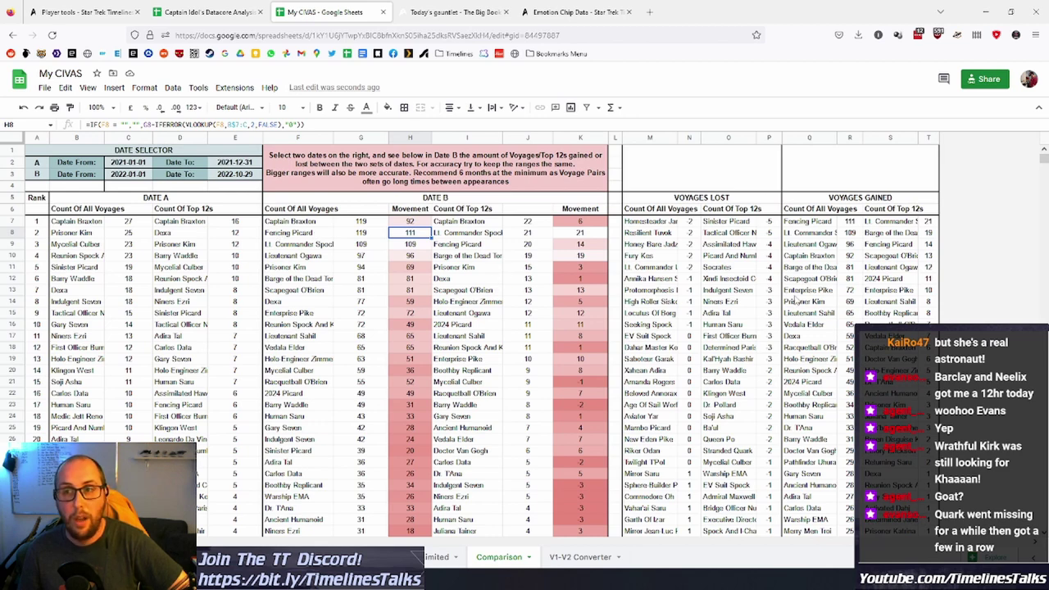
click(650, 382)
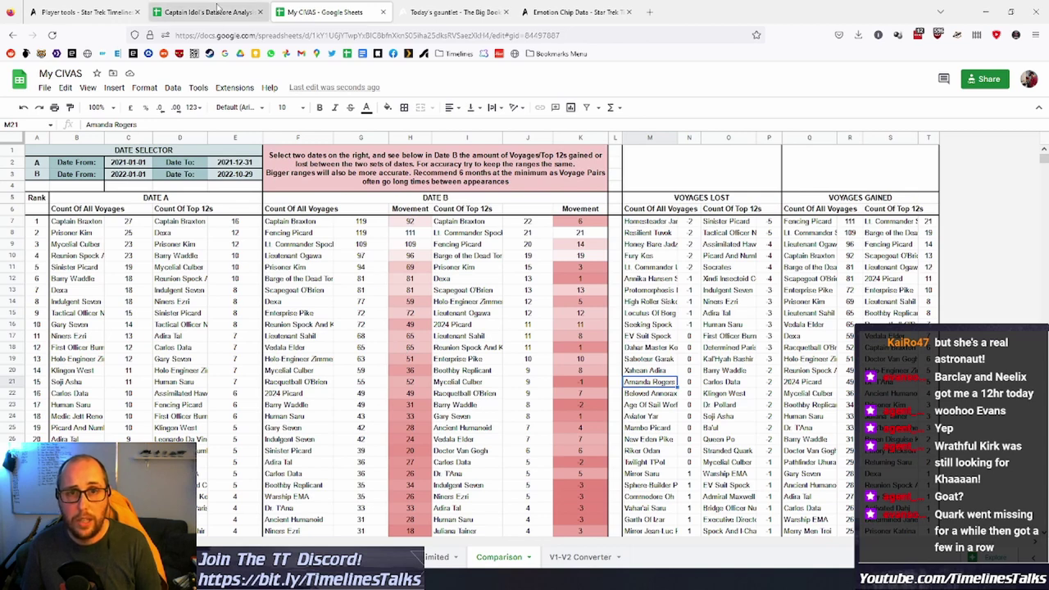
Switch to the browser tab with today's gauntlet and load the Wicked Realm Games Forums there instead.
click(132, 10)
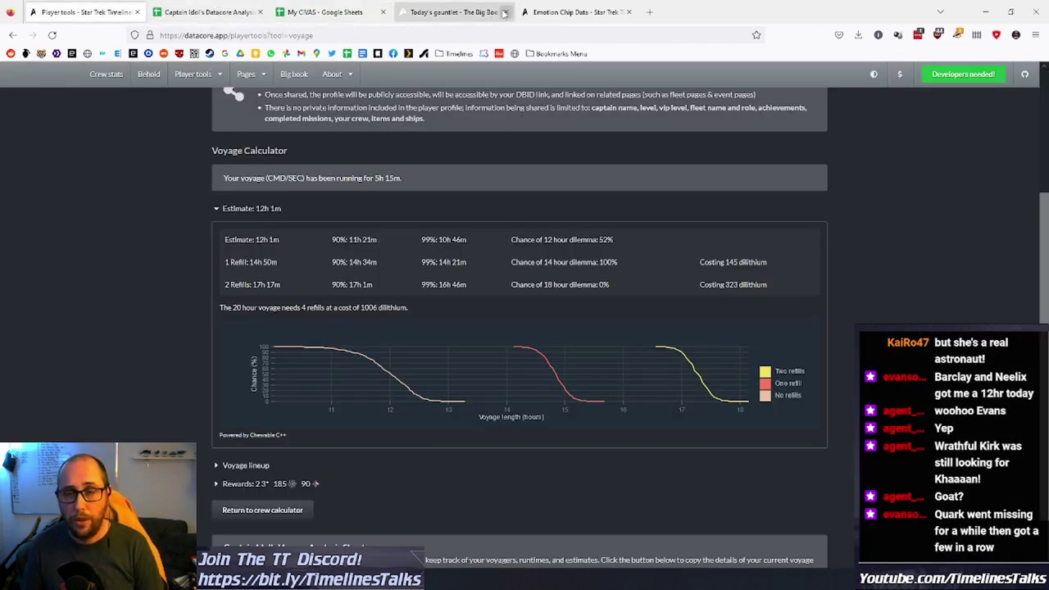
click(529, 10)
key(ctrl+shift+Tab)
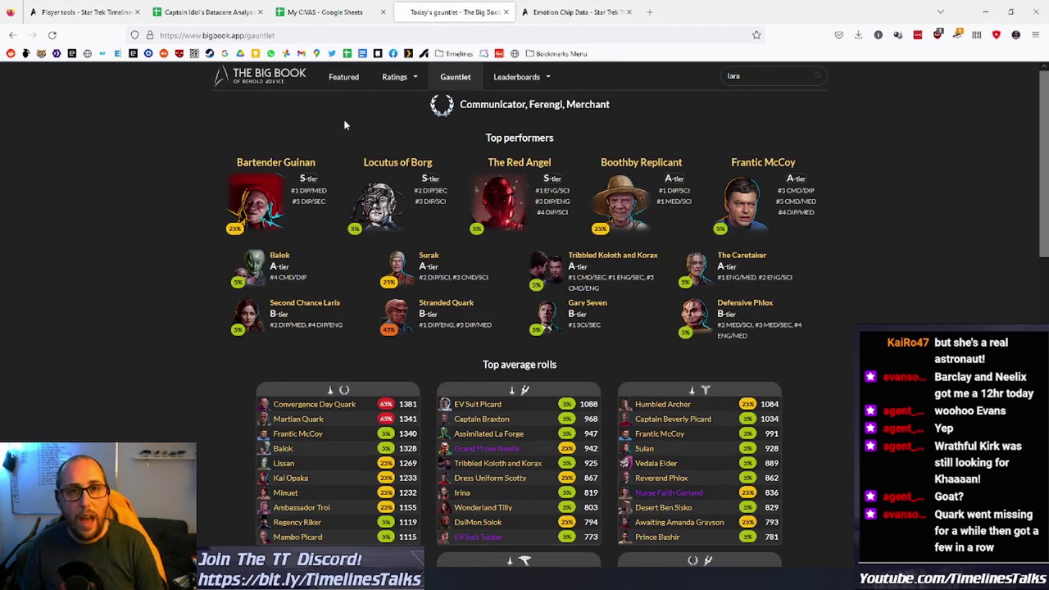
click(492, 35)
text(foru)
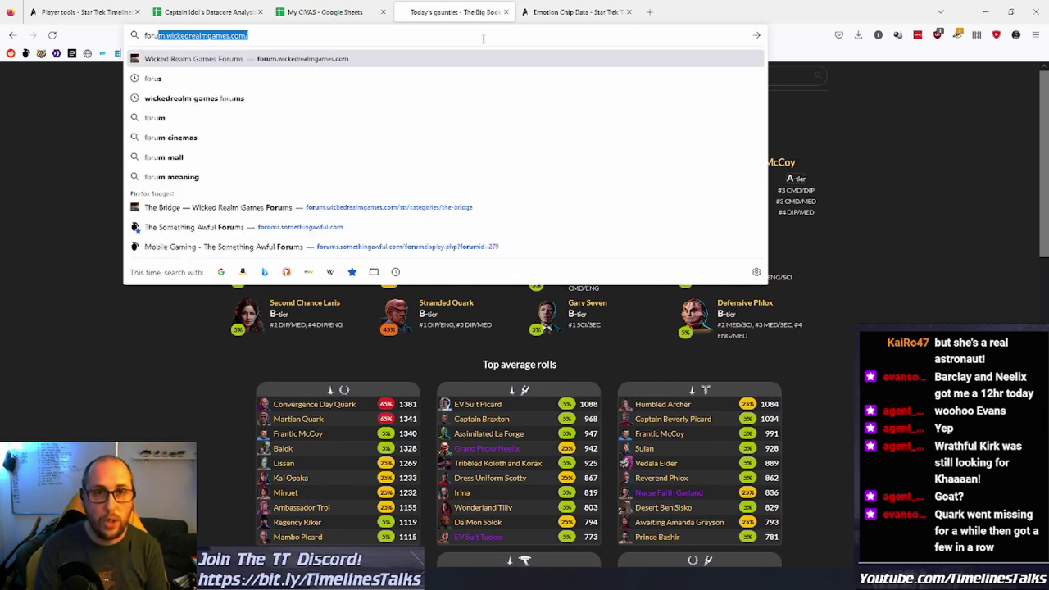
key(Return)
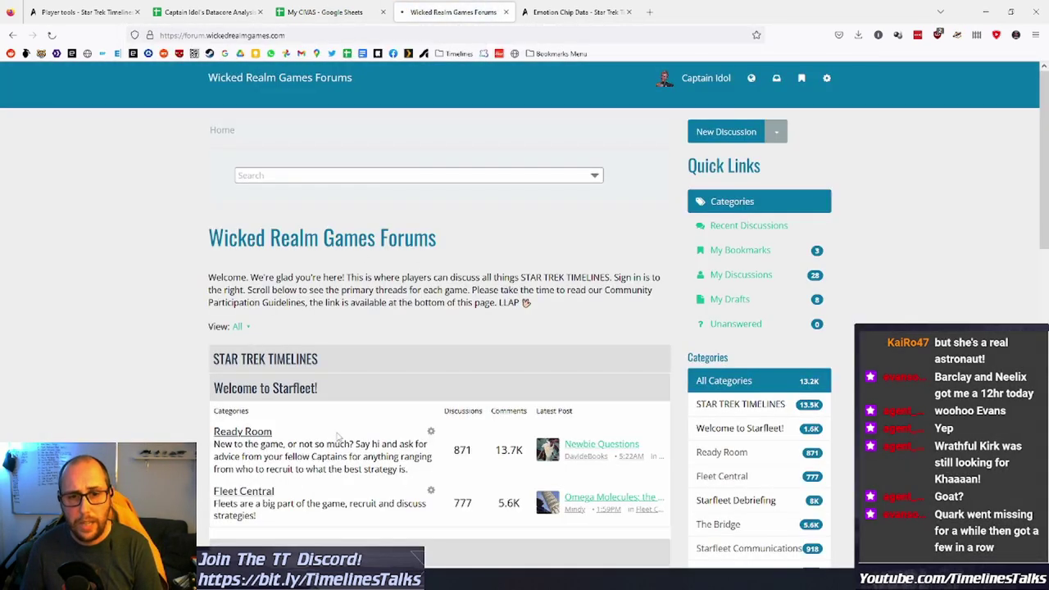
Open the first page of the Ready Room thread "Guides And Tips: Resources and Help for Players".
click(250, 432)
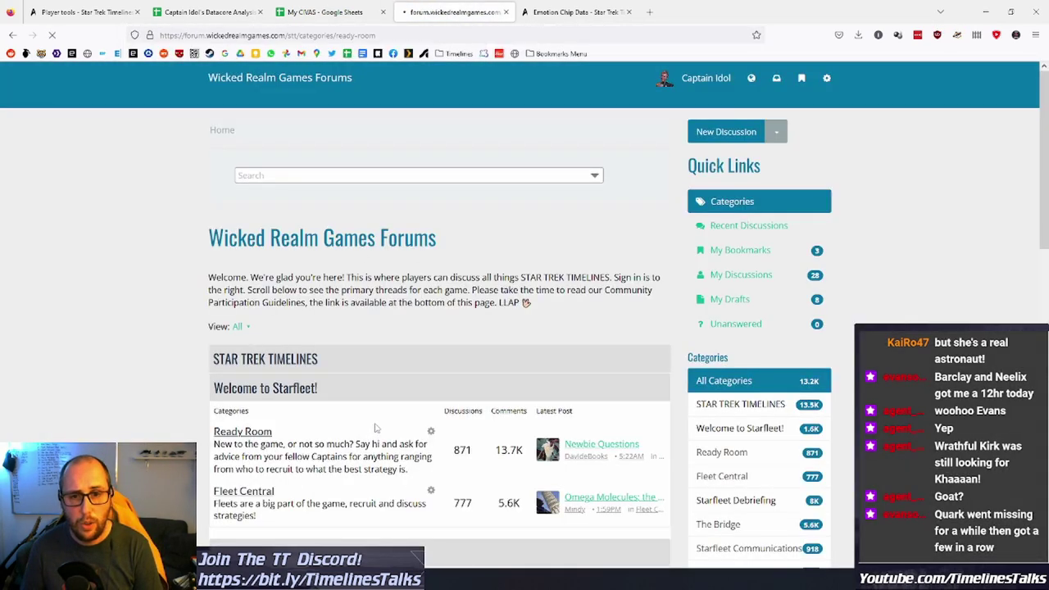
scroll(379, 415, down, 4)
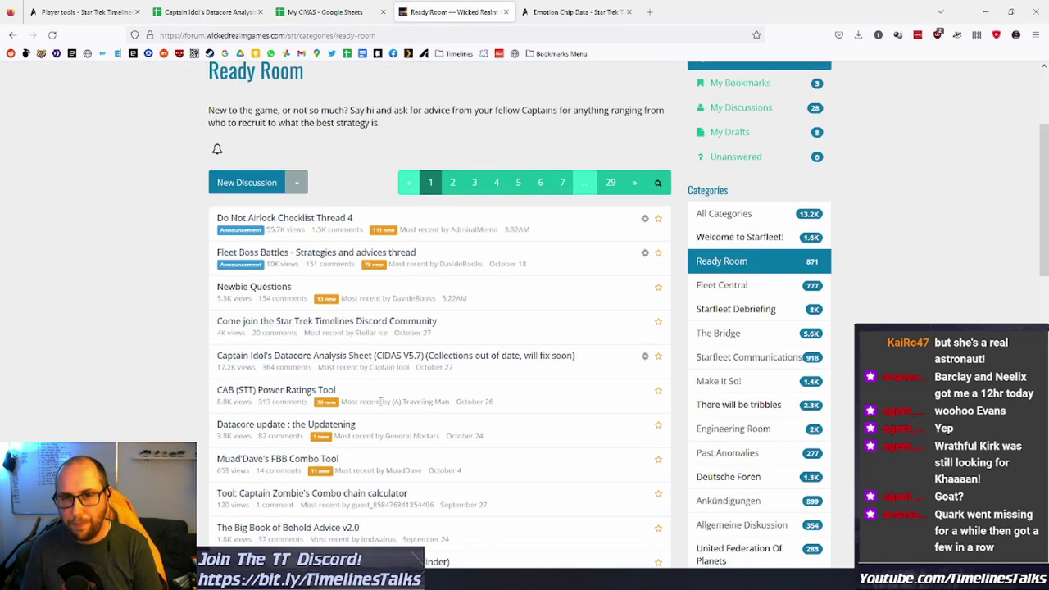
scroll(388, 487, down, 2)
scroll(388, 487, up, 2)
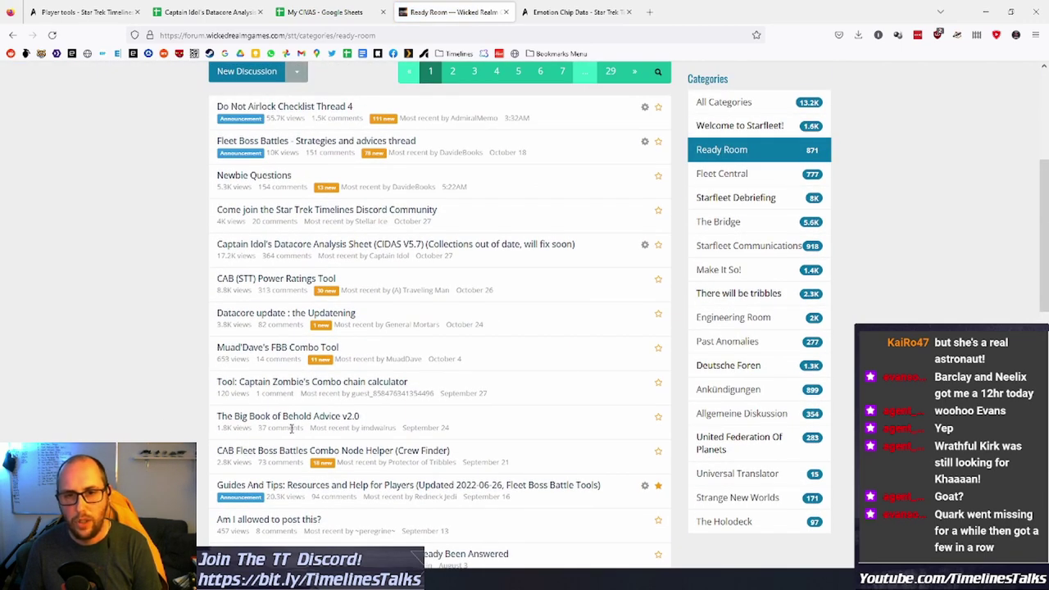
click(343, 486)
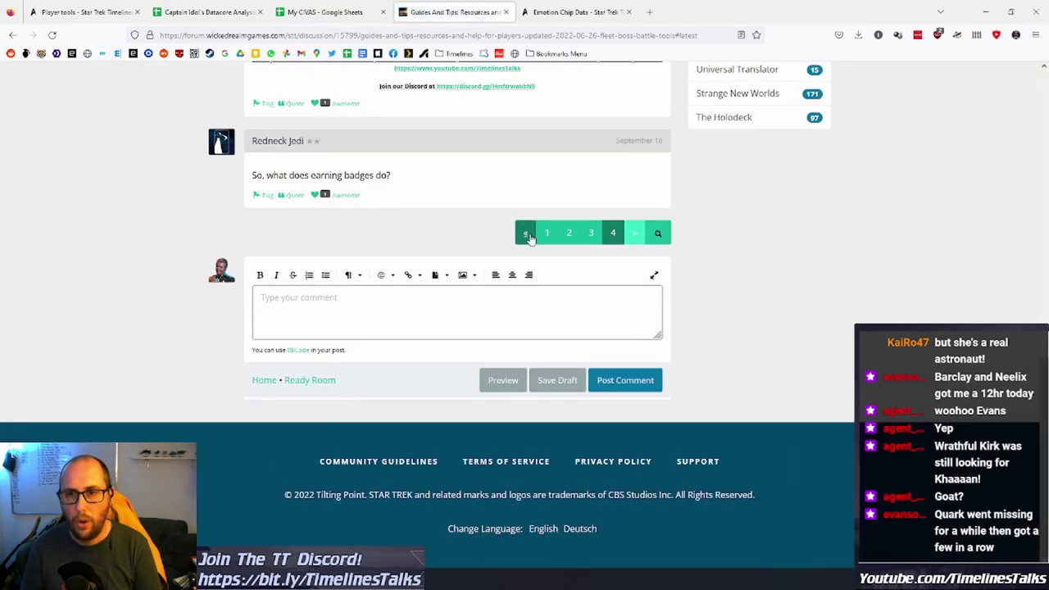
click(547, 243)
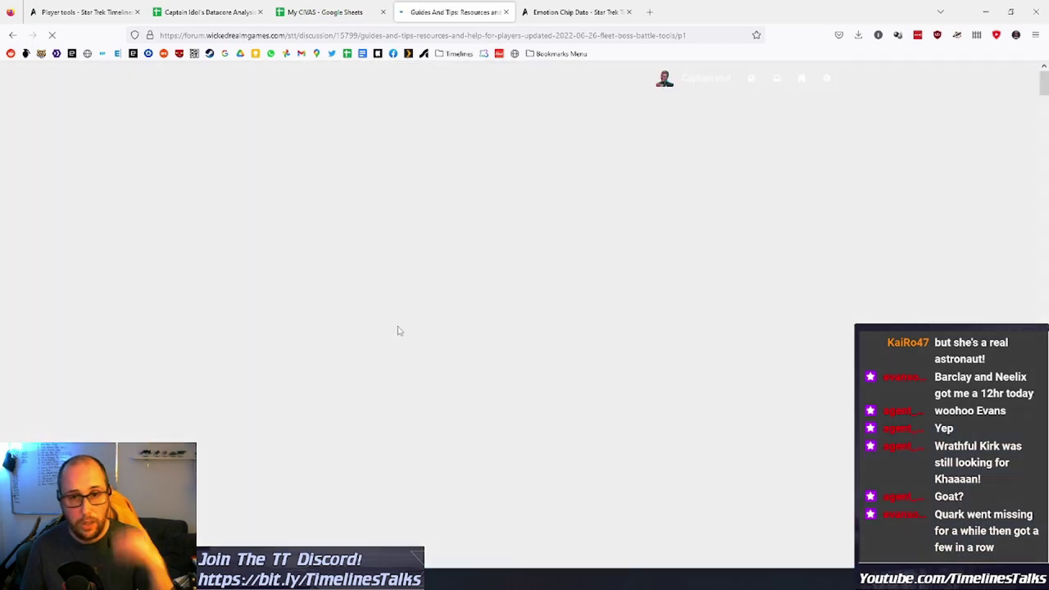
Find the Voyage Analysis Sheet (CIVAS) entry in the guides post.
scroll(144, 250, down, 5)
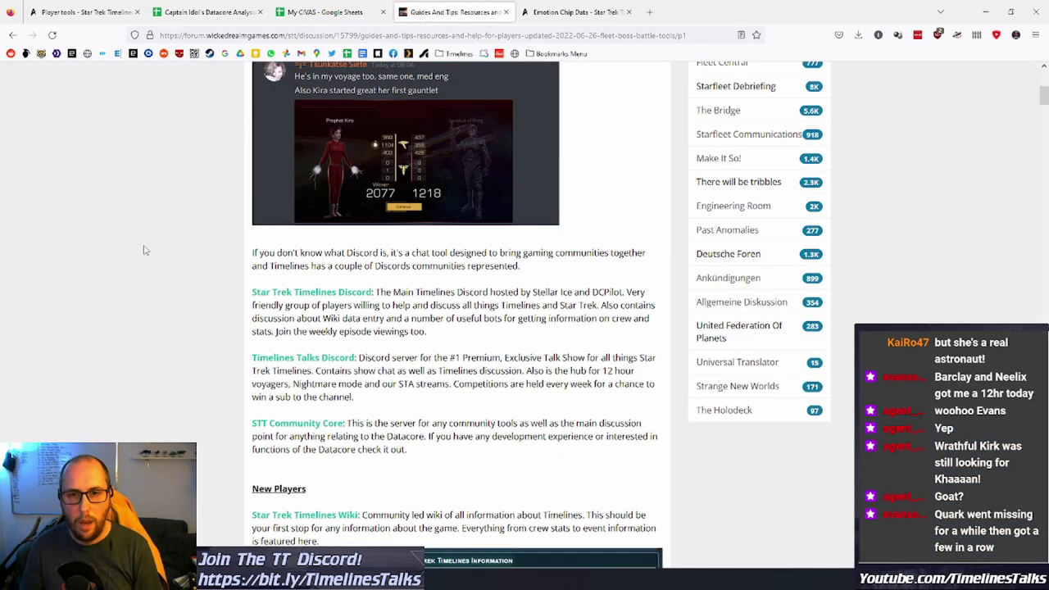
scroll(144, 250, down, 15)
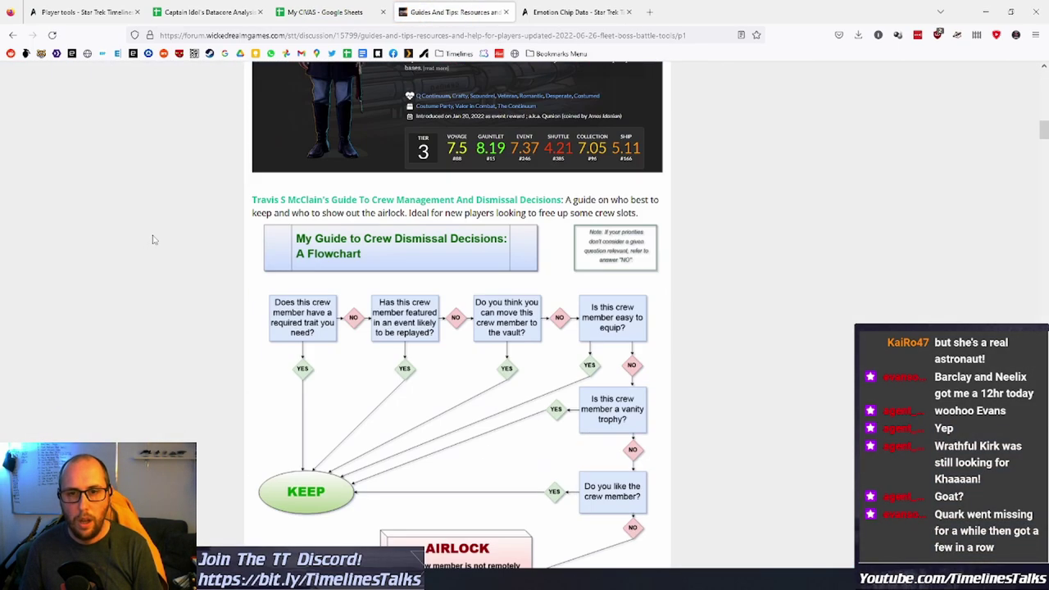
scroll(153, 240, down, 15)
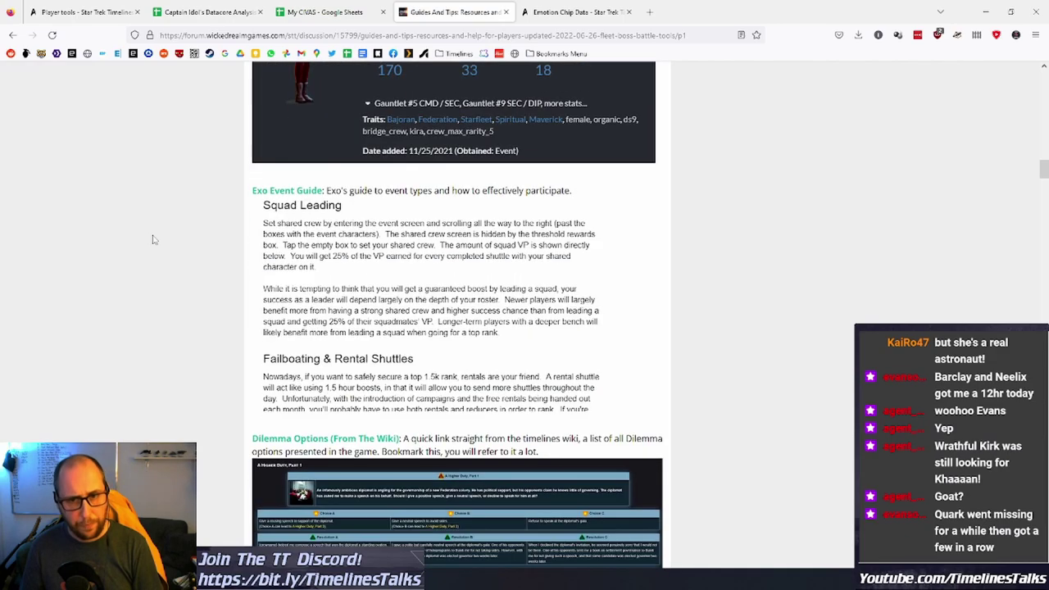
scroll(161, 236, down, 4)
scroll(164, 235, down, 10)
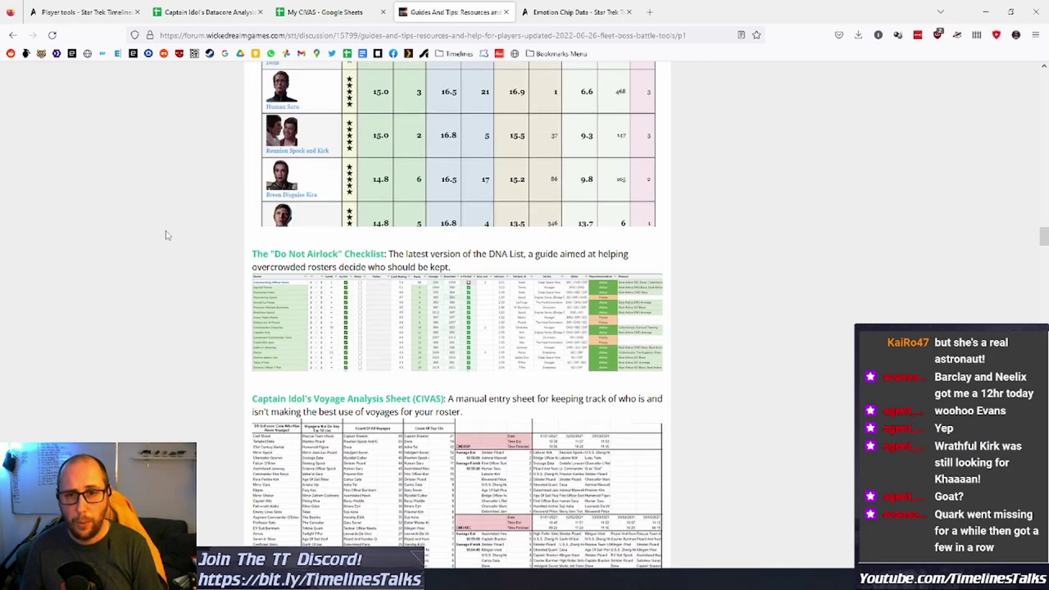
scroll(164, 235, up, 3)
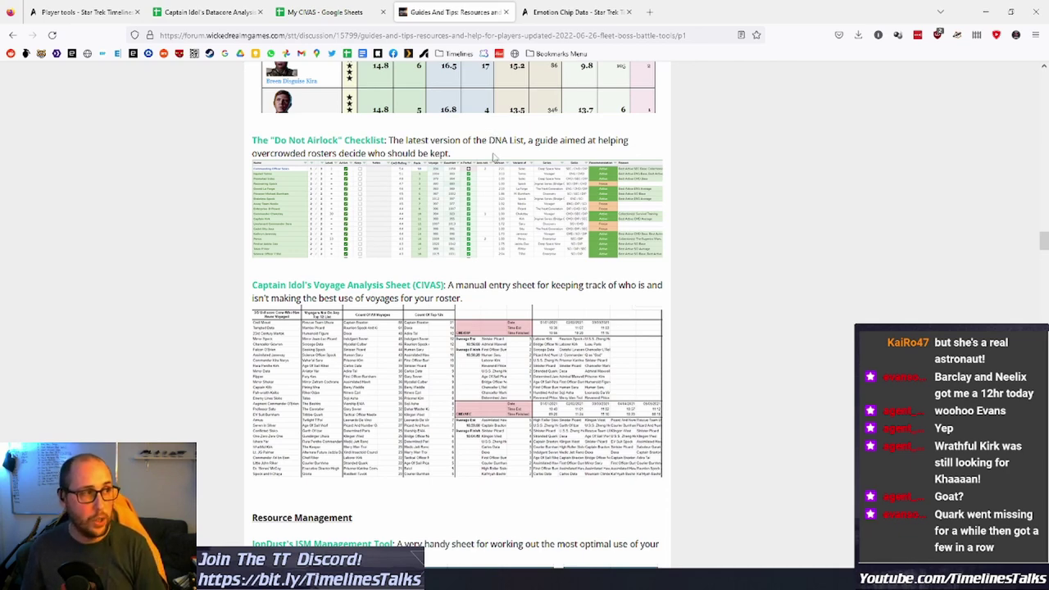
Look through the Resource Management, Fleet Boss Battle Tools and Reference sections of the guides post, and return to its opening.
scroll(635, 265, down, 3)
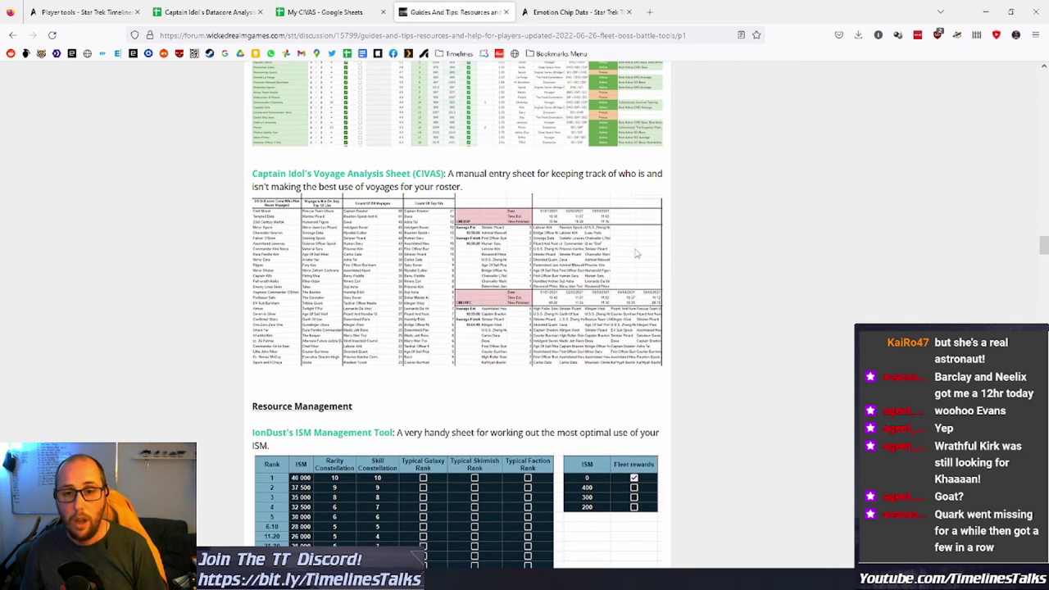
scroll(417, 361, down, 3)
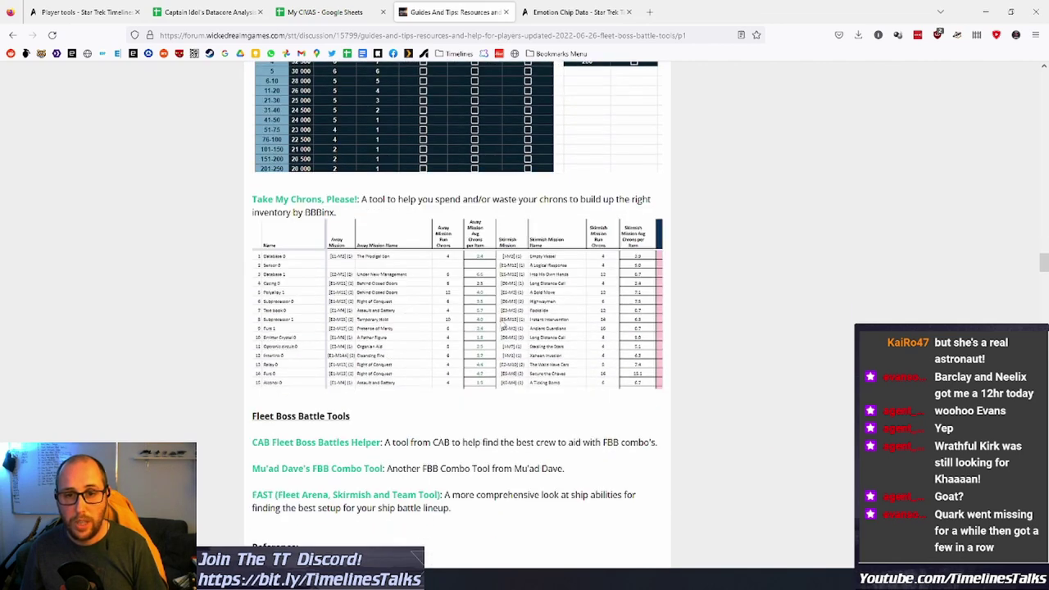
scroll(606, 451, down, 3)
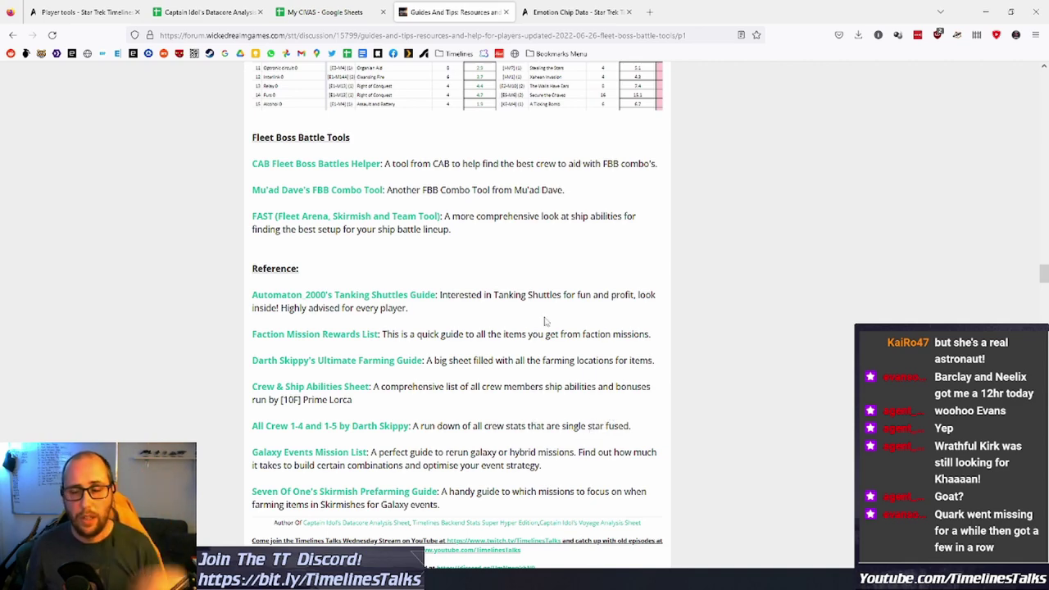
drag(1044, 275, 1045, 65)
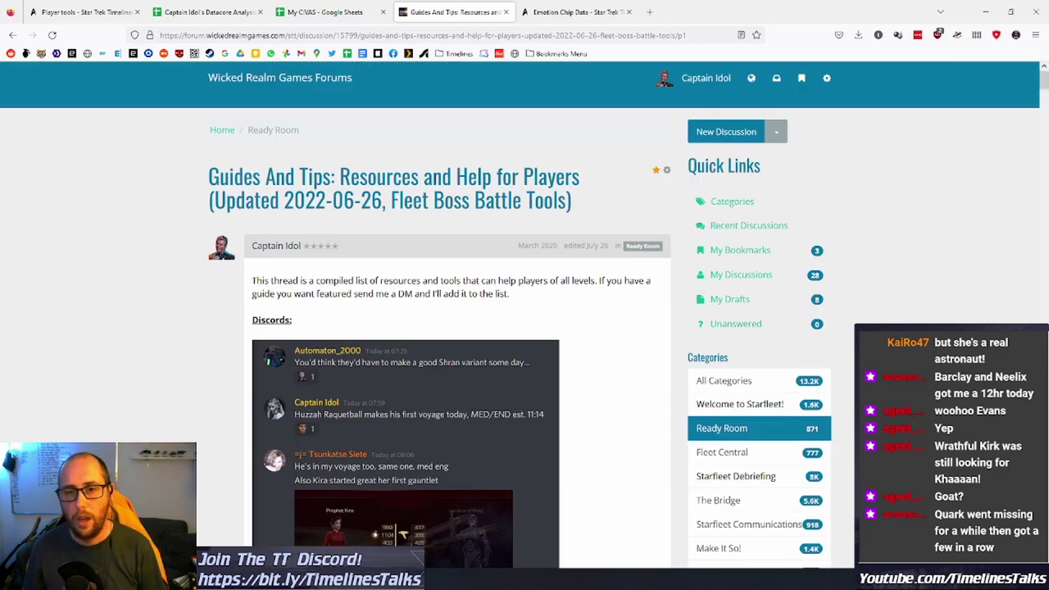
scroll(343, 260, down, 3)
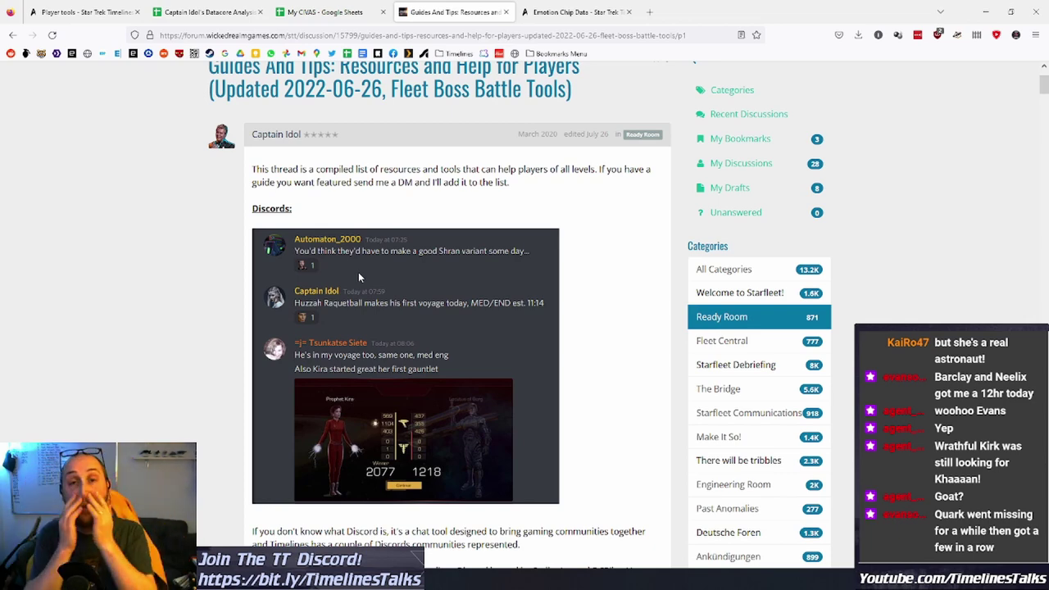
Switch to the browser tab with the Datacore player tools showing the Voyage Calculator.
click(90, 12)
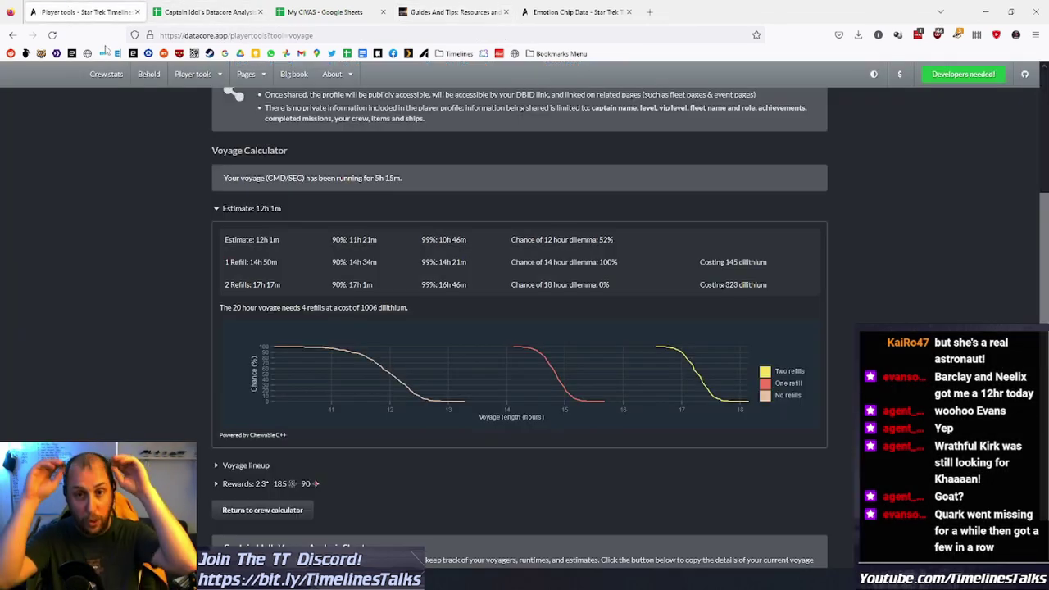